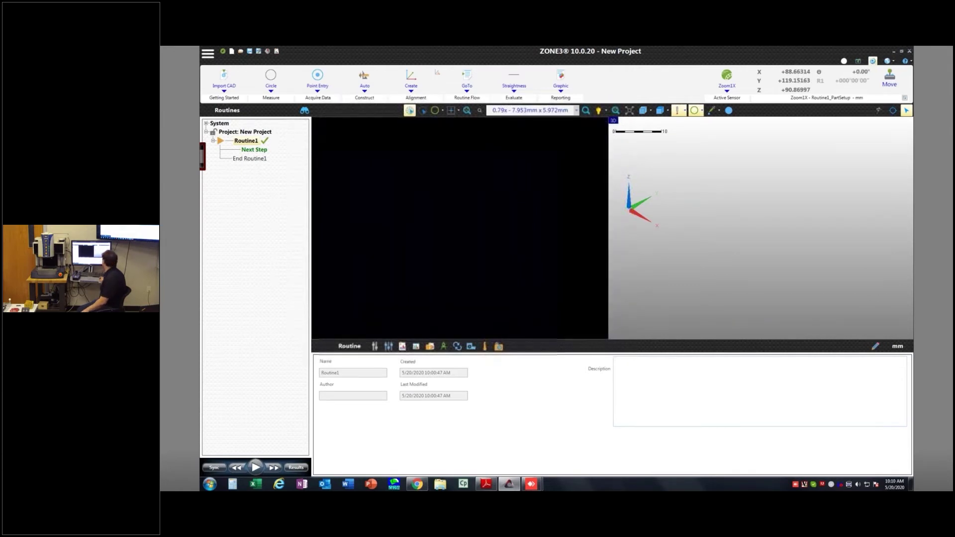
Open the QVI Portal and look over its list of measurement applications
{"action": "left_click", "coordinate": [208, 53]}
{"action": "left_click", "coordinate": [208, 53]}
{"action": "mouse_move", "coordinate": [202, 157]}
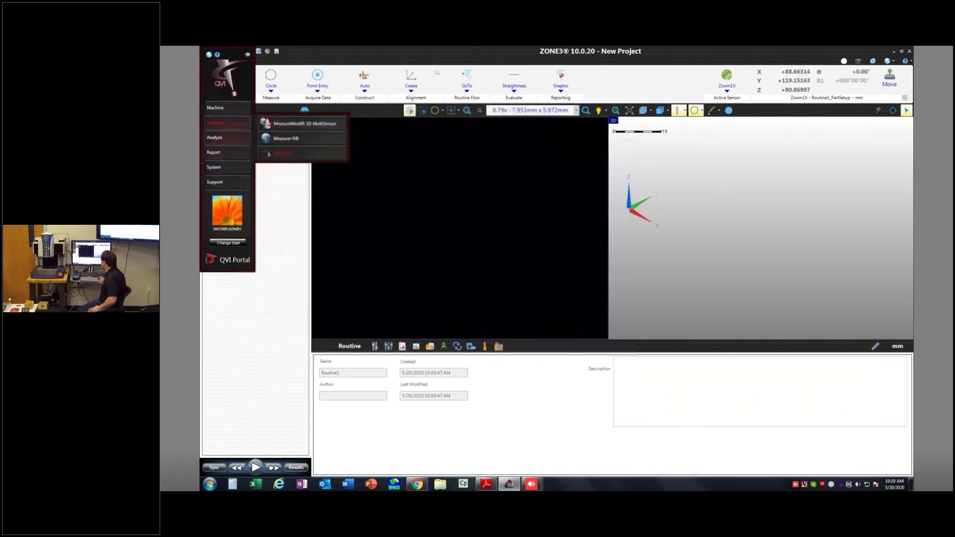
{"action": "mouse_move", "coordinate": [228, 182]}
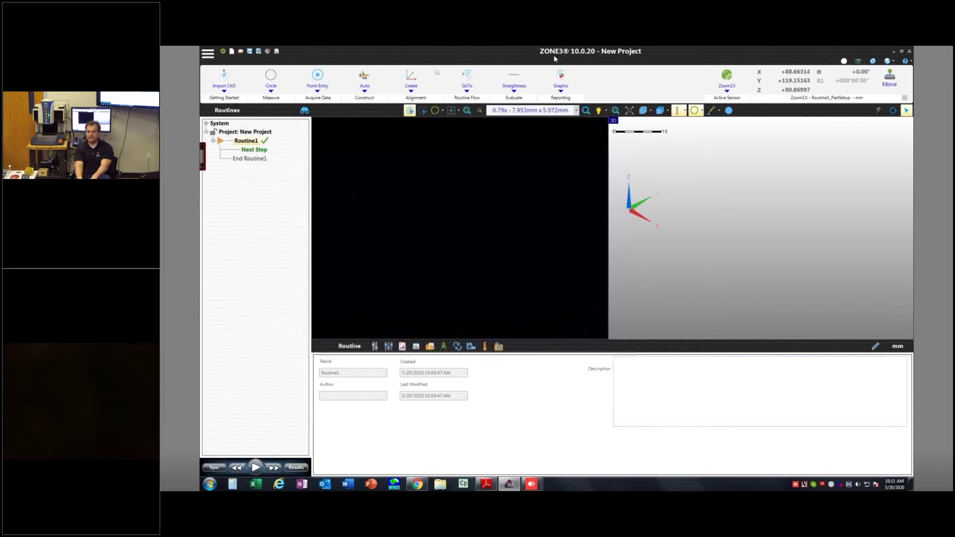
{"action": "mouse_move", "coordinate": [573, 56]}
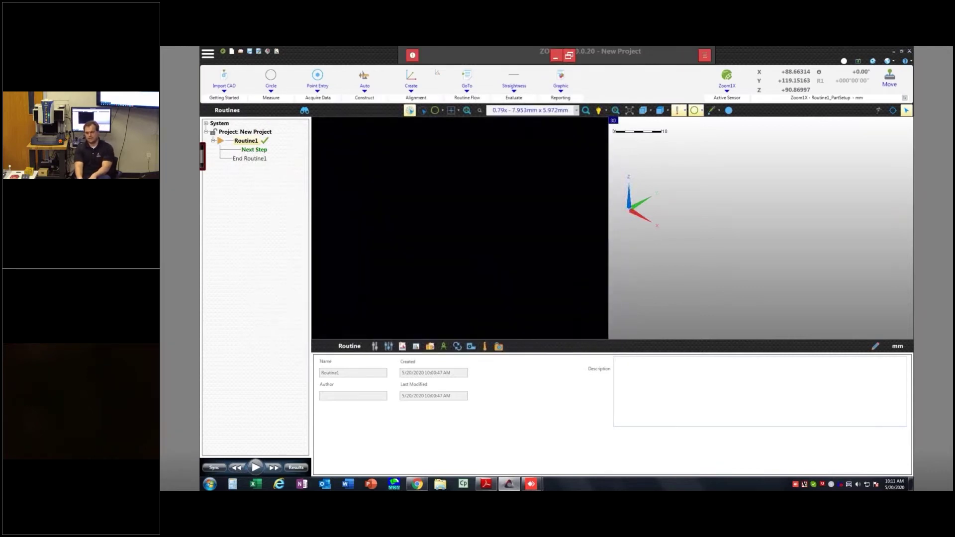
{"action": "left_click", "coordinate": [569, 56]}
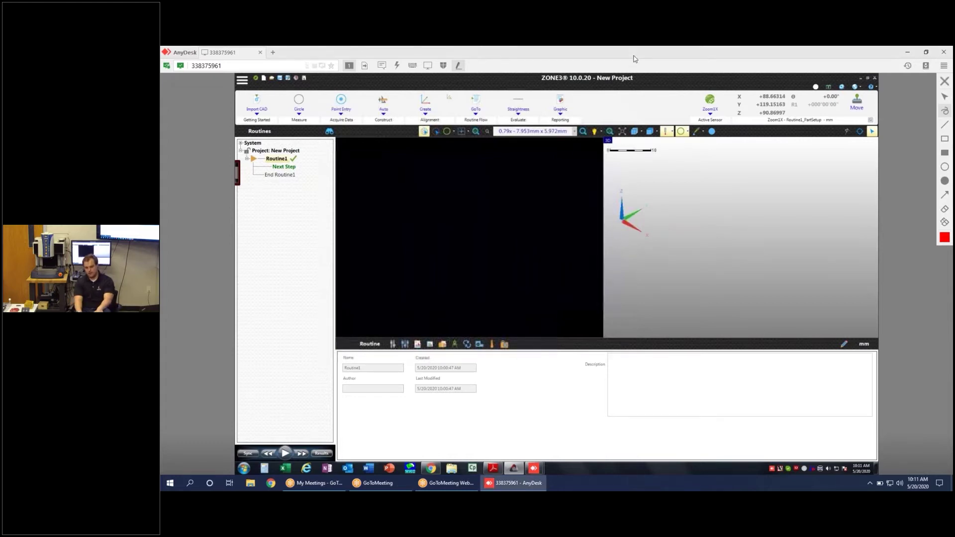
{"action": "left_click", "coordinate": [427, 65]}
{"action": "left_click", "coordinate": [437, 98]}
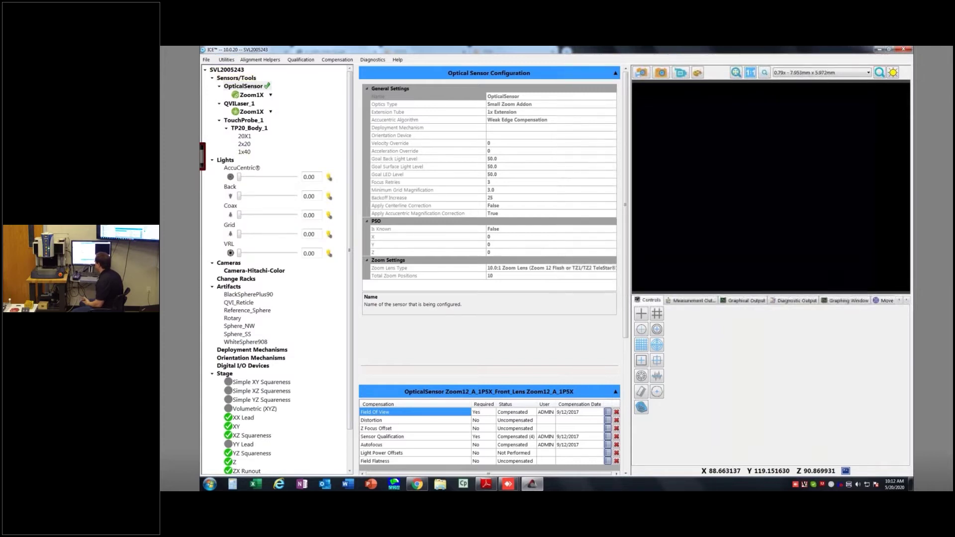
Expand the tool list under QVILaser_1, examine its zoom tools, and collapse the list again
{"action": "left_click", "coordinate": [270, 95]}
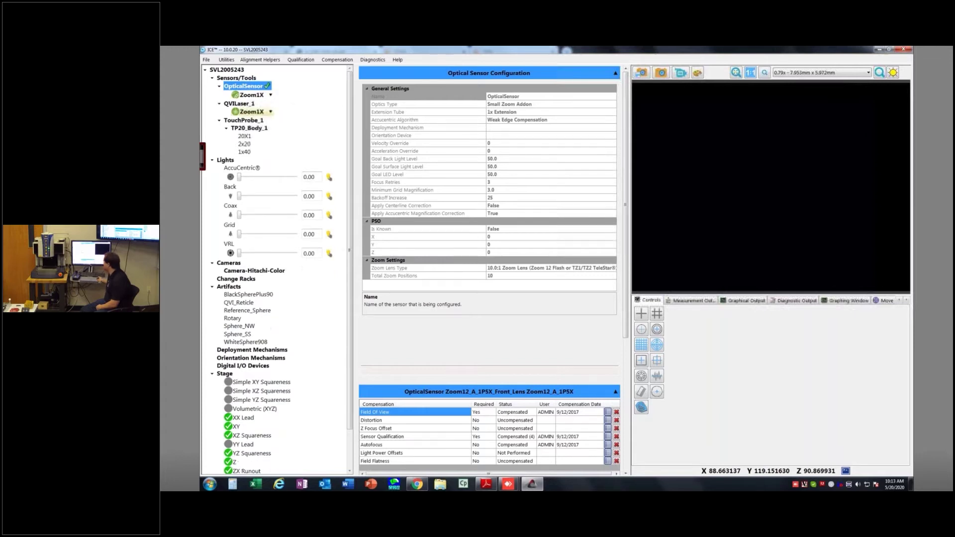
{"action": "left_click", "coordinate": [270, 112]}
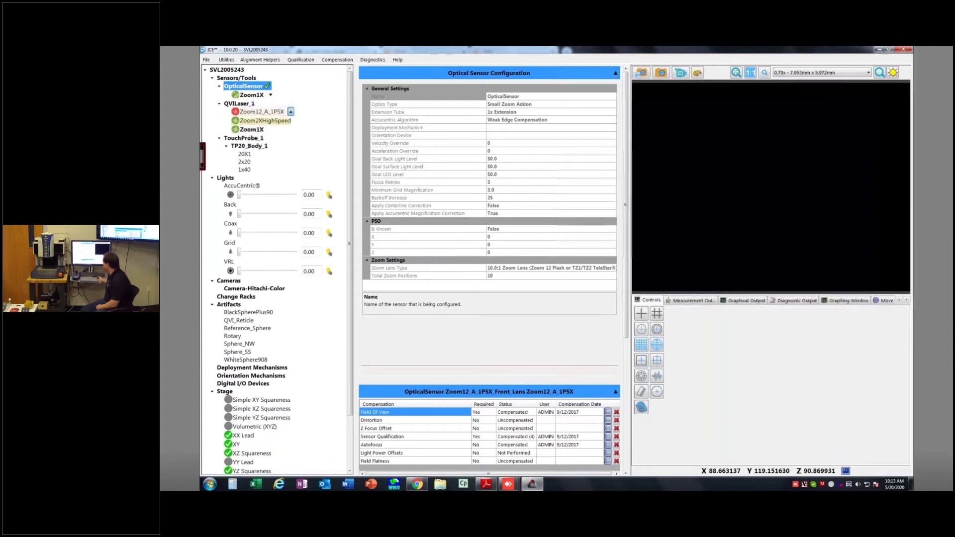
{"action": "left_click", "coordinate": [251, 130]}
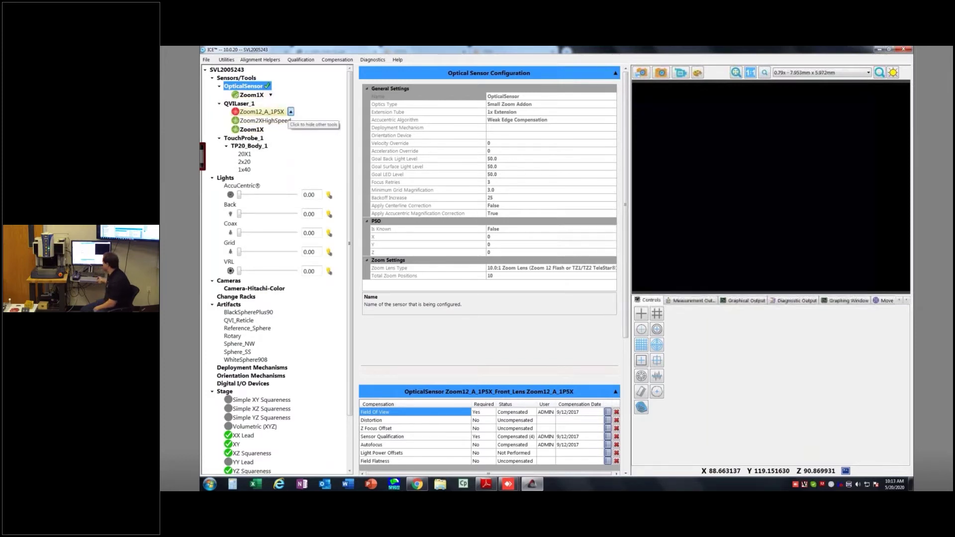
{"action": "left_click", "coordinate": [291, 112]}
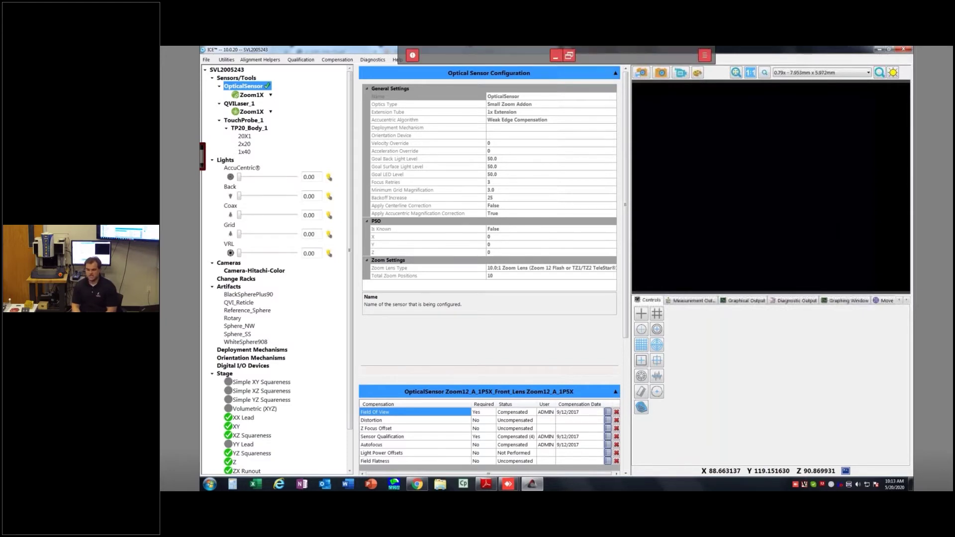
{"action": "mouse_move", "coordinate": [575, 47]}
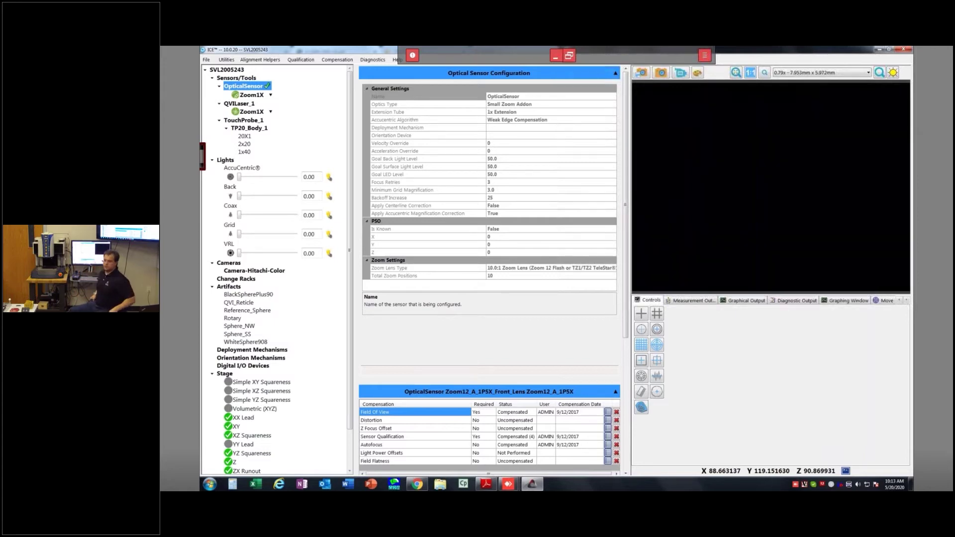
{"action": "left_click", "coordinate": [569, 55]}
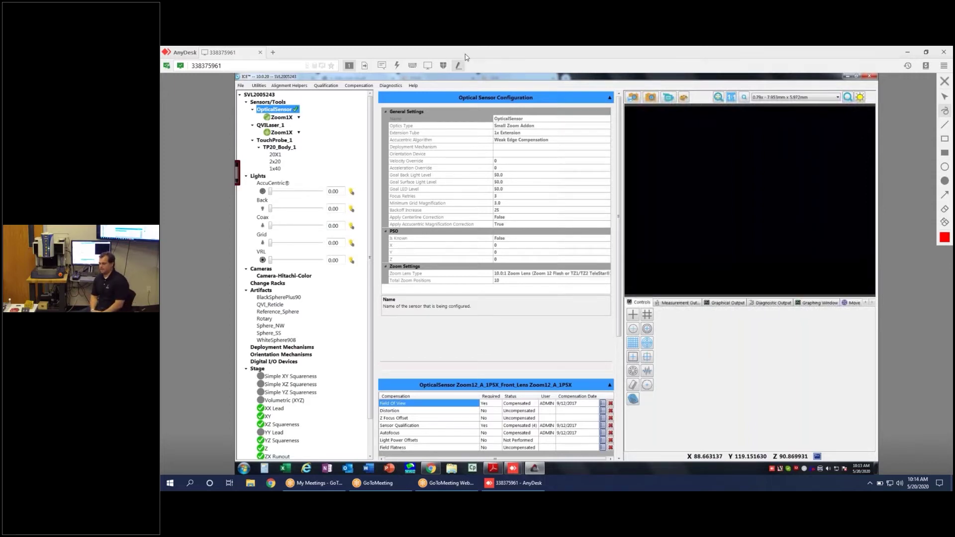
{"action": "left_click", "coordinate": [427, 65]}
{"action": "left_click", "coordinate": [444, 96]}
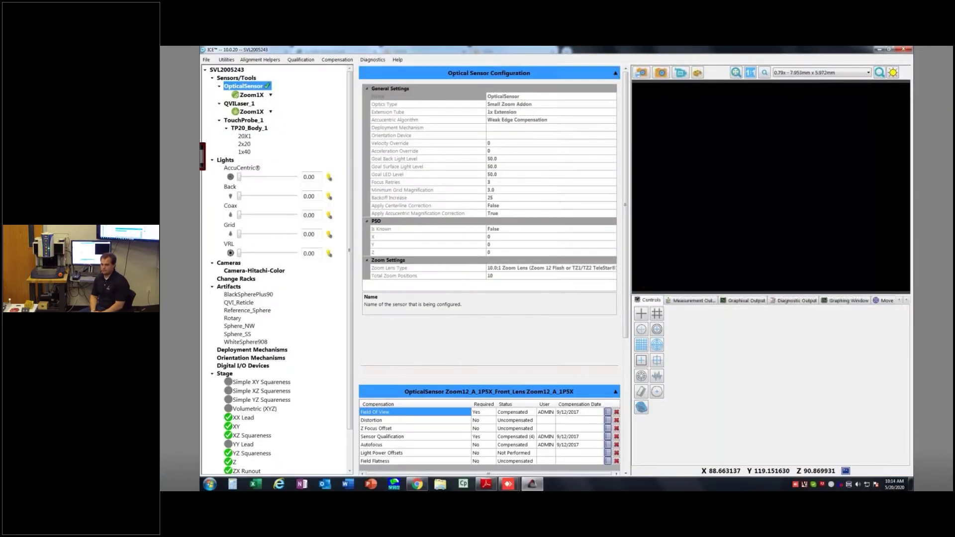
Review the stage compensations, rotaries and temperature sensors in the machine configuration tree
{"action": "mouse_move", "coordinate": [669, 47]}
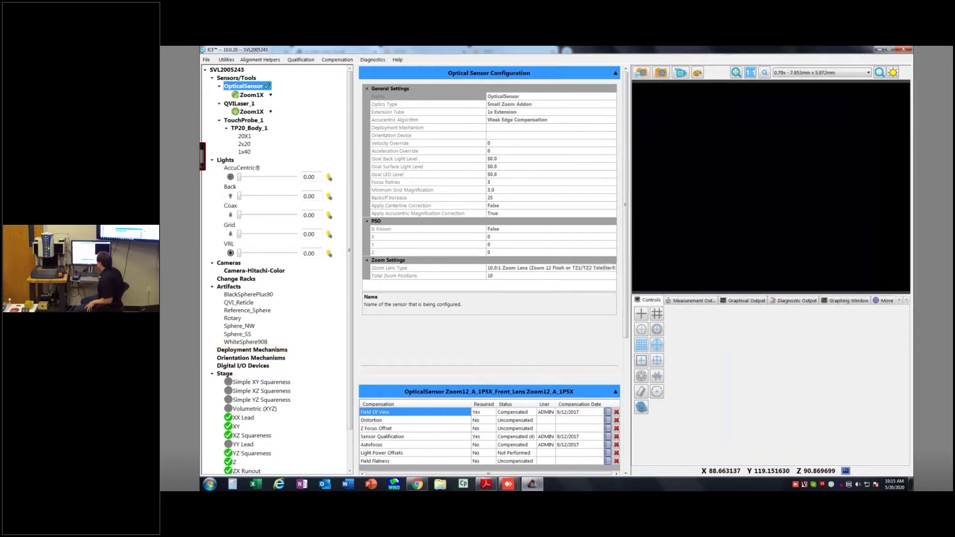
{"action": "scroll", "coordinate": [261, 382], "scroll_direction": "down", "scroll_amount": 2}
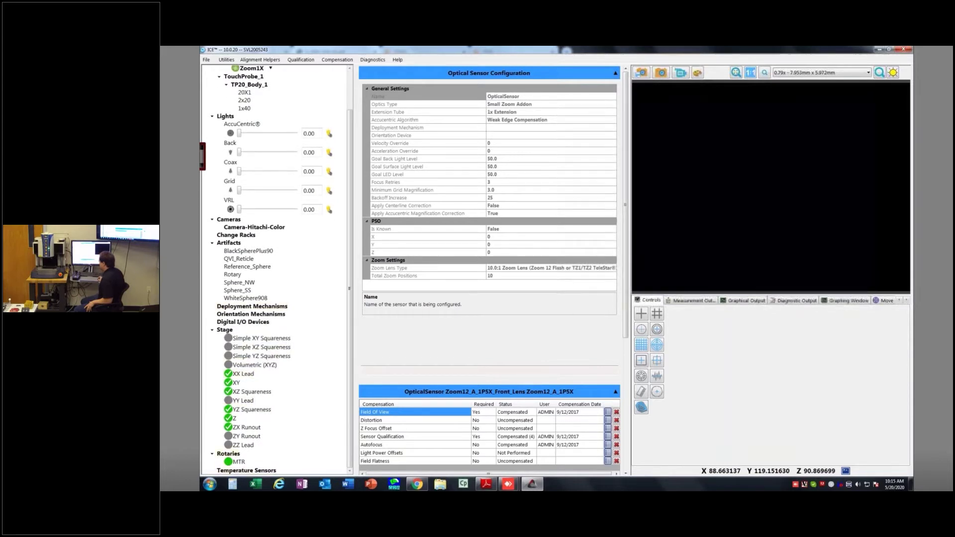
{"action": "scroll", "coordinate": [239, 460], "scroll_direction": "up", "scroll_amount": 2}
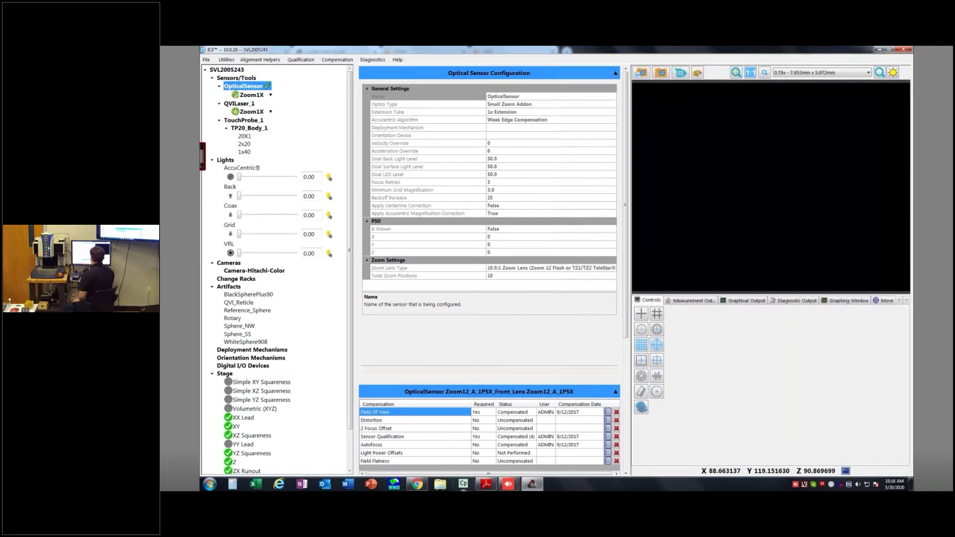
Switch to Chrome and examine the Renishaw TP20 page for its probe modules, specifications and system components
{"action": "left_click", "coordinate": [417, 484]}
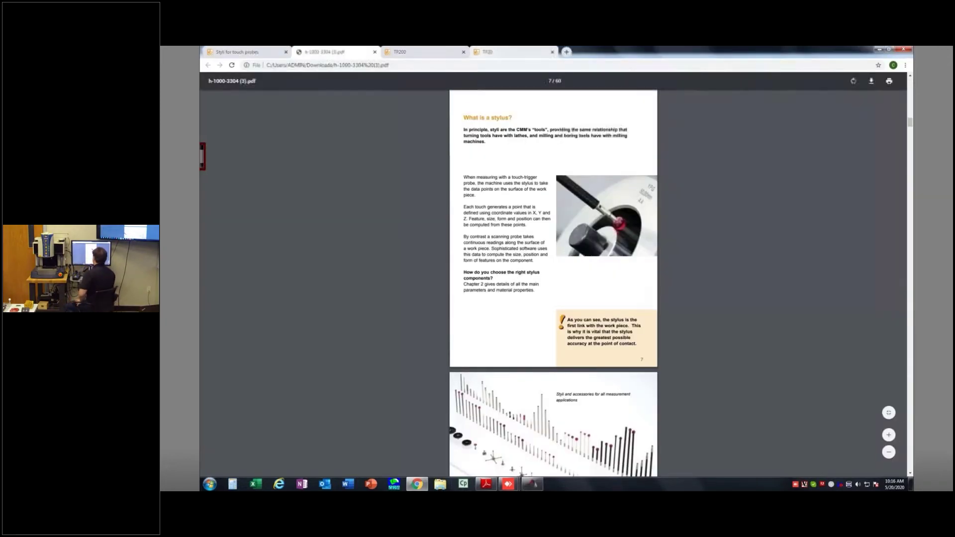
{"action": "left_click", "coordinate": [509, 51]}
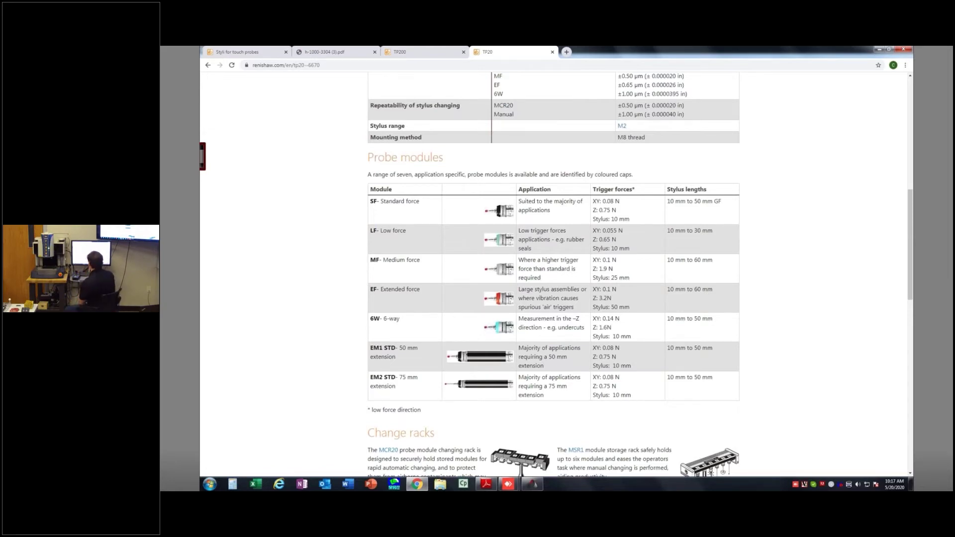
{"action": "scroll", "coordinate": [553, 273], "scroll_direction": "up", "scroll_amount": 1}
{"action": "scroll", "coordinate": [553, 273], "scroll_direction": "up", "scroll_amount": 5}
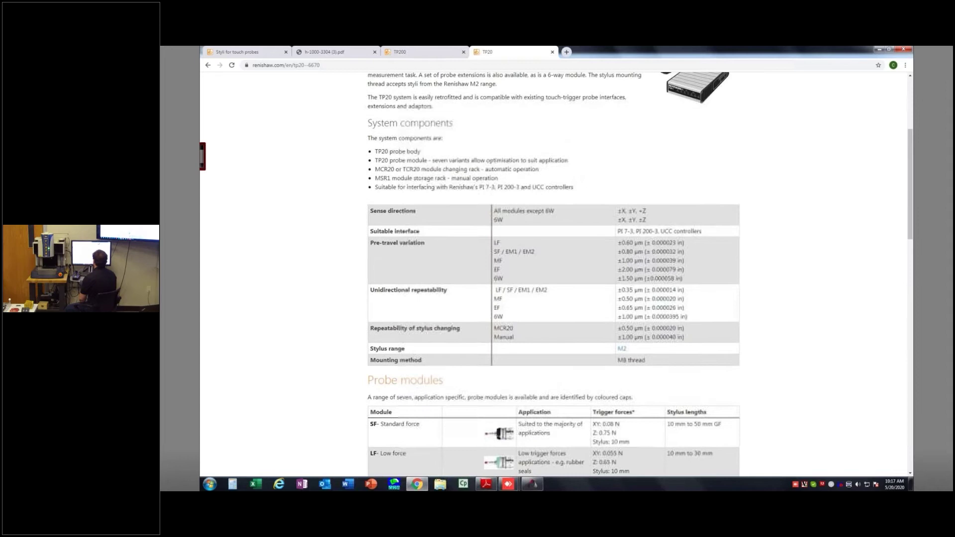
{"action": "scroll", "coordinate": [553, 274], "scroll_direction": "up", "scroll_amount": 4}
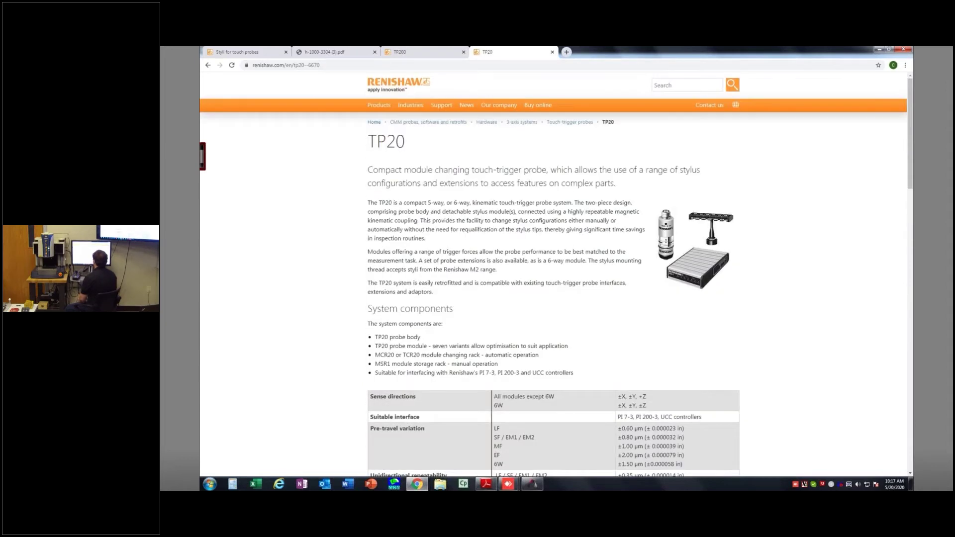
Examine the Renishaw TP200 page for its stylus modules, changing rack and probe body specification summary
{"action": "left_click", "coordinate": [426, 51]}
{"action": "scroll", "coordinate": [553, 273], "scroll_direction": "down", "scroll_amount": 10}
{"action": "scroll", "coordinate": [553, 274], "scroll_direction": "down", "scroll_amount": 4}
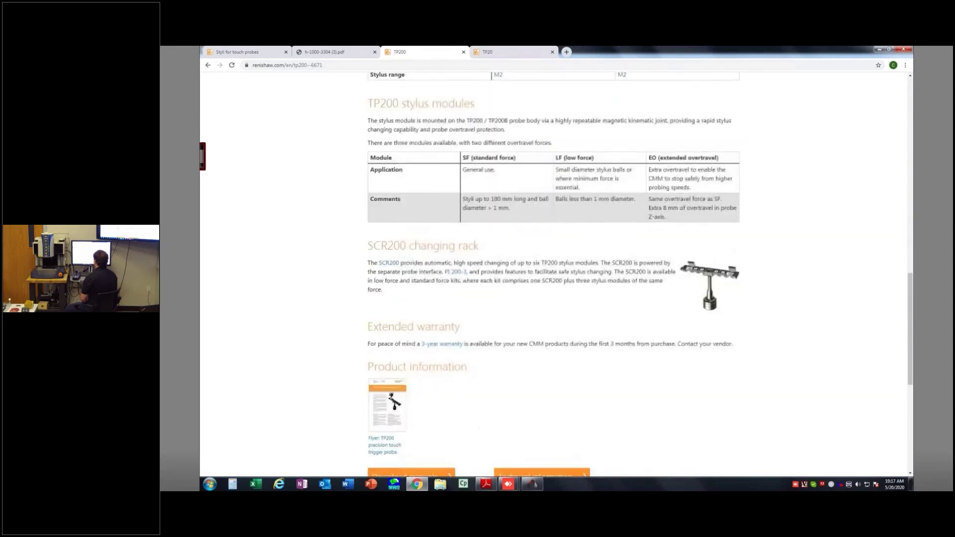
{"action": "scroll", "coordinate": [554, 273], "scroll_direction": "up", "scroll_amount": 1}
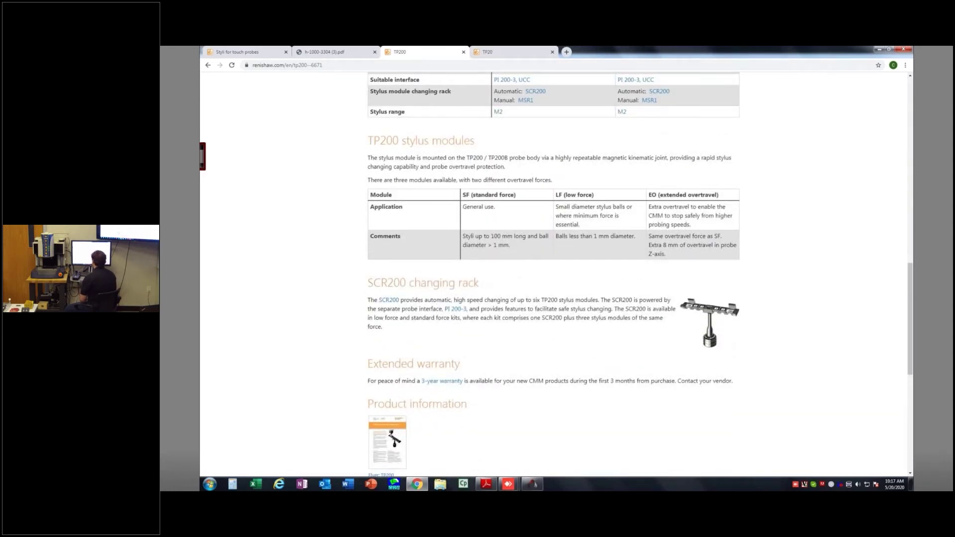
{"action": "scroll", "coordinate": [554, 274], "scroll_direction": "up", "scroll_amount": 10}
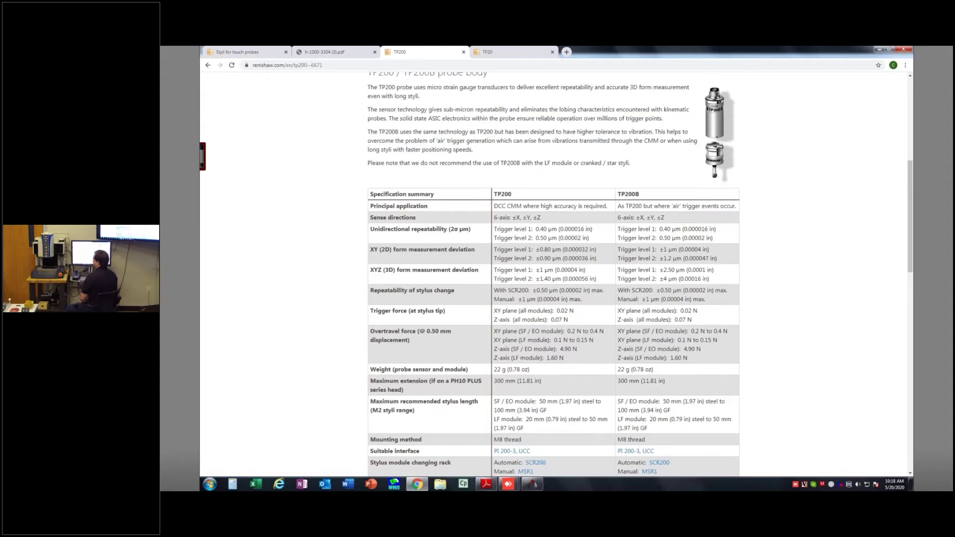
{"action": "scroll", "coordinate": [554, 273], "scroll_direction": "up", "scroll_amount": 3}
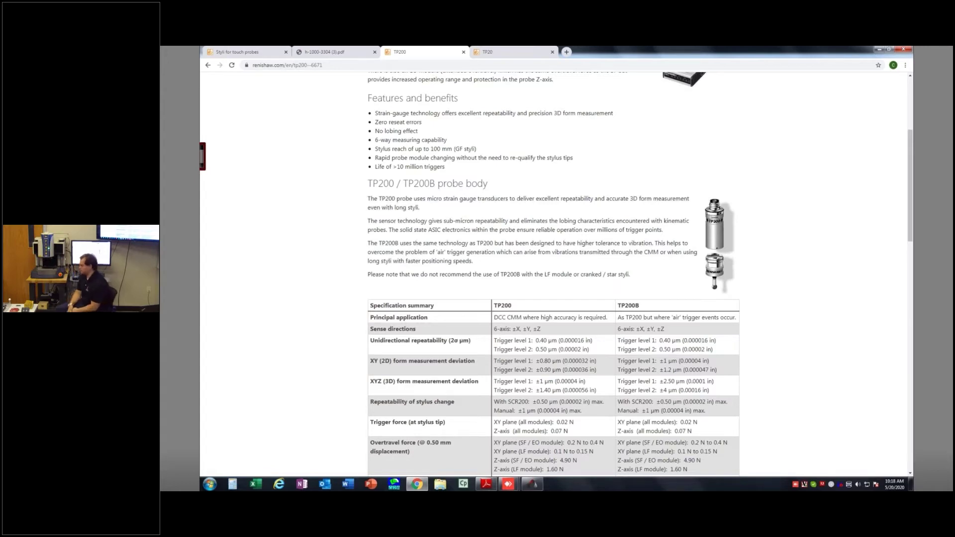
Skim the stylus guide h-1000-3304 (3).pdf for stylus types, accessories, extension materials and probe calibration
{"action": "left_click", "coordinate": [336, 51]}
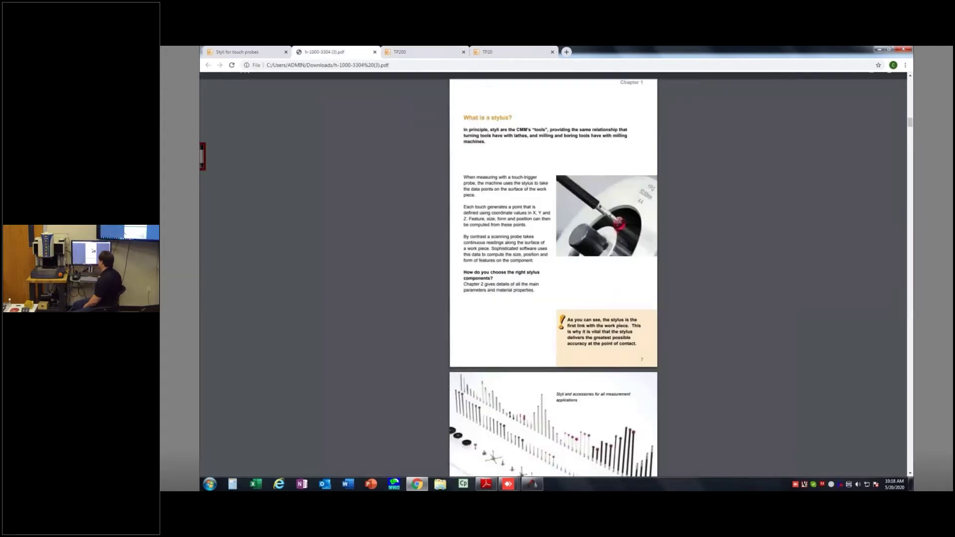
{"action": "scroll", "coordinate": [553, 284], "scroll_direction": "down", "scroll_amount": 20}
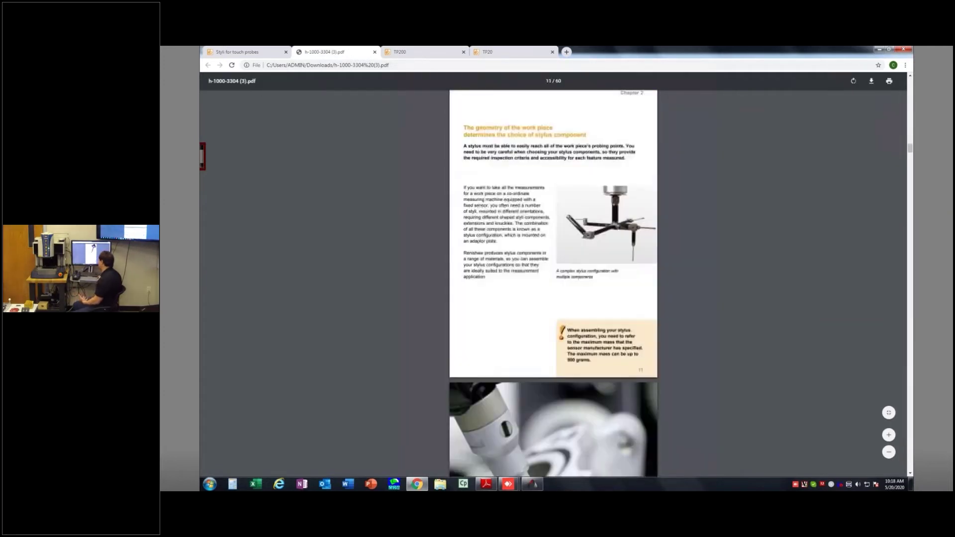
{"action": "scroll", "coordinate": [553, 284], "scroll_direction": "down", "scroll_amount": 20}
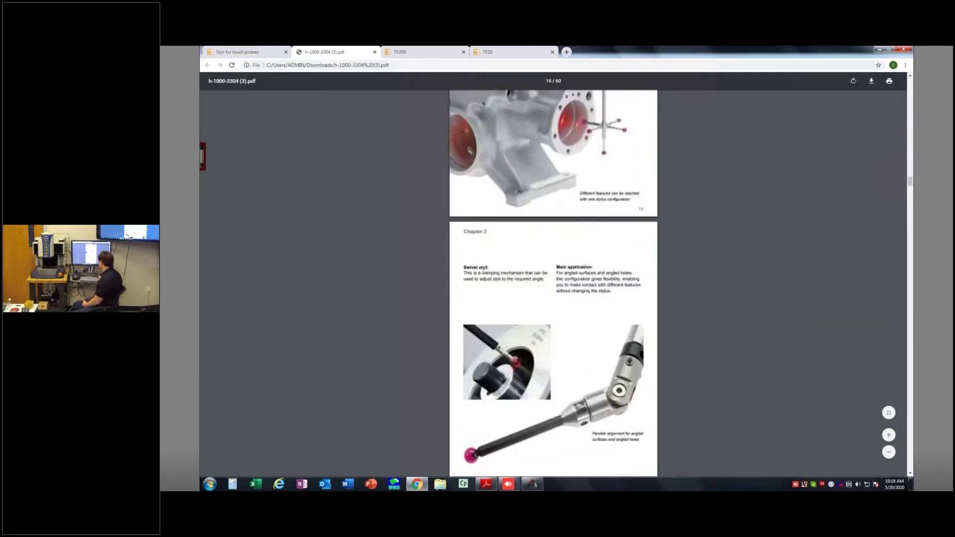
{"action": "scroll", "coordinate": [553, 284], "scroll_direction": "down", "scroll_amount": 4}
{"action": "scroll", "coordinate": [552, 283], "scroll_direction": "down", "scroll_amount": 20}
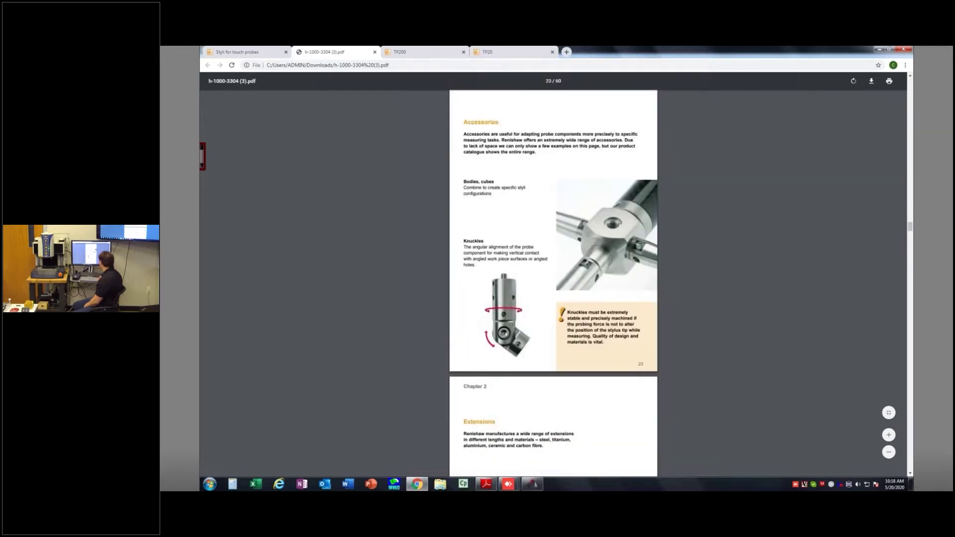
{"action": "scroll", "coordinate": [553, 283], "scroll_direction": "down", "scroll_amount": 20}
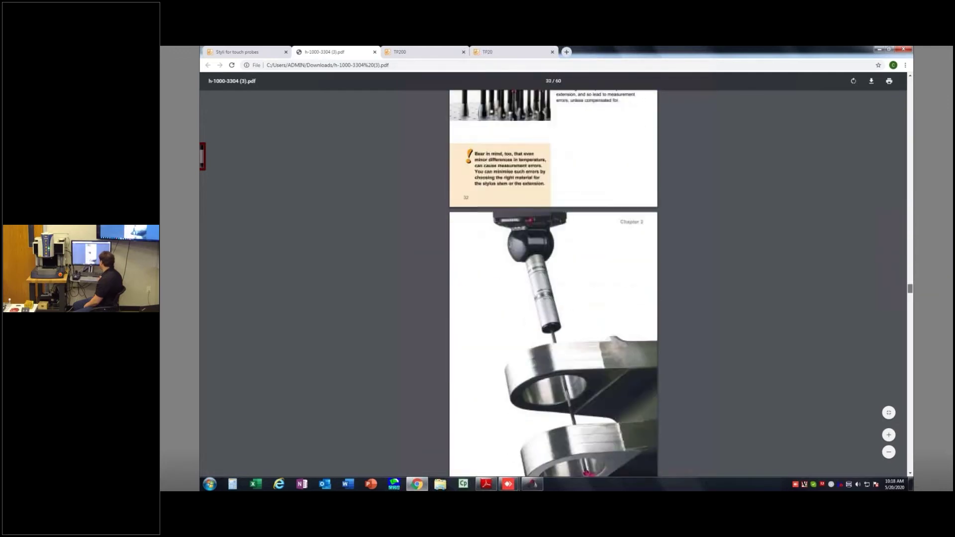
{"action": "scroll", "coordinate": [553, 284], "scroll_direction": "down", "scroll_amount": 4}
{"action": "scroll", "coordinate": [553, 283], "scroll_direction": "up", "scroll_amount": 16}
{"action": "scroll", "coordinate": [552, 283], "scroll_direction": "up", "scroll_amount": 10}
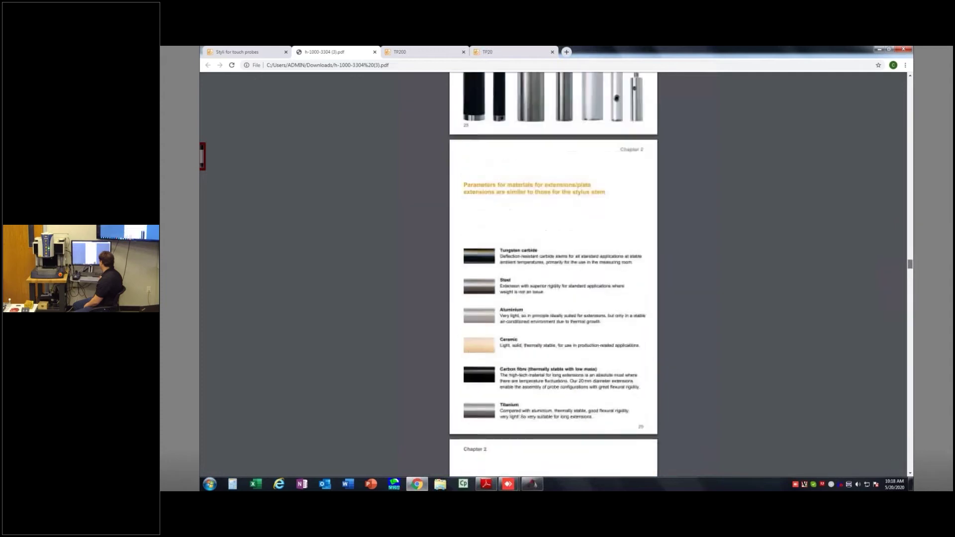
{"action": "scroll", "coordinate": [553, 283], "scroll_direction": "down", "scroll_amount": 20}
{"action": "scroll", "coordinate": [553, 284], "scroll_direction": "down", "scroll_amount": 20}
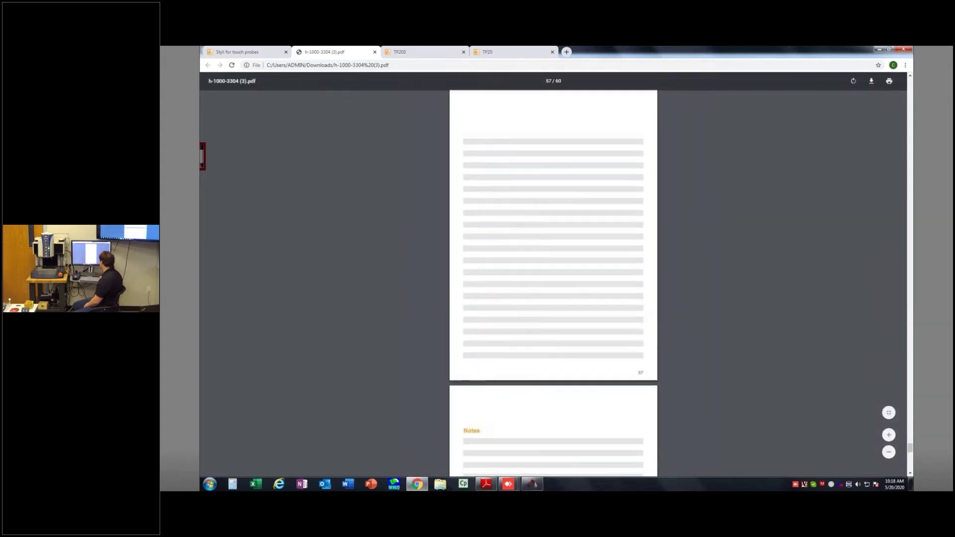
{"action": "scroll", "coordinate": [553, 284], "scroll_direction": "up", "scroll_amount": 15}
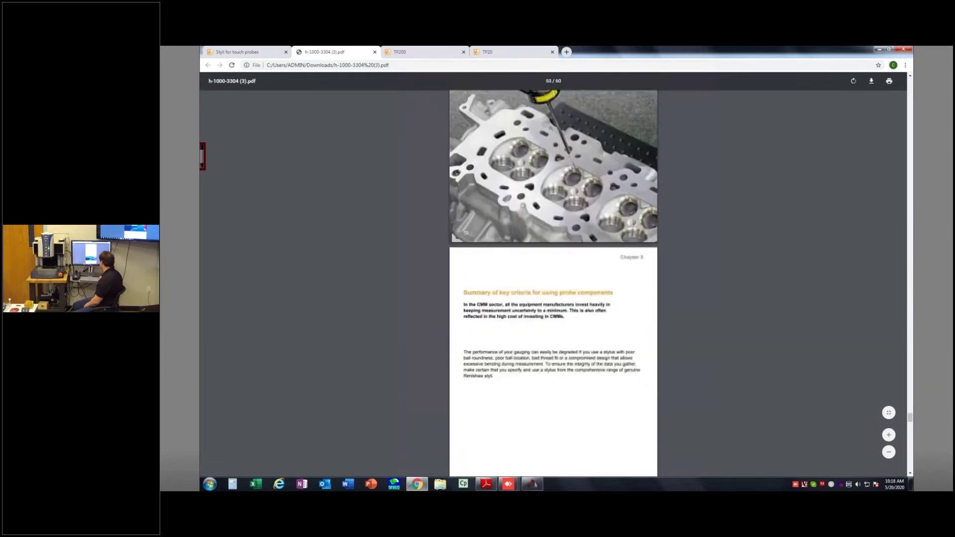
{"action": "scroll", "coordinate": [553, 284], "scroll_direction": "up", "scroll_amount": 12}
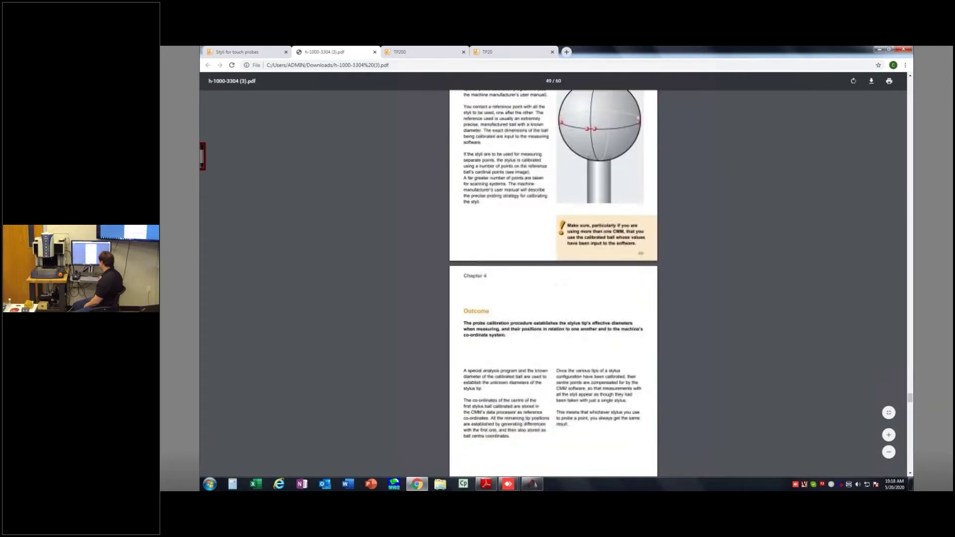
{"action": "scroll", "coordinate": [553, 283], "scroll_direction": "up", "scroll_amount": 4}
{"action": "scroll", "coordinate": [553, 284], "scroll_direction": "down", "scroll_amount": 8}
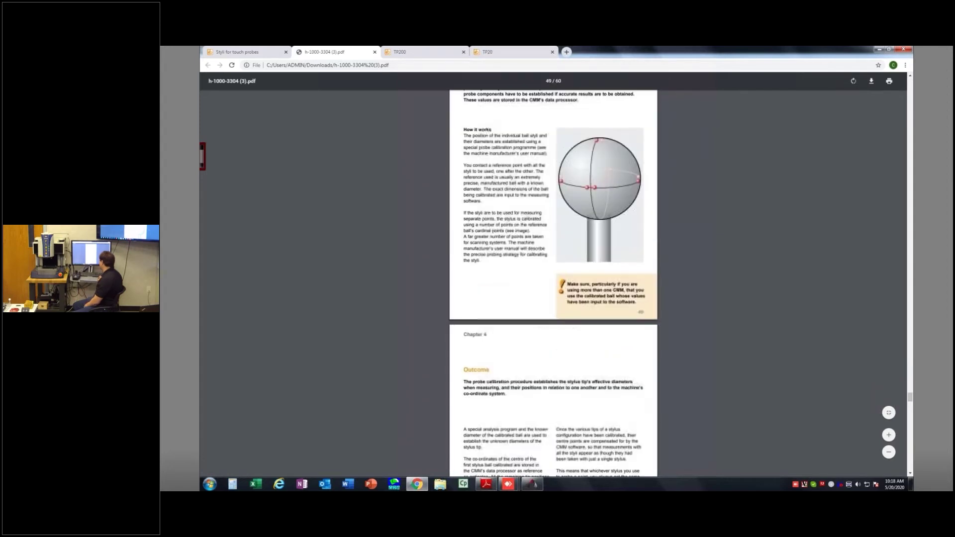
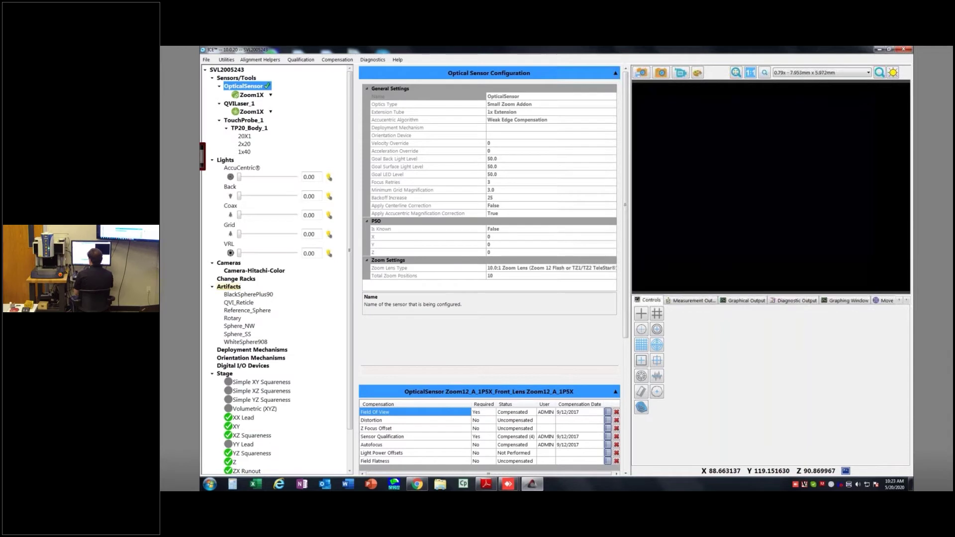
Start configuring a new sphere artifact and name it "Training Test Sphere"
{"action": "right_click", "coordinate": [237, 288]}
{"action": "mouse_move", "coordinate": [258, 293]}
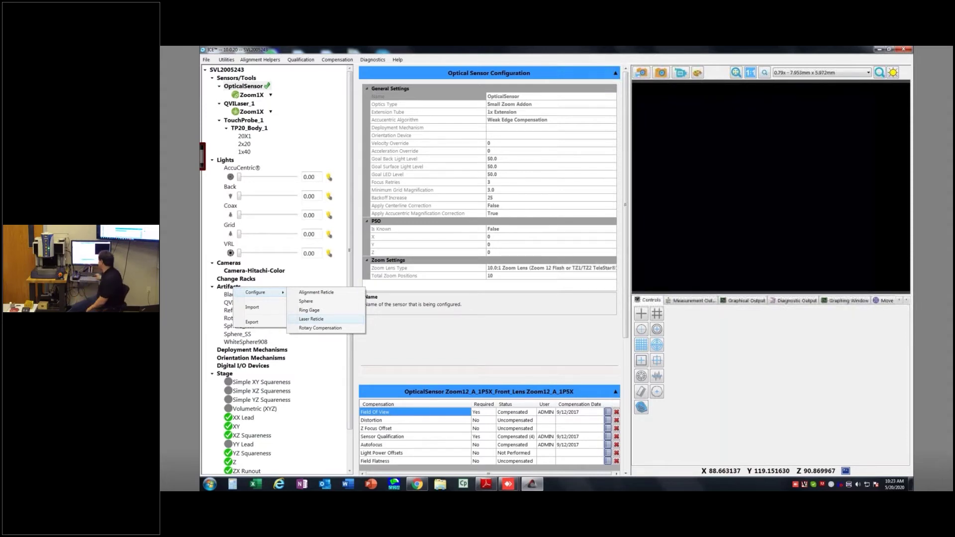
{"action": "left_click", "coordinate": [305, 301]}
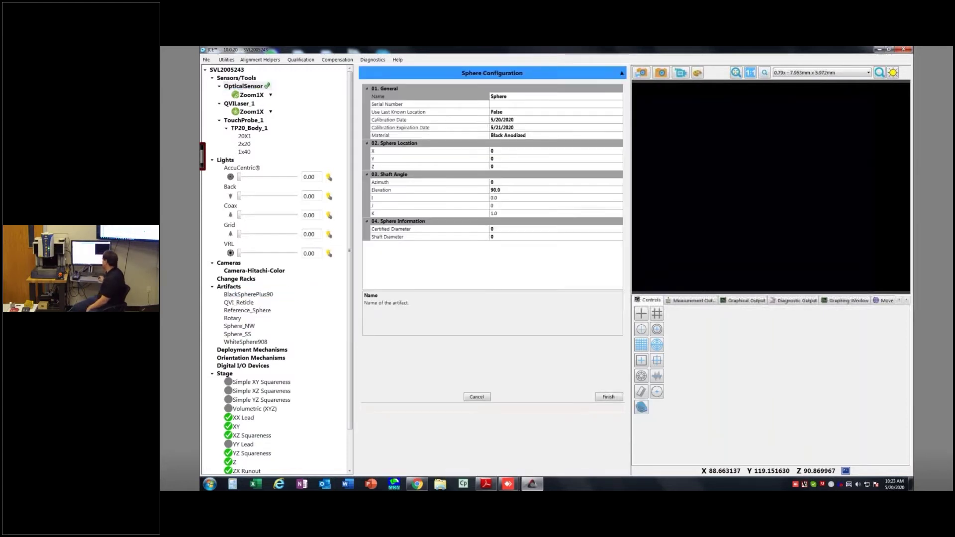
{"action": "left_click", "coordinate": [499, 97]}
{"action": "double_click", "coordinate": [498, 96]}
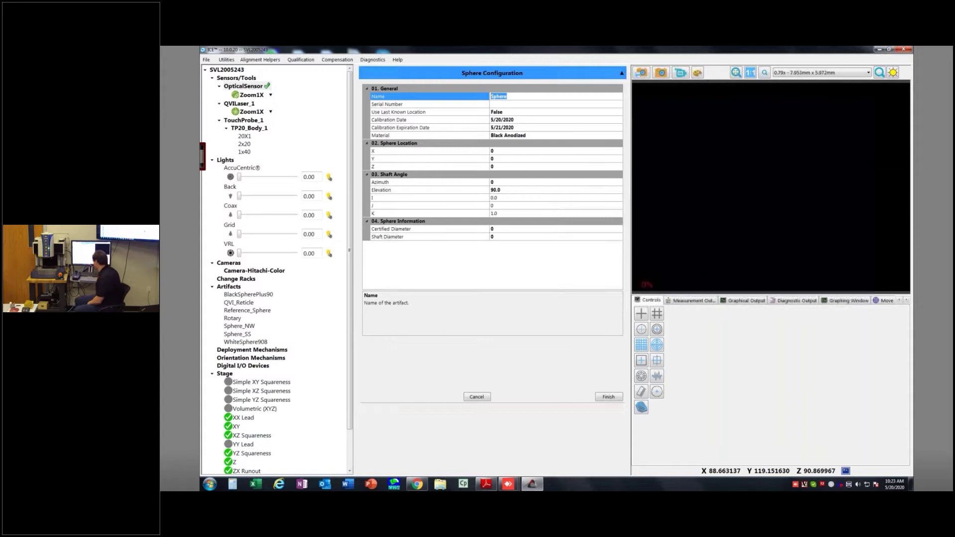
{"action": "type", "text": "Training Test "}
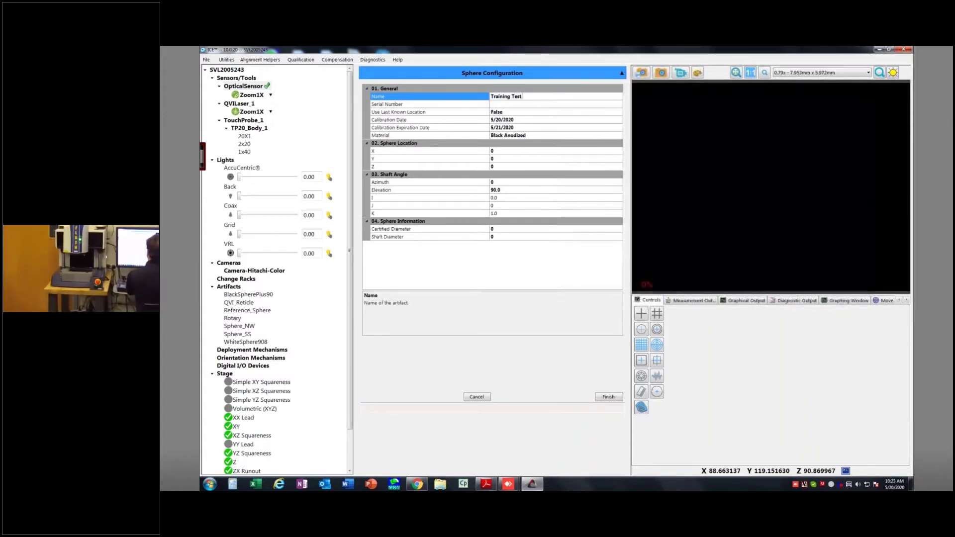
{"action": "type", "text": "Sphere"}
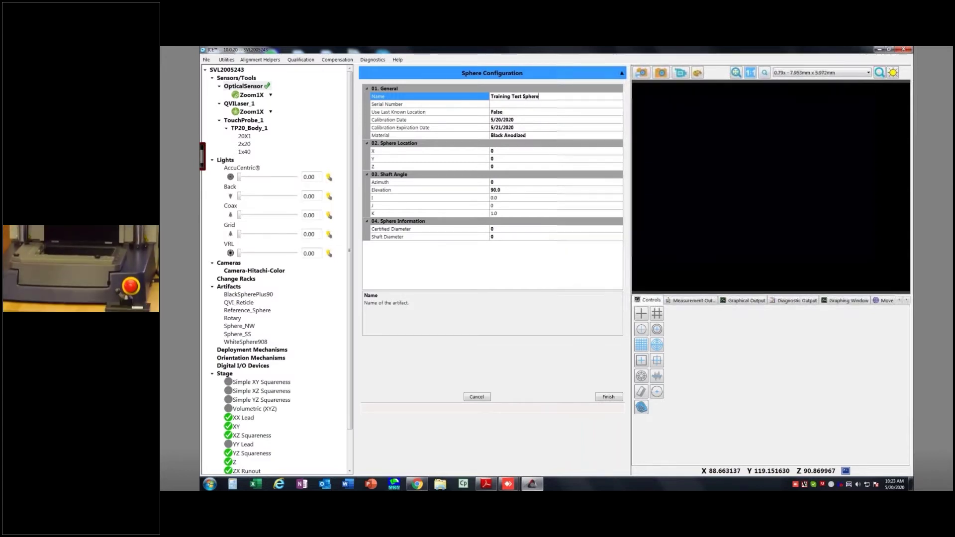
Set the new sphere artifact's serial number to 6573
{"action": "left_click", "coordinate": [515, 120]}
{"action": "left_click", "coordinate": [515, 112]}
{"action": "left_click", "coordinate": [515, 105]}
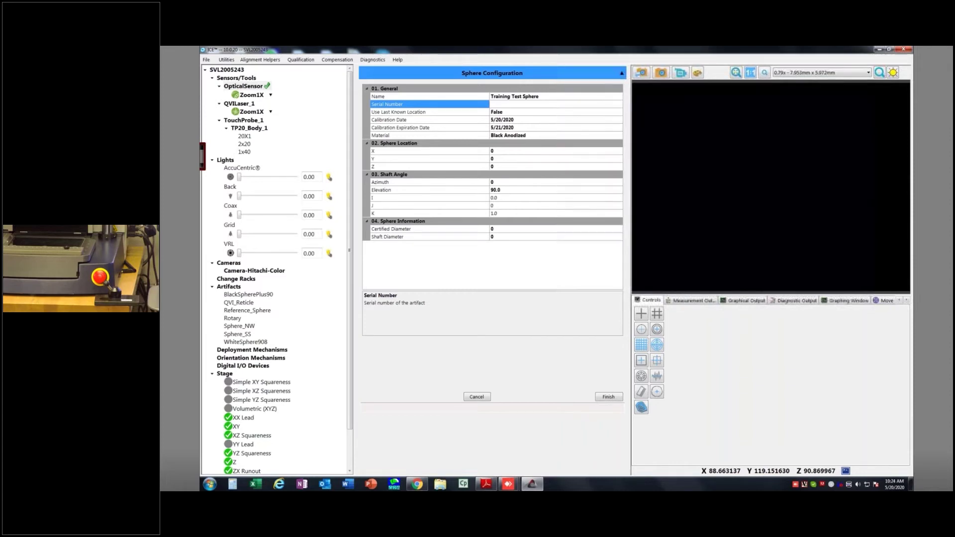
{"action": "type", "text": "6573"}
Review the available choices for the sphere's Use Last Known Location setting and its material, leaving both unchanged
{"action": "left_click", "coordinate": [547, 112]}
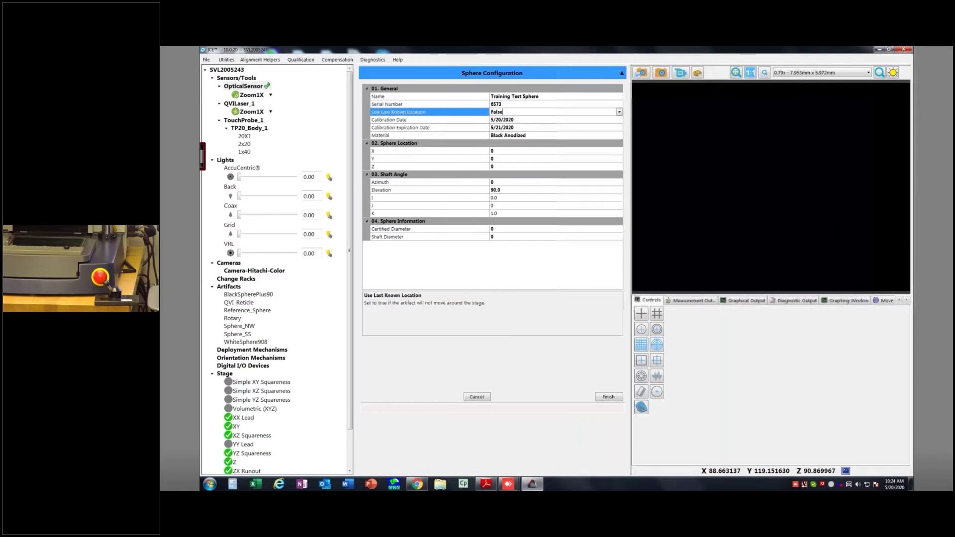
{"action": "left_click", "coordinate": [619, 112]}
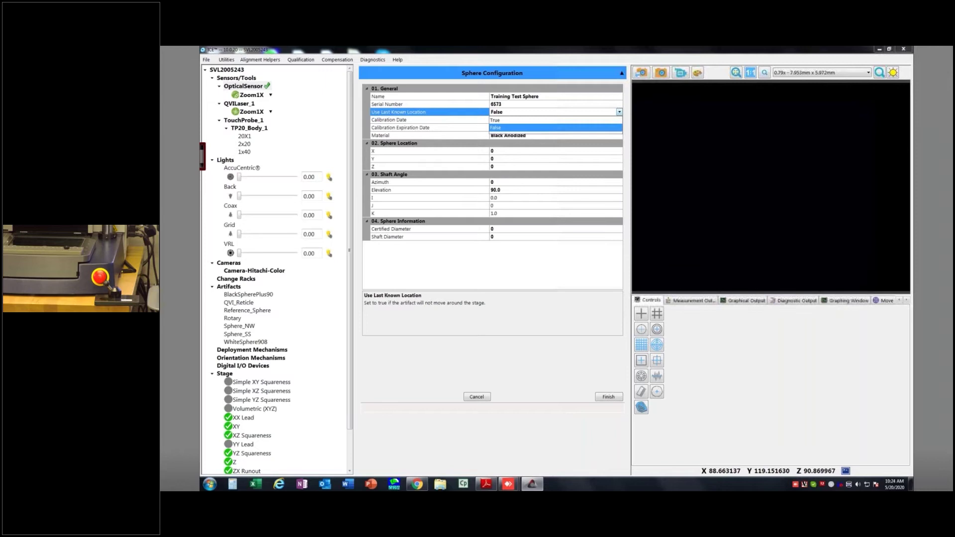
{"action": "key", "text": "Escape"}
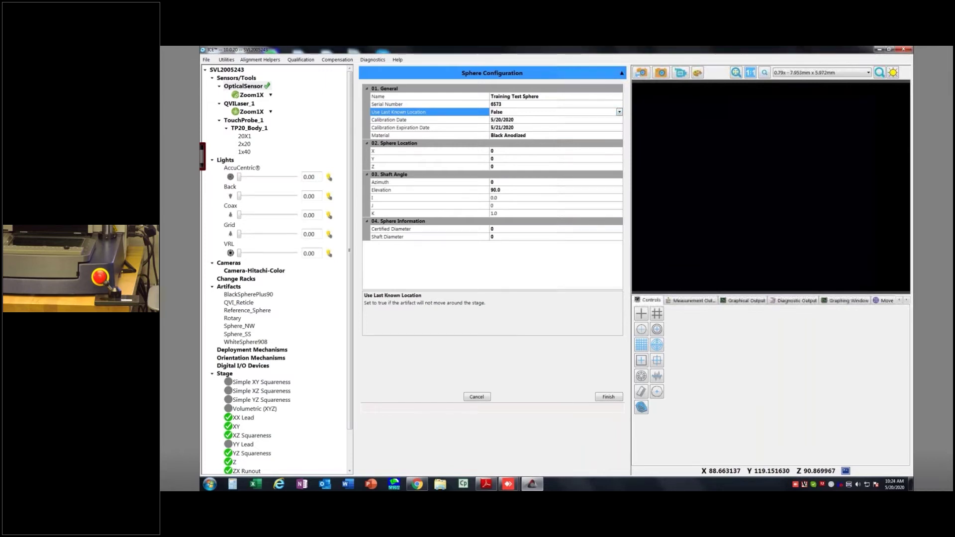
{"action": "left_click", "coordinate": [429, 136]}
{"action": "left_click", "coordinate": [619, 135]}
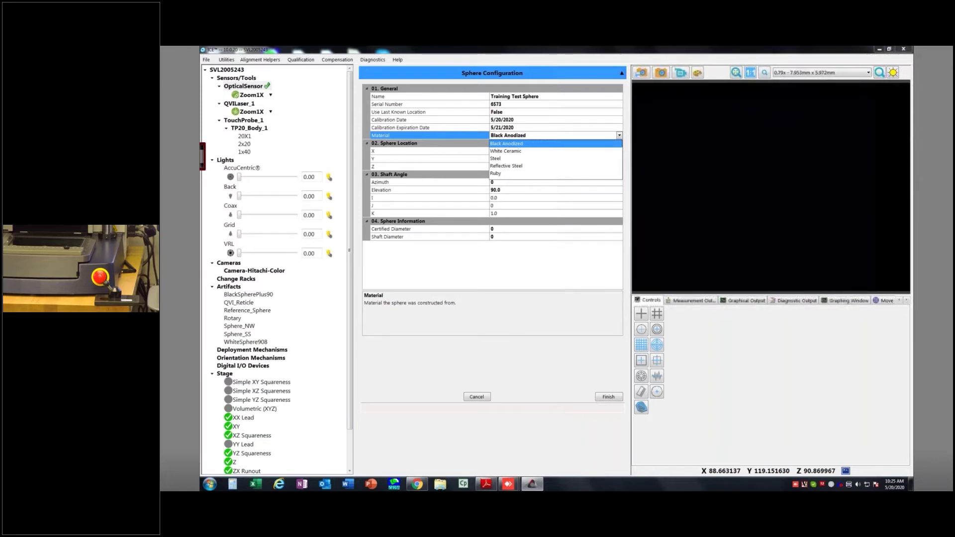
{"action": "key", "text": "Escape"}
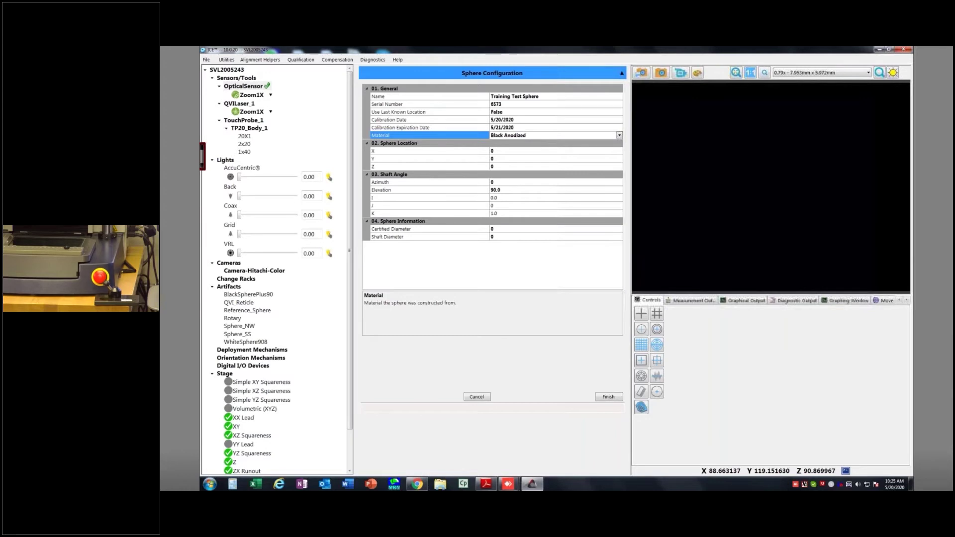
Set the sphere's shaft angle to an azimuth of 225 and an elevation of 45
{"action": "left_click", "coordinate": [492, 182]}
{"action": "double_click", "coordinate": [492, 182]}
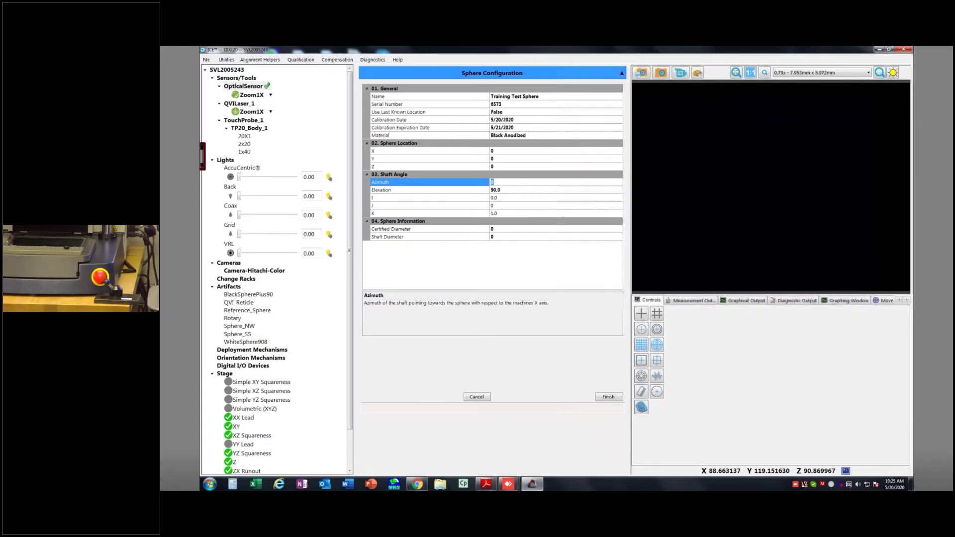
{"action": "type", "text": "225"}
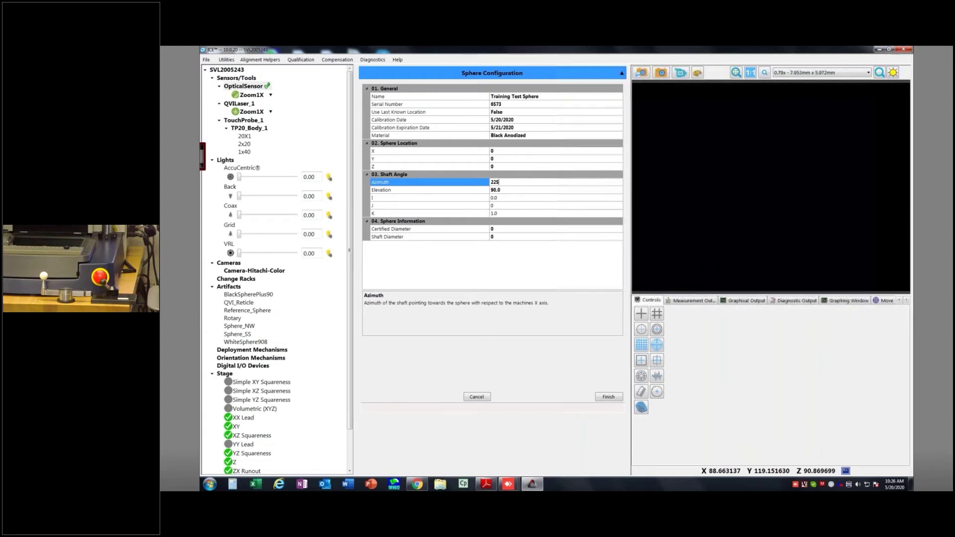
{"action": "left_click", "coordinate": [496, 198]}
{"action": "left_click", "coordinate": [496, 190]}
{"action": "double_click", "coordinate": [496, 190]}
{"action": "type", "text": "45"}
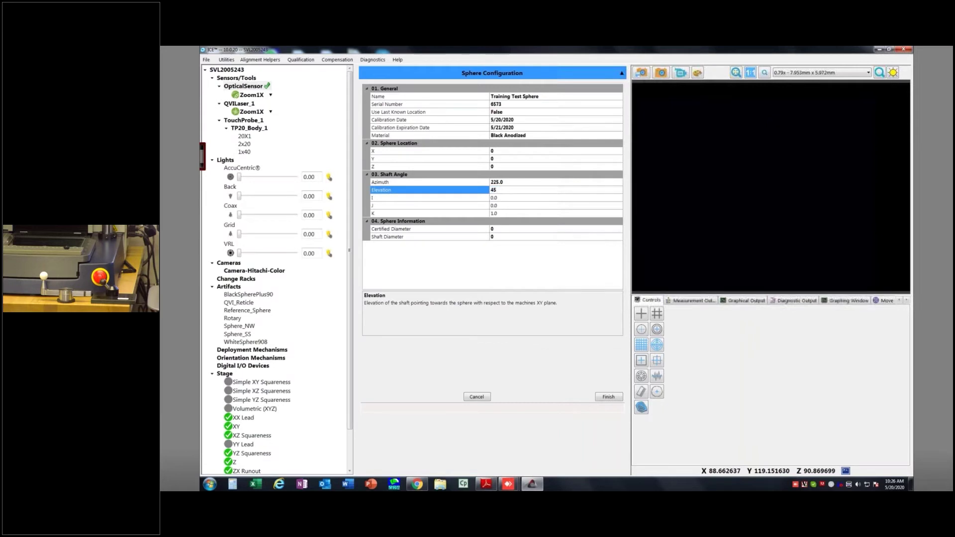
{"action": "left_click", "coordinate": [501, 213]}
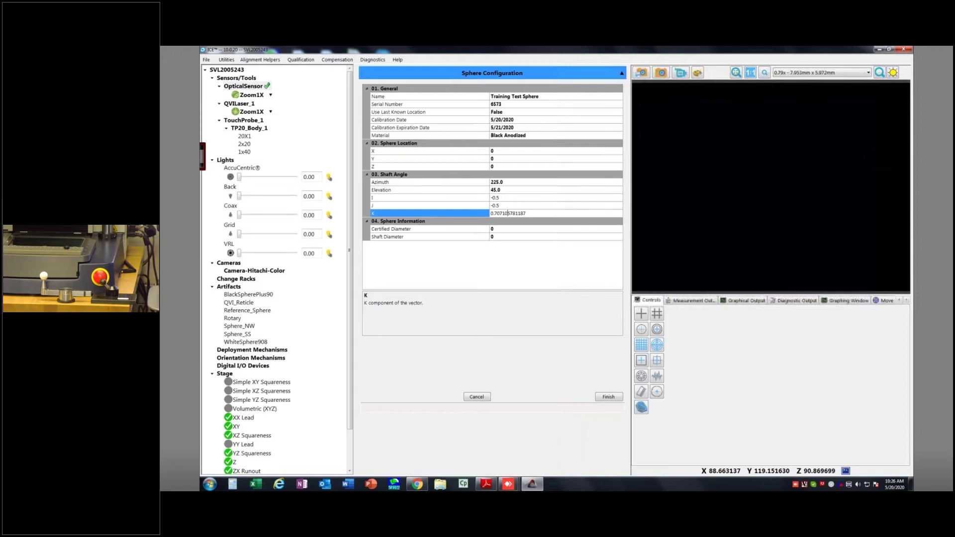
Set the sphere's certified diameter to 20.00 and shaft diameter to 10, and try to finish the configuration
{"action": "double_click", "coordinate": [492, 229]}
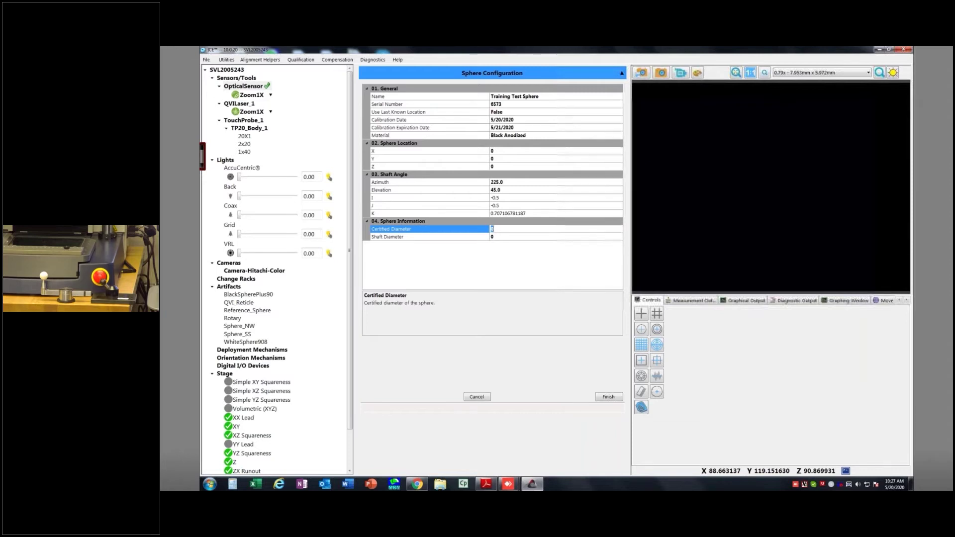
{"action": "type", "text": "20.00"}
{"action": "key", "text": "Tab"}
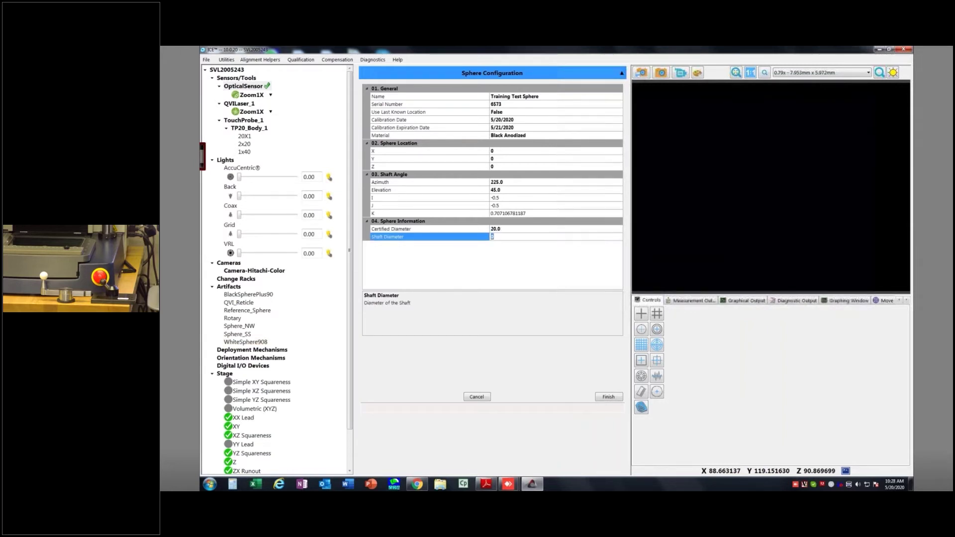
{"action": "type", "text": "10"}
{"action": "left_click", "coordinate": [608, 397]}
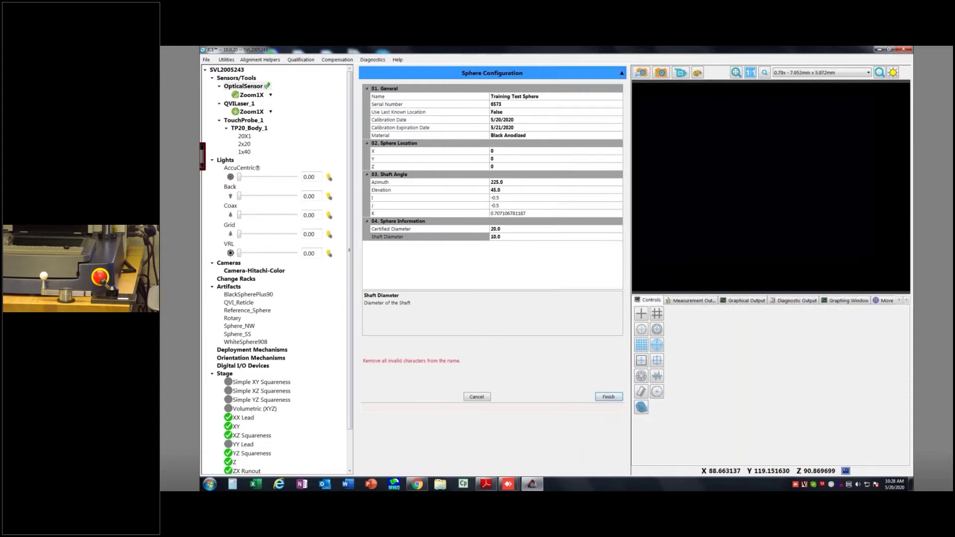
Rename the sphere artifact Training_Test_Sphere and finish its configuration
{"action": "left_click", "coordinate": [510, 96]}
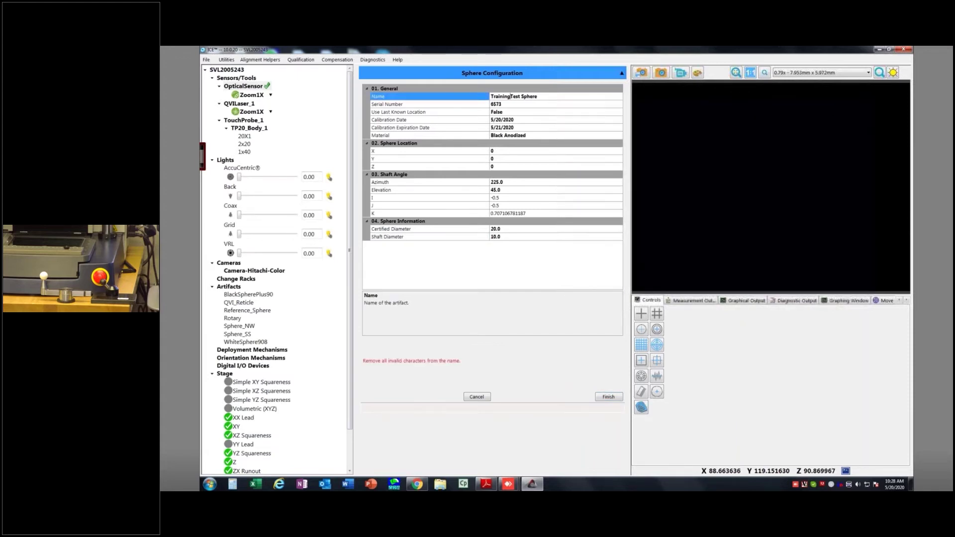
{"action": "type", "text": "_"}
{"action": "key", "text": "BackSpace"}
{"action": "type", "text": "_"}
{"action": "left_click", "coordinate": [608, 396]}
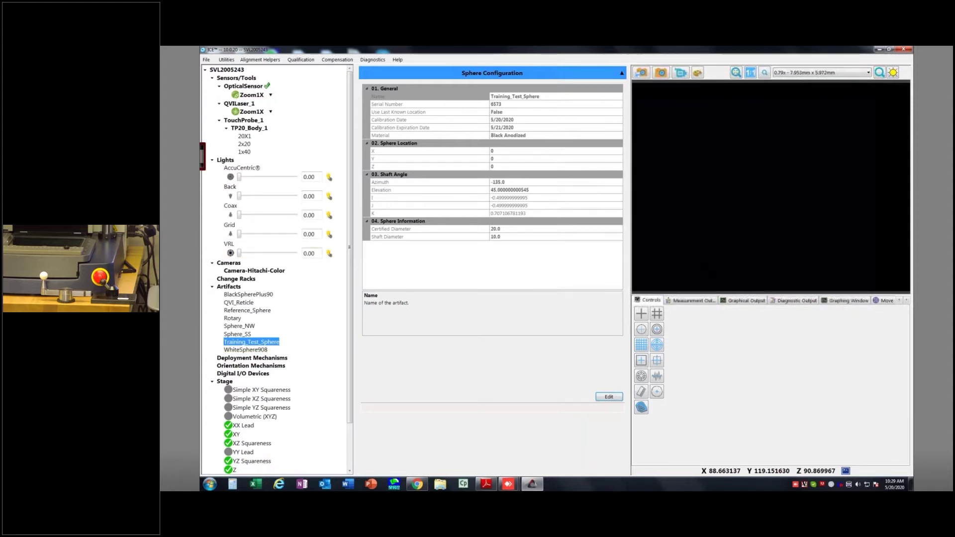
Remove the Training_Test_Sphere artifact from the machine configuration
{"action": "right_click", "coordinate": [256, 342]}
{"action": "mouse_move", "coordinate": [280, 348]}
{"action": "left_click", "coordinate": [328, 365]}
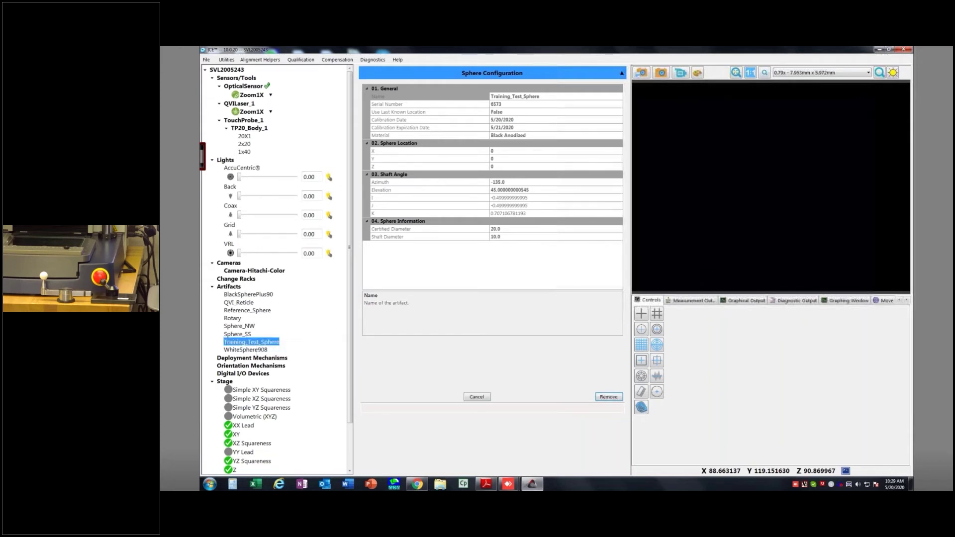
{"action": "left_click", "coordinate": [609, 396]}
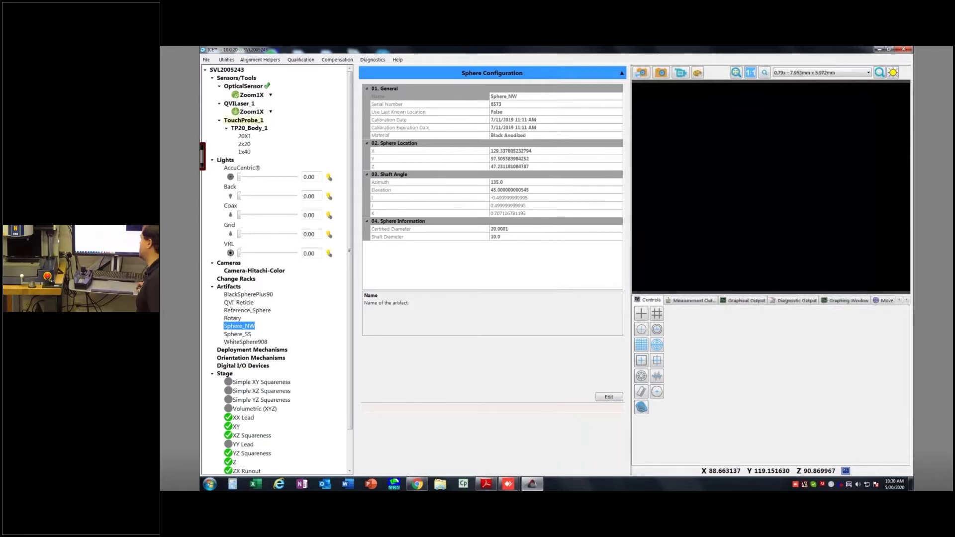
Examine TouchProbe_1's configuration and the body components offered in the Tool Builder, and close it without creating a body
{"action": "right_click", "coordinate": [243, 124]}
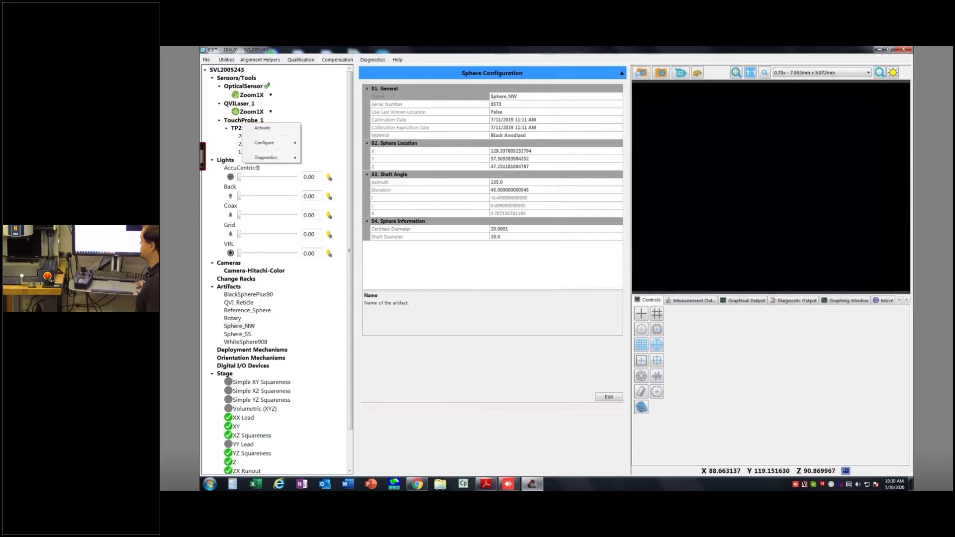
{"action": "left_click", "coordinate": [242, 121]}
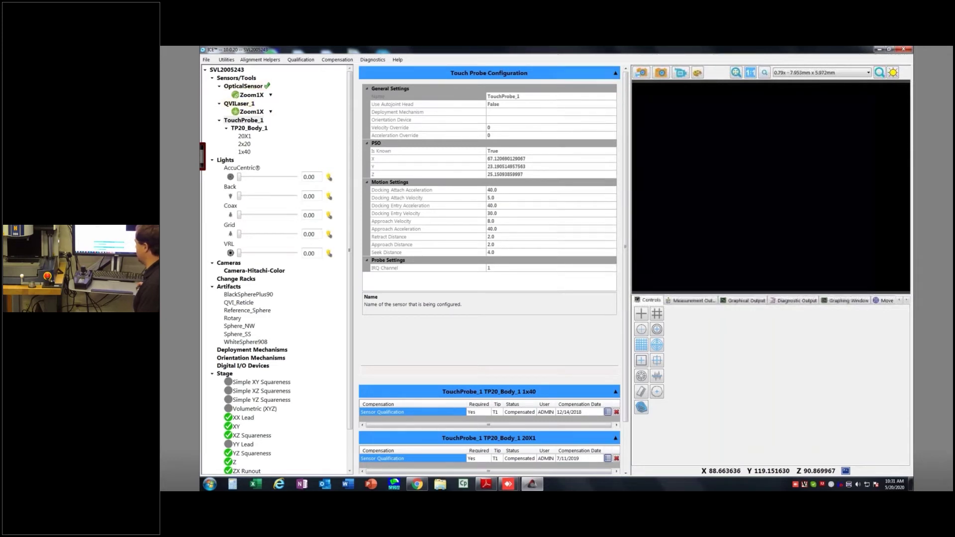
{"action": "right_click", "coordinate": [247, 120]}
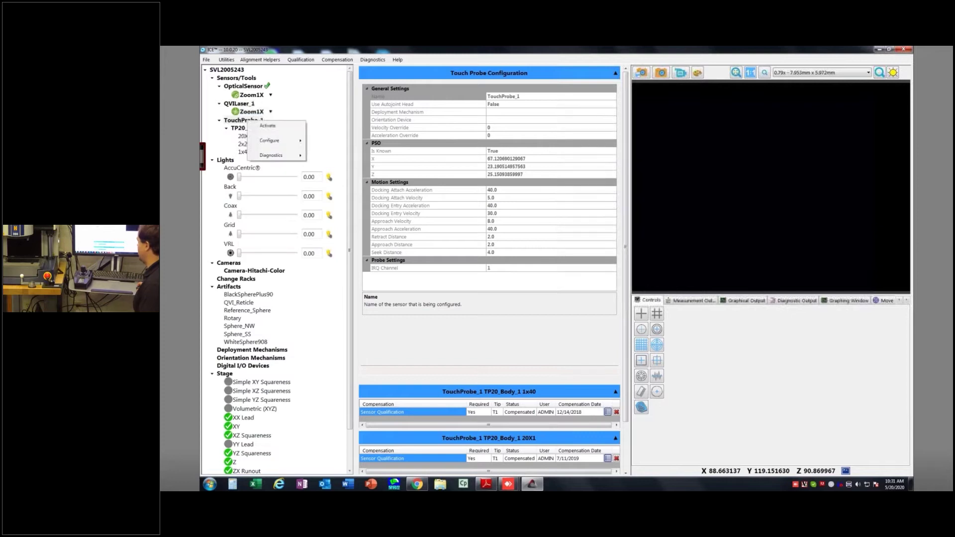
{"action": "mouse_move", "coordinate": [271, 141]}
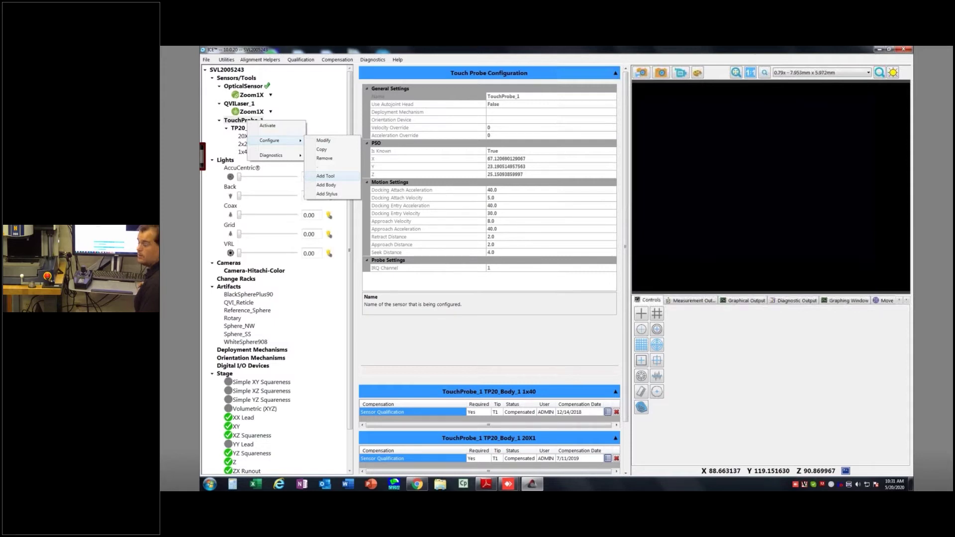
{"action": "left_click", "coordinate": [326, 176]}
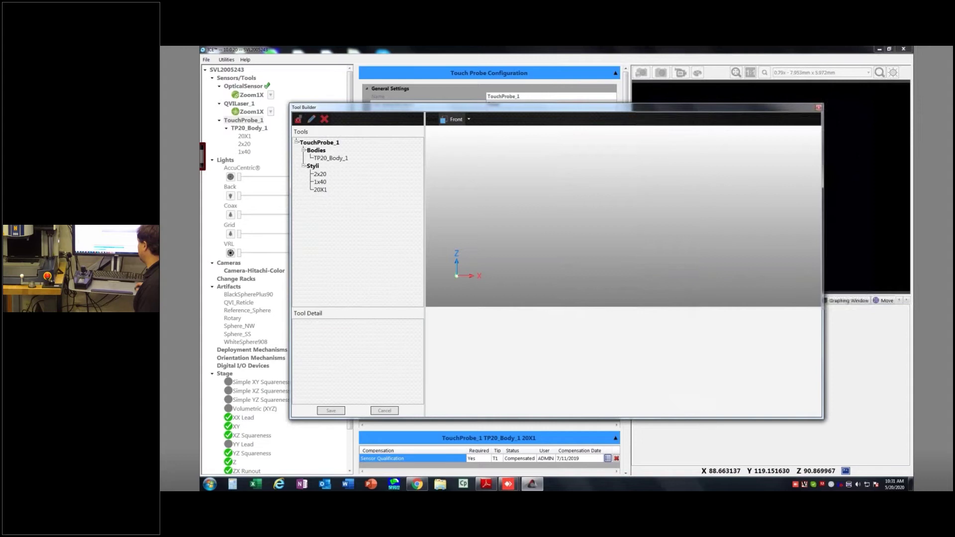
{"action": "right_click", "coordinate": [310, 143]}
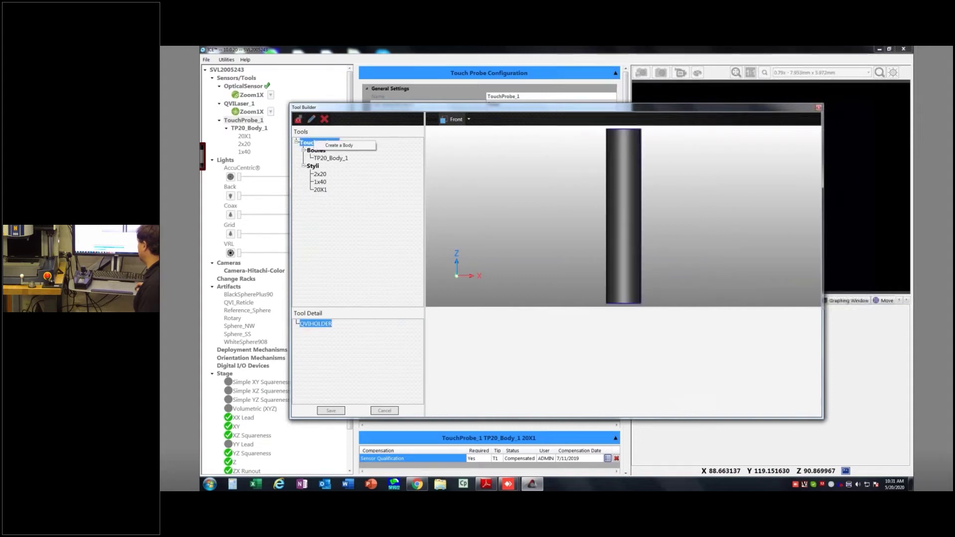
{"action": "left_click", "coordinate": [308, 150]}
{"action": "right_click", "coordinate": [308, 150]}
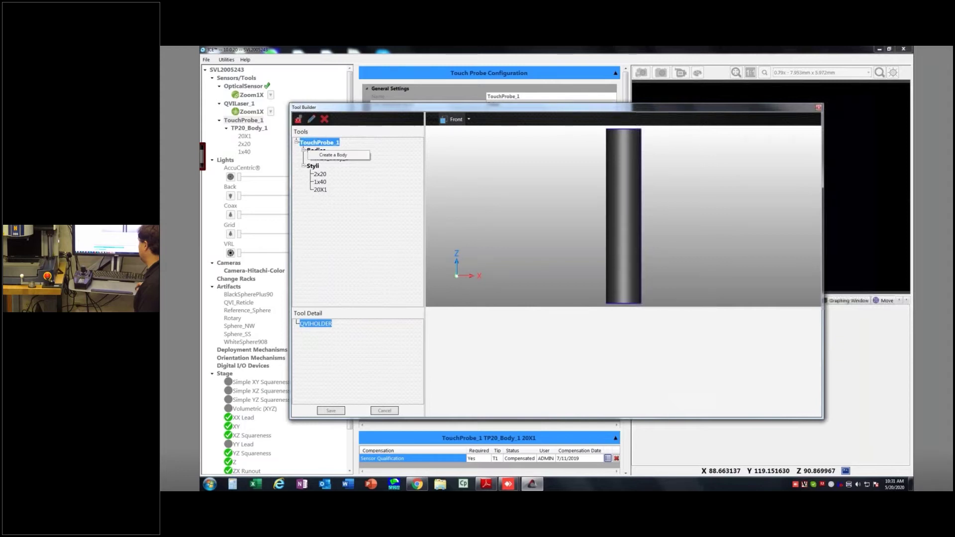
{"action": "left_click", "coordinate": [333, 155]}
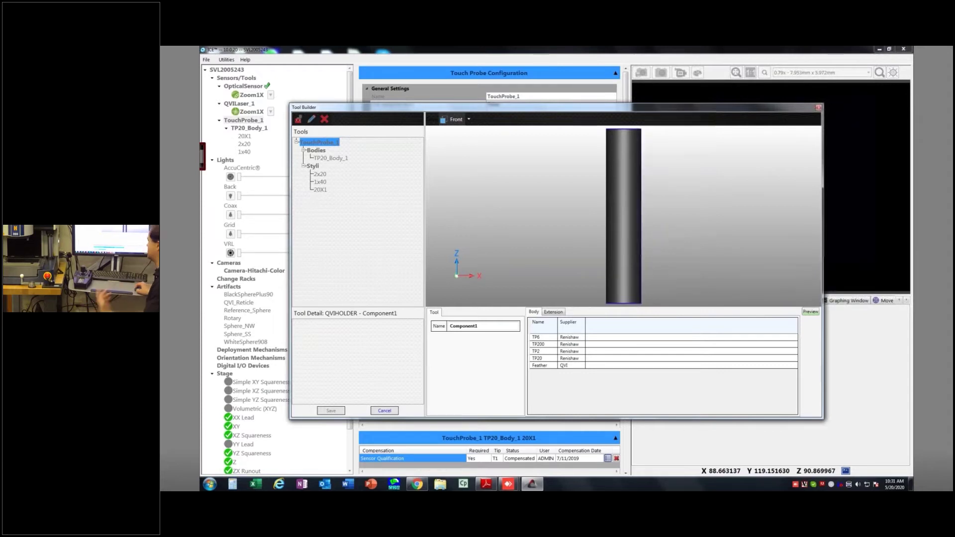
{"action": "left_click", "coordinate": [384, 410]}
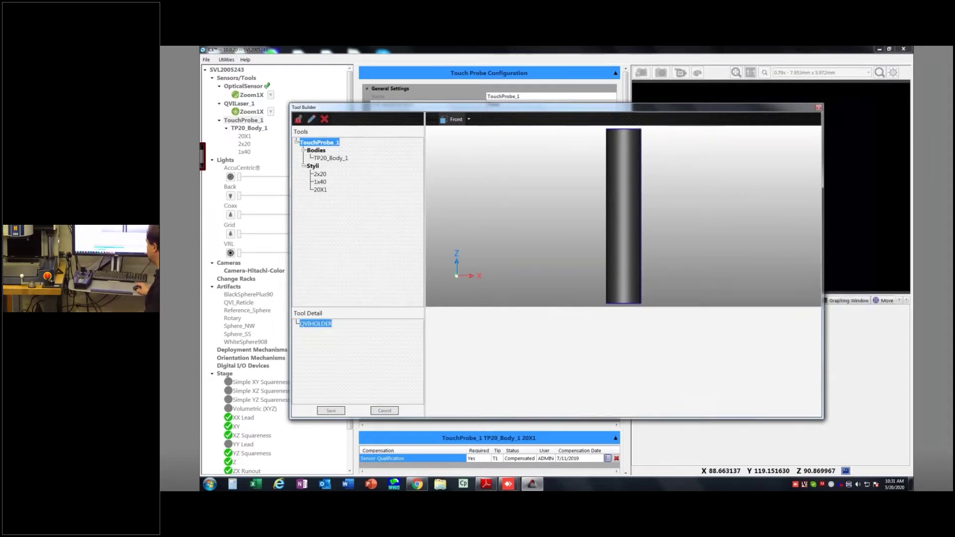
{"action": "left_click", "coordinate": [818, 108]}
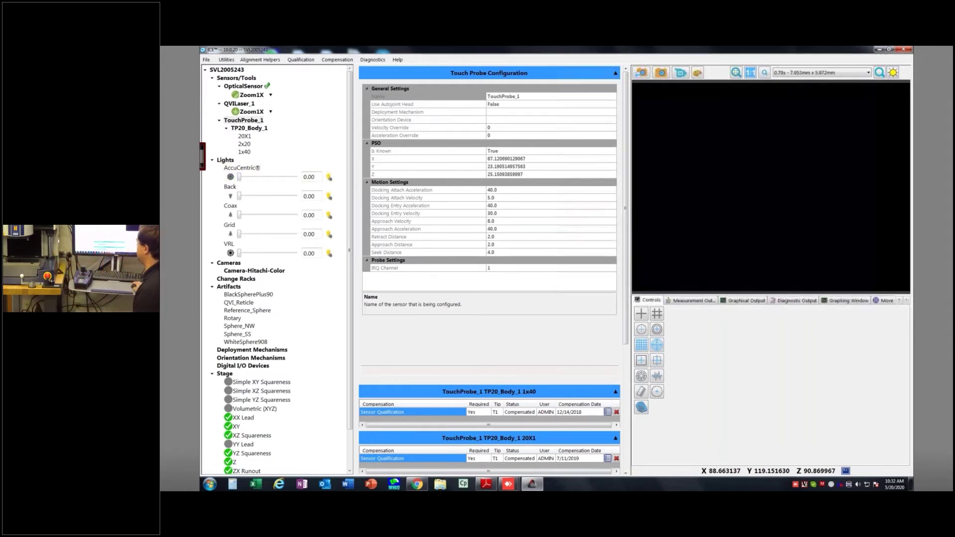
Start a new stylus for TouchProbe_1 and attach the TP20_SF module to its body
{"action": "right_click", "coordinate": [247, 122]}
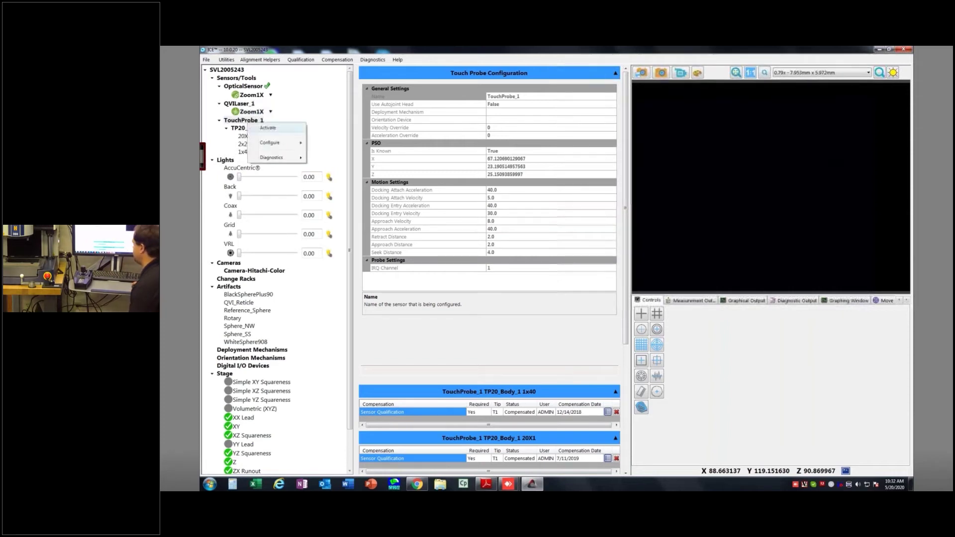
{"action": "mouse_move", "coordinate": [276, 142]}
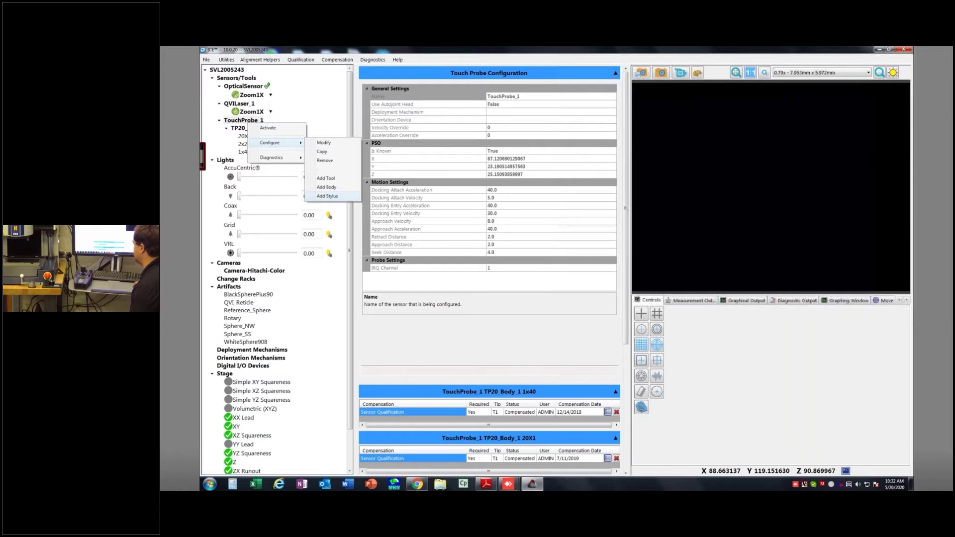
{"action": "left_click", "coordinate": [328, 196]}
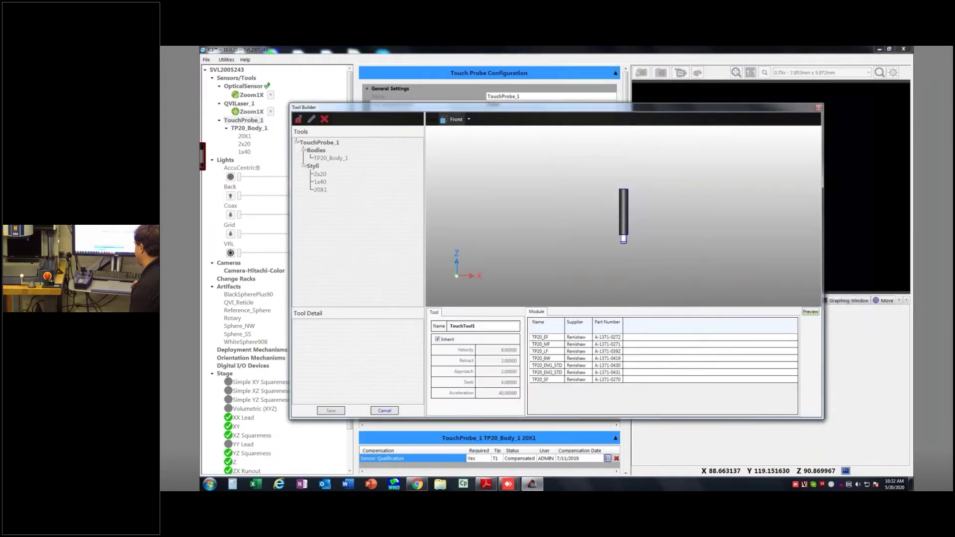
{"action": "middle_click_drag", "start_coordinate": [624, 216], "coordinate": [613, 225]}
{"action": "left_click_drag", "start_coordinate": [447, 107], "coordinate": [503, 112]}
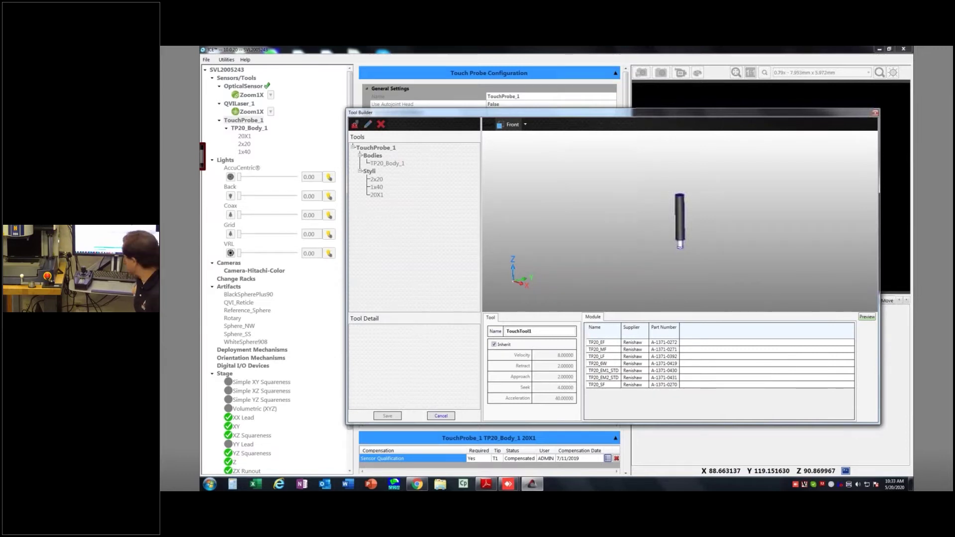
{"action": "double_click", "coordinate": [696, 385]}
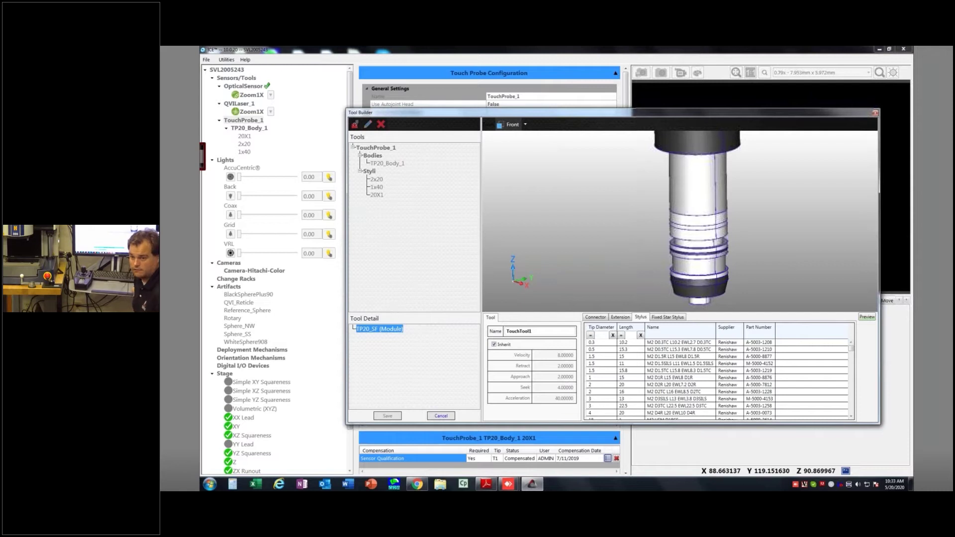
Examine the TP20_SF module in the 3D view and review the connectors, extensions, fixed star styli and styli offered for it
{"action": "middle_click_drag", "start_coordinate": [699, 249], "coordinate": [703, 234]}
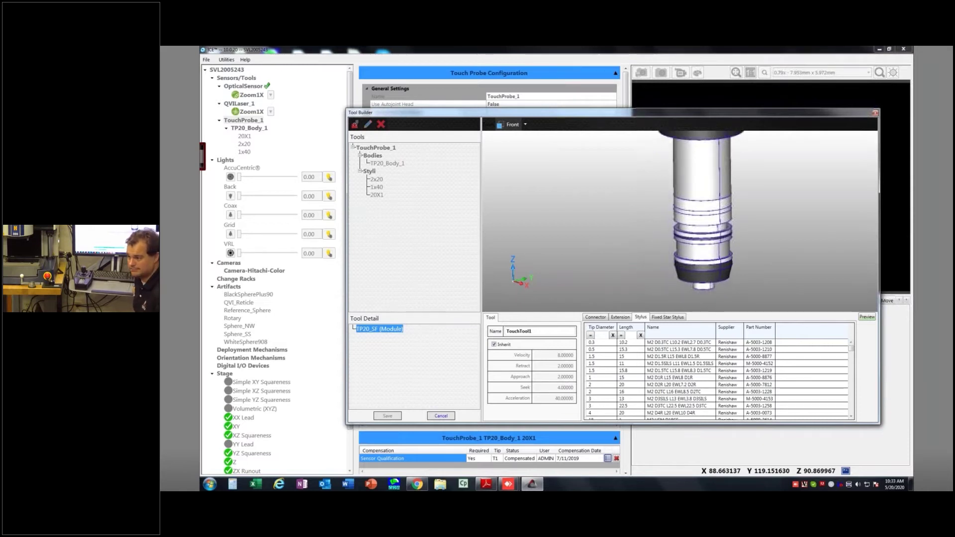
{"action": "middle_click_drag", "start_coordinate": [703, 234], "coordinate": [598, 239]}
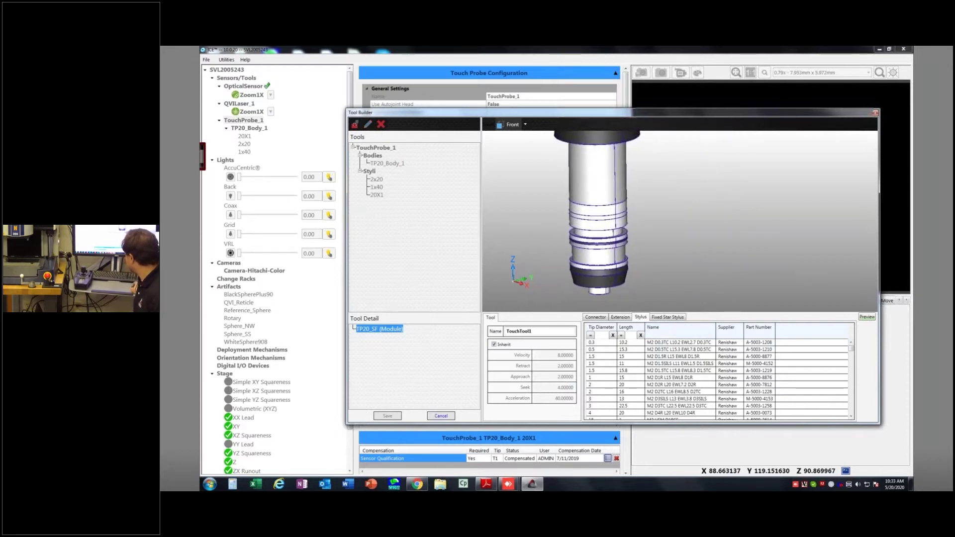
{"action": "left_click", "coordinate": [512, 124]}
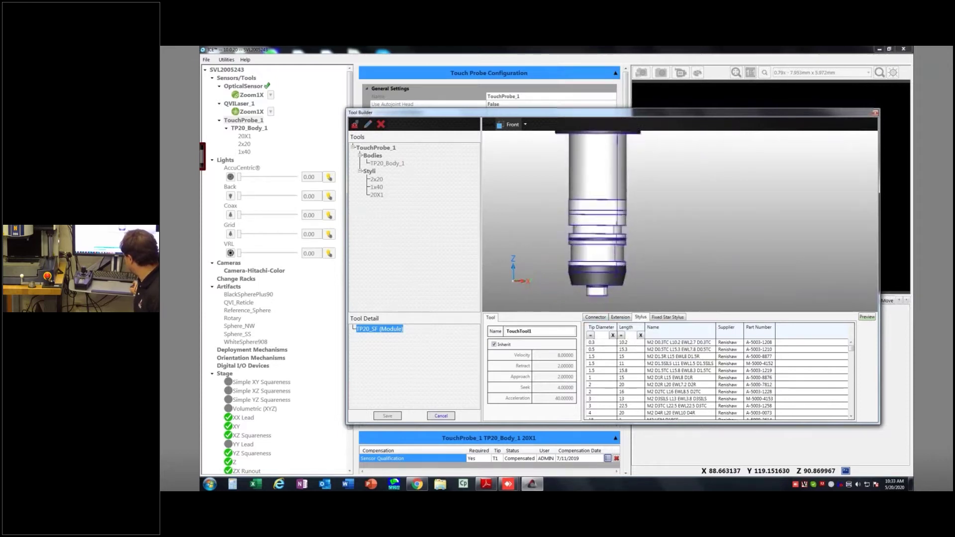
{"action": "middle_click_drag", "start_coordinate": [598, 239], "coordinate": [599, 212]}
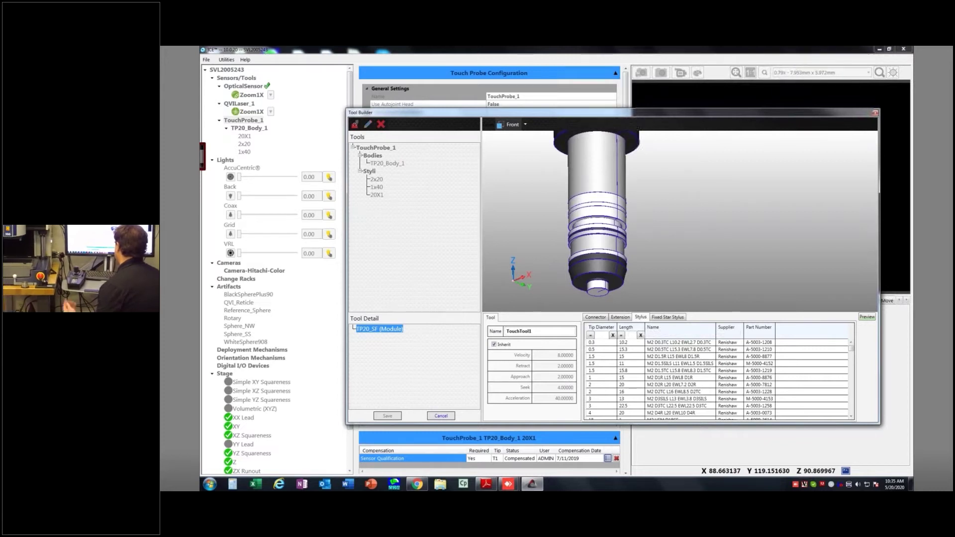
{"action": "left_click", "coordinate": [595, 317]}
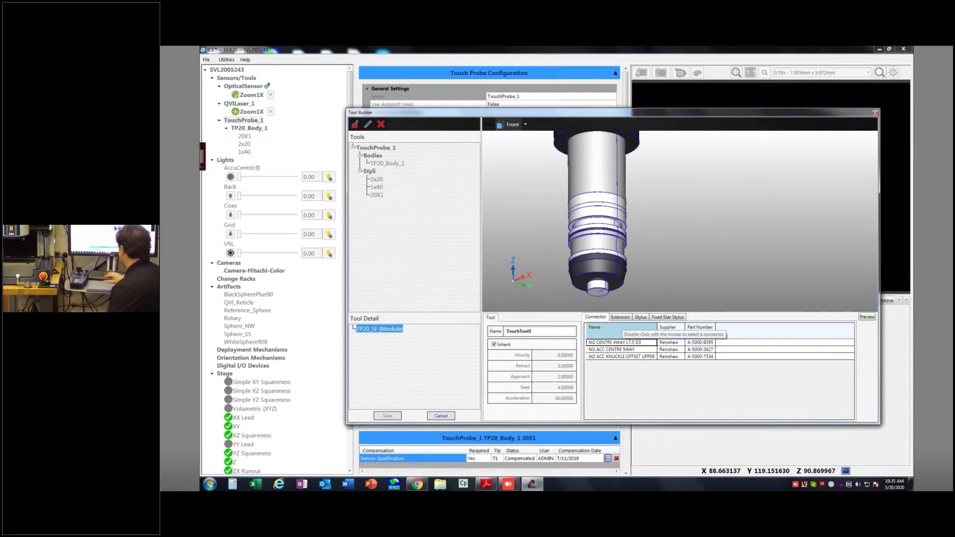
{"action": "left_click", "coordinate": [620, 317]}
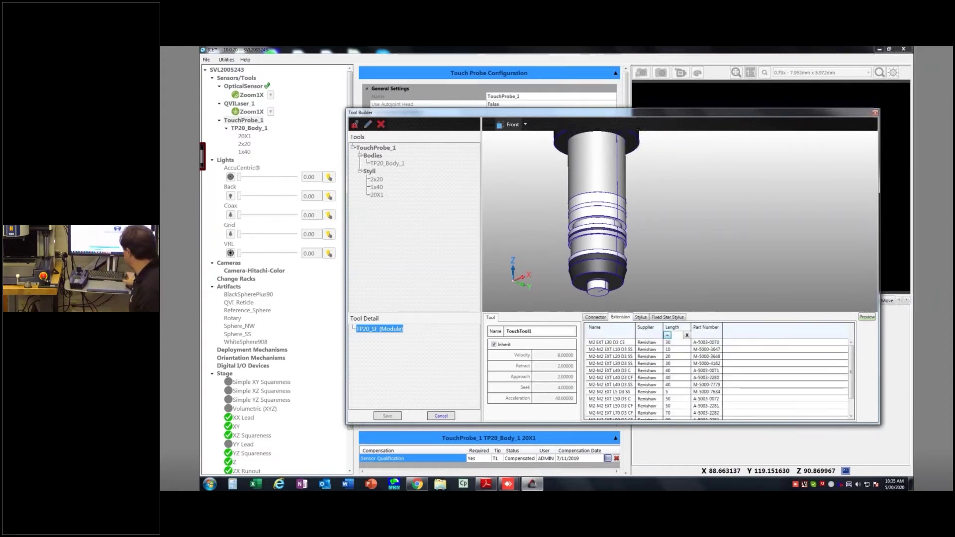
{"action": "left_click", "coordinate": [667, 317]}
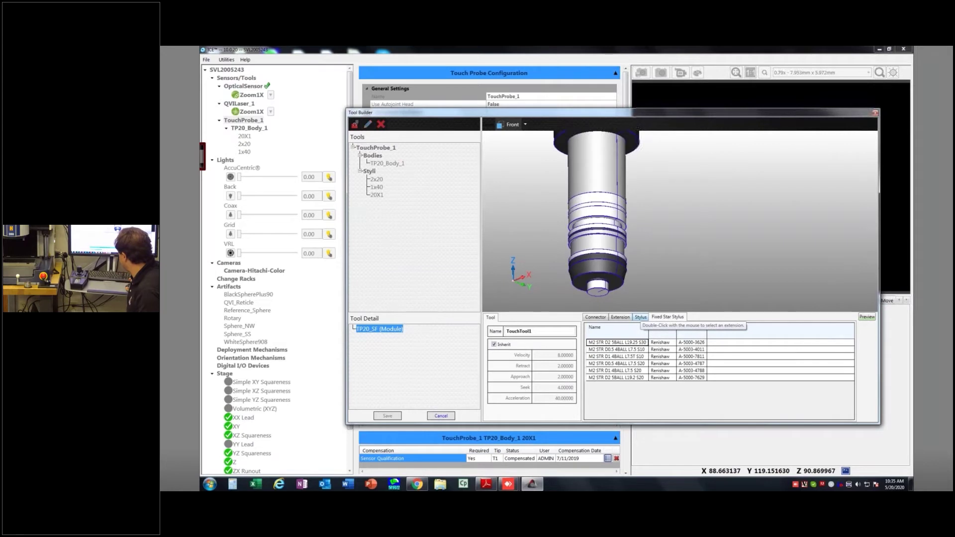
{"action": "left_click", "coordinate": [640, 317]}
{"action": "scroll", "coordinate": [688, 409], "scroll_direction": "down", "scroll_amount": 10}
{"action": "scroll", "coordinate": [688, 408], "scroll_direction": "down", "scroll_amount": 5}
{"action": "scroll", "coordinate": [688, 409], "scroll_direction": "up", "scroll_amount": 8}
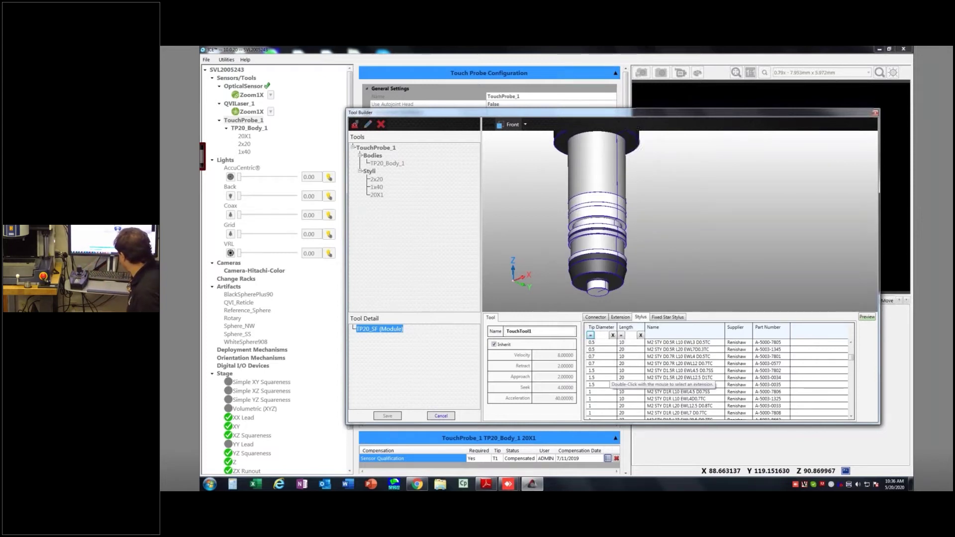
Filter the styli by tip diameter 2 and attach the M2 STY D2R L20 EWL14 D1.4SS stylus to the module
{"action": "left_click", "coordinate": [601, 335]}
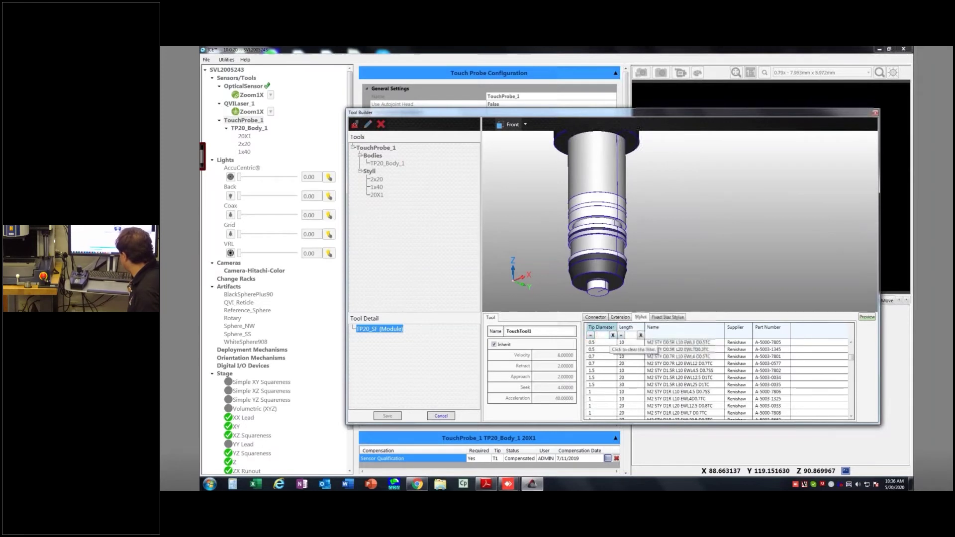
{"action": "type", "text": "2"}
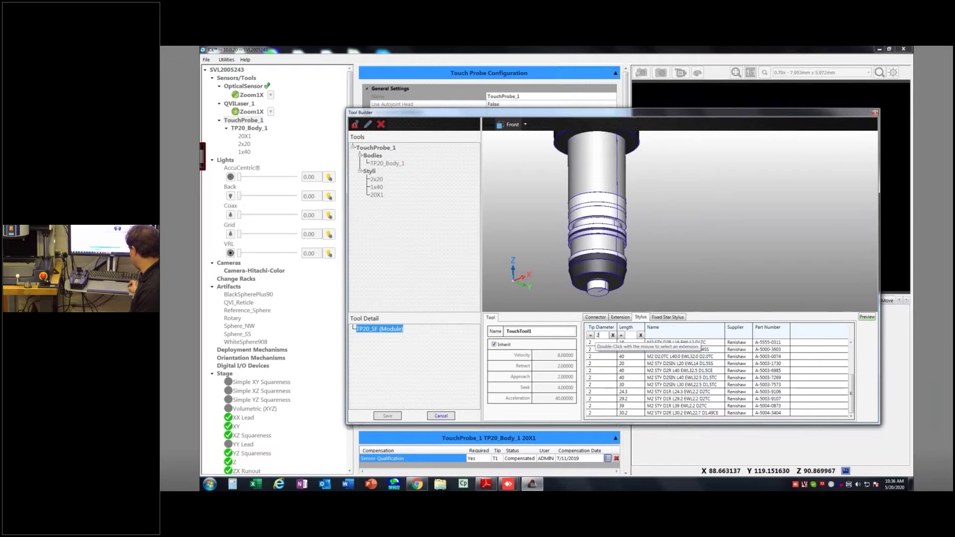
{"action": "left_click", "coordinate": [622, 349]}
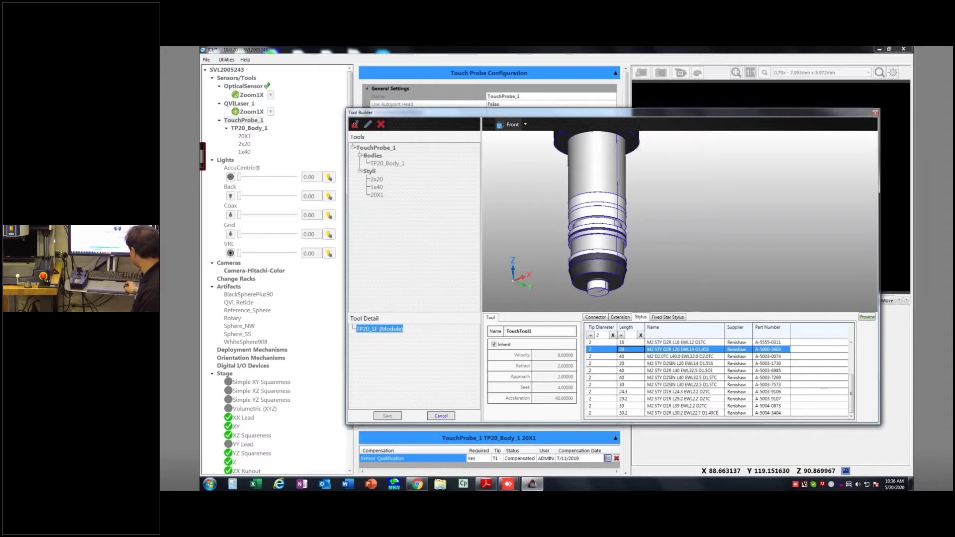
{"action": "double_click", "coordinate": [684, 349]}
{"action": "middle_click_drag", "start_coordinate": [684, 234], "coordinate": [667, 278]}
{"action": "scroll", "coordinate": [646, 224], "scroll_direction": "up", "scroll_amount": 5}
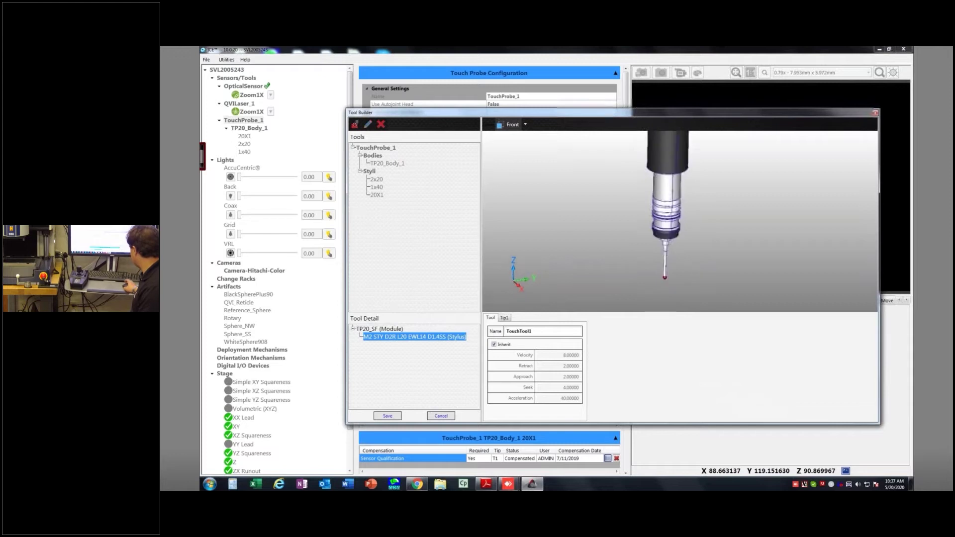
{"action": "middle_click_drag", "start_coordinate": [647, 224], "coordinate": [662, 224]}
Name the new stylus tool Training2x20 and save it
{"action": "double_click", "coordinate": [518, 331]}
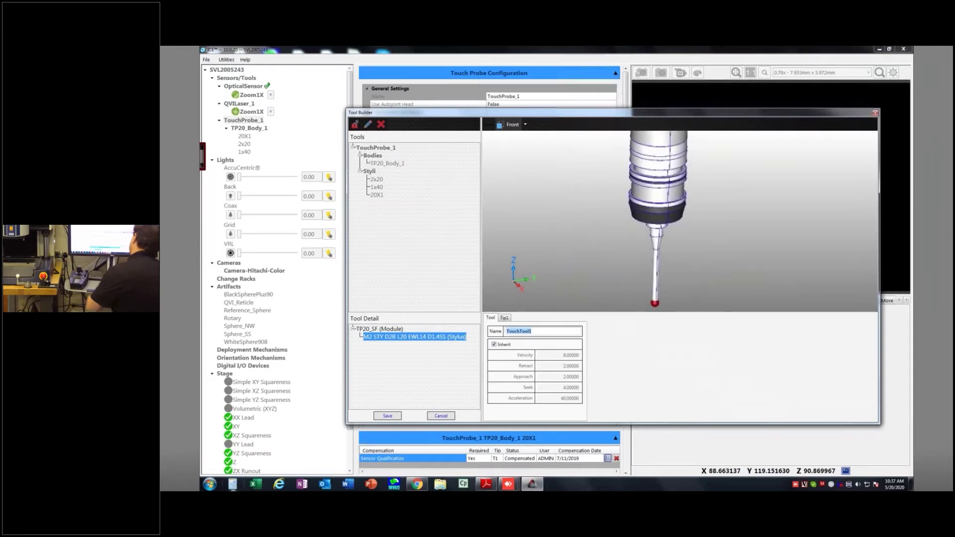
{"action": "type", "text": "Training2xX"}
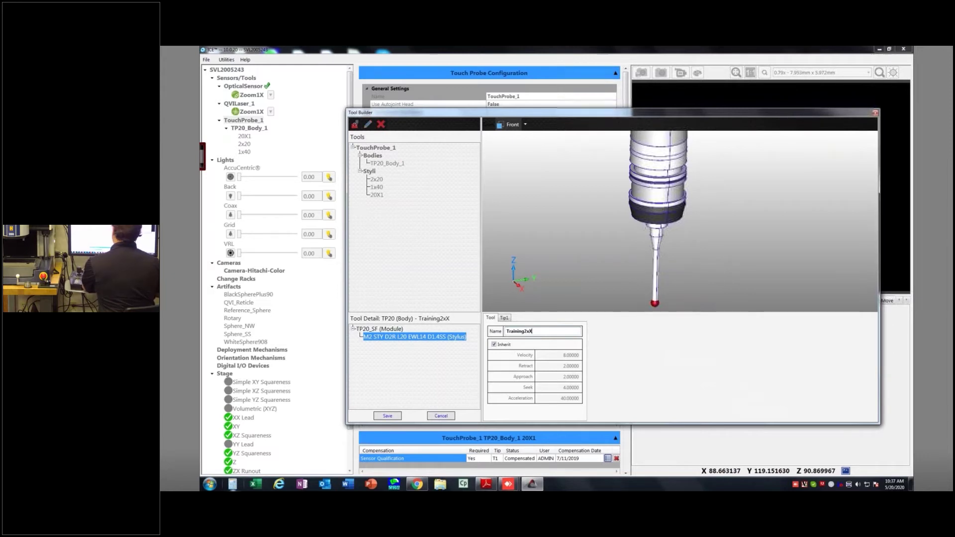
{"action": "key", "text": "BackSpace"}
{"action": "type", "text": "20"}
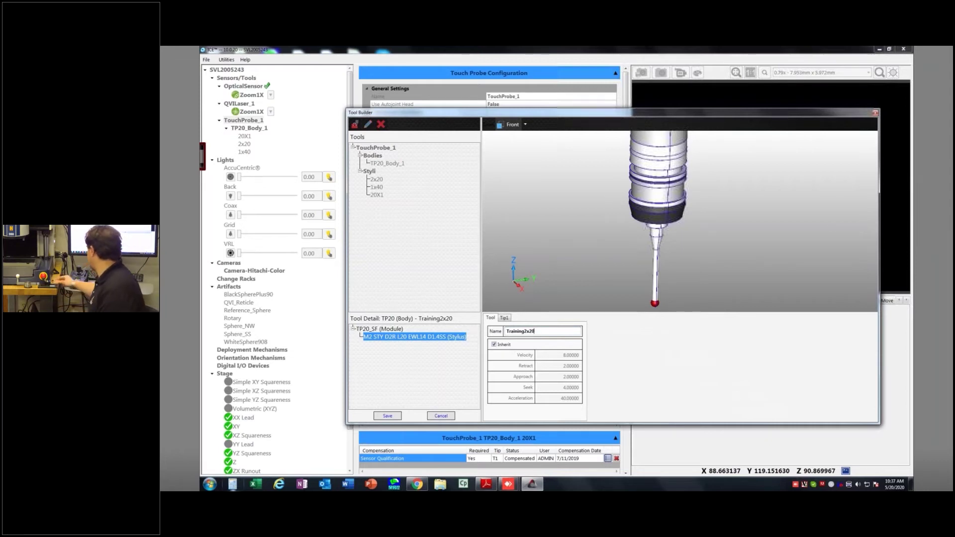
{"action": "left_click", "coordinate": [388, 416]}
{"action": "middle_click_drag", "start_coordinate": [677, 209], "coordinate": [625, 229]}
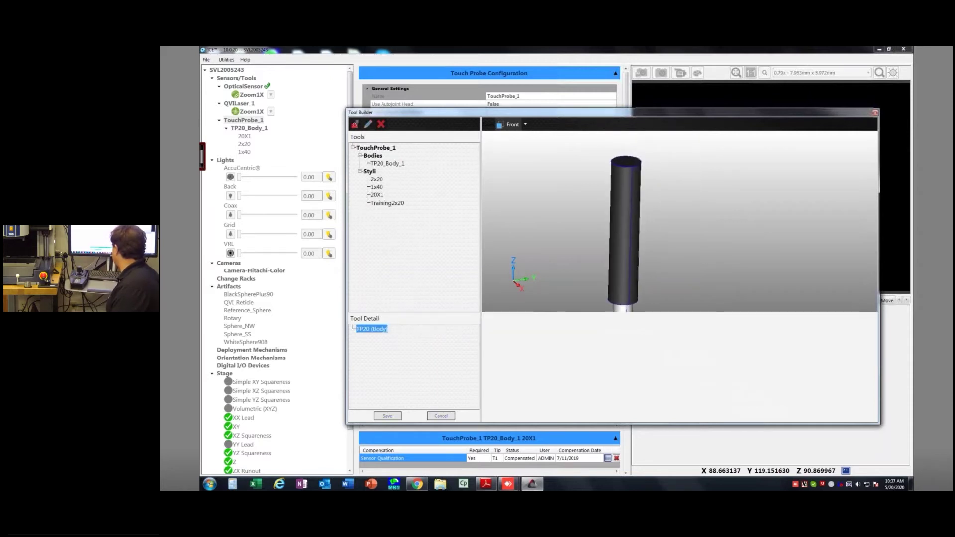
{"action": "left_click", "coordinate": [369, 171]}
{"action": "left_click", "coordinate": [376, 148]}
{"action": "right_click", "coordinate": [376, 171]}
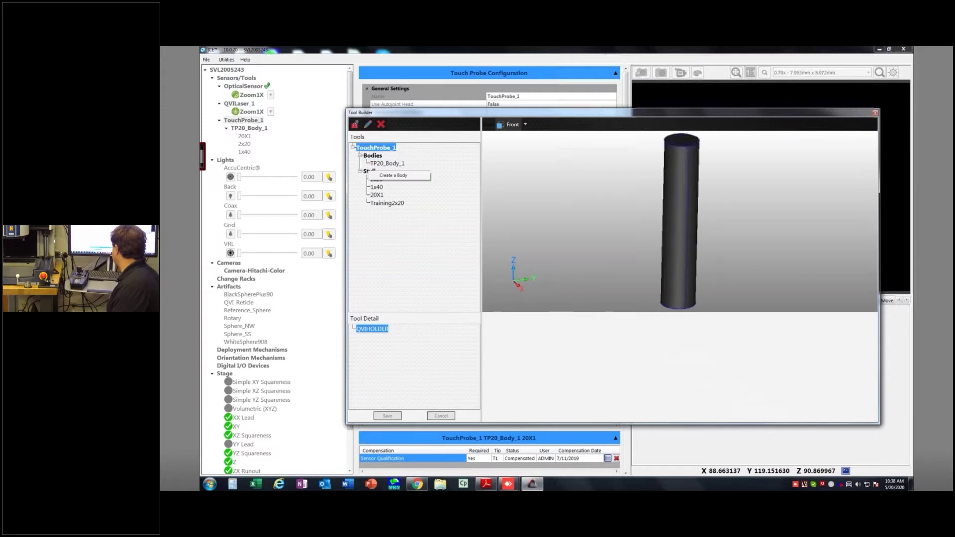
{"action": "left_click", "coordinate": [369, 171]}
{"action": "left_click", "coordinate": [371, 155]}
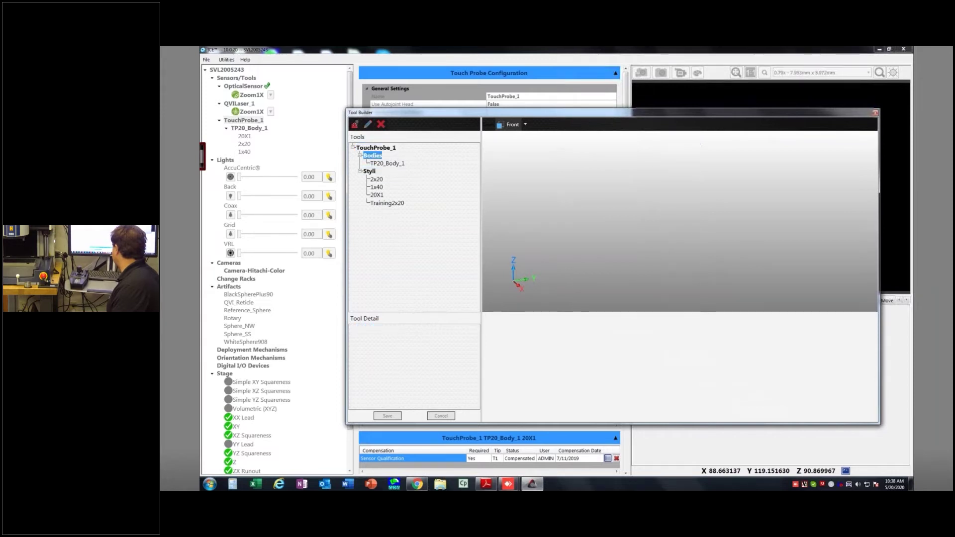
{"action": "right_click", "coordinate": [377, 163]}
{"action": "left_click", "coordinate": [391, 175]}
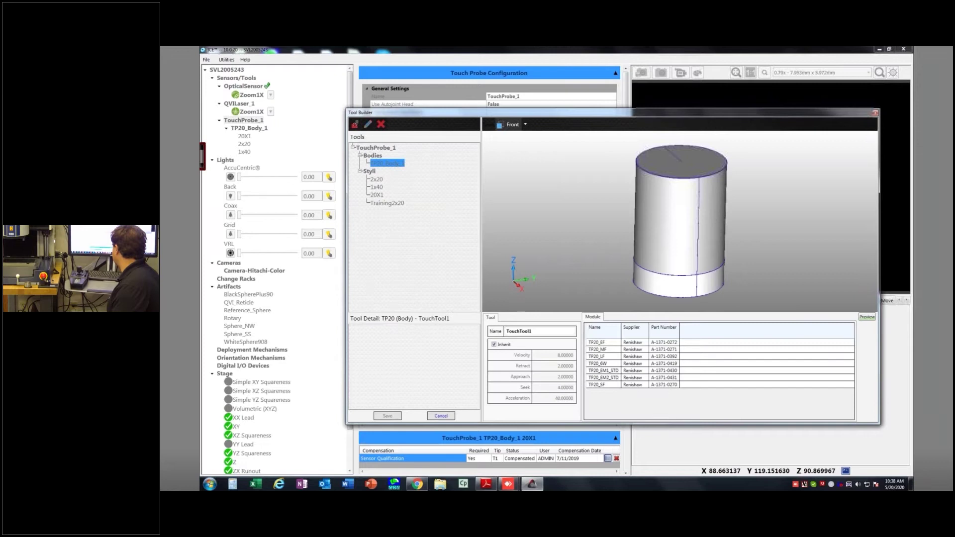
{"action": "left_click", "coordinate": [441, 416]}
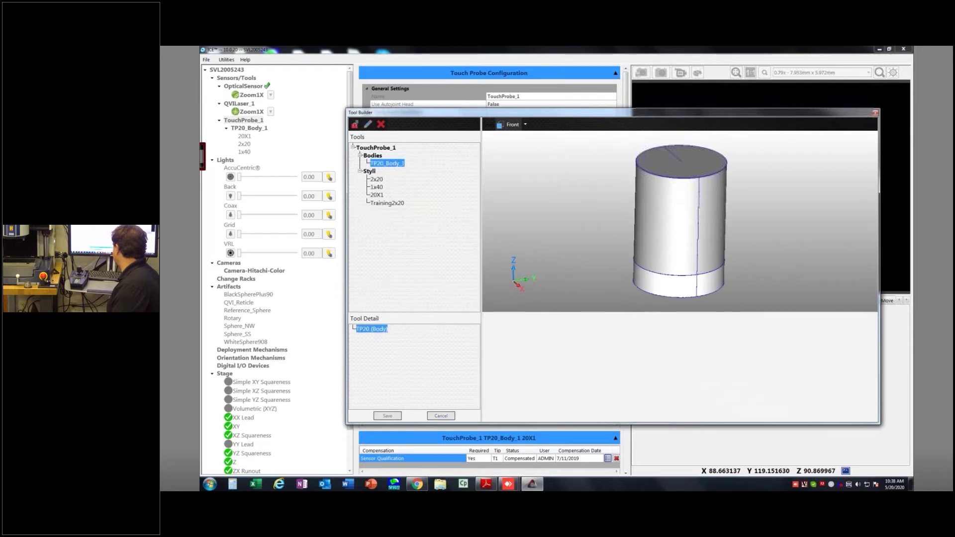
{"action": "left_click", "coordinate": [372, 156]}
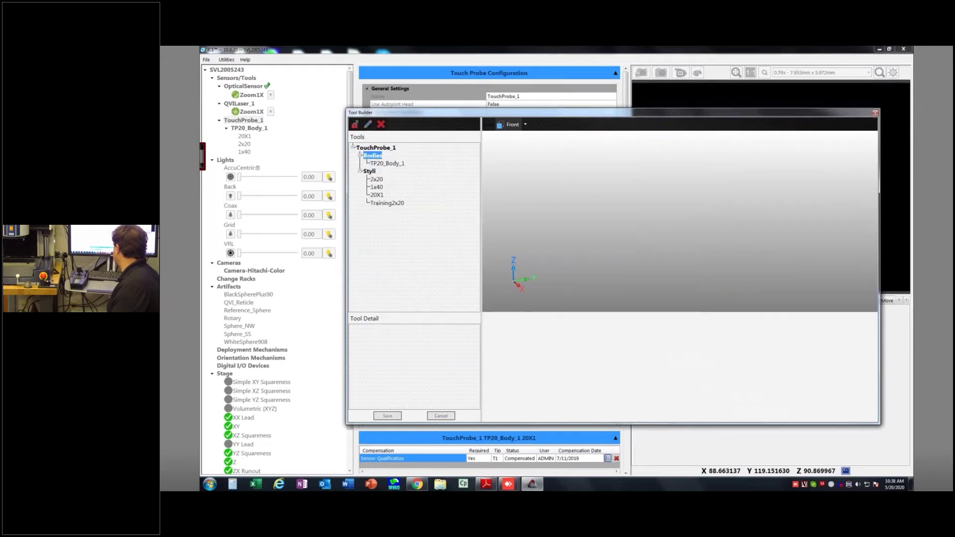
{"action": "double_click", "coordinate": [387, 163]}
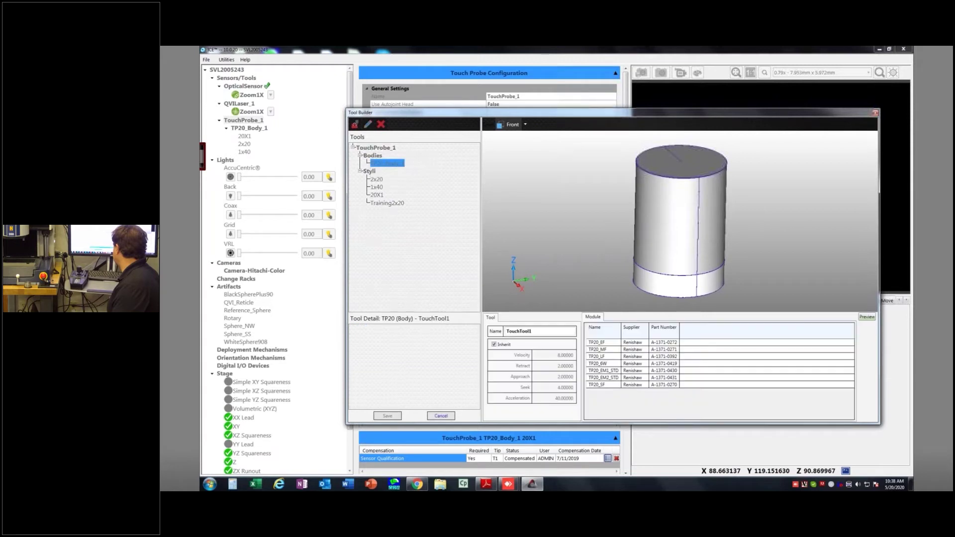
{"action": "left_click", "coordinate": [440, 416]}
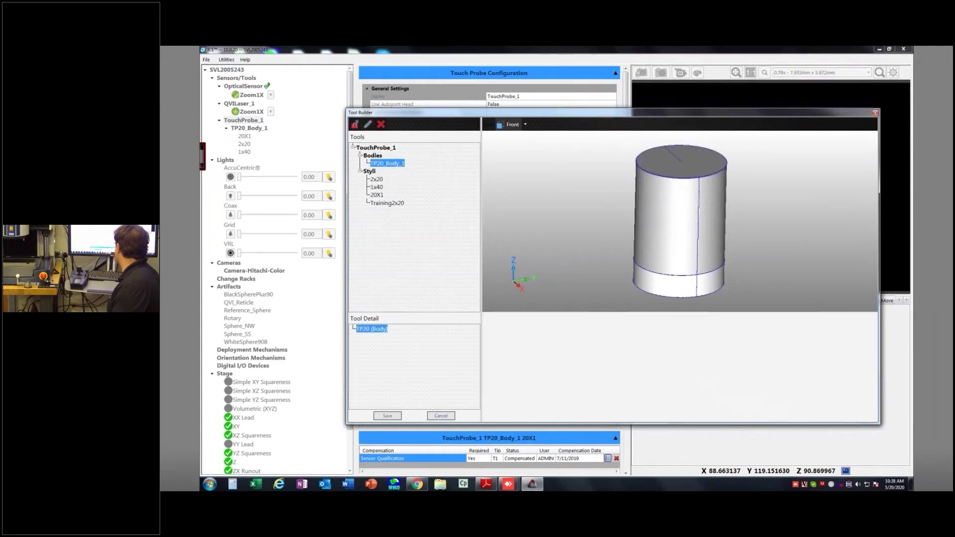
{"action": "left_click", "coordinate": [372, 156]}
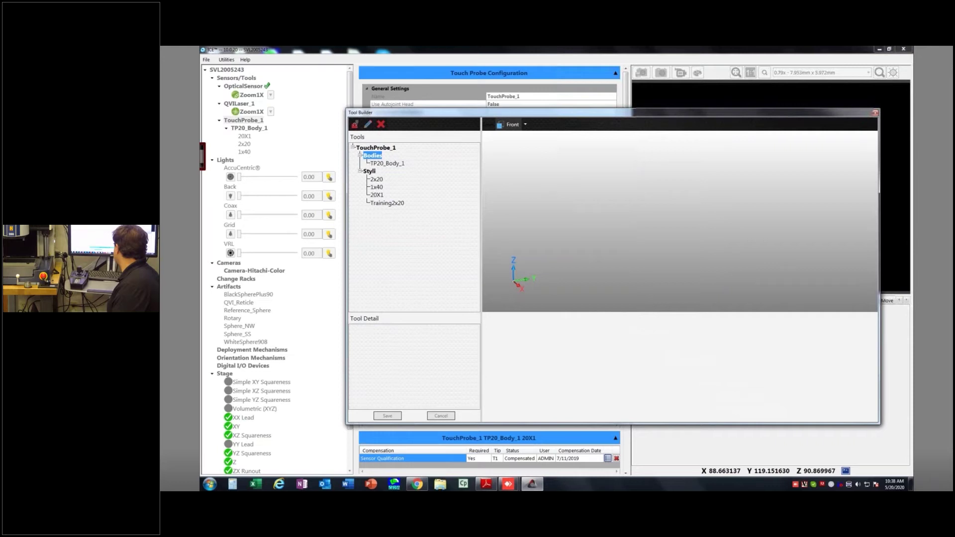
Start another stylus on TP20_Body_1 and attach the TP20_6W module
{"action": "right_click", "coordinate": [378, 163]}
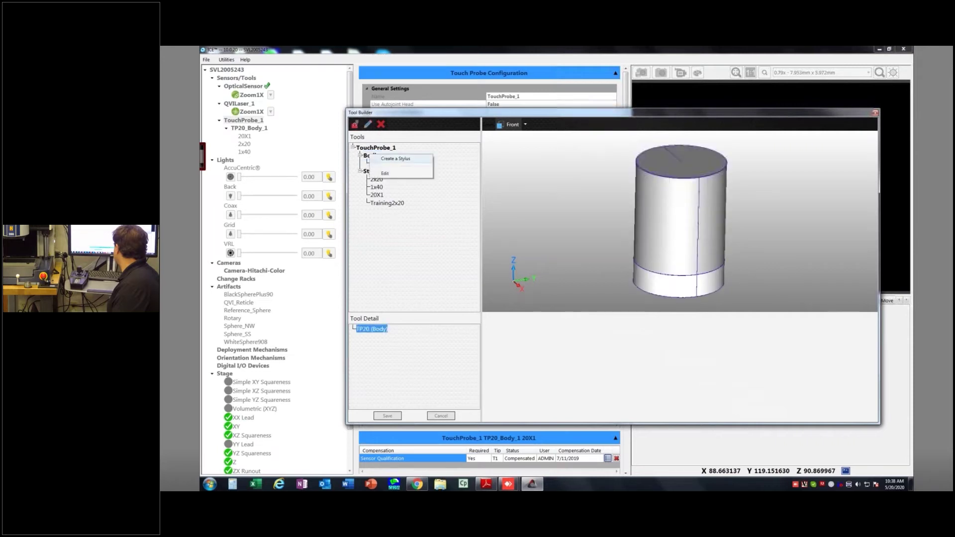
{"action": "left_click", "coordinate": [385, 173]}
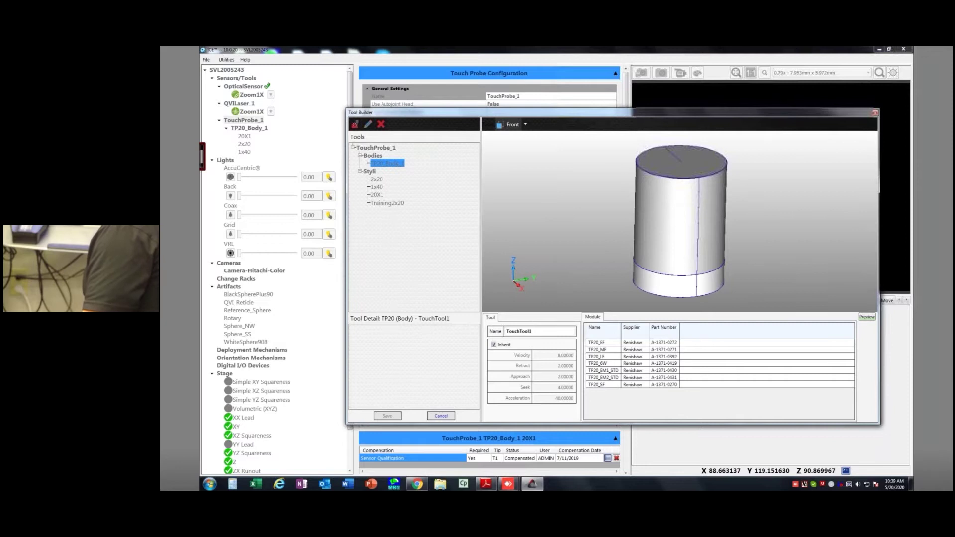
{"action": "double_click", "coordinate": [599, 363]}
{"action": "middle_click_drag", "start_coordinate": [679, 229], "coordinate": [691, 196]}
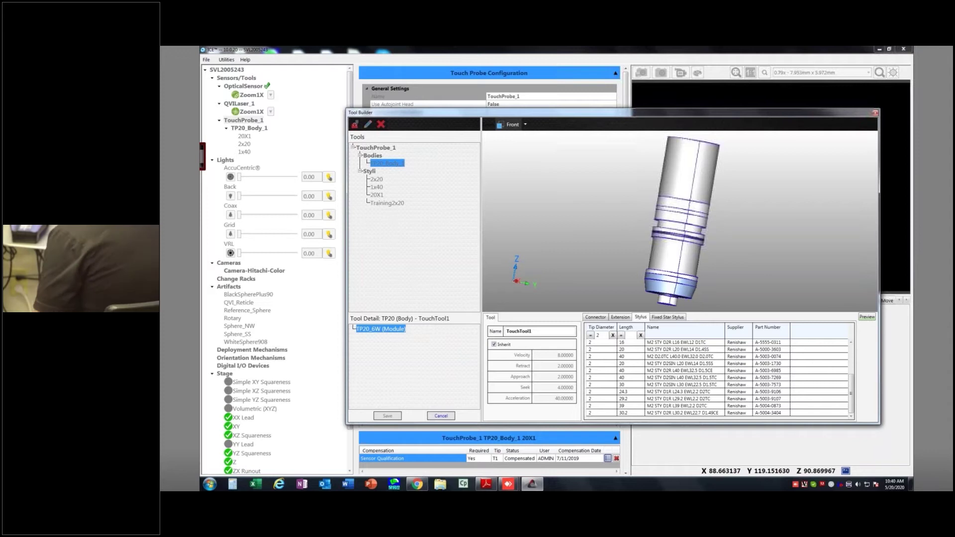
Attach the 30 mm M2 EXT L30 D3 CE extension to the TP20_6W module
{"action": "left_click", "coordinate": [619, 317]}
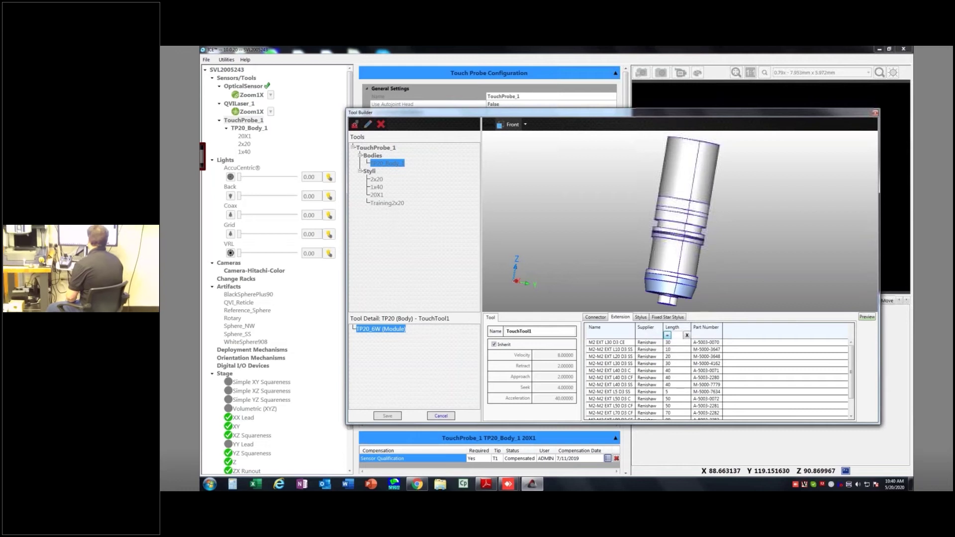
{"action": "double_click", "coordinate": [607, 342]}
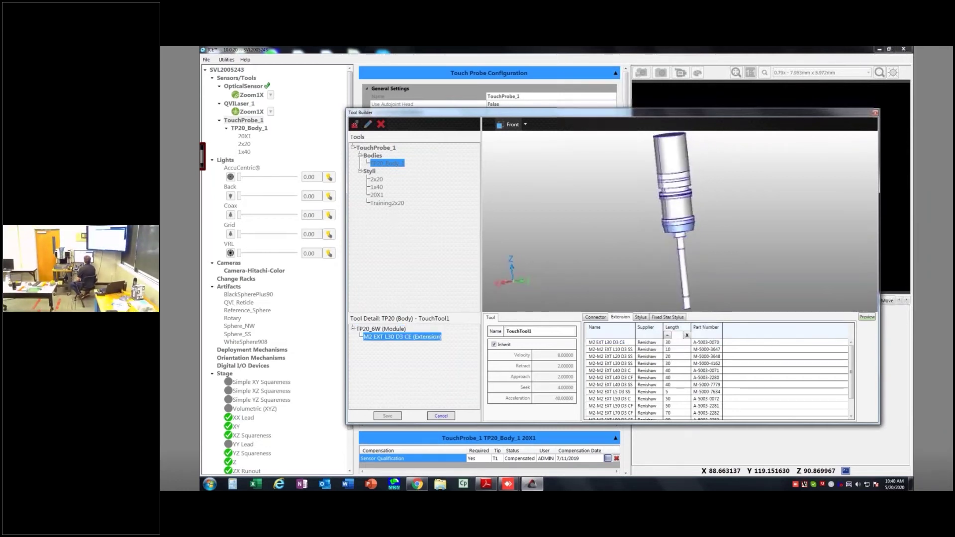
{"action": "scroll", "coordinate": [676, 240], "scroll_direction": "up", "scroll_amount": 10}
{"action": "scroll", "coordinate": [676, 239], "scroll_direction": "down", "scroll_amount": 5}
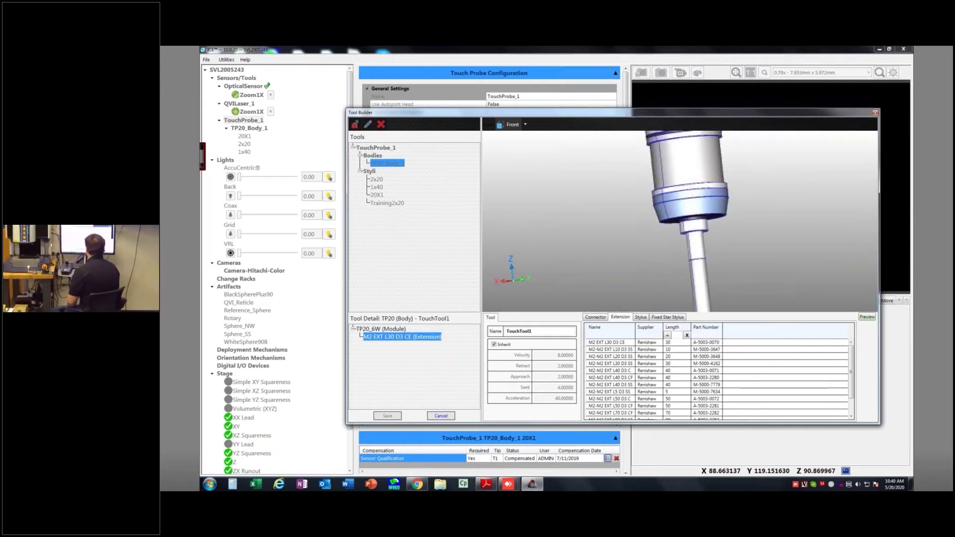
Replace the extension on the TP20_6W module with the M2-M2 EXT L30 D3 SS extension, filtering the extensions by length 30
{"action": "right_click", "coordinate": [422, 337]}
{"action": "left_click", "coordinate": [440, 342]}
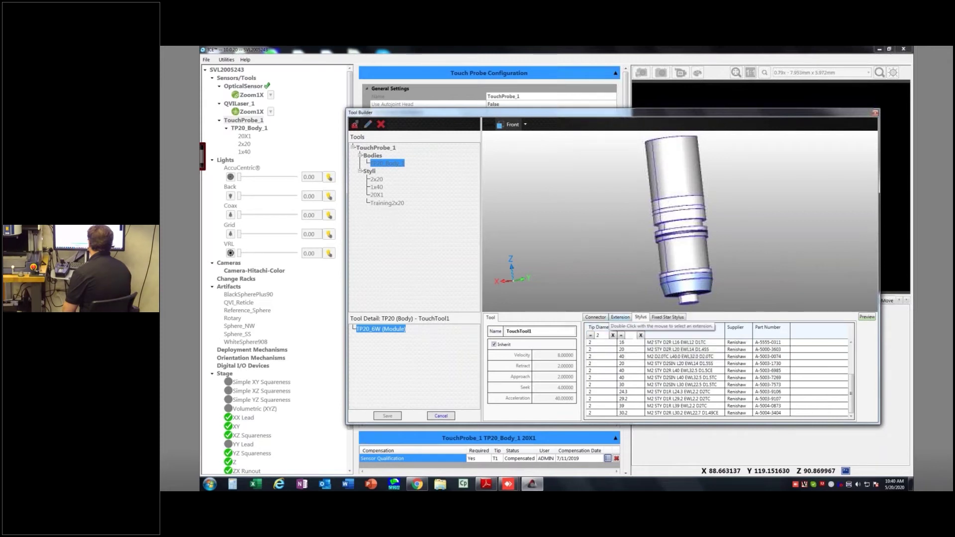
{"action": "left_click", "coordinate": [620, 316]}
{"action": "left_click", "coordinate": [676, 335]}
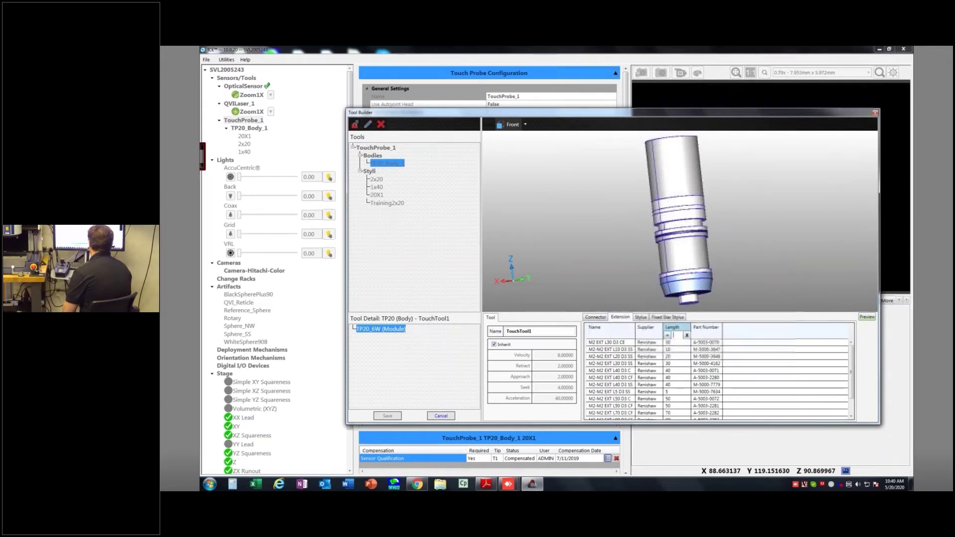
{"action": "type", "text": "30"}
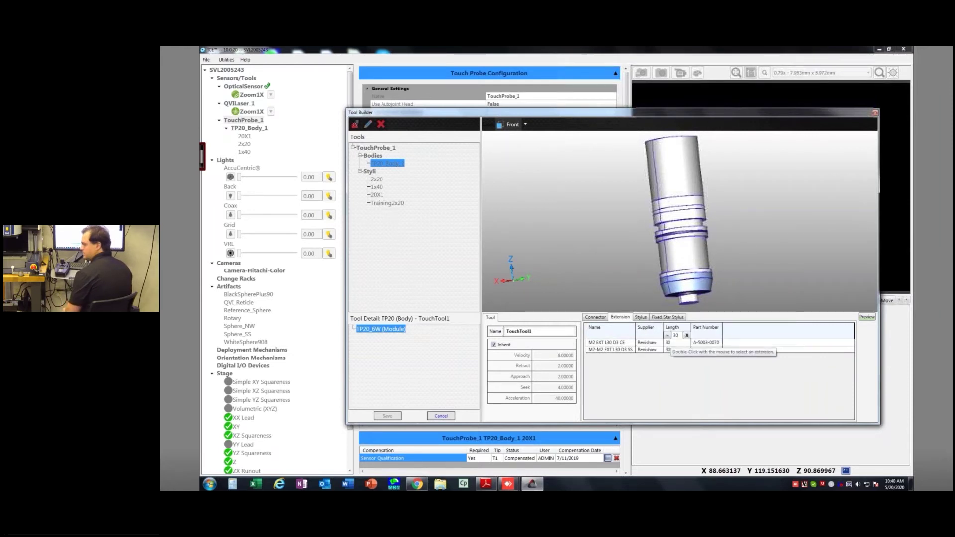
{"action": "double_click", "coordinate": [666, 349]}
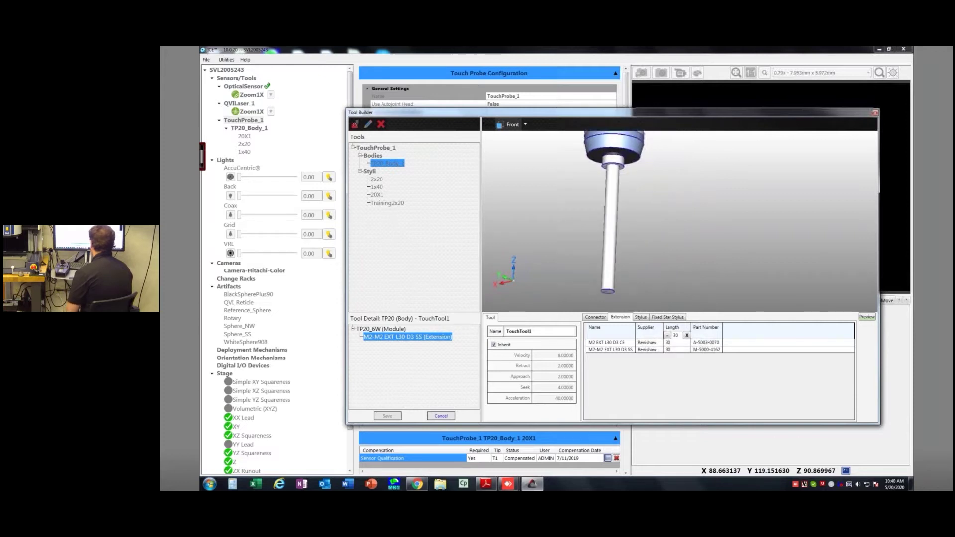
Attach the M2 STR D2 5BALL L19.25 S30 fixed star stylus to the end of the extension
{"action": "left_click", "coordinate": [641, 317]}
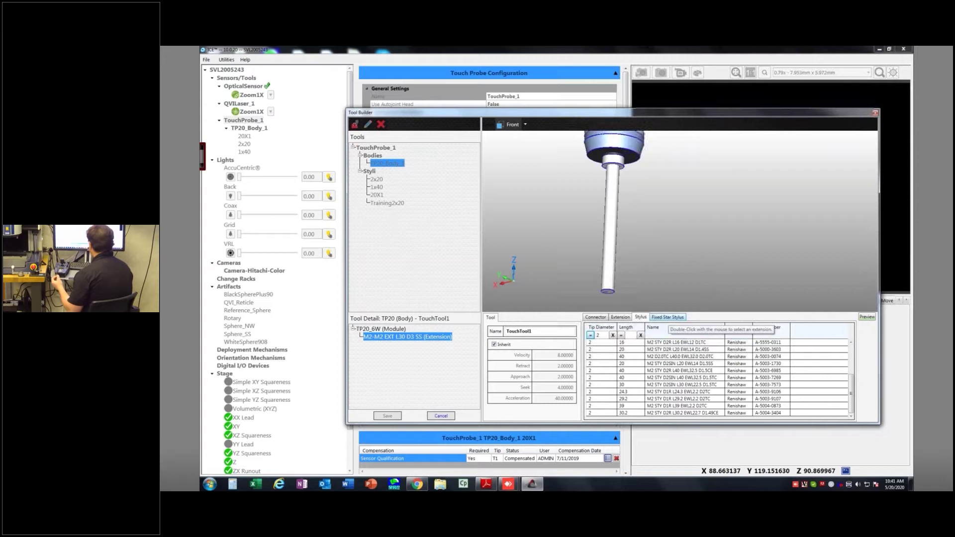
{"action": "left_click", "coordinate": [667, 317]}
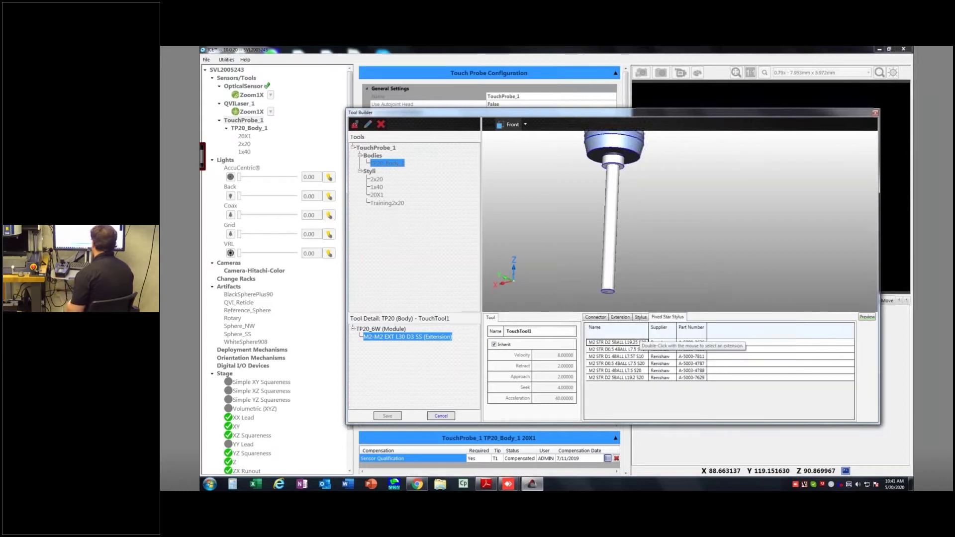
{"action": "middle_click_drag", "start_coordinate": [661, 219], "coordinate": [617, 218]}
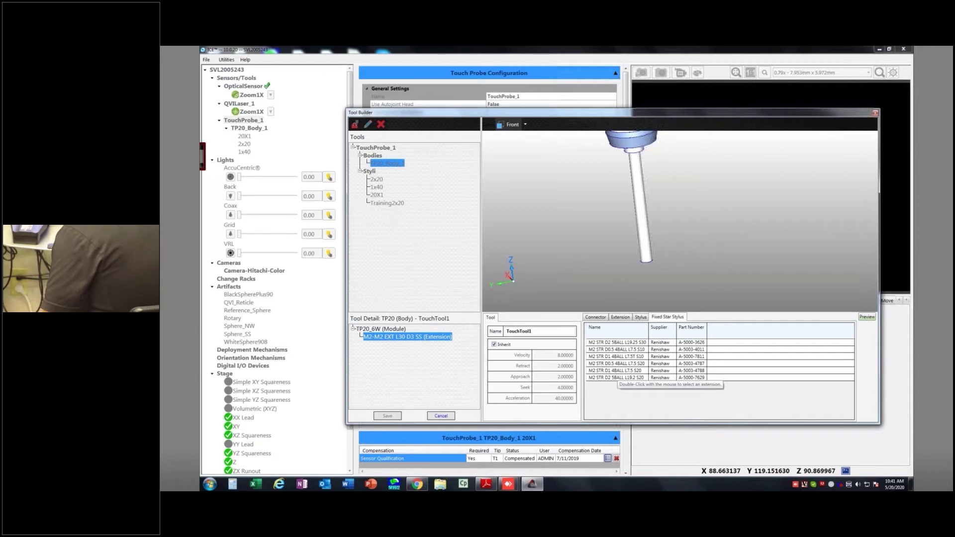
{"action": "left_click", "coordinate": [618, 377]}
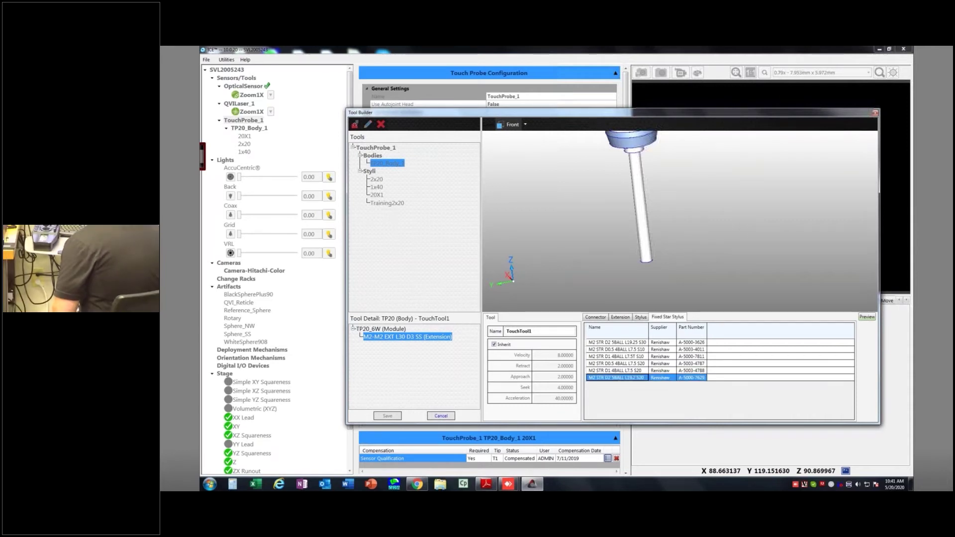
{"action": "left_click", "coordinate": [618, 342]}
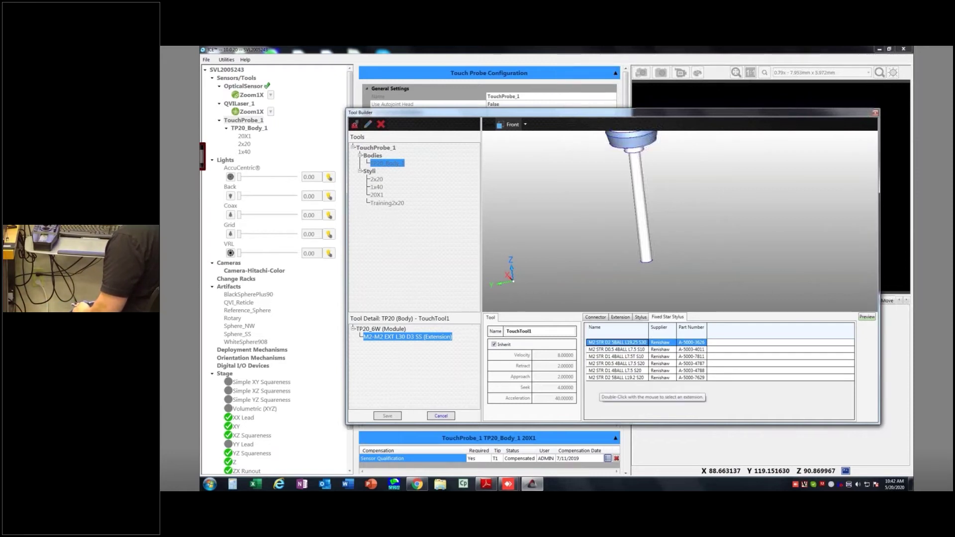
{"action": "double_click", "coordinate": [617, 342]}
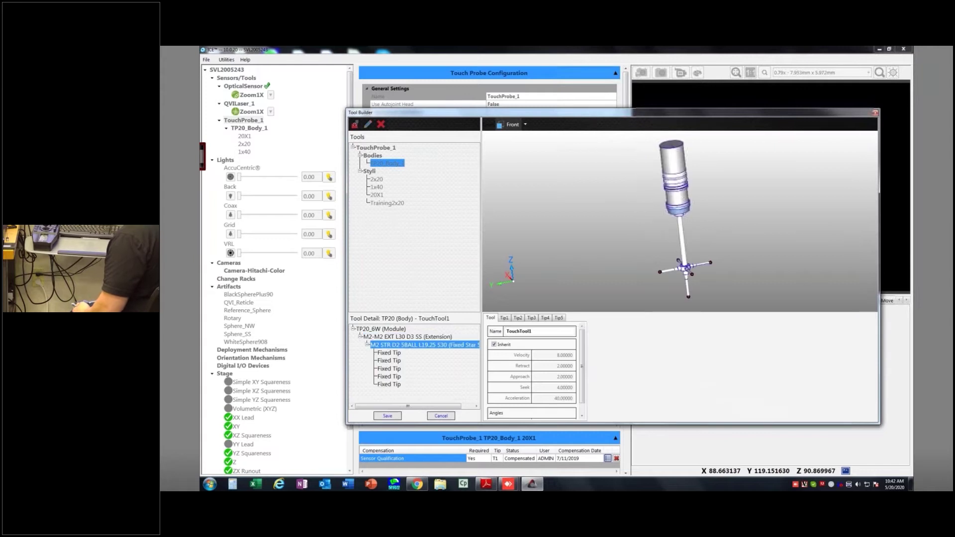
{"action": "middle_click_drag", "start_coordinate": [696, 229], "coordinate": [648, 213]}
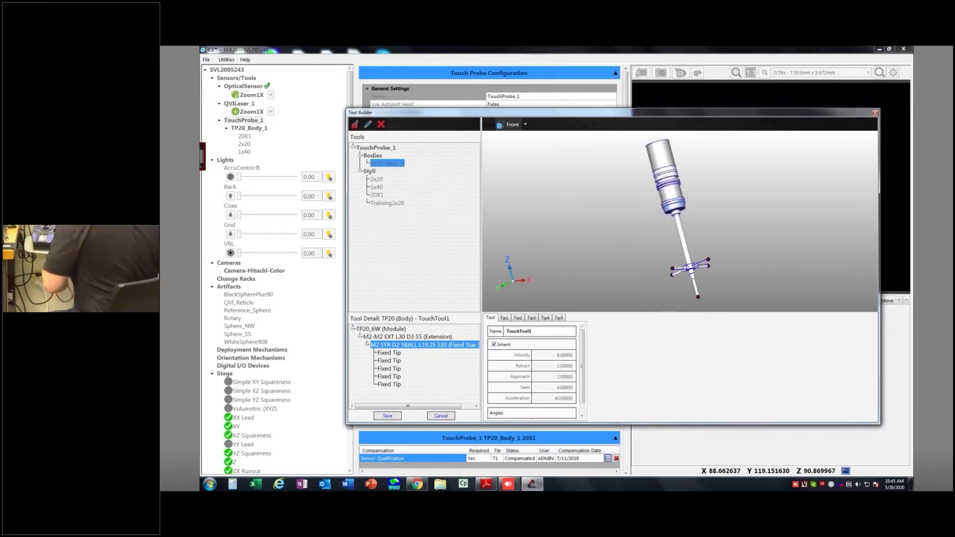
Name the star stylus tool TrainingStar, save it and close the Tool Builder
{"action": "double_click", "coordinate": [519, 331]}
{"action": "type", "text": "TrainingStar"}
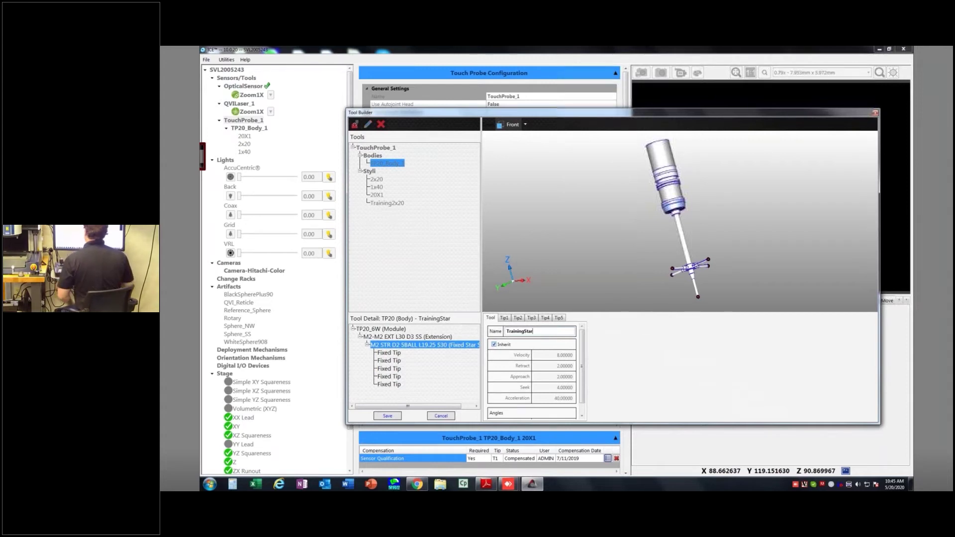
{"action": "left_click", "coordinate": [388, 416]}
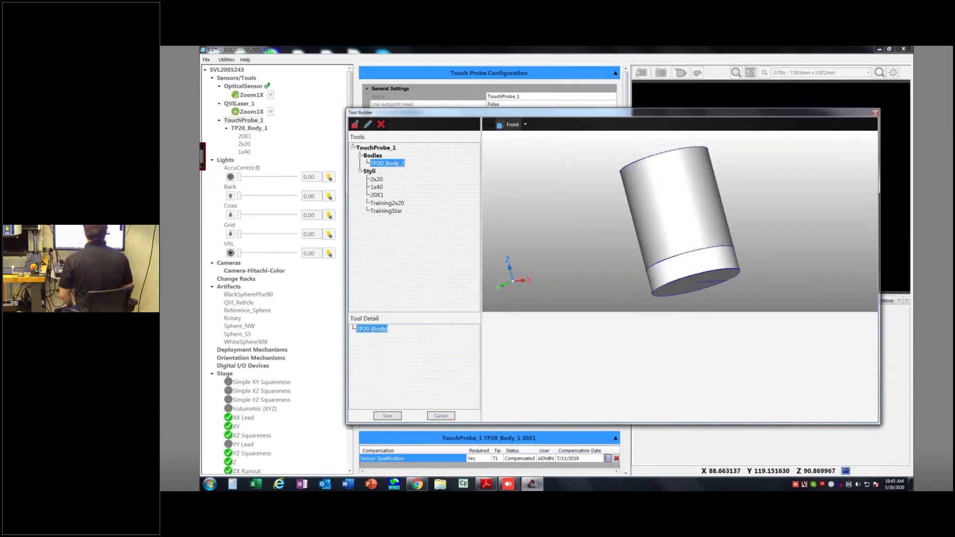
{"action": "left_click", "coordinate": [876, 114]}
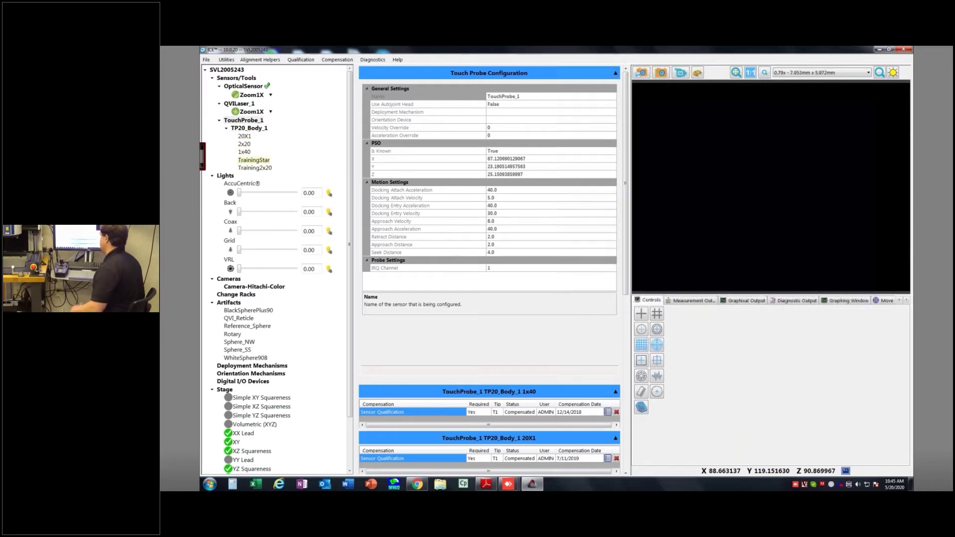
Attach the existing 2x20 stylus to TP20_Body_1 and manually detach it again
{"action": "left_click", "coordinate": [244, 143]}
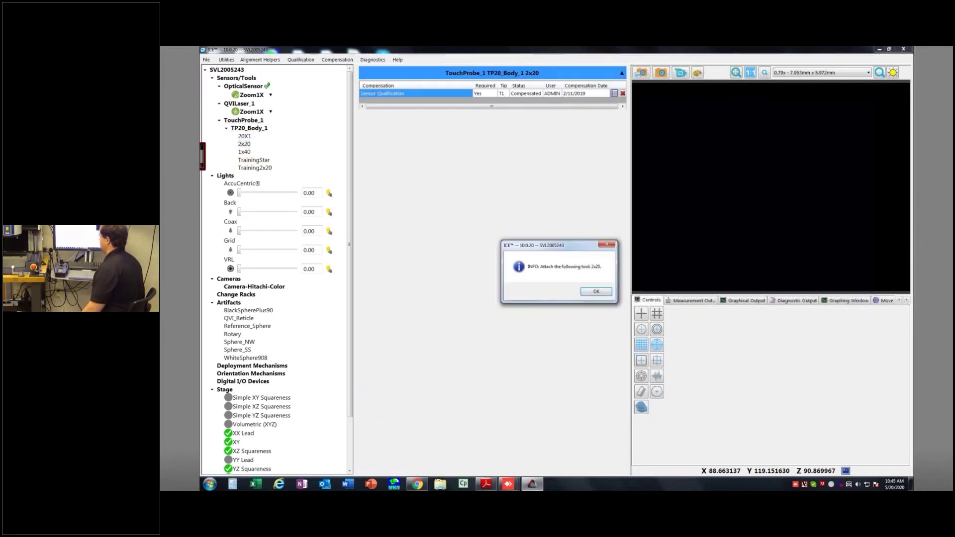
{"action": "key", "text": "Return"}
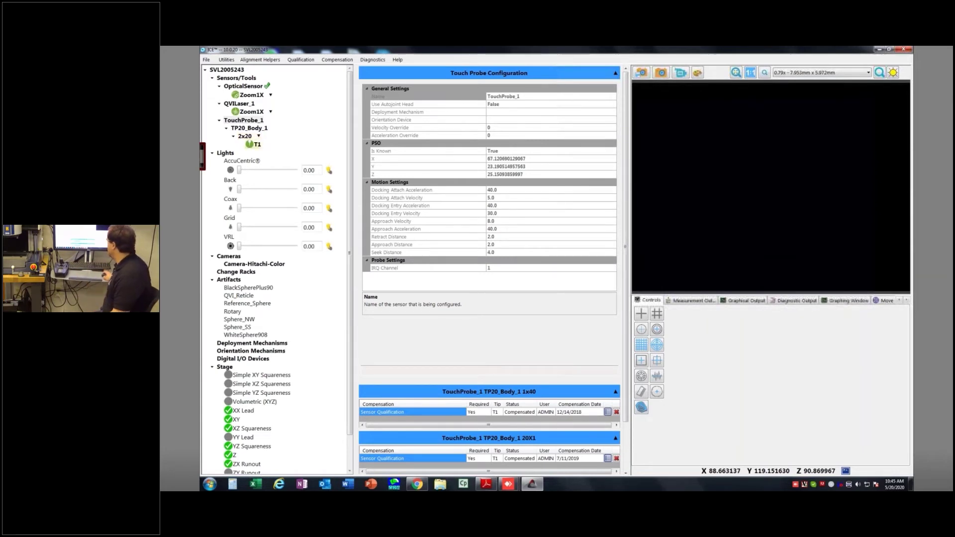
{"action": "right_click", "coordinate": [245, 136]}
{"action": "left_click", "coordinate": [272, 142]}
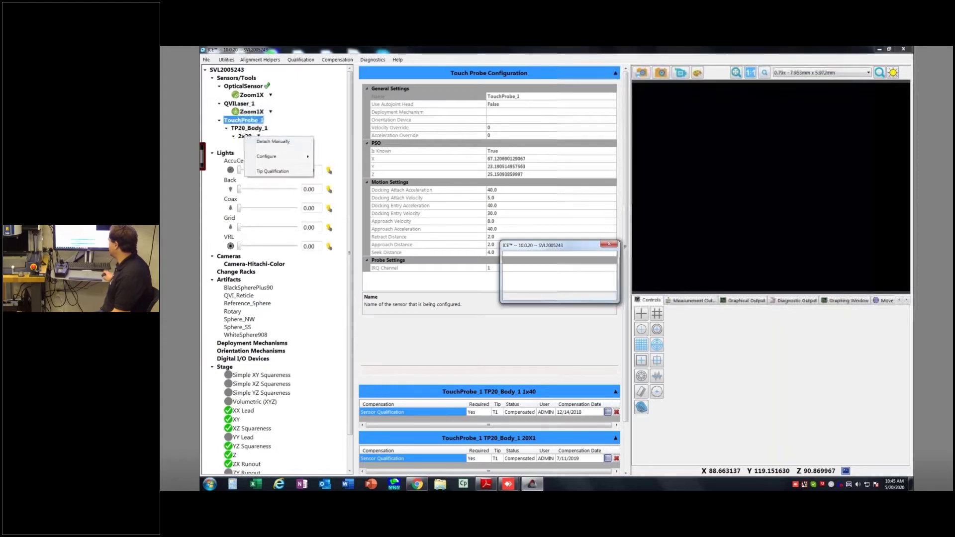
{"action": "left_click", "coordinate": [597, 291]}
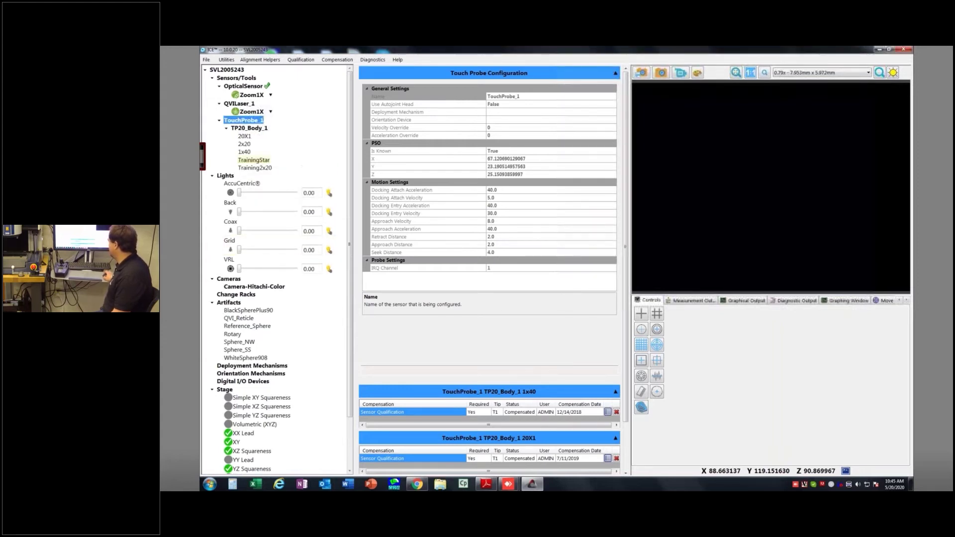
Attach the Training2x20 stylus to TP20_Body_1 and manually detach it again
{"action": "left_click", "coordinate": [255, 168]}
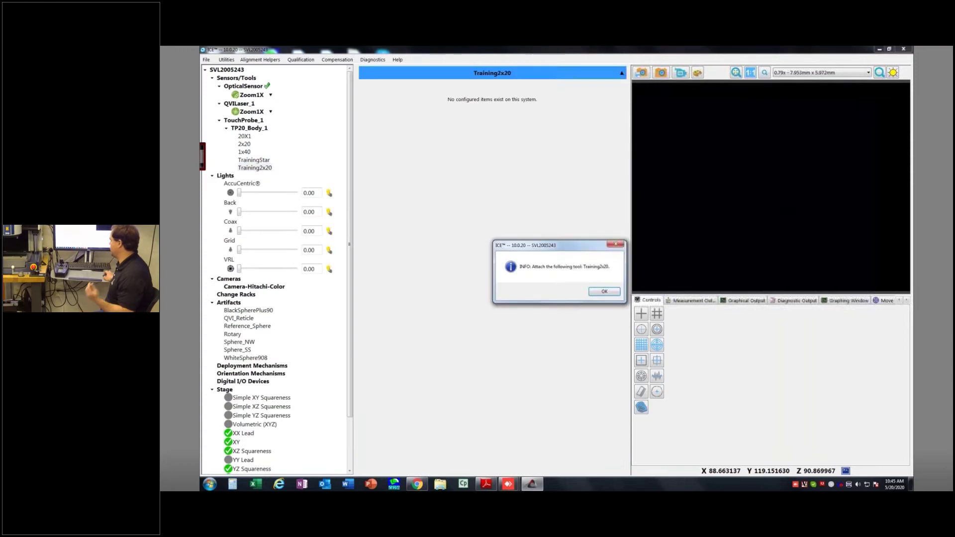
{"action": "left_click", "coordinate": [604, 291]}
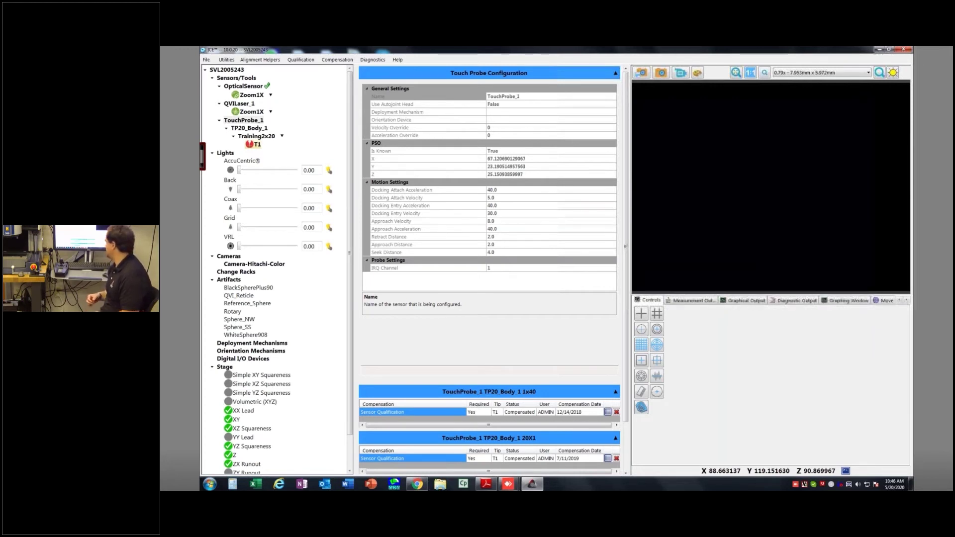
{"action": "left_click", "coordinate": [282, 136]}
{"action": "right_click", "coordinate": [257, 137]}
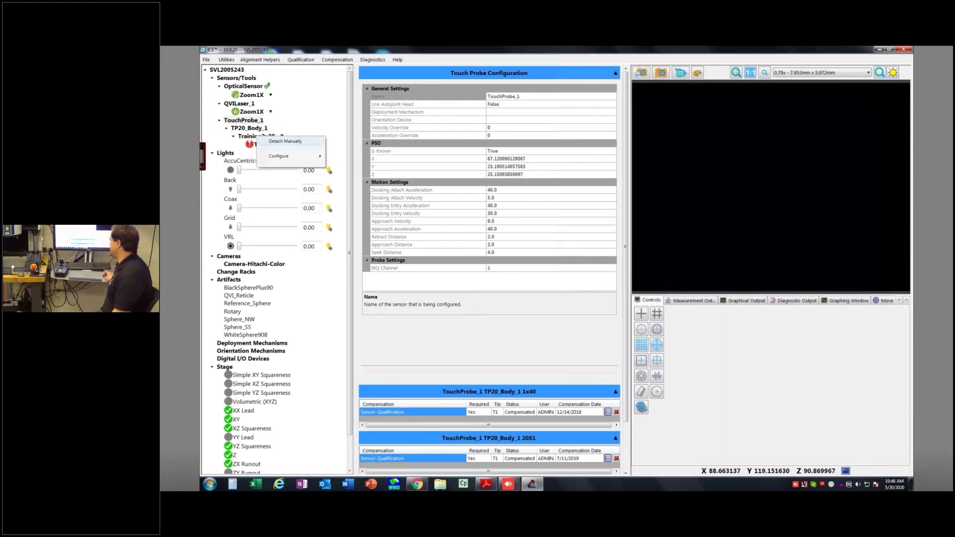
{"action": "right_click", "coordinate": [254, 136]}
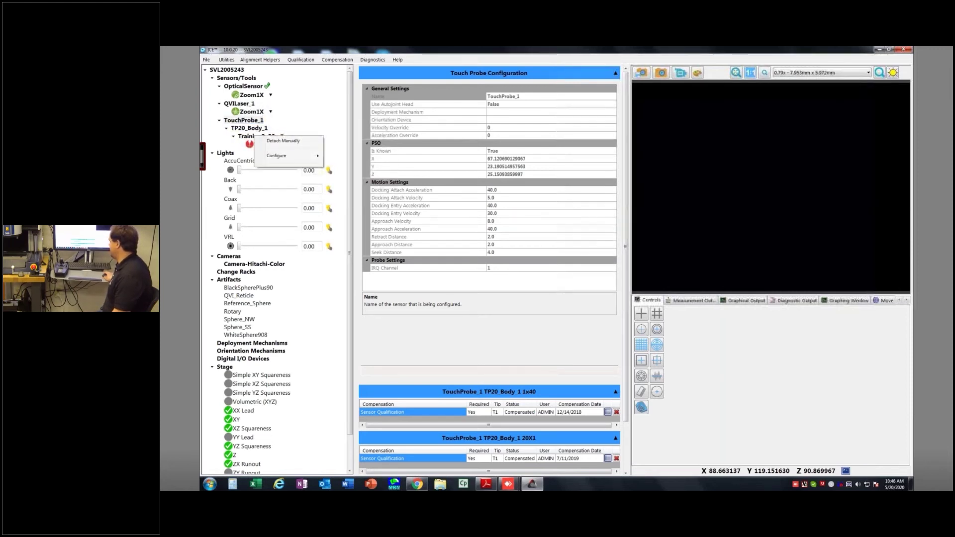
{"action": "left_click", "coordinate": [254, 137]}
{"action": "left_click", "coordinate": [275, 141]}
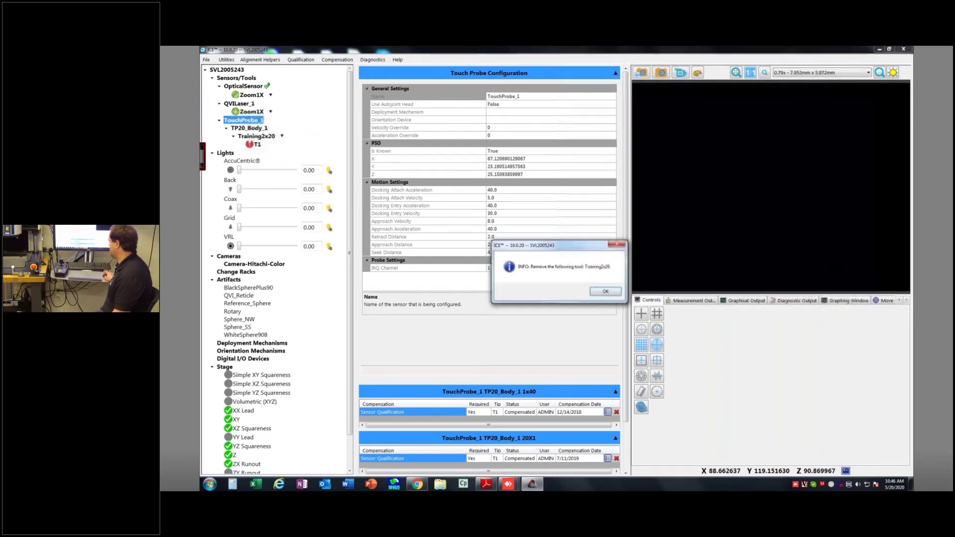
{"action": "left_click", "coordinate": [605, 292]}
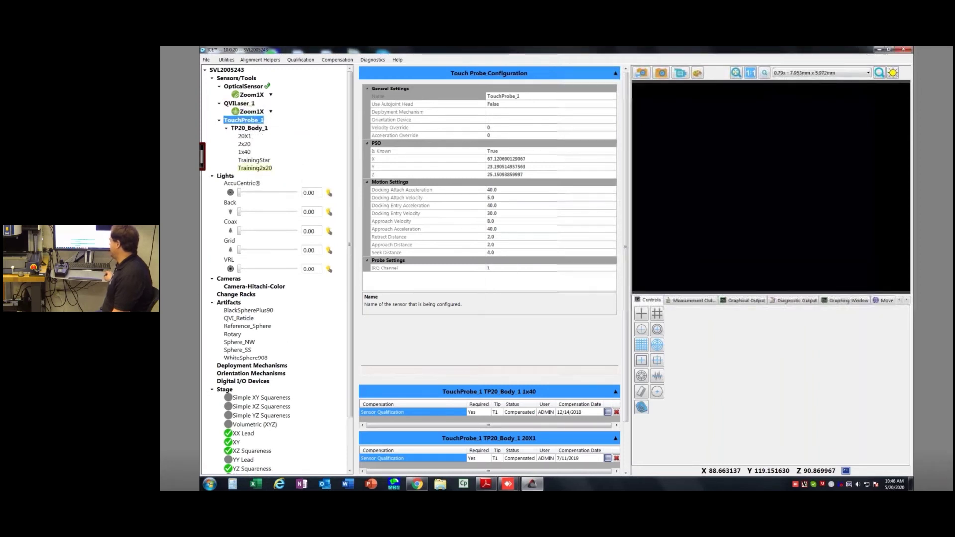
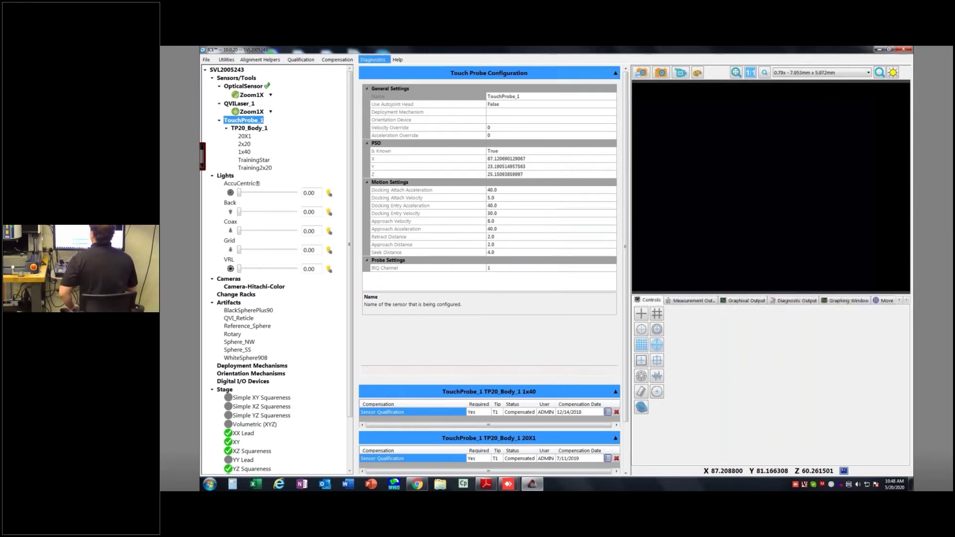
Start a Sensor Offset qualification, try TouchProbe_1 and QVILaser_1 as the locating sensor, and activate OpticalSensor
{"action": "left_click", "coordinate": [301, 60]}
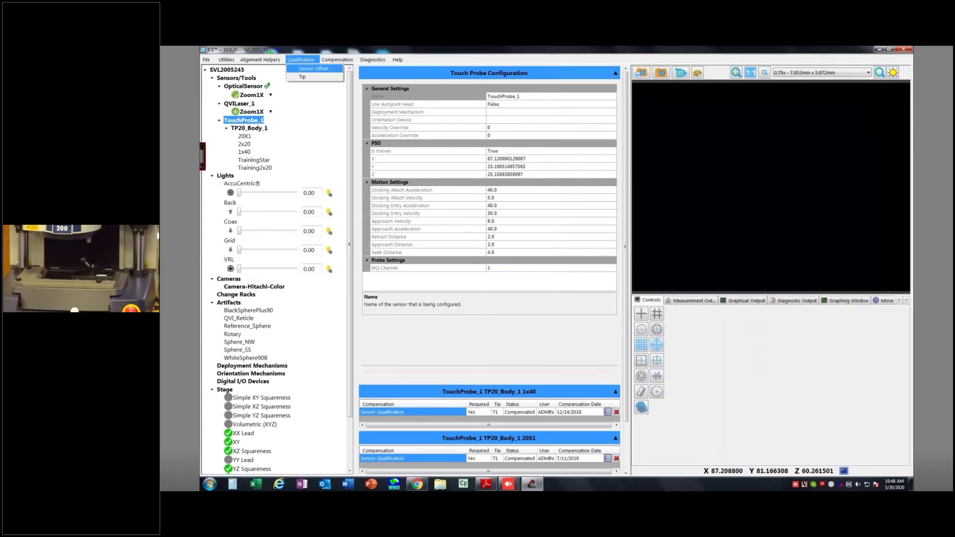
{"action": "left_click", "coordinate": [313, 68]}
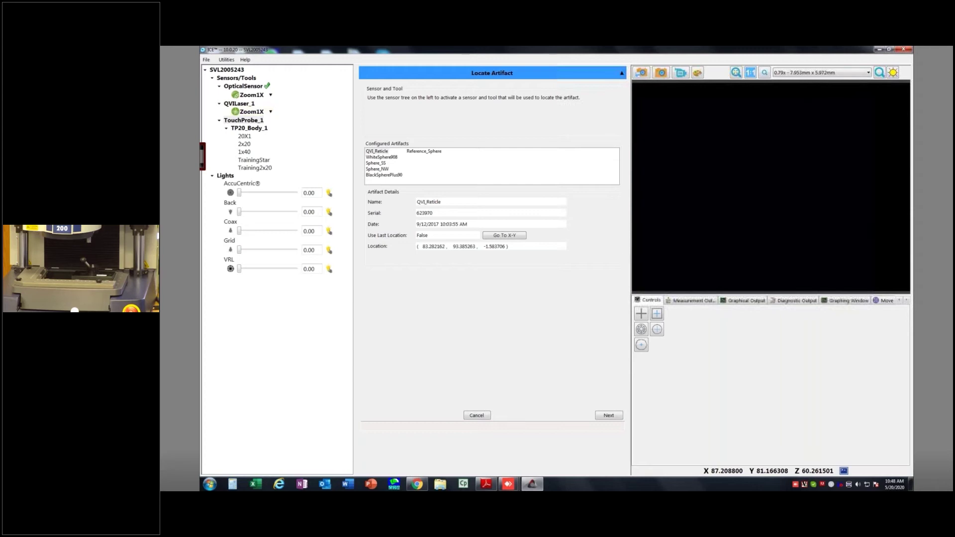
{"action": "double_click", "coordinate": [243, 120]}
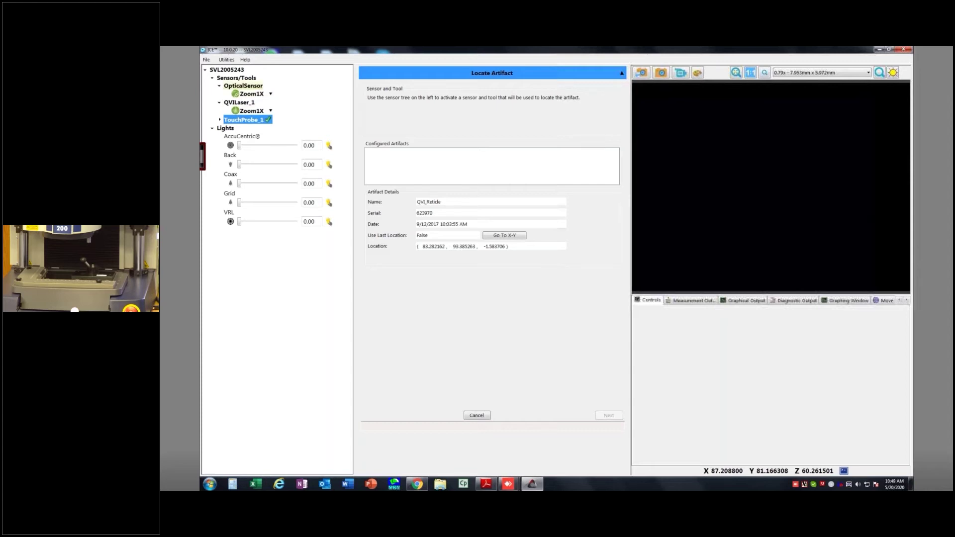
{"action": "double_click", "coordinate": [243, 86]}
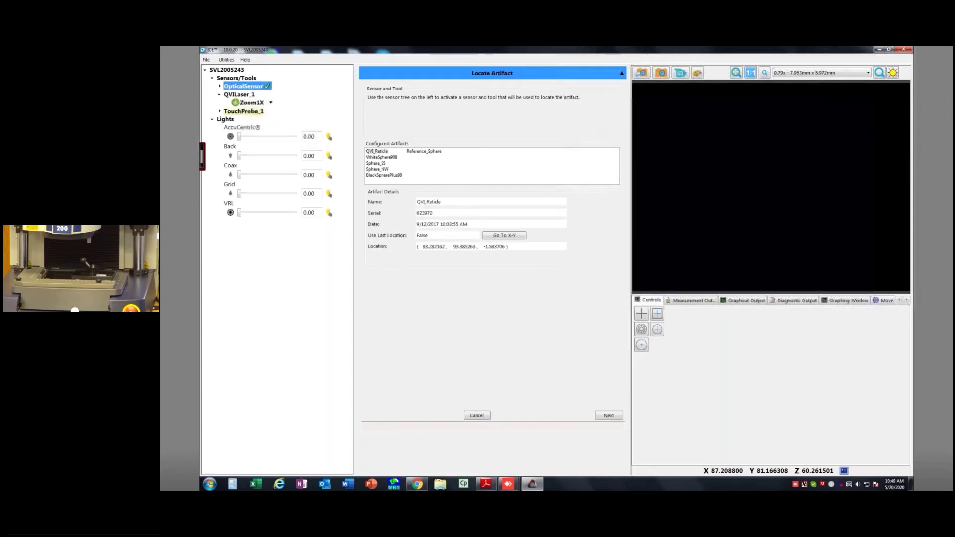
{"action": "double_click", "coordinate": [238, 95]}
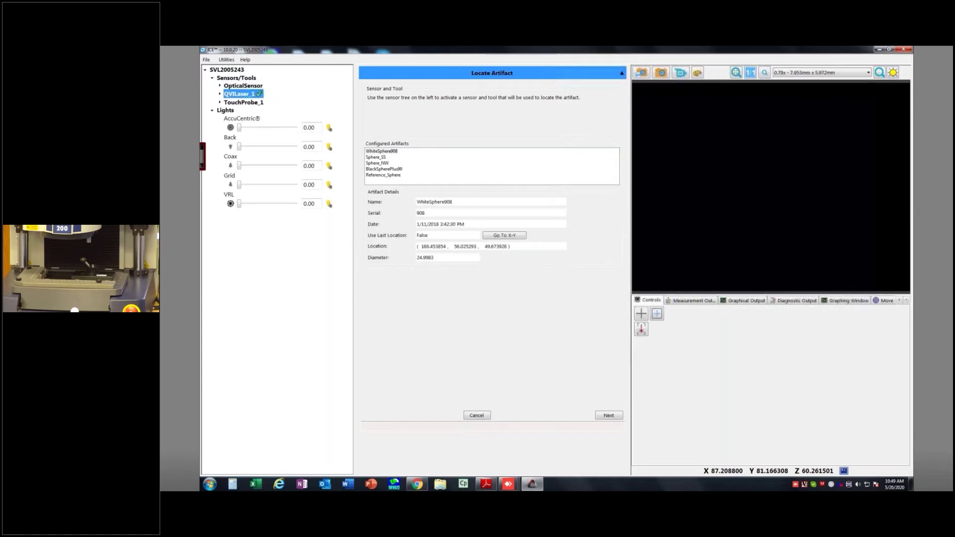
{"action": "double_click", "coordinate": [244, 86]}
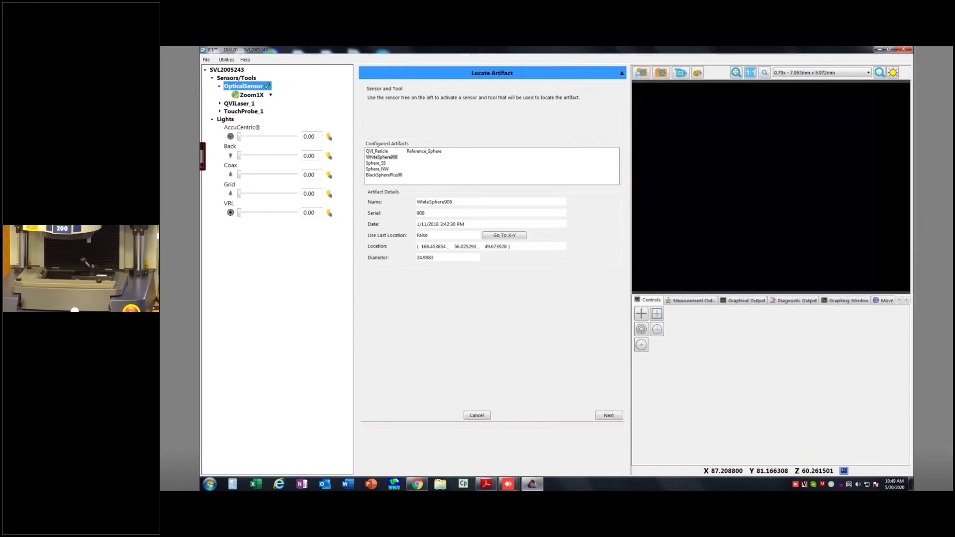
Choose Sphere_NW as the artifact to locate and proceed to the safe height and measurement parameters
{"action": "left_click", "coordinate": [377, 169]}
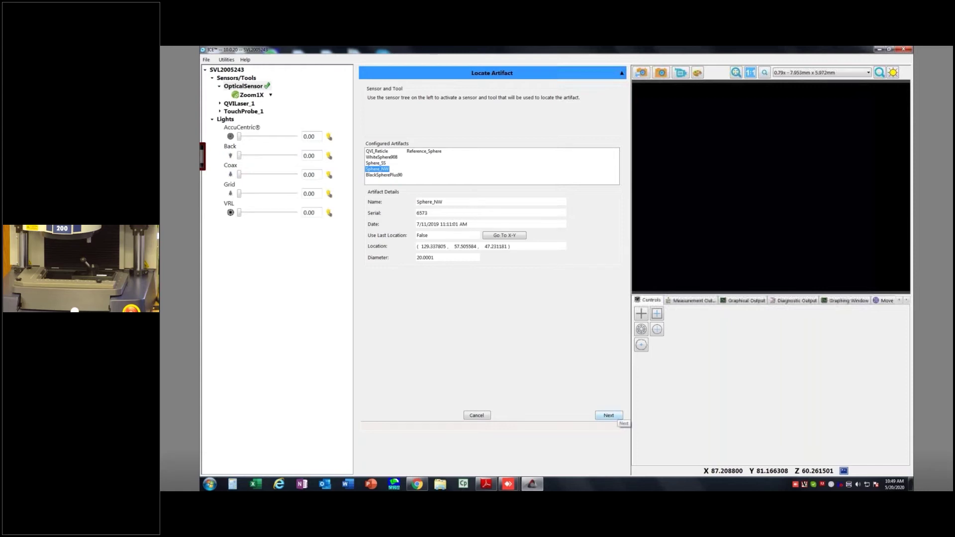
{"action": "left_click", "coordinate": [615, 416]}
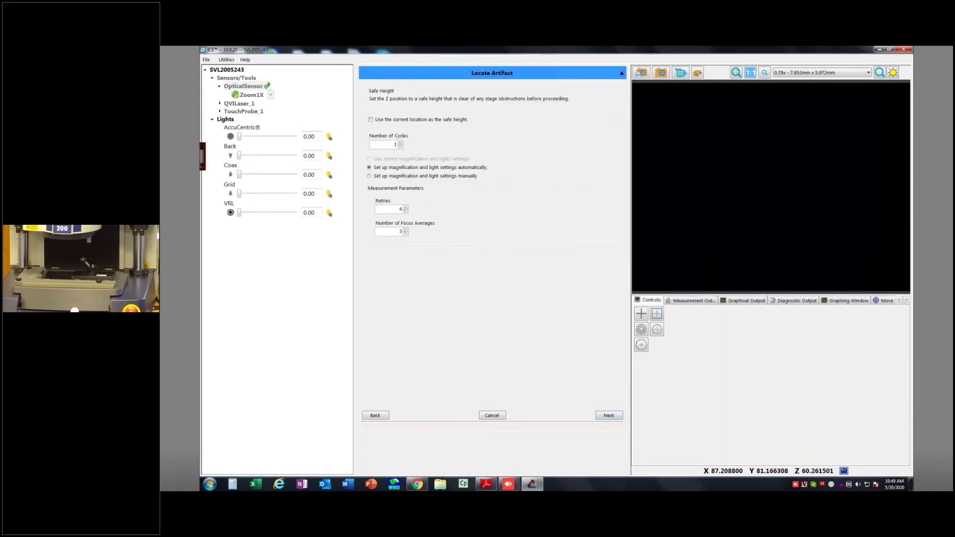
{"action": "left_click", "coordinate": [378, 415]}
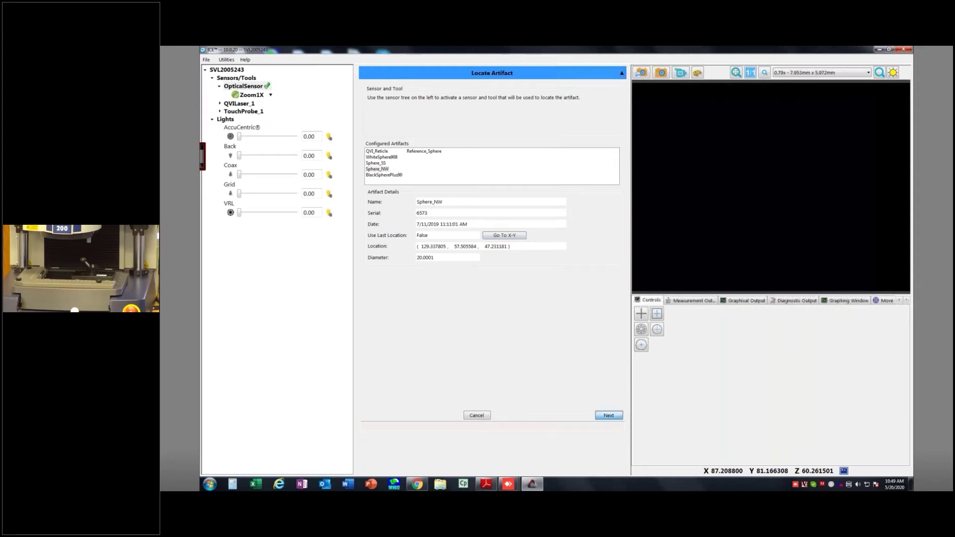
{"action": "left_click", "coordinate": [609, 415]}
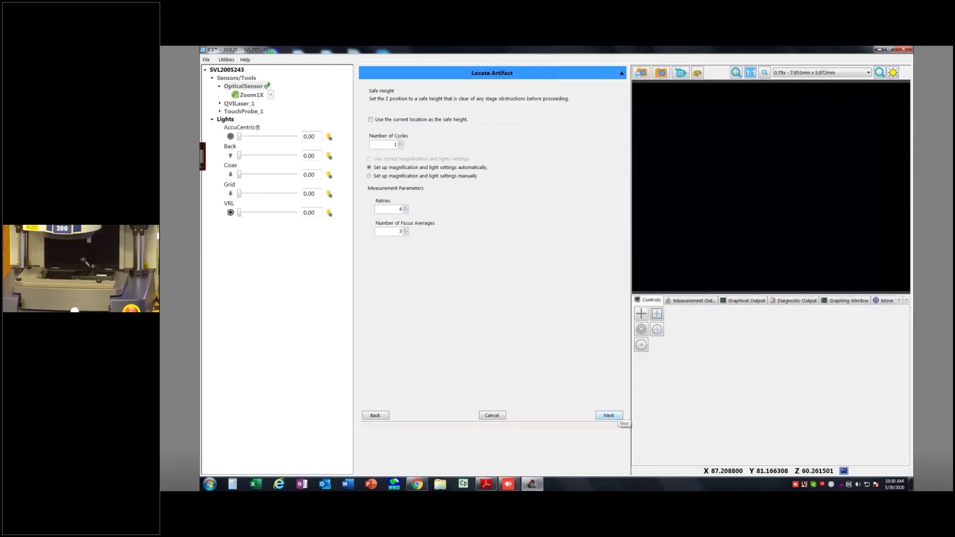
Measure the location of Sphere_NW optically from its right radius edge using automatic magnification and light settings
{"action": "left_click", "coordinate": [609, 415]}
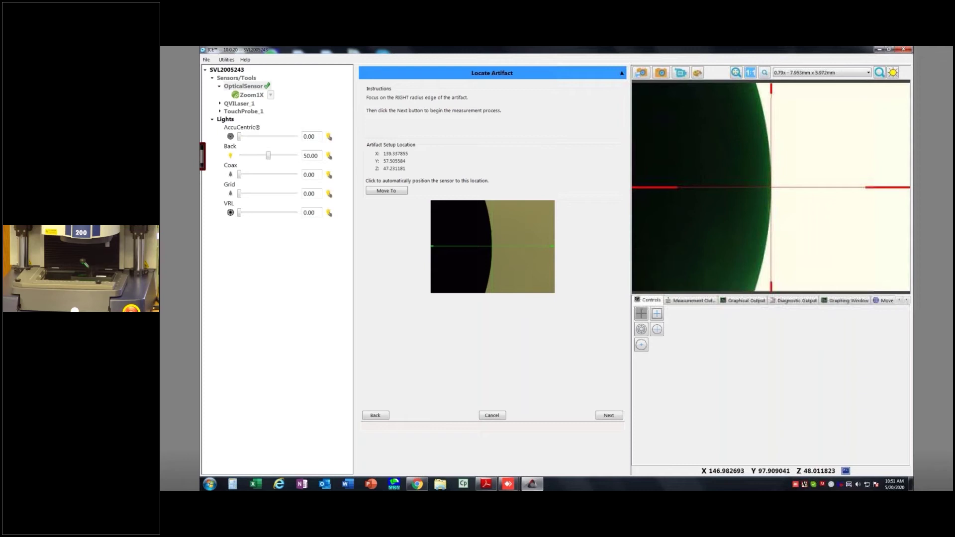
{"action": "key", "text": "Return"}
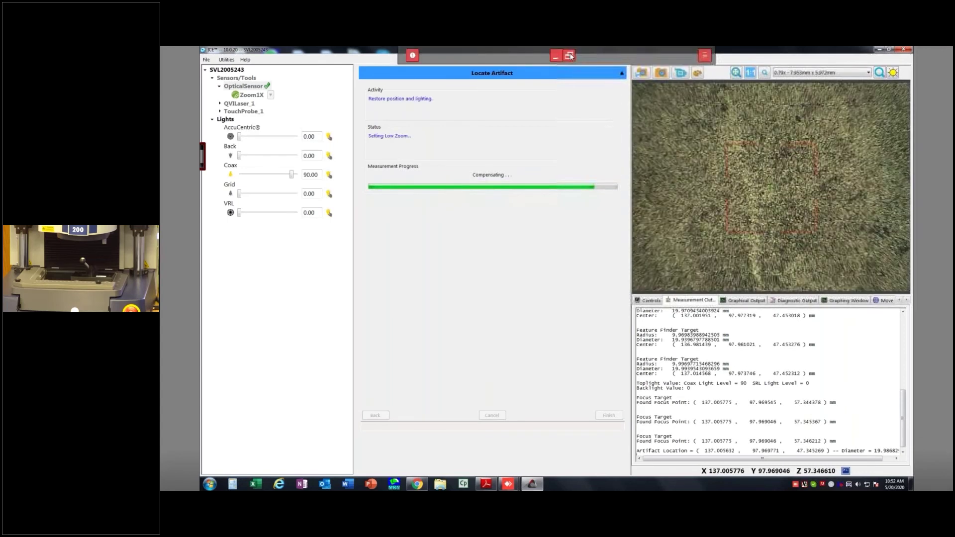
{"action": "left_click", "coordinate": [556, 53]}
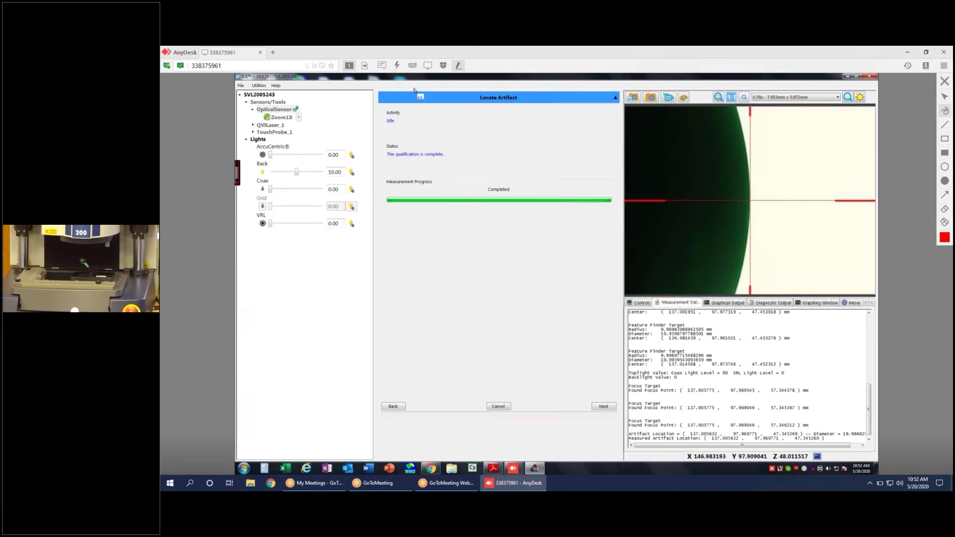
{"action": "left_click", "coordinate": [427, 65]}
{"action": "left_click", "coordinate": [450, 96]}
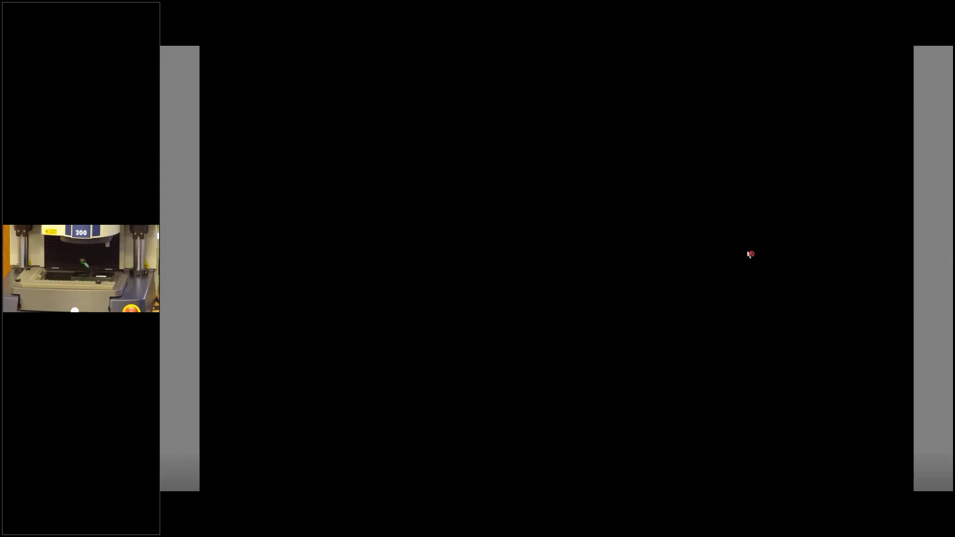
Proceed from the completed artifact location, close its report and return to the qualification wizard
{"action": "left_click", "coordinate": [608, 416]}
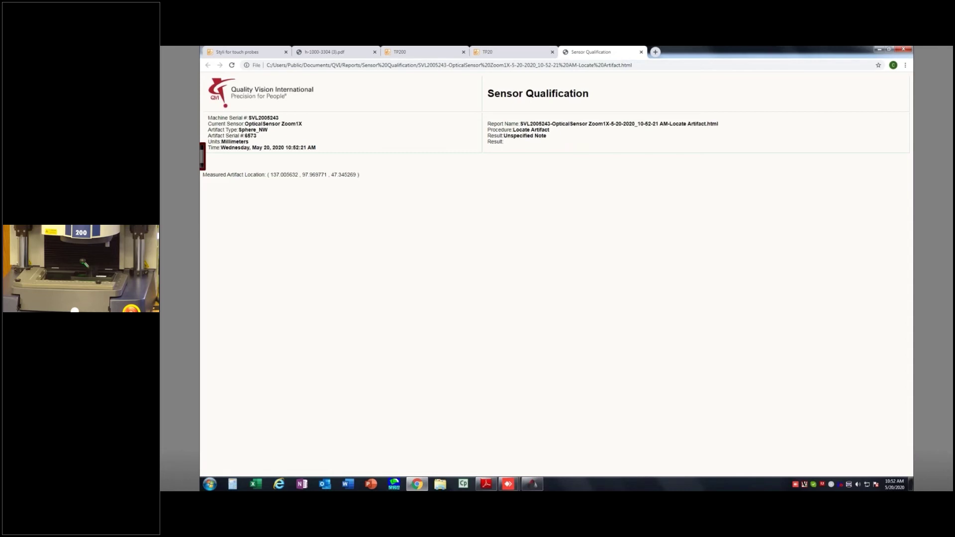
{"action": "left_click", "coordinate": [641, 52]}
{"action": "left_click", "coordinate": [879, 49]}
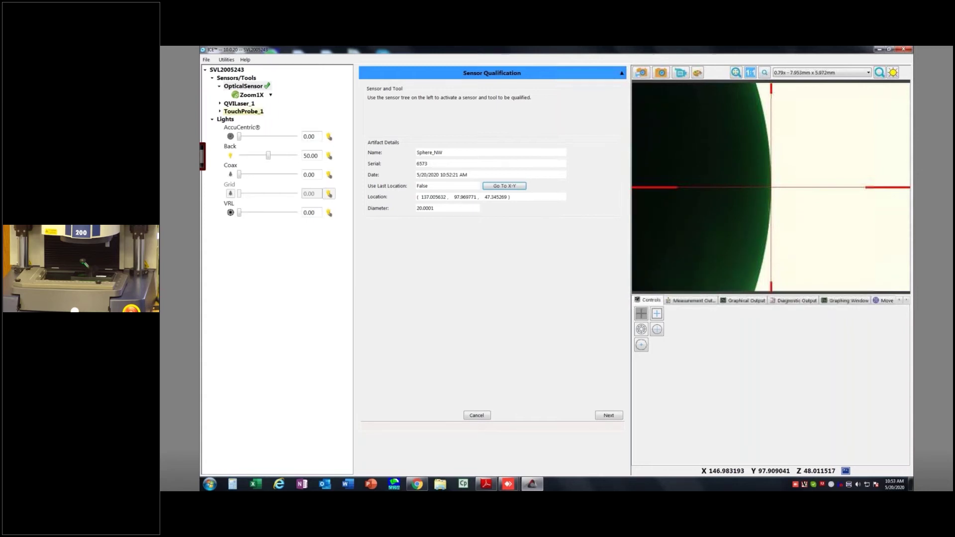
Activate TouchProbe_1 as the sensor to qualify and attach the Training2x20 stylus to TP20_Body_1
{"action": "right_click", "coordinate": [230, 110]}
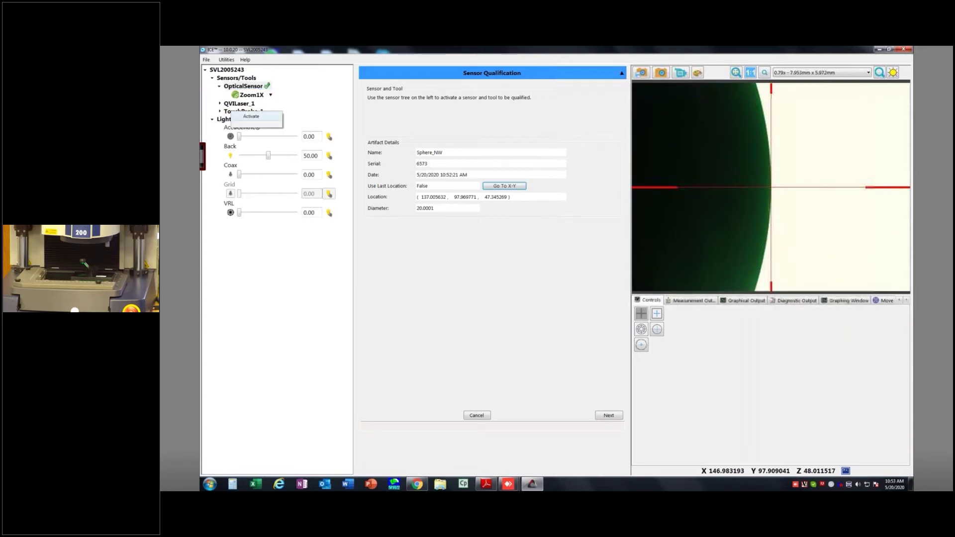
{"action": "left_click", "coordinate": [253, 117]}
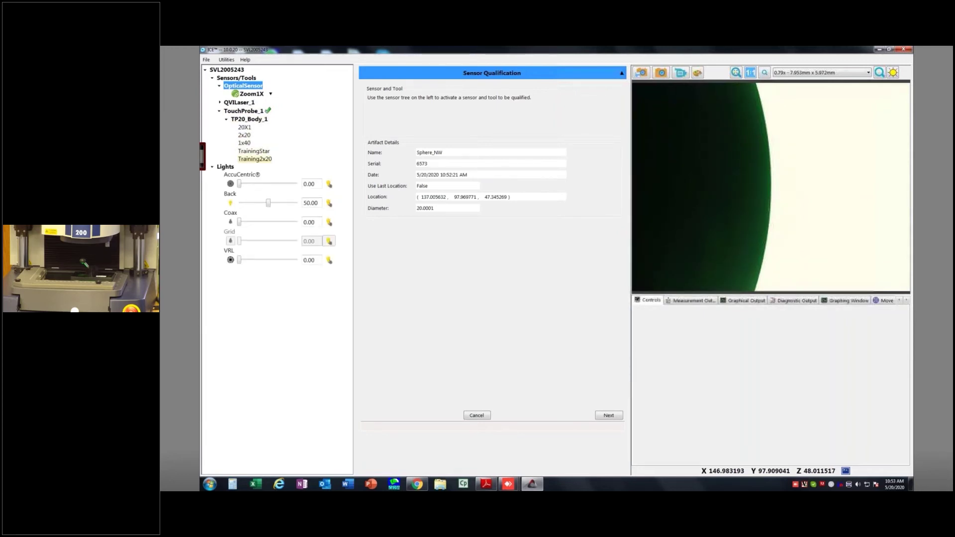
{"action": "double_click", "coordinate": [254, 159]}
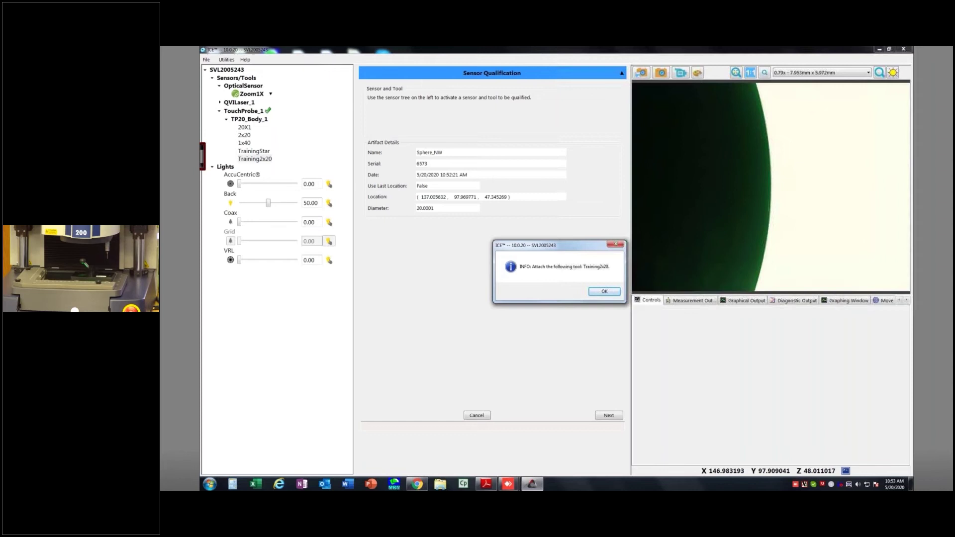
{"action": "key", "text": "Return"}
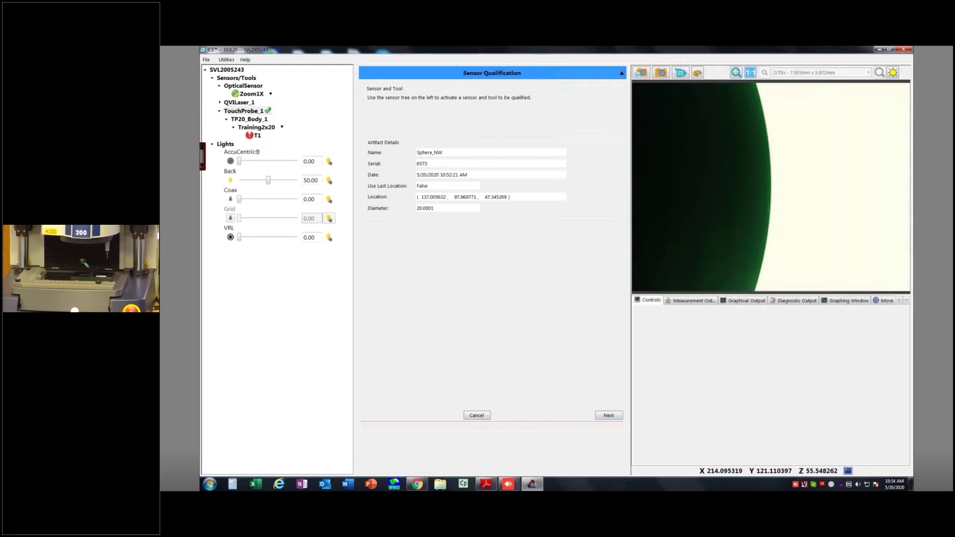
Start the Compensate procedure for the Training2x20 tip with a 90-degree elevation angle, 1 cycle and 9 touch points
{"action": "left_click", "coordinate": [609, 415]}
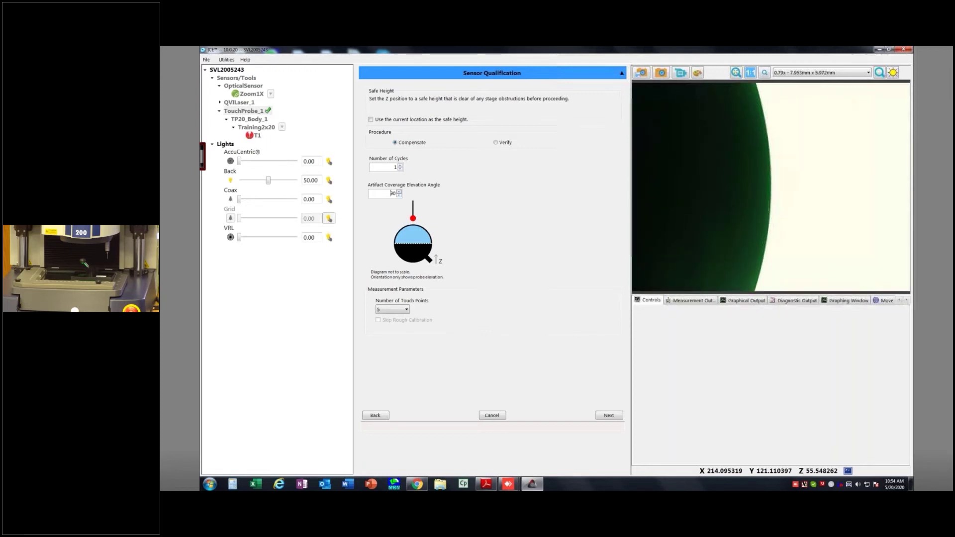
{"action": "scroll", "coordinate": [393, 194], "scroll_direction": "down", "scroll_amount": 9}
{"action": "scroll", "coordinate": [392, 193], "scroll_direction": "down", "scroll_amount": 20}
{"action": "scroll", "coordinate": [393, 193], "scroll_direction": "up", "scroll_amount": 20}
{"action": "left_click", "coordinate": [392, 309]}
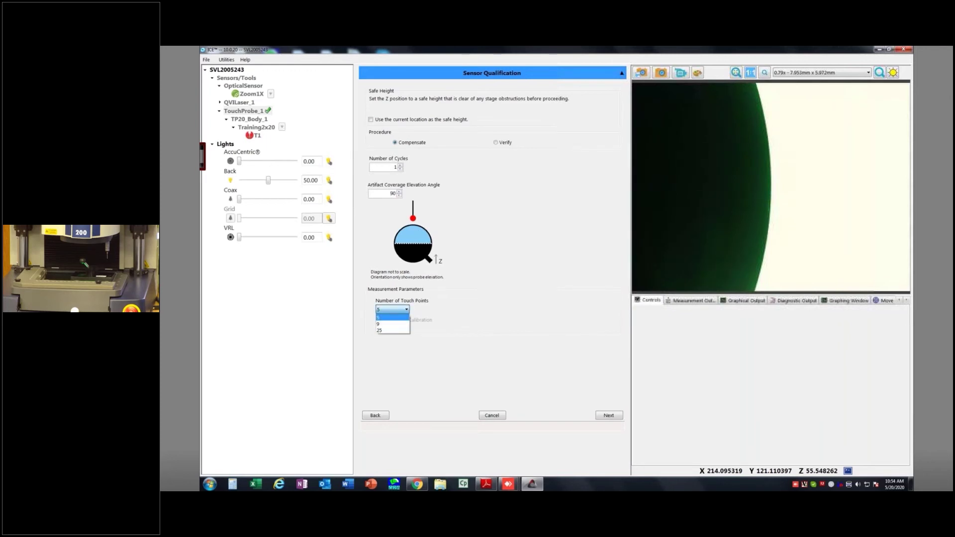
{"action": "left_click", "coordinate": [392, 325]}
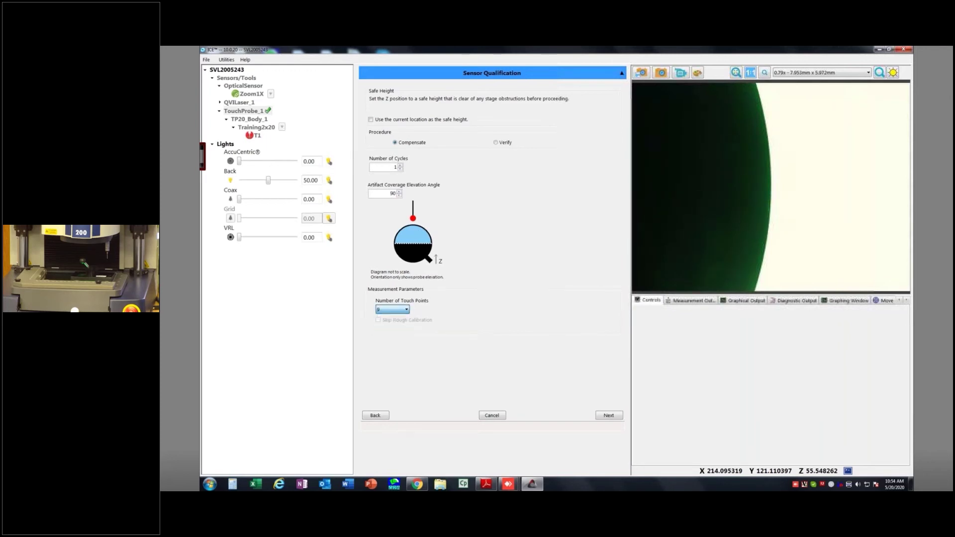
{"action": "left_click", "coordinate": [608, 416]}
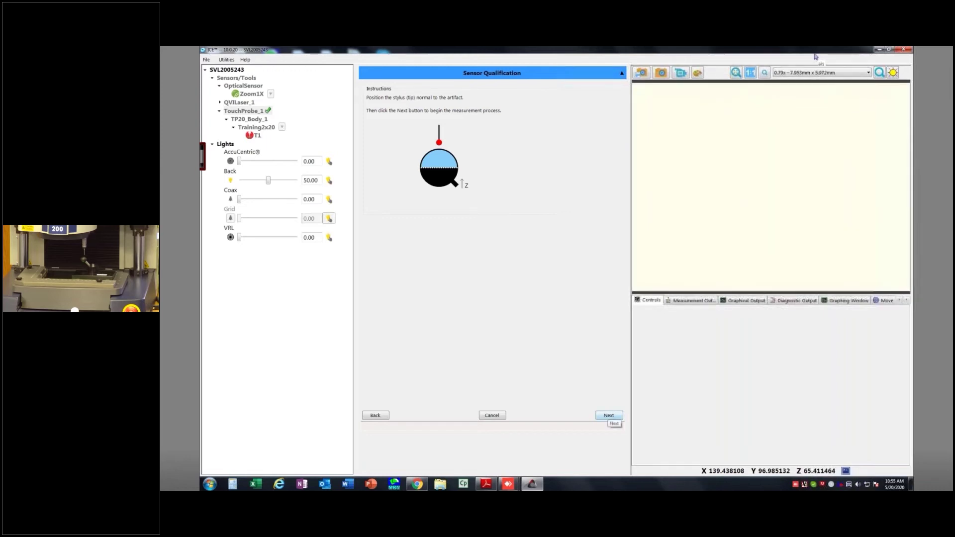
{"action": "left_click", "coordinate": [609, 415]}
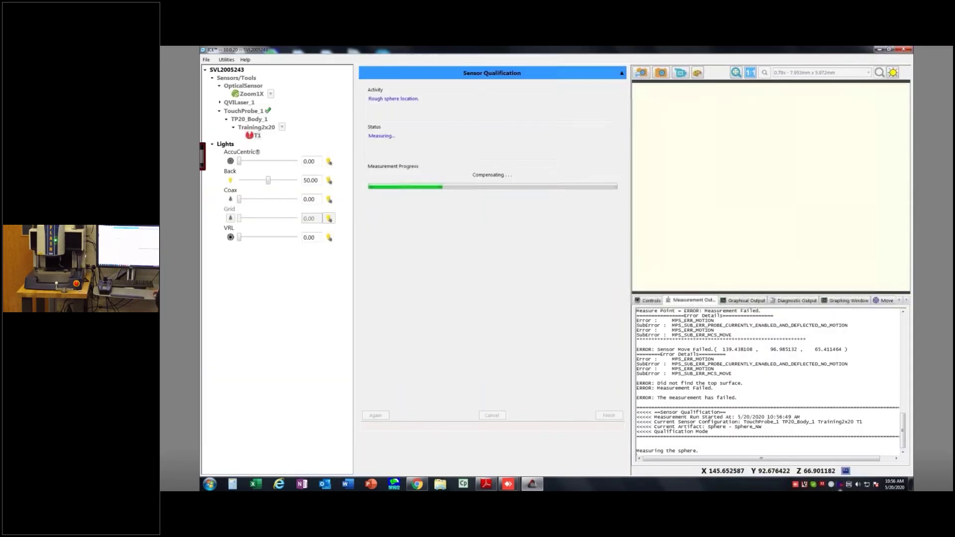
Mute the computer's sound and dismiss the volume control
{"action": "left_click", "coordinate": [857, 484]}
{"action": "left_click", "coordinate": [860, 442]}
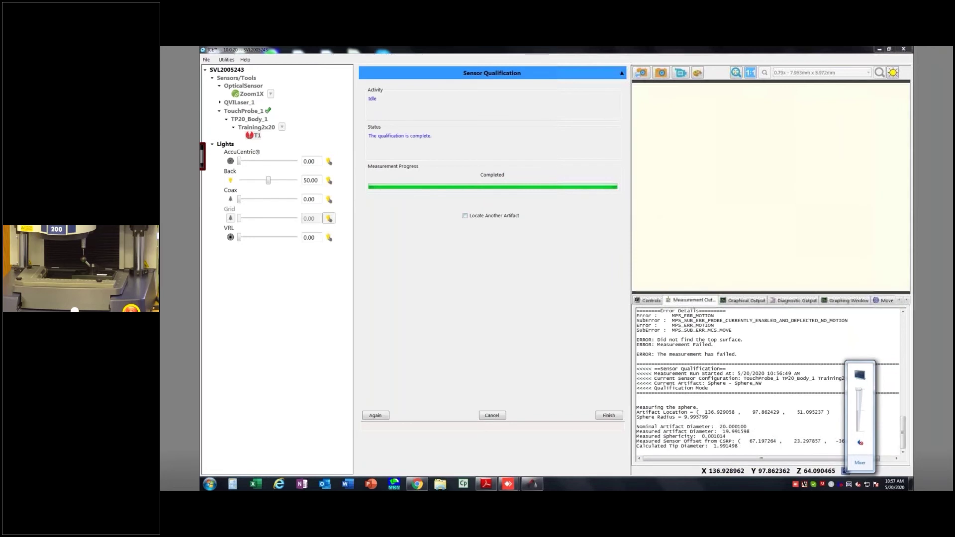
{"action": "left_click", "coordinate": [639, 453]}
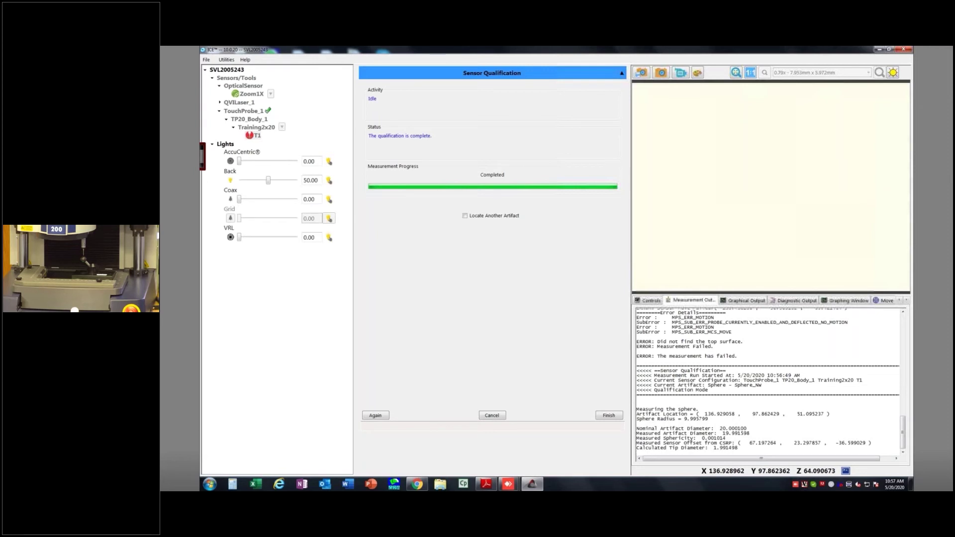
Finish the Training2x20 qualification, store its measured offset, and close the compensation report
{"action": "left_click", "coordinate": [608, 415]}
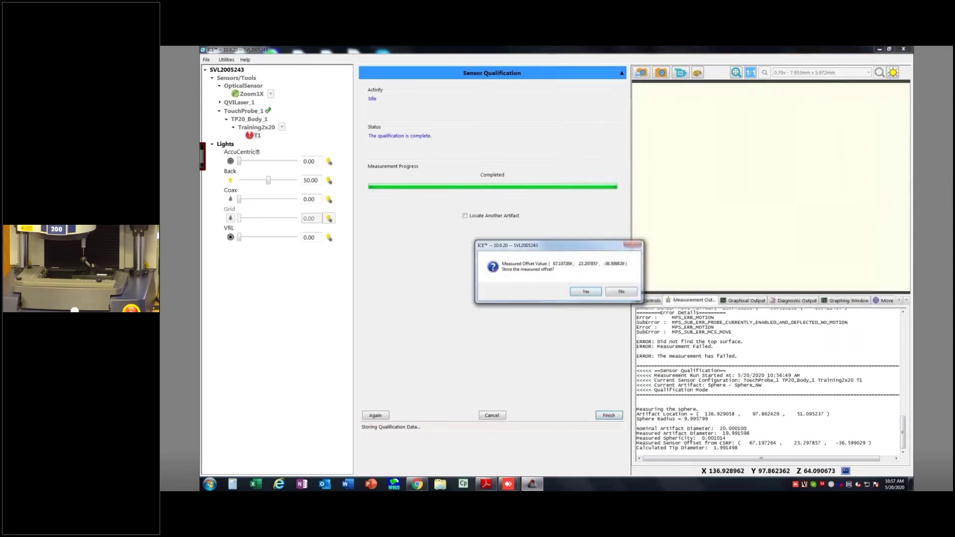
{"action": "key", "text": "Return"}
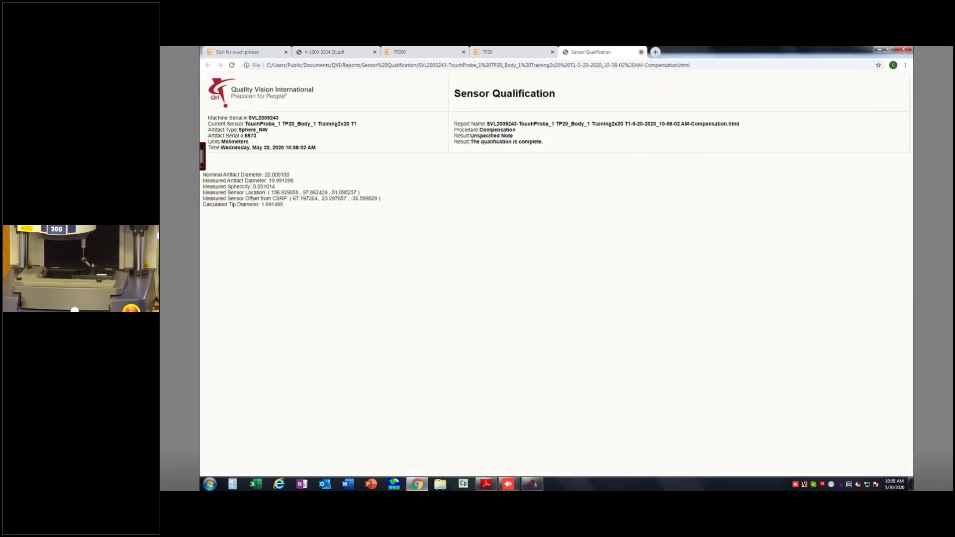
{"action": "left_click", "coordinate": [641, 52]}
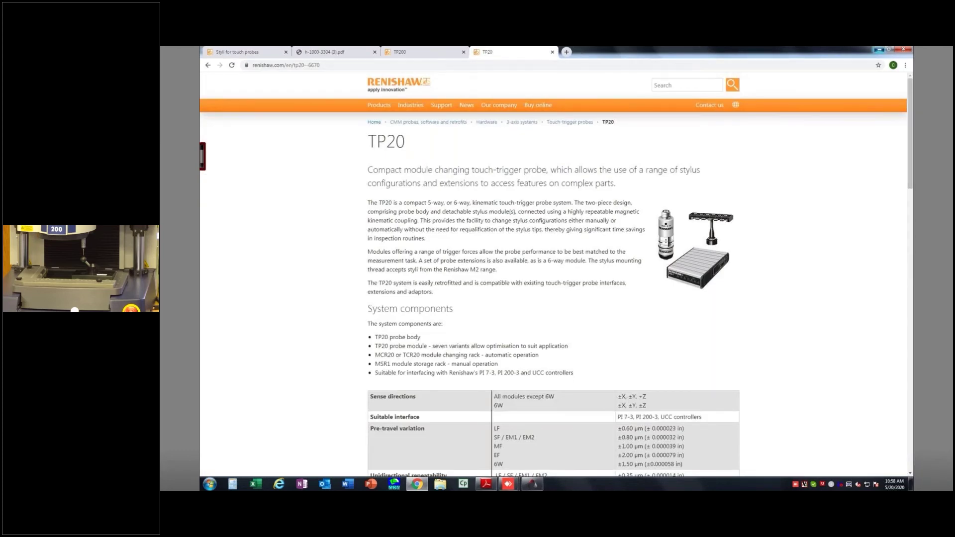
{"action": "left_click", "coordinate": [879, 49]}
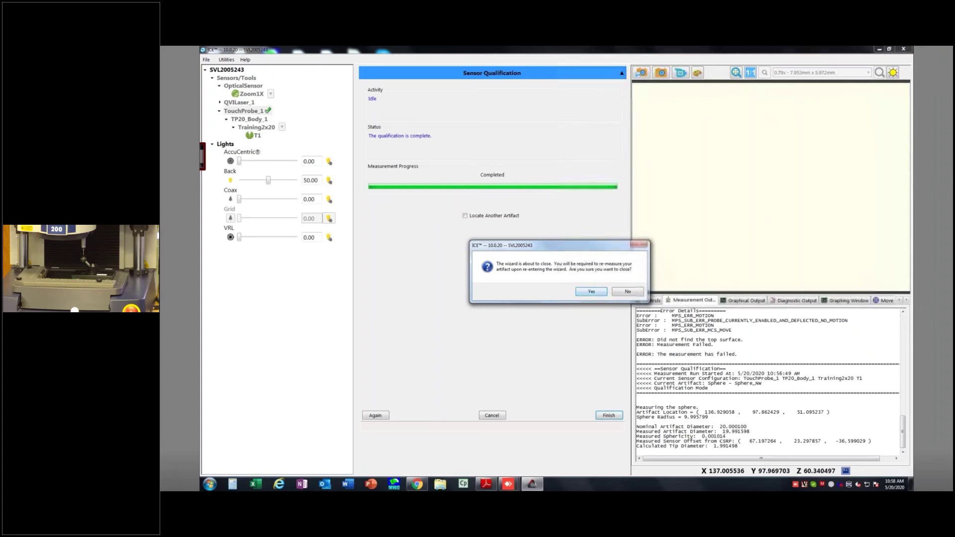
Keep the wizard open for another qualification and manually detach the Training2x20 stylus
{"action": "left_click", "coordinate": [627, 291]}
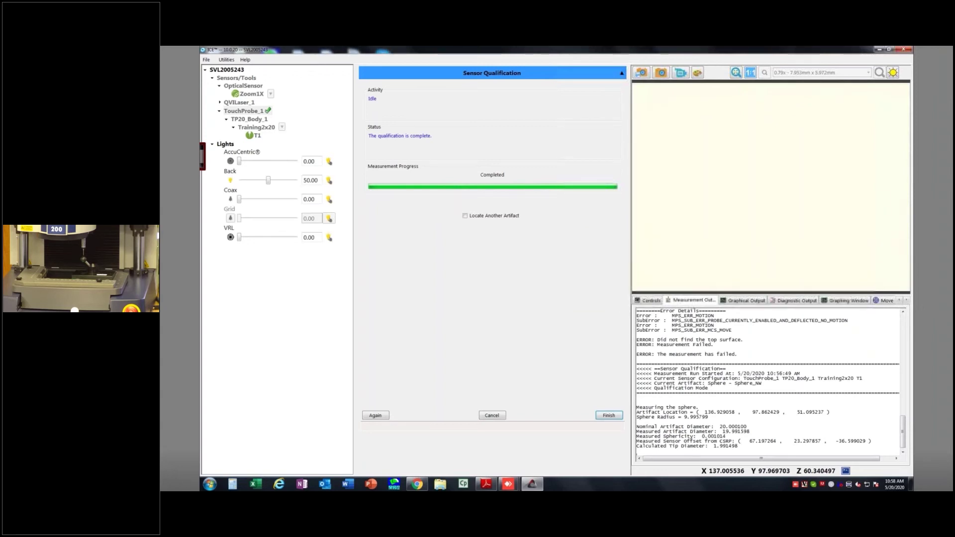
{"action": "left_click", "coordinate": [377, 416]}
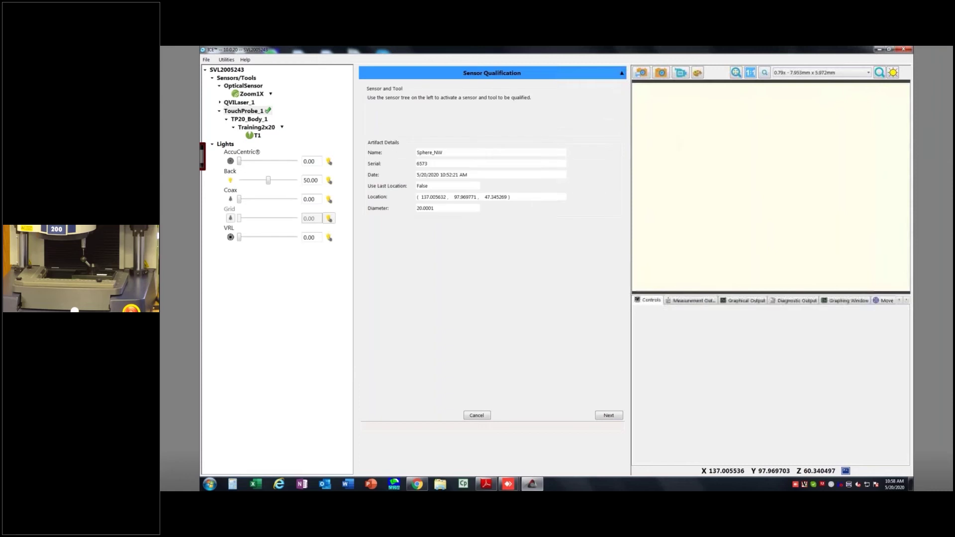
{"action": "right_click", "coordinate": [256, 128]}
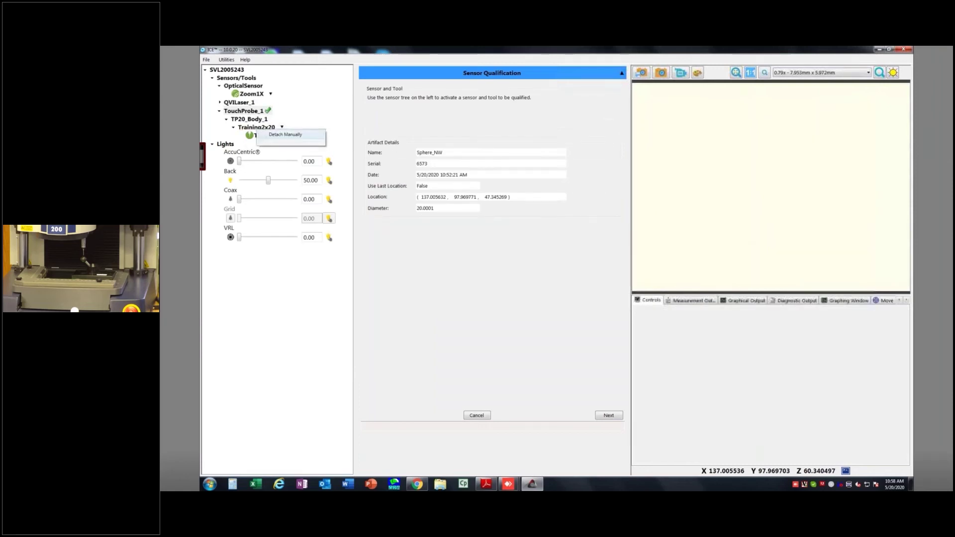
{"action": "left_click", "coordinate": [285, 136]}
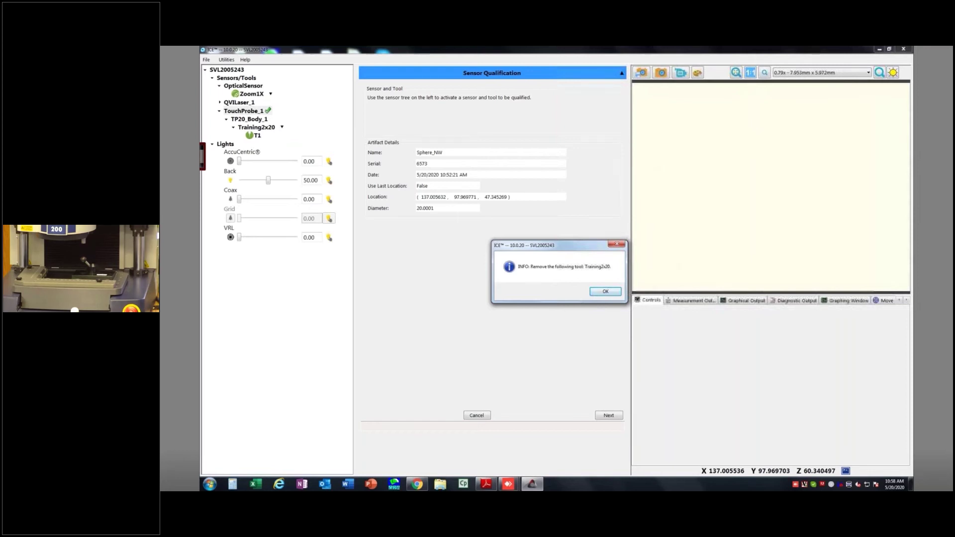
{"action": "key", "text": "Return"}
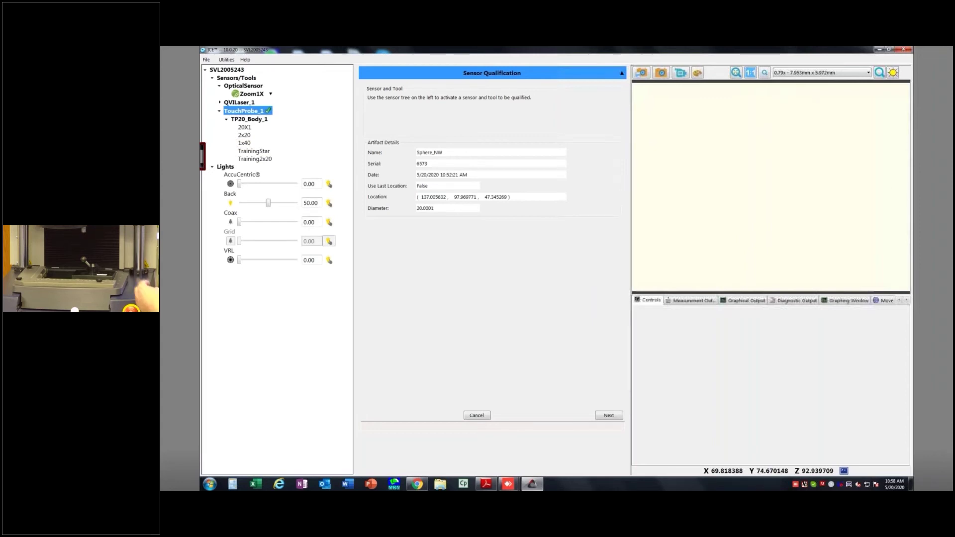
{"action": "left_click", "coordinate": [255, 159]}
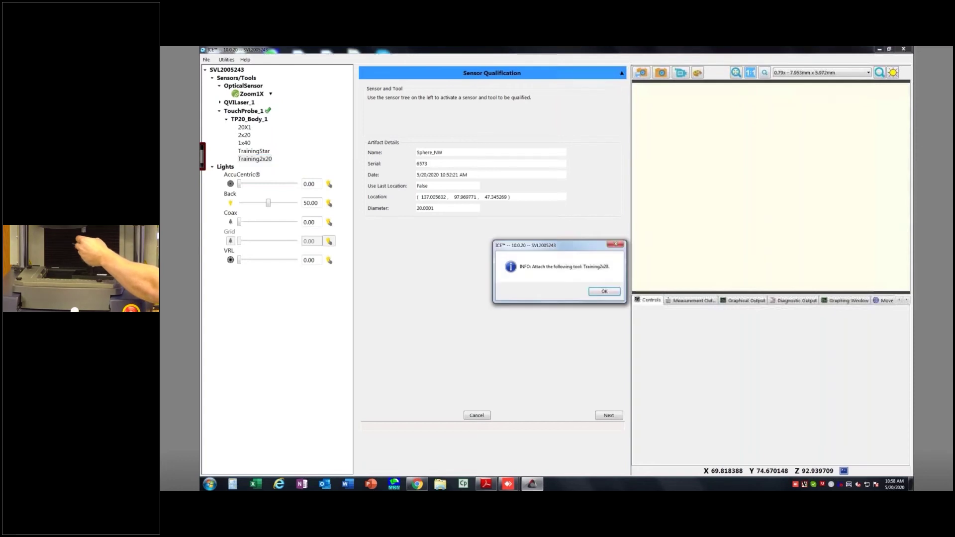
{"action": "key", "text": "Return"}
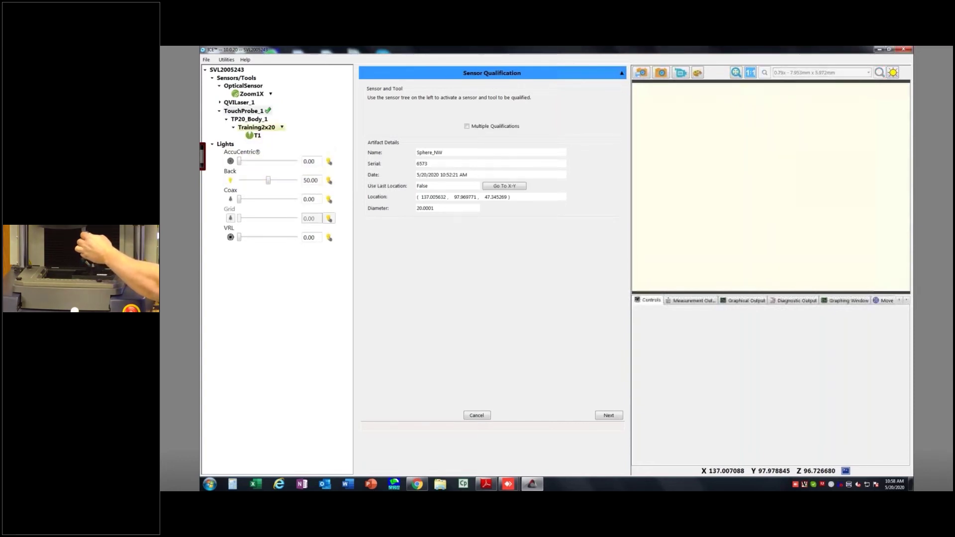
{"action": "right_click", "coordinate": [255, 127]}
{"action": "left_click", "coordinate": [271, 134]}
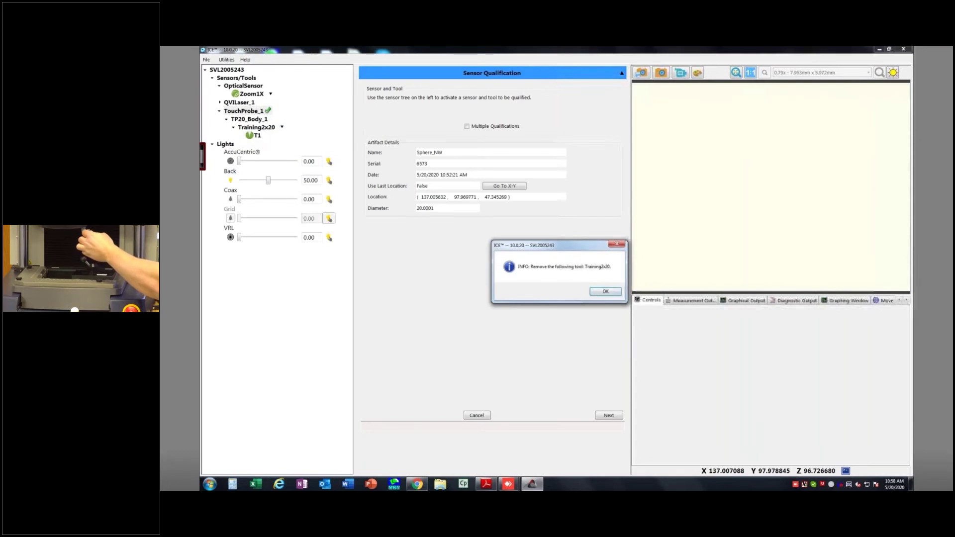
{"action": "key", "text": "Return"}
Attach the TrainingStar stylus and start the Compensate procedure for tip T1 with 1 cycle, a 90-degree elevation angle and 5 touch points
{"action": "double_click", "coordinate": [253, 151]}
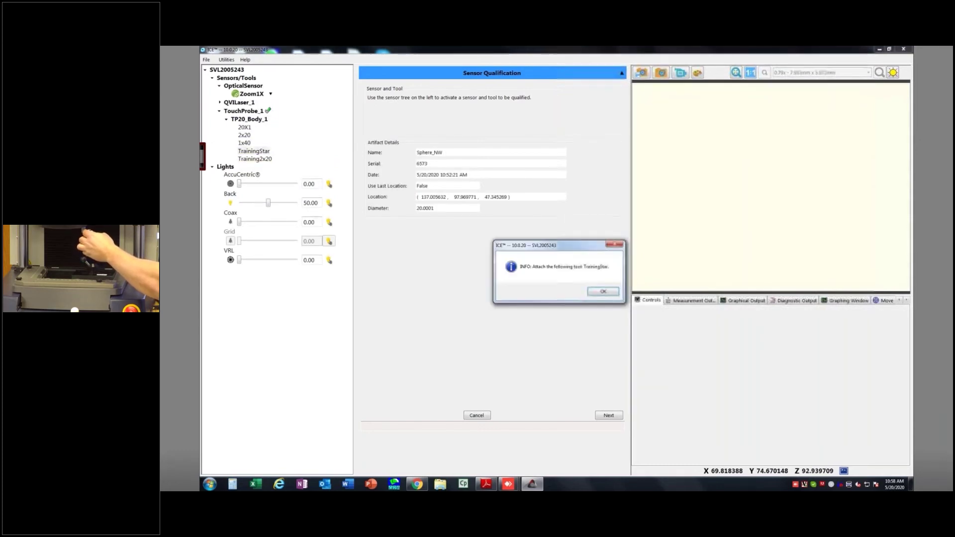
{"action": "left_click", "coordinate": [603, 291]}
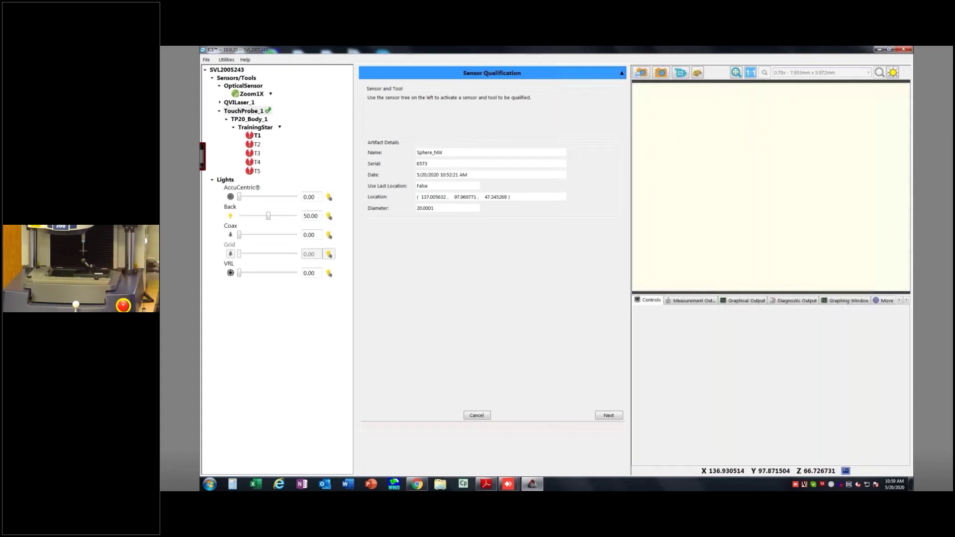
{"action": "left_click", "coordinate": [609, 415]}
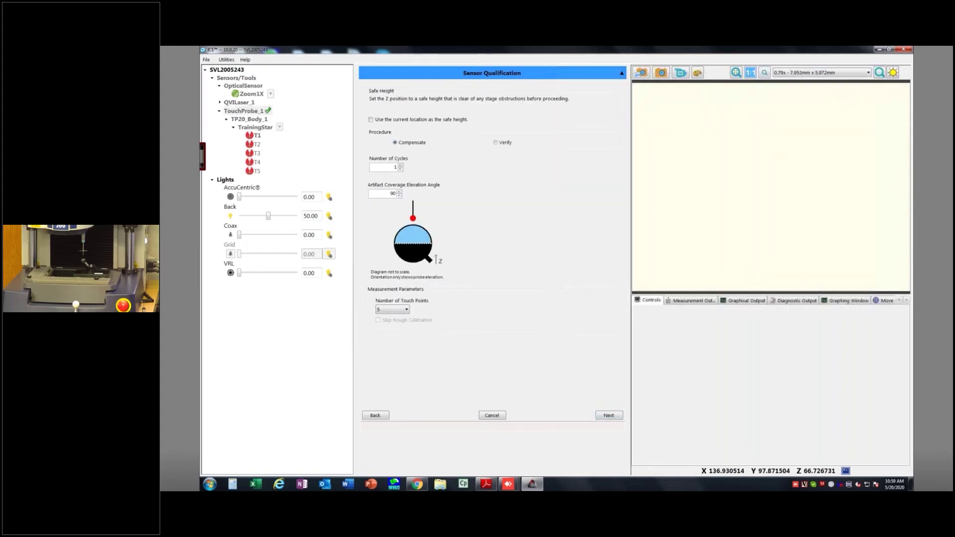
{"action": "left_click", "coordinate": [611, 416]}
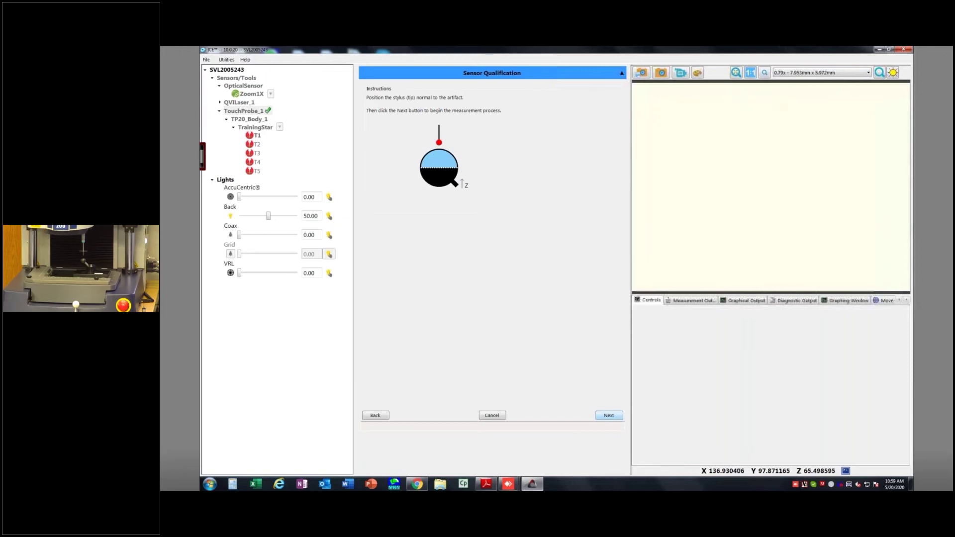
{"action": "left_click", "coordinate": [609, 416]}
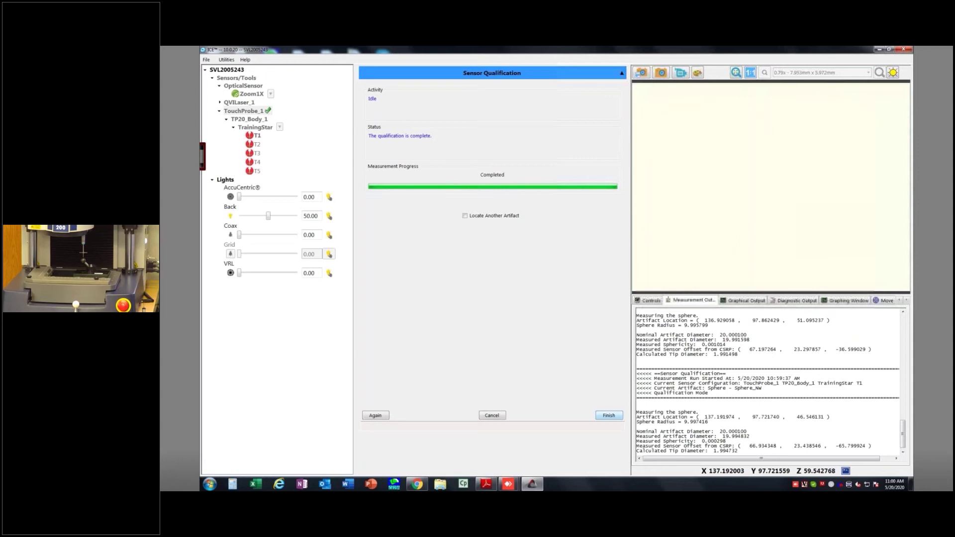
Store the measured offset of TrainingStar tip T1, keeping the wizard ready for another tip, and minimize the compensation report
{"action": "left_click", "coordinate": [375, 415]}
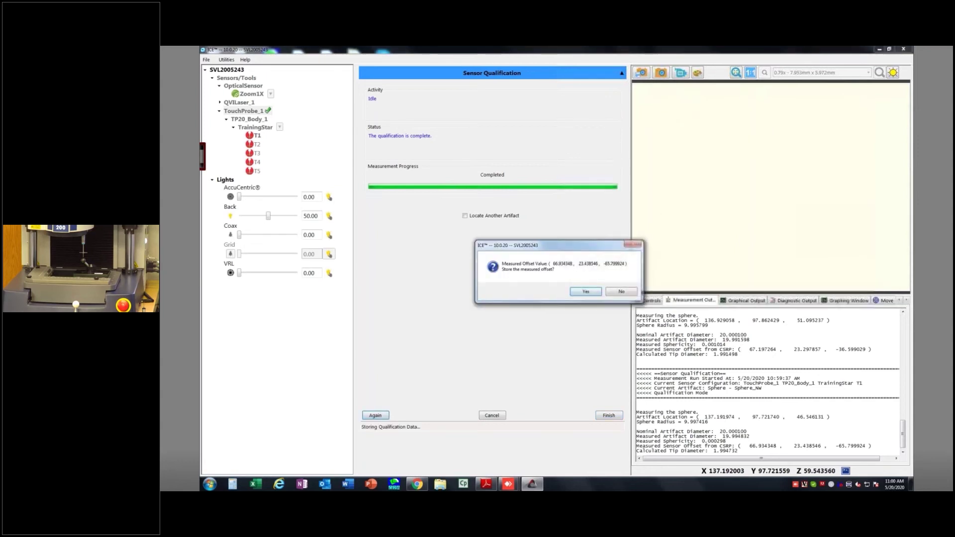
{"action": "key", "text": "Return"}
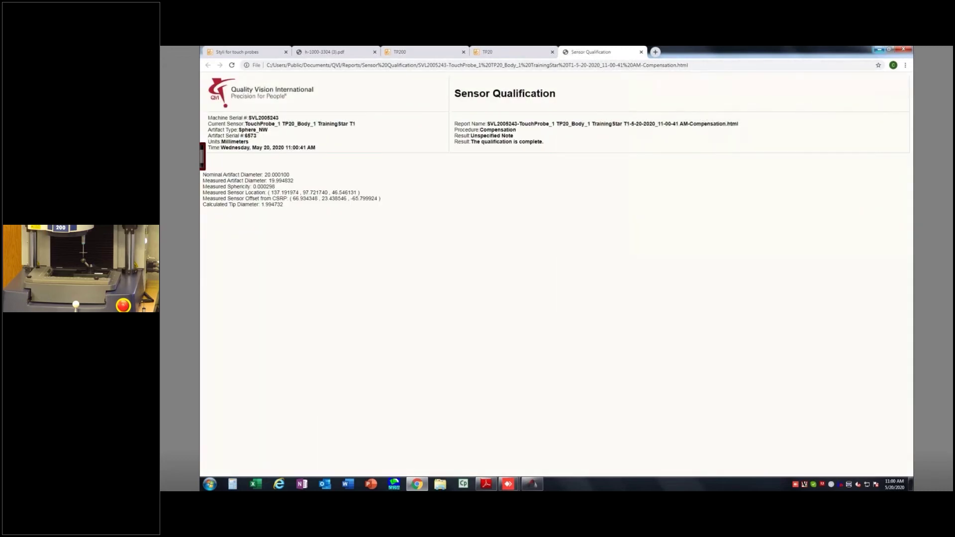
{"action": "left_click", "coordinate": [879, 49]}
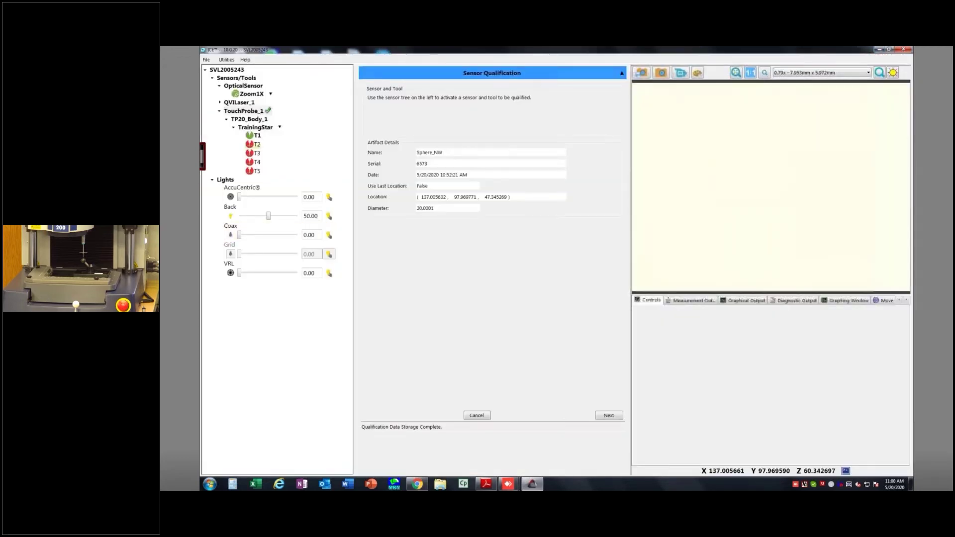
Qualify TrainingStar tip T2 on Sphere_NW with 1 cycle and 5 touch points, store its offset and minimize the report
{"action": "left_click", "coordinate": [257, 144]}
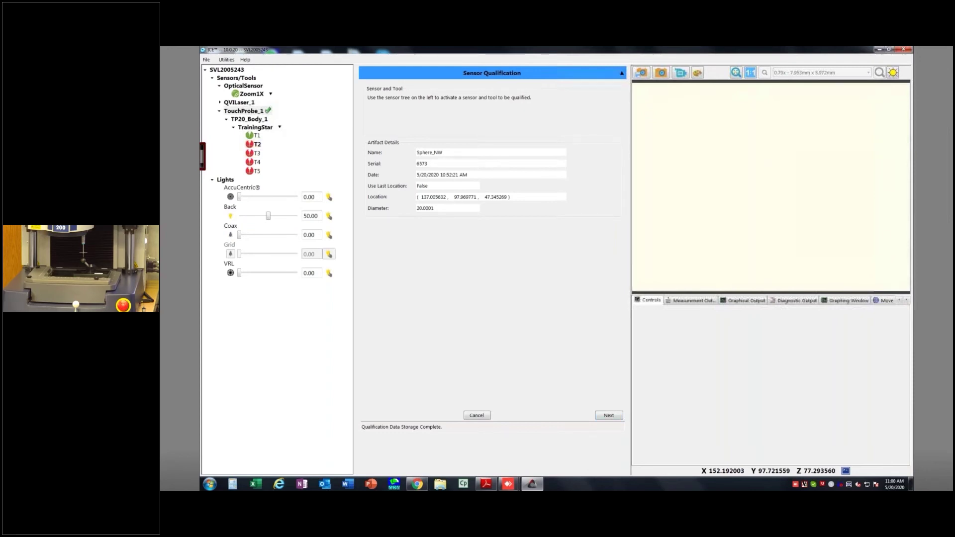
{"action": "left_click", "coordinate": [608, 415]}
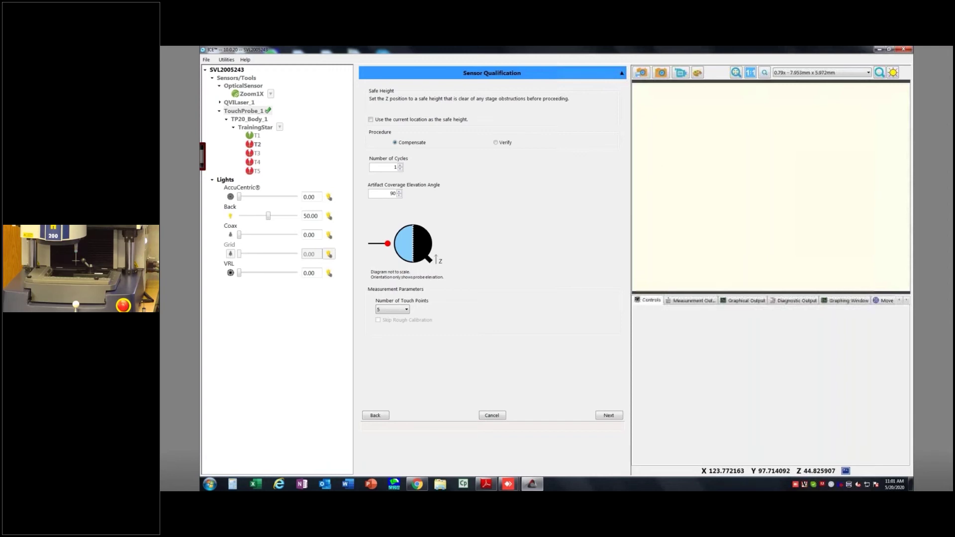
{"action": "left_click", "coordinate": [608, 415]}
{"action": "left_click", "coordinate": [608, 415]}
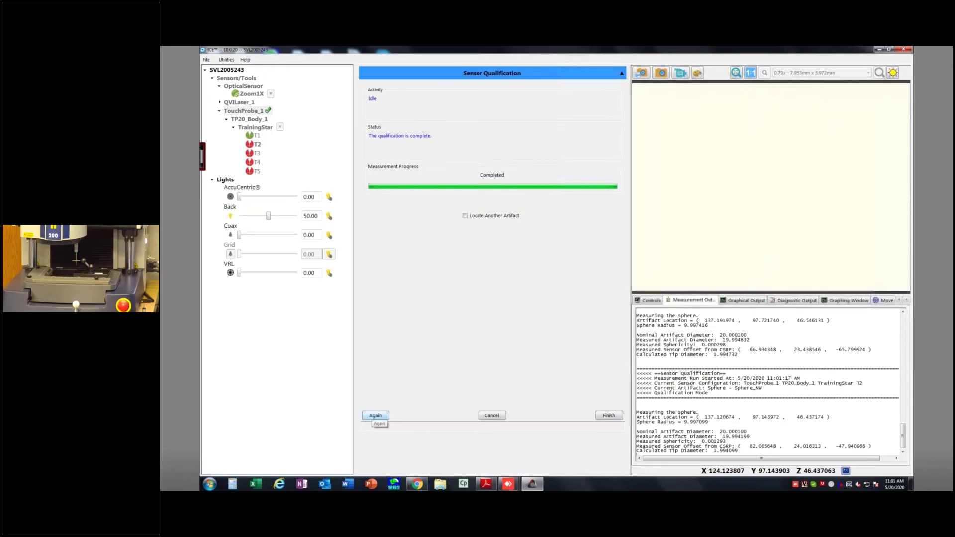
{"action": "left_click", "coordinate": [375, 415]}
{"action": "left_click", "coordinate": [586, 292]}
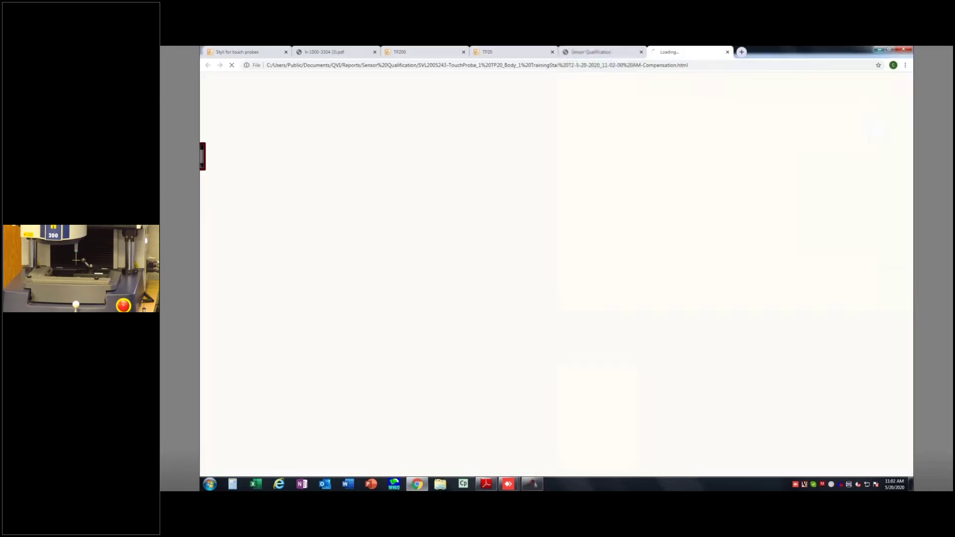
{"action": "left_click", "coordinate": [879, 49]}
Qualify TrainingStar tip T3 on Sphere_NW as the last tip of this run and store its measured offset
{"action": "left_click", "coordinate": [257, 153]}
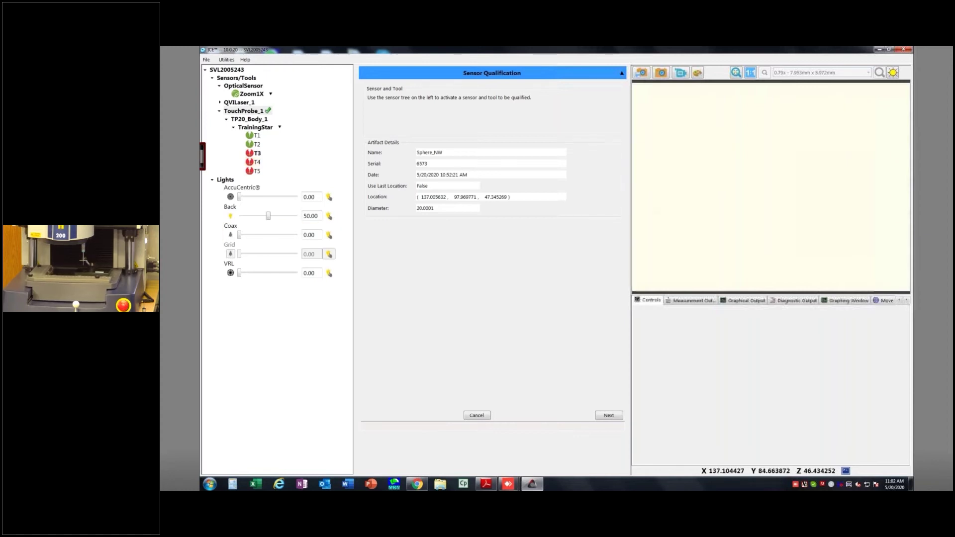
{"action": "left_click", "coordinate": [608, 415]}
{"action": "left_click", "coordinate": [608, 415]}
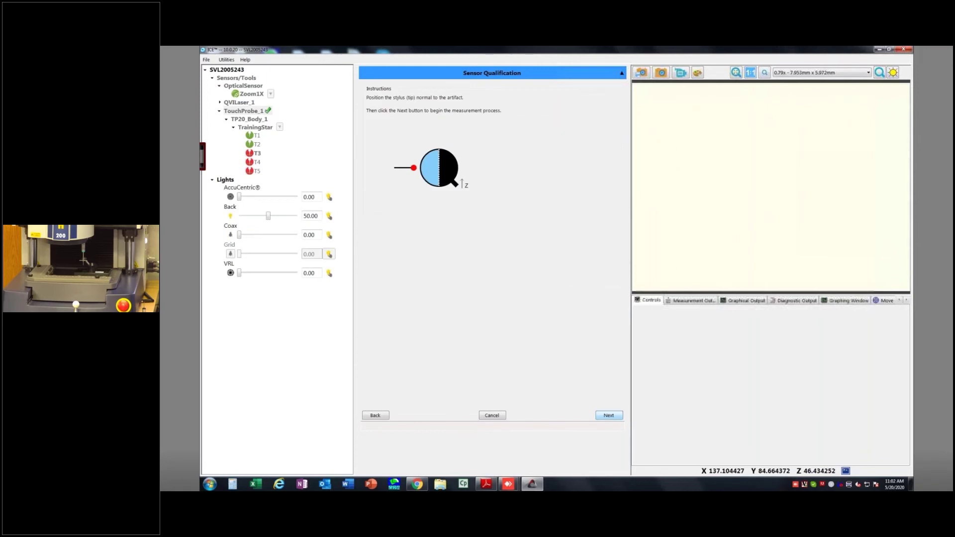
{"action": "left_click", "coordinate": [608, 416]}
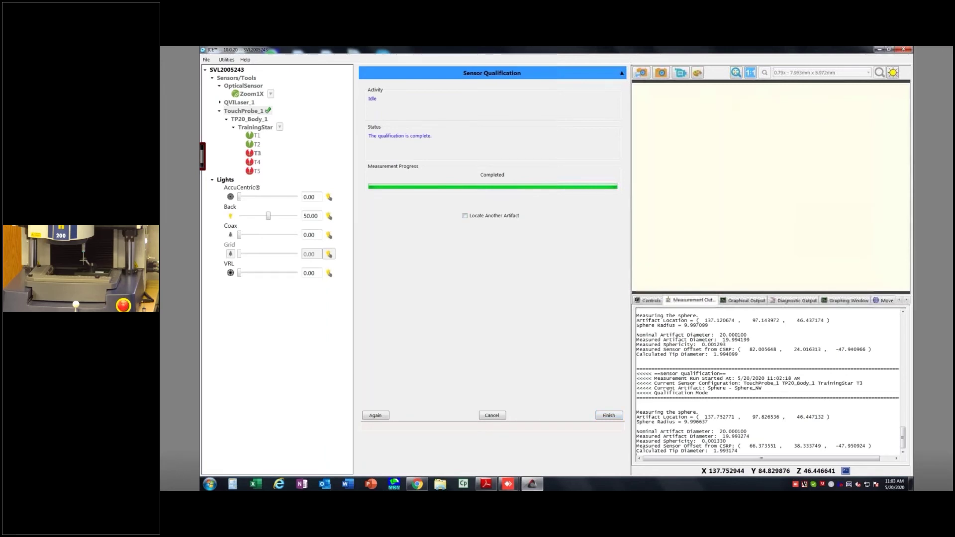
{"action": "left_click", "coordinate": [609, 415]}
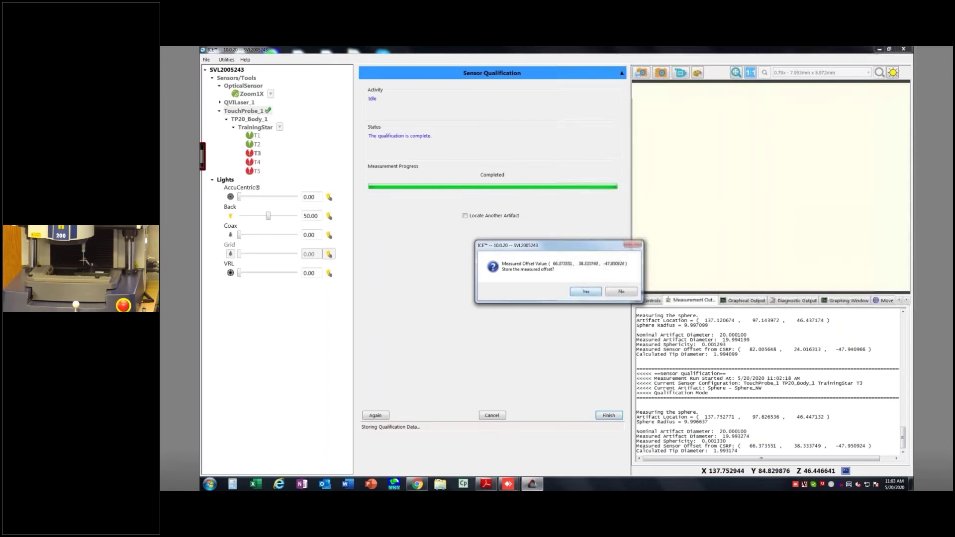
{"action": "left_click", "coordinate": [585, 292]}
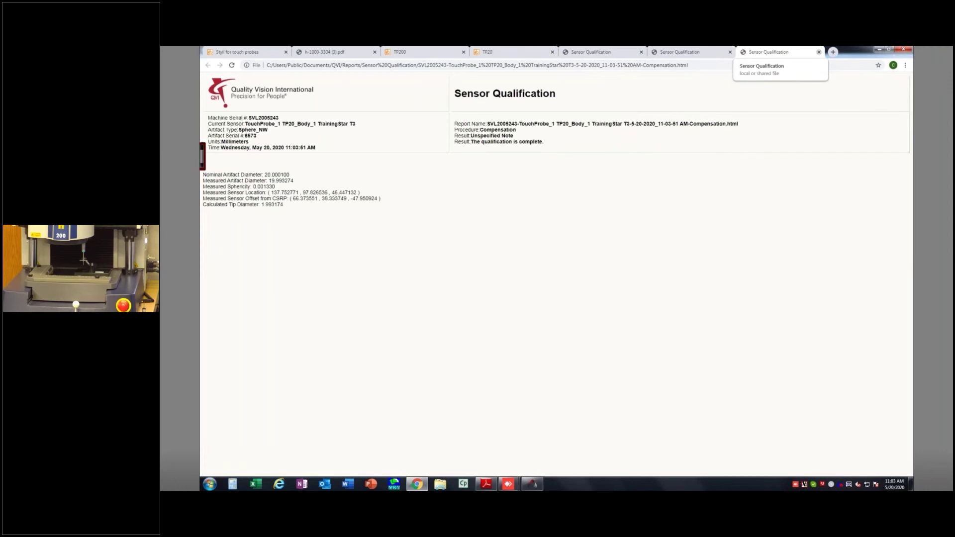
Close the T3, T2 and T1 compensation reports and confirm closing the Sensor Qualification wizard
{"action": "left_click", "coordinate": [818, 51]}
{"action": "left_click", "coordinate": [729, 52]}
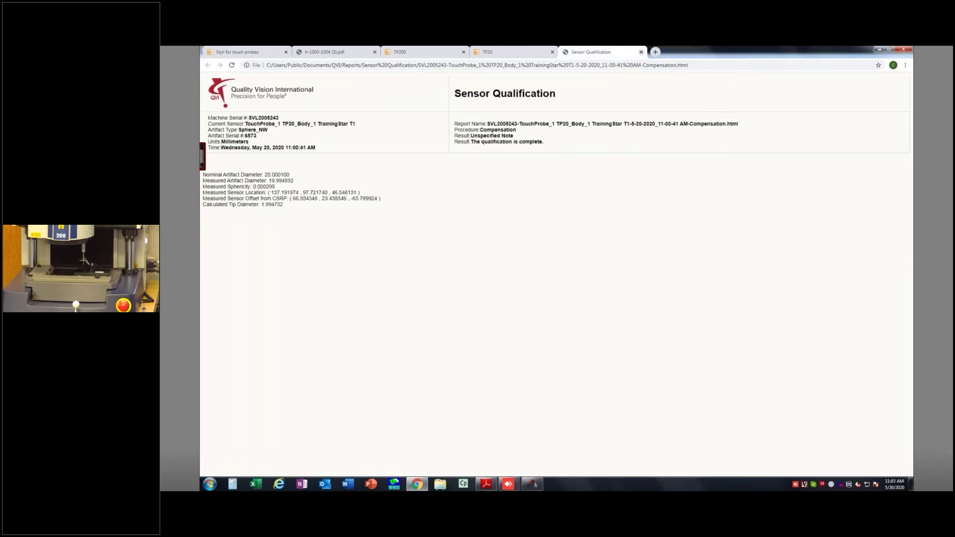
{"action": "left_click", "coordinate": [641, 52]}
{"action": "left_click", "coordinate": [879, 49]}
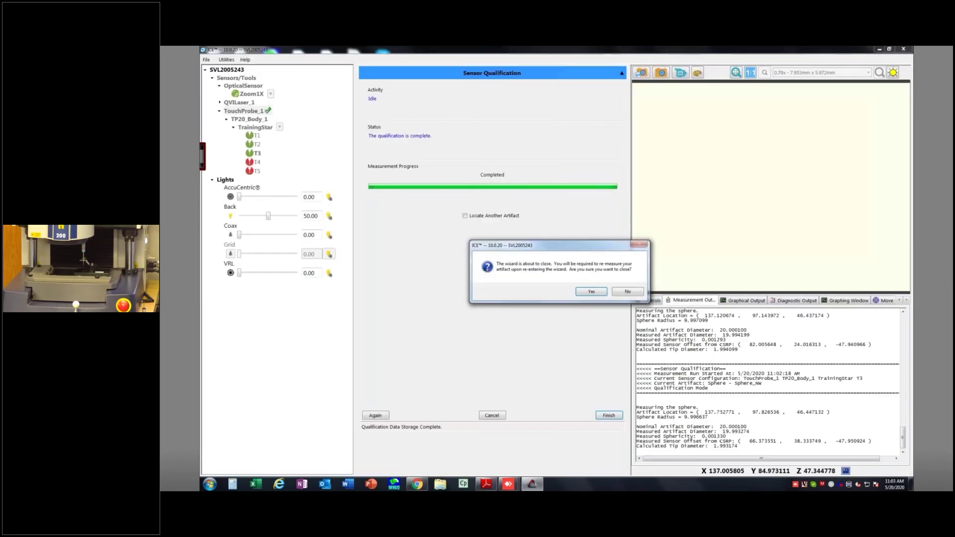
{"action": "left_click", "coordinate": [590, 292]}
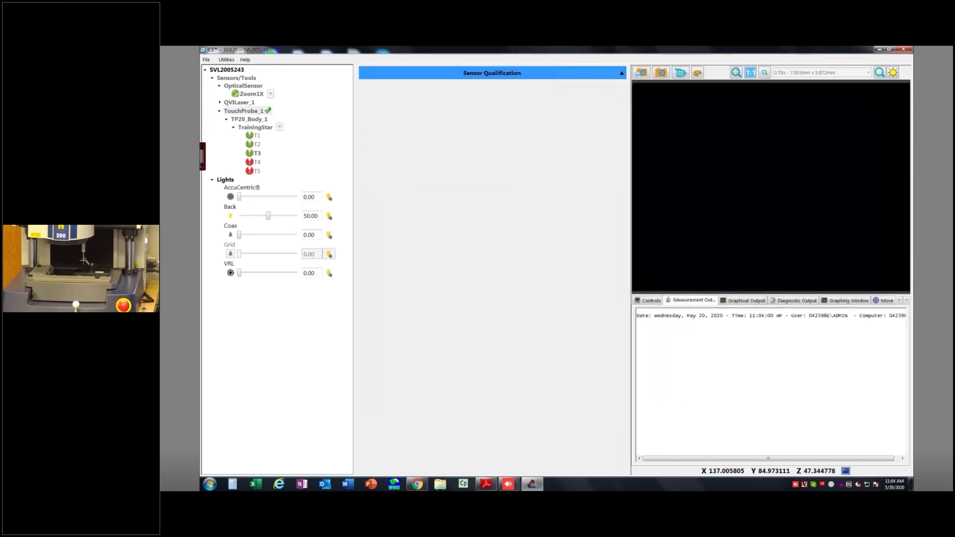
Manually detach the TrainingStar stylus from TP20_Body_1 and acknowledge its removal
{"action": "right_click", "coordinate": [261, 127]}
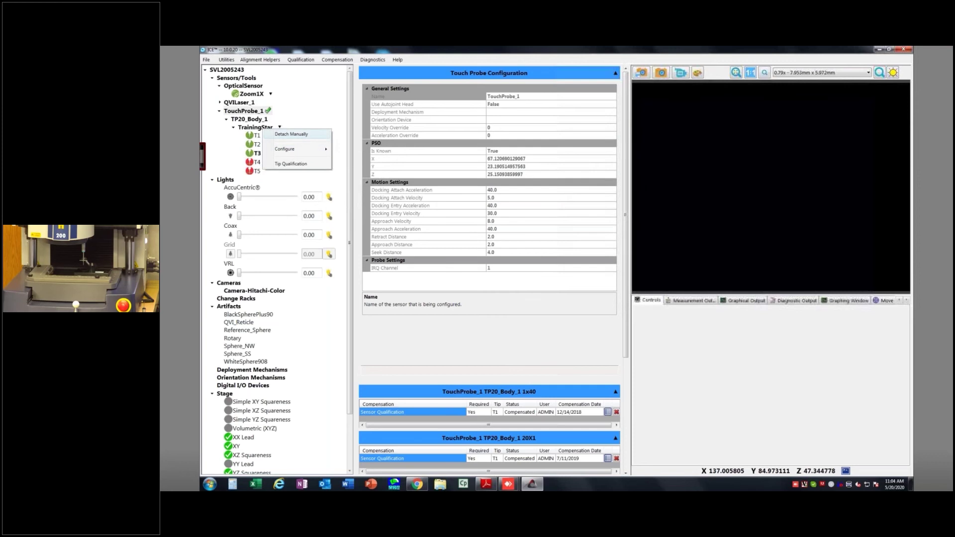
{"action": "left_click", "coordinate": [291, 134]}
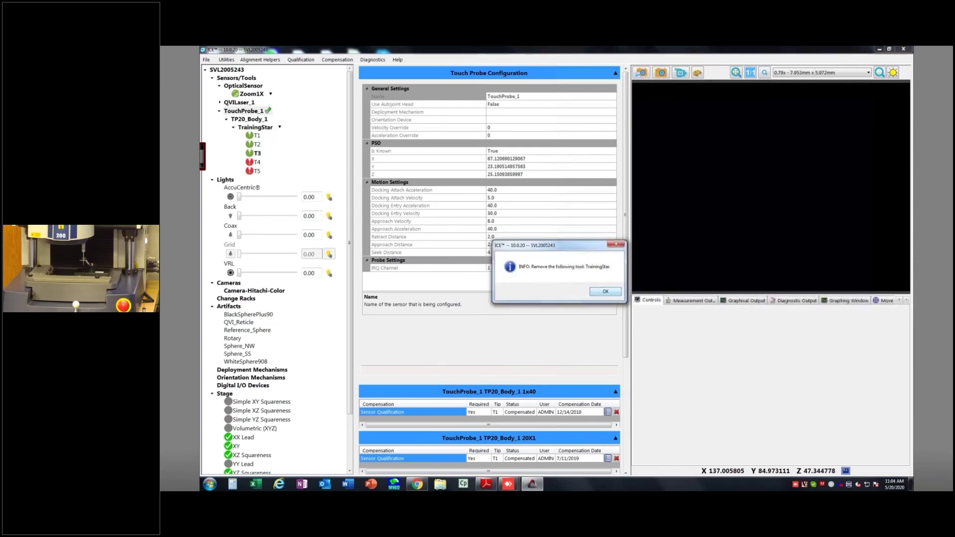
{"action": "left_click", "coordinate": [605, 291]}
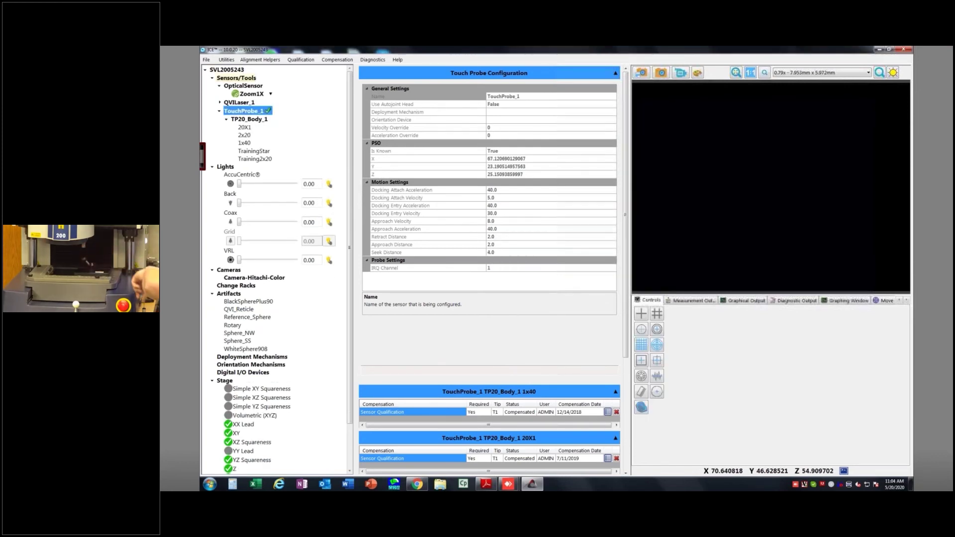
Make OpticalSensor the active sensor and exit ICE
{"action": "double_click", "coordinate": [243, 86]}
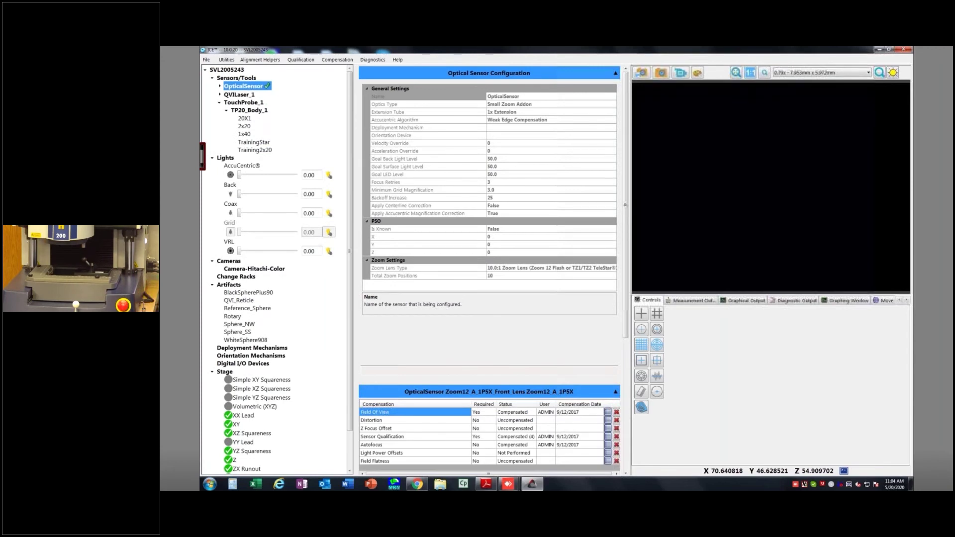
{"action": "left_click", "coordinate": [903, 49]}
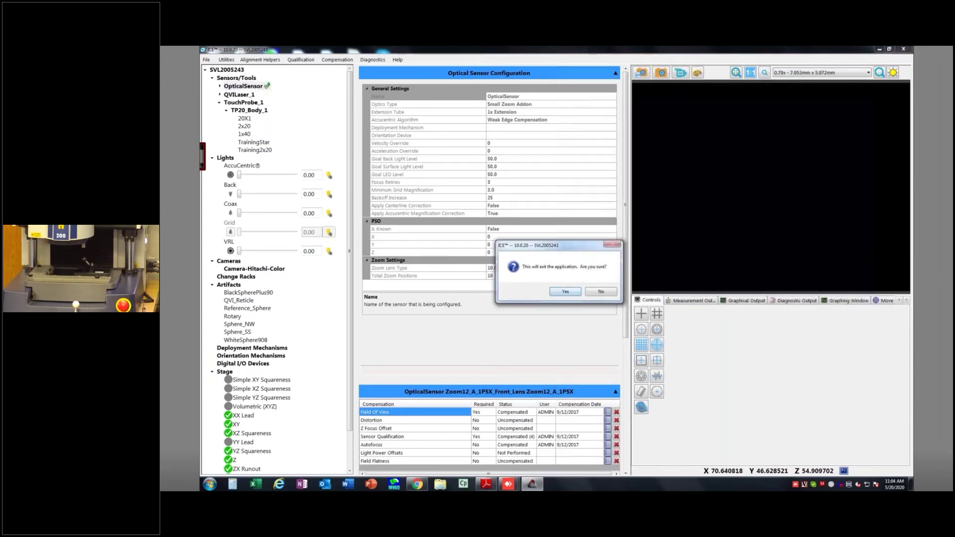
{"action": "key", "text": "Return"}
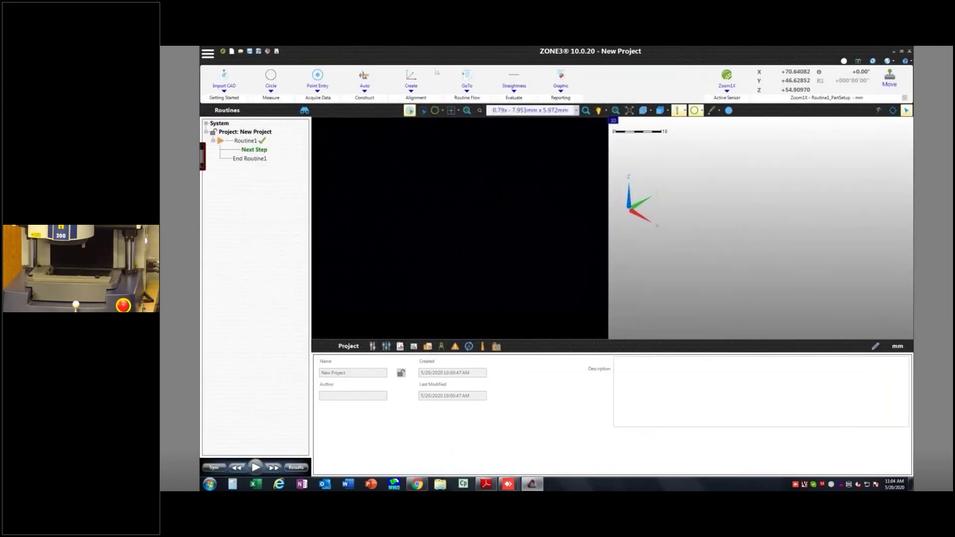
Check which tools are available for TouchProbe_1 among the active sensors in ZONE3 without attaching one
{"action": "left_click", "coordinate": [727, 90]}
{"action": "right_click", "coordinate": [716, 175]}
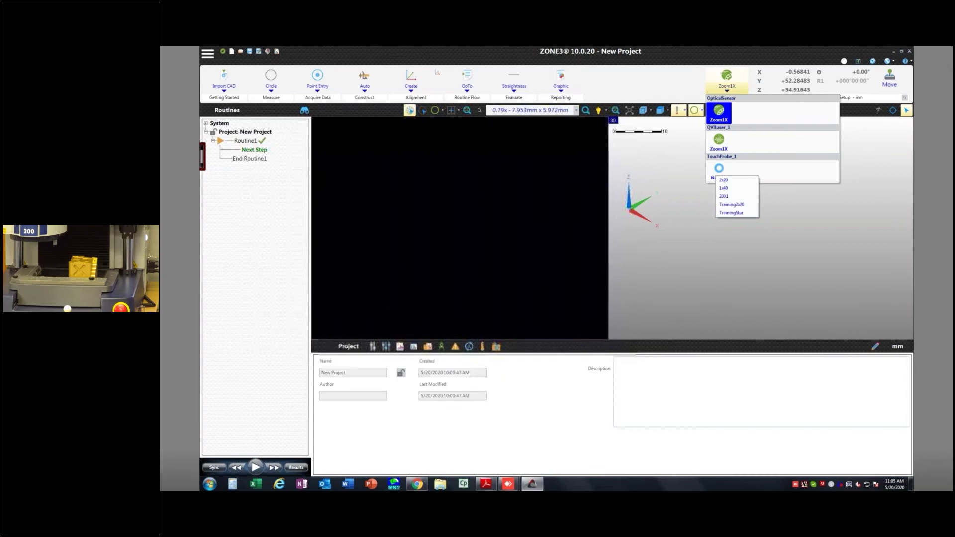
{"action": "key", "text": "Escape"}
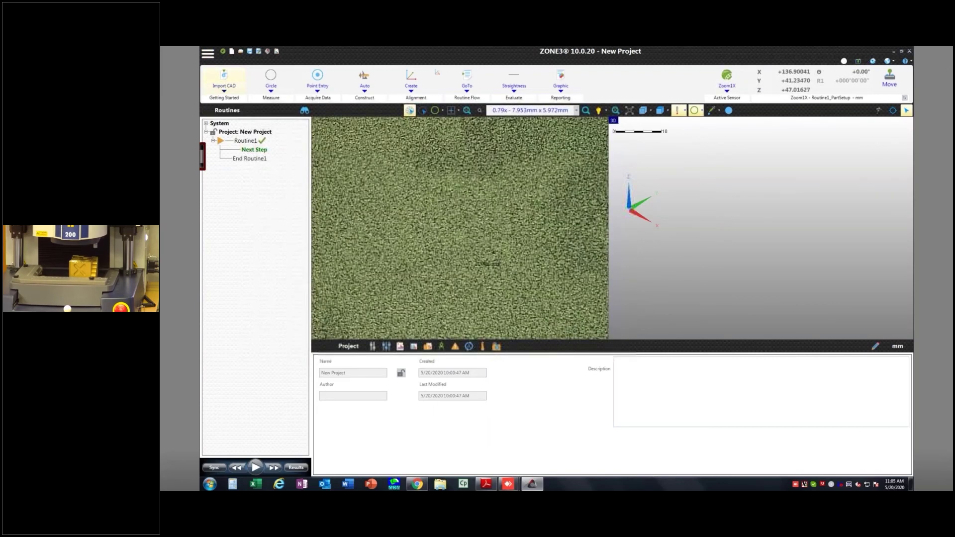
Import the CAD model ZONE3_Training_Part_RevB.stp with millimeters as its units
{"action": "left_click", "coordinate": [223, 76]}
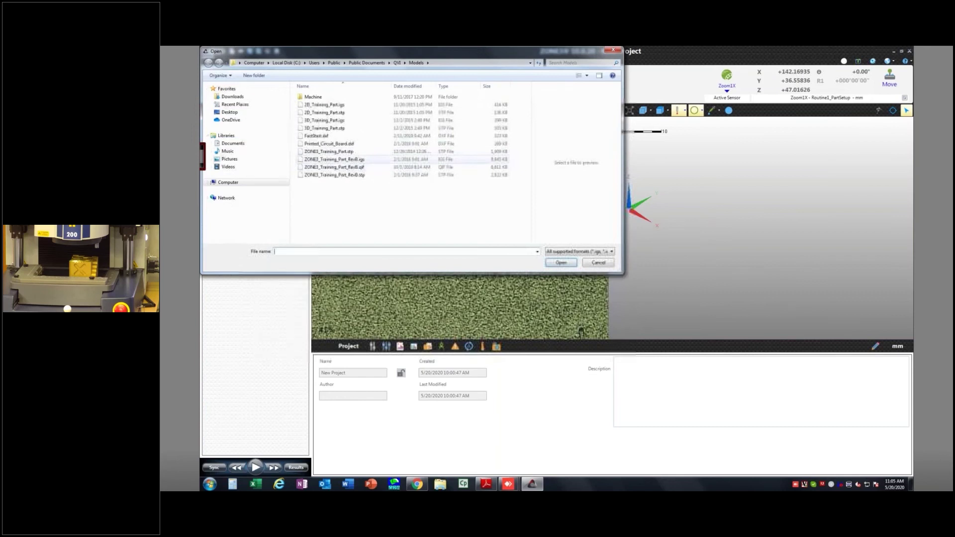
{"action": "double_click", "coordinate": [334, 174]}
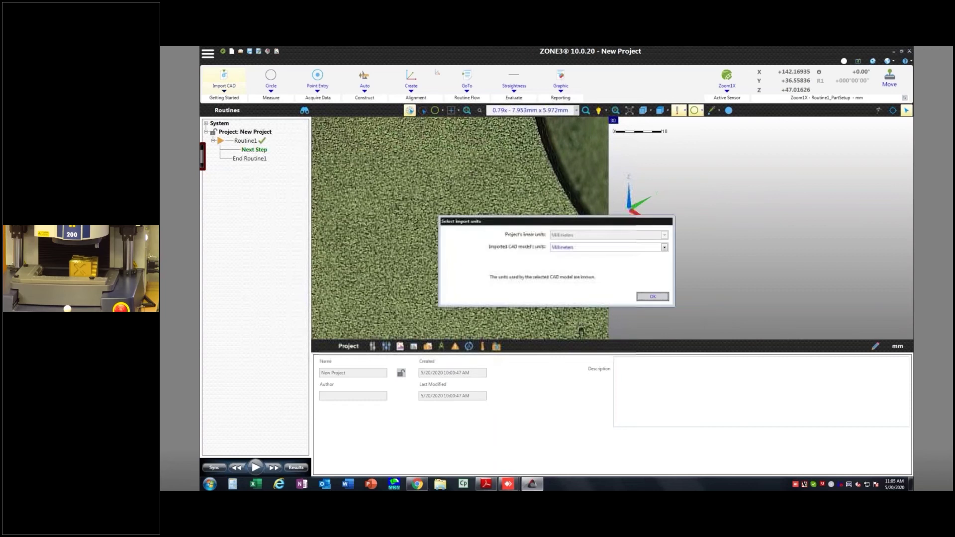
{"action": "left_click", "coordinate": [652, 297]}
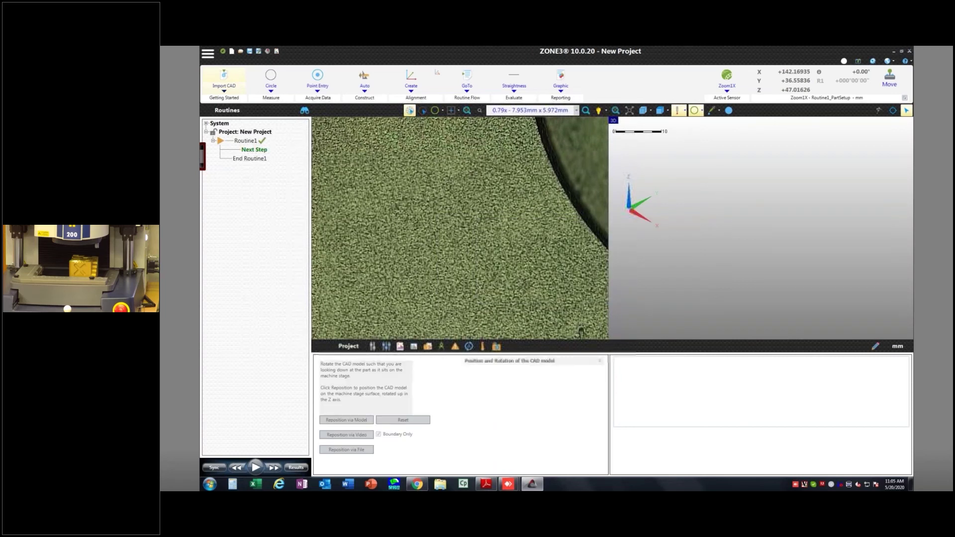
Enable Manual Part Setup, set the part zero at the end of the scalloped top edge on the model, and save the setup
{"action": "middle_click_drag", "start_coordinate": [796, 294], "coordinate": [815, 279]}
{"action": "left_click", "coordinate": [619, 362]}
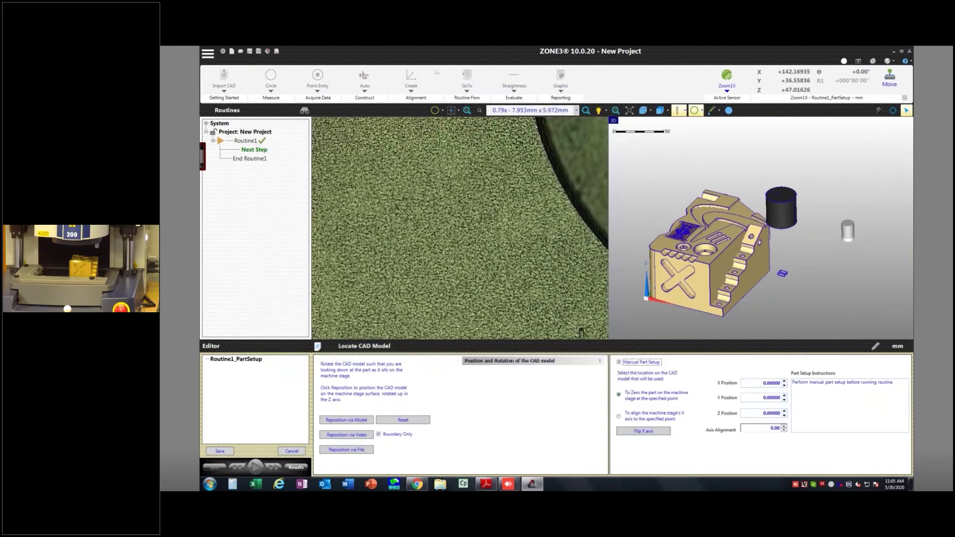
{"action": "left_click", "coordinate": [666, 252]}
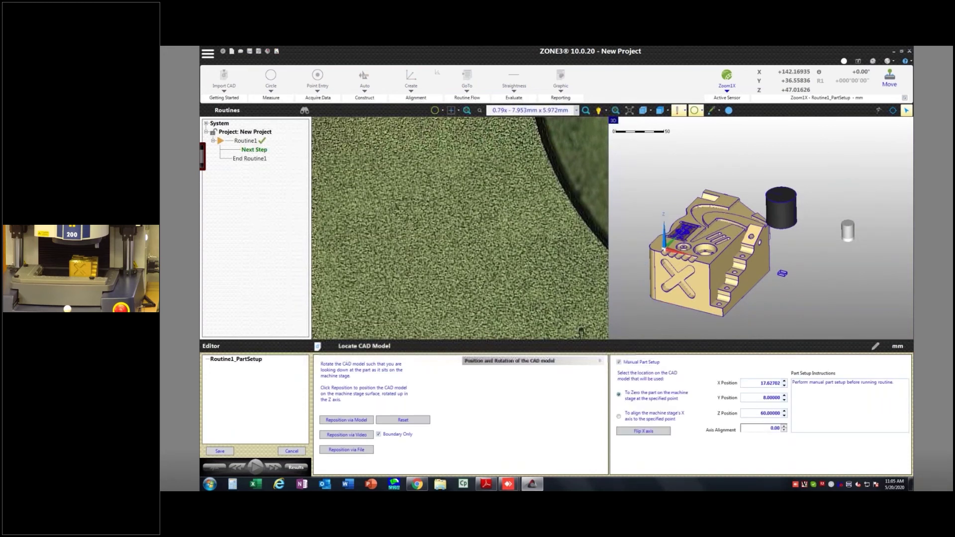
{"action": "scroll", "coordinate": [667, 251], "scroll_direction": "up", "scroll_amount": 5}
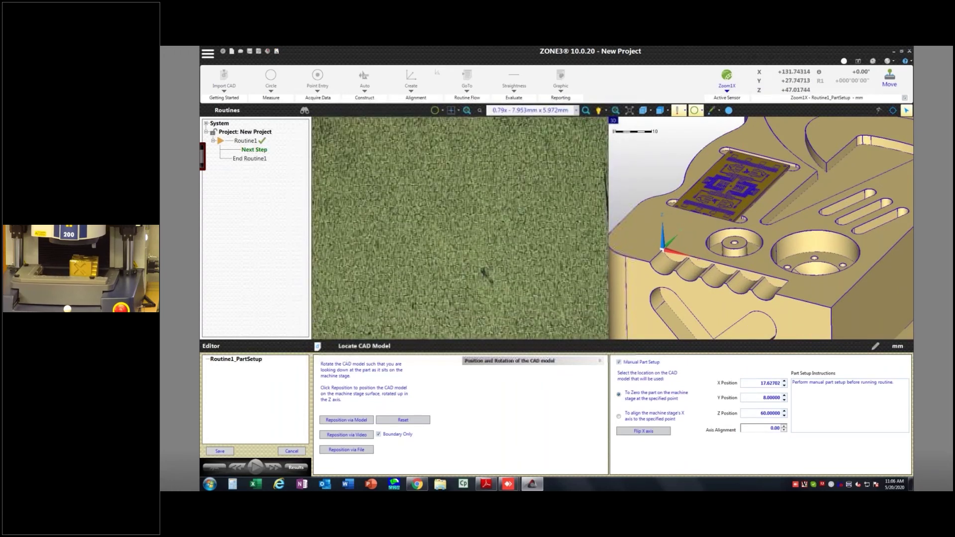
{"action": "left_click", "coordinate": [220, 451]}
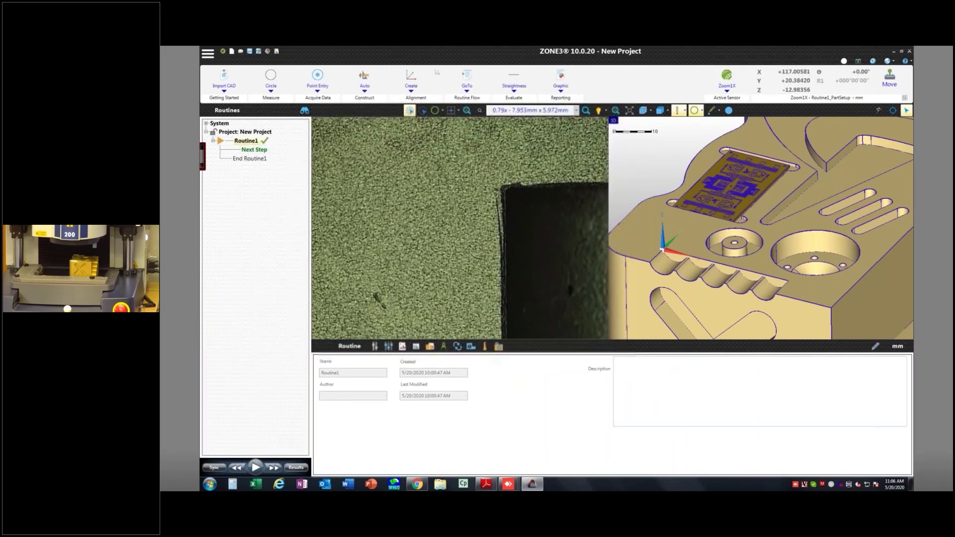
Choose the Crosshair target for acquiring data, close the Focus Tool settings, and run Routine1
{"action": "left_click", "coordinate": [318, 91]}
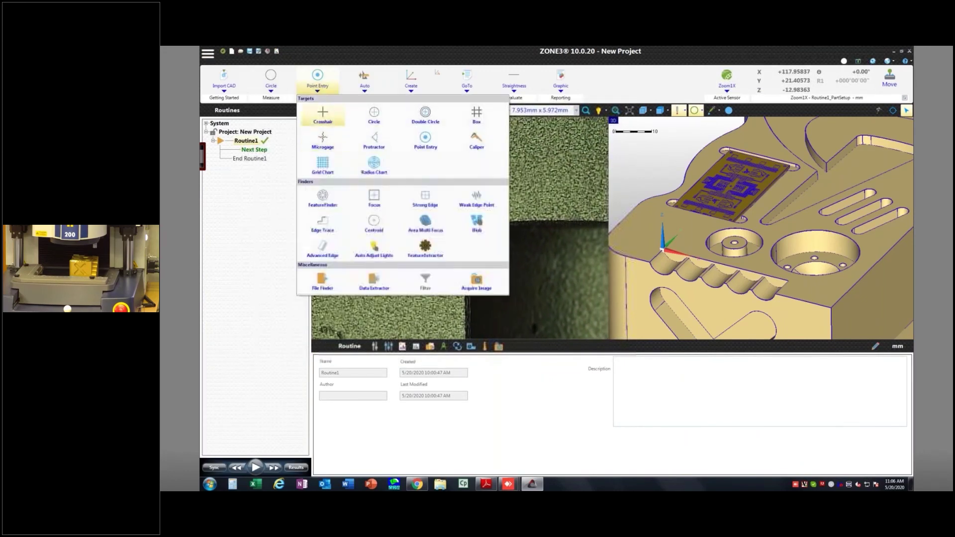
{"action": "left_click", "coordinate": [324, 120]}
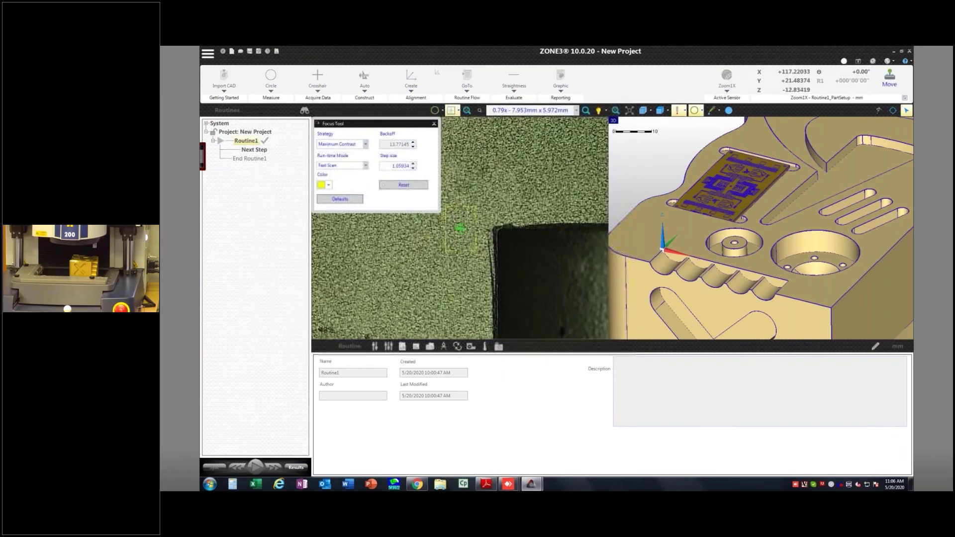
{"action": "left_click", "coordinate": [434, 124]}
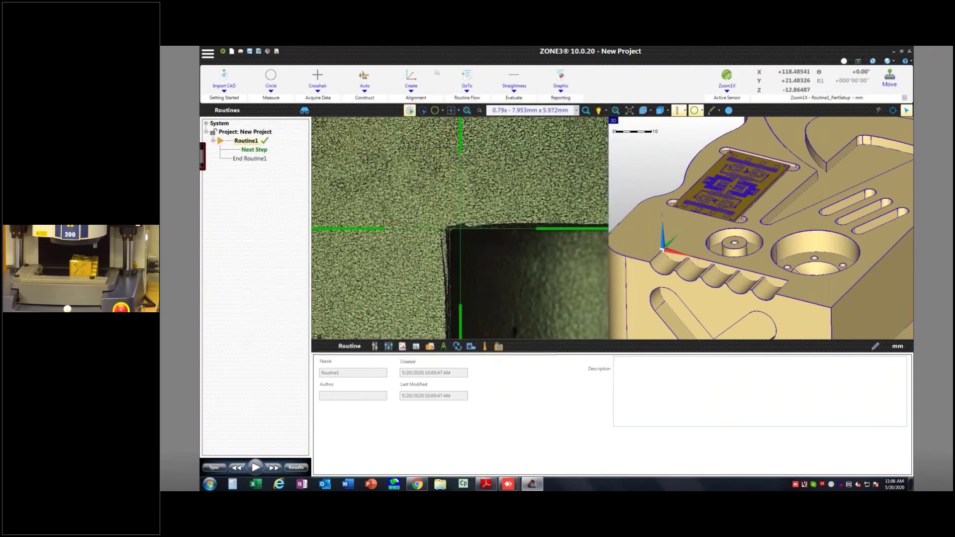
{"action": "left_click", "coordinate": [255, 467]}
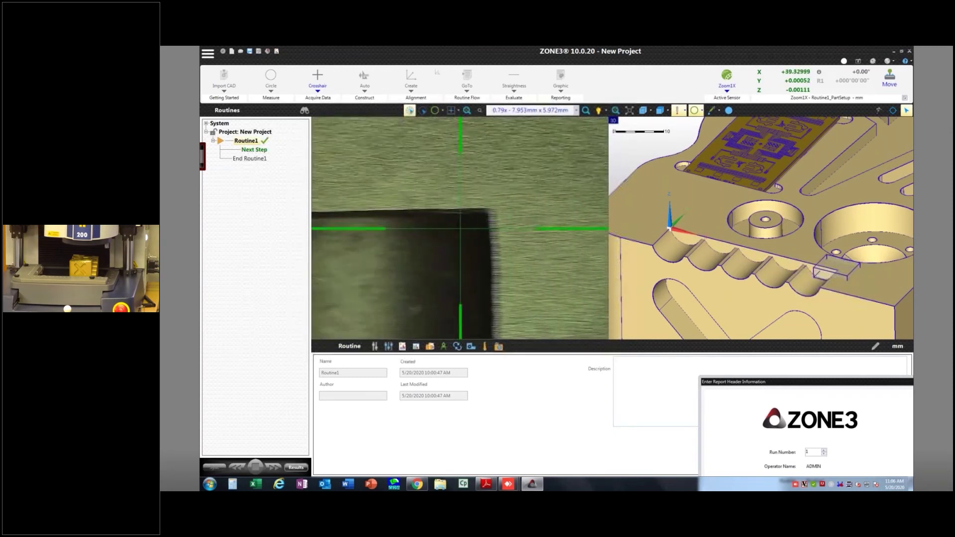
Using a top view with the sensor graphic hidden, line up the crosshair with the far corner of the scalloped edge
{"action": "scroll", "coordinate": [810, 276], "scroll_direction": "down", "scroll_amount": 3}
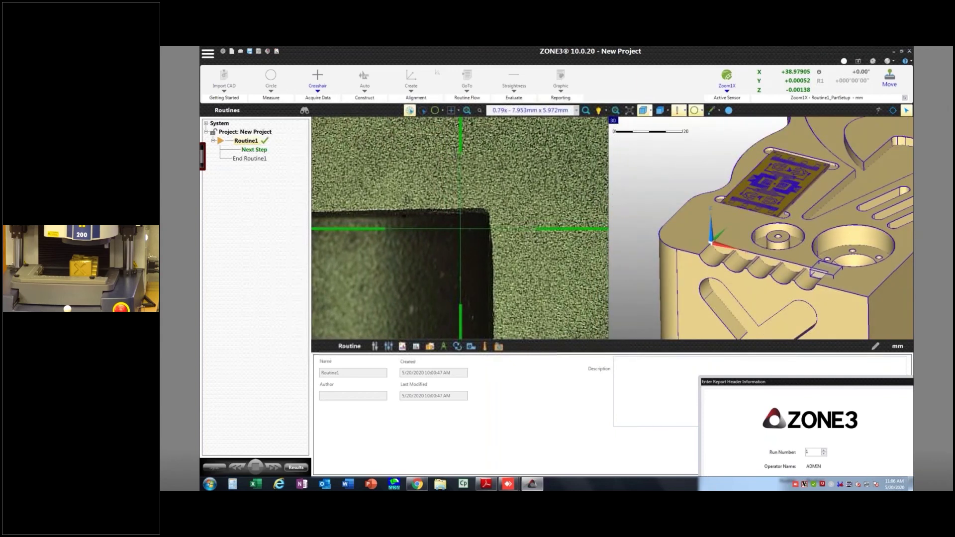
{"action": "left_click", "coordinate": [650, 111]}
{"action": "left_click", "coordinate": [652, 122]}
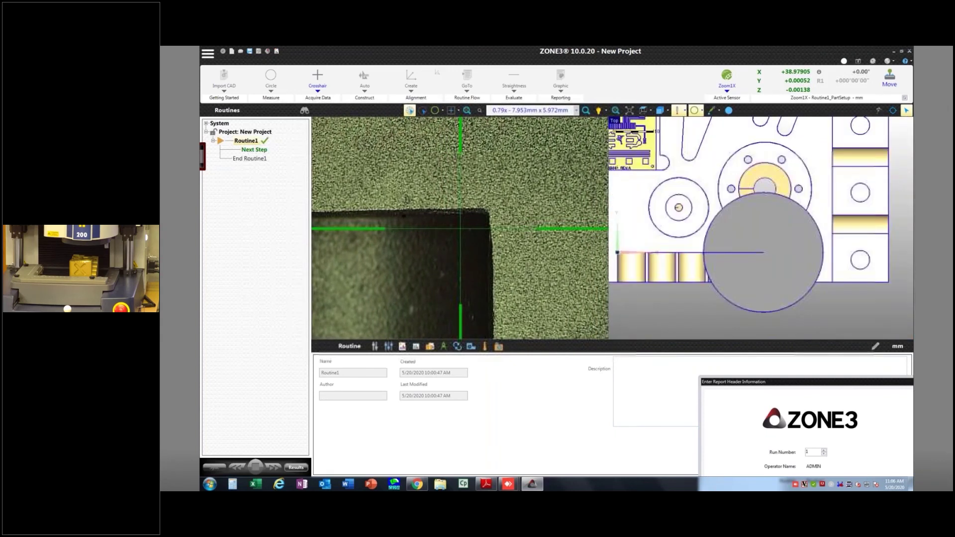
{"action": "left_click", "coordinate": [676, 110]}
{"action": "left_click", "coordinate": [676, 111]}
{"action": "left_click", "coordinate": [676, 111]}
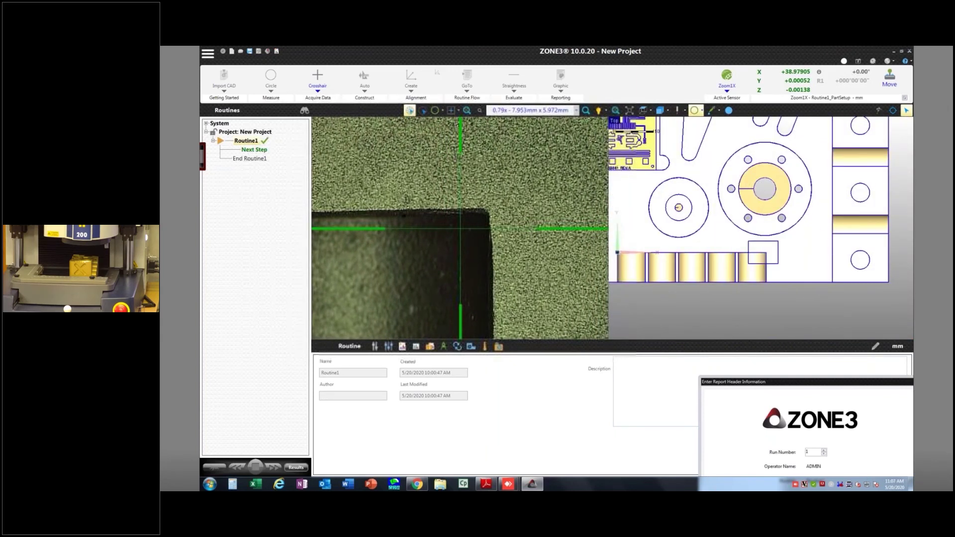
{"action": "scroll", "coordinate": [760, 252], "scroll_direction": "up", "scroll_amount": 1}
{"action": "scroll", "coordinate": [761, 253], "scroll_direction": "up", "scroll_amount": 3}
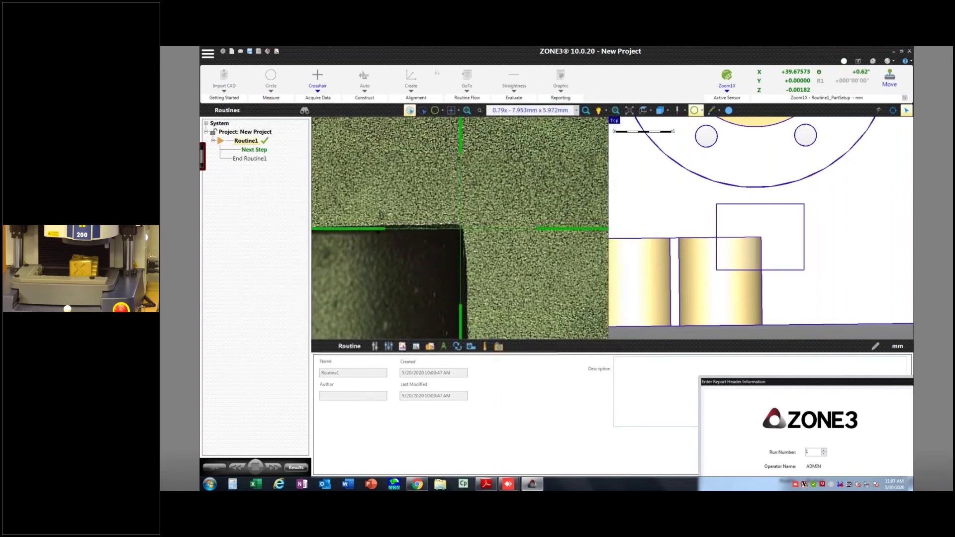
Dismiss the report header information so the Routine1 run can finish
{"action": "scroll", "coordinate": [725, 249], "scroll_direction": "down", "scroll_amount": 9}
{"action": "middle_click_drag", "start_coordinate": [724, 249], "coordinate": [700, 239]}
{"action": "scroll", "coordinate": [721, 229], "scroll_direction": "down", "scroll_amount": 1}
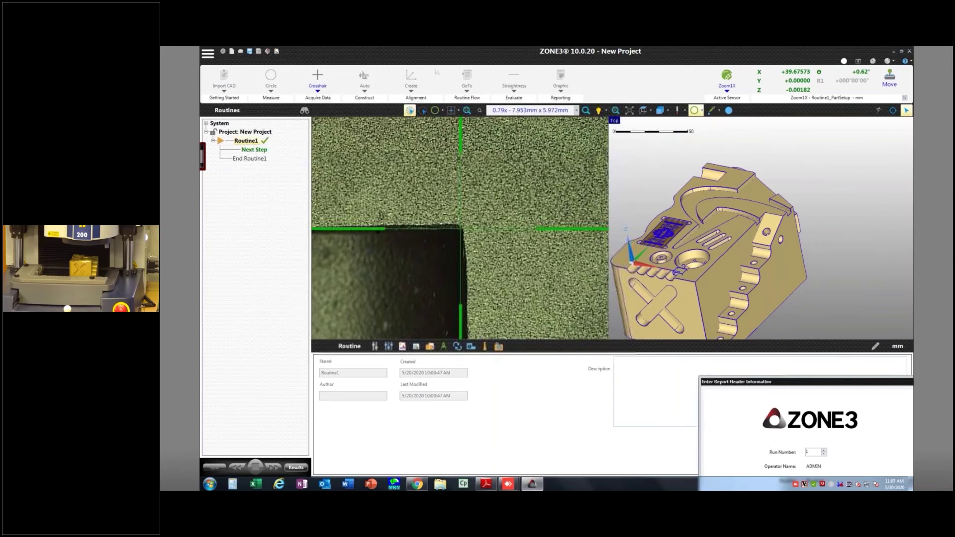
{"action": "left_click", "coordinate": [753, 432]}
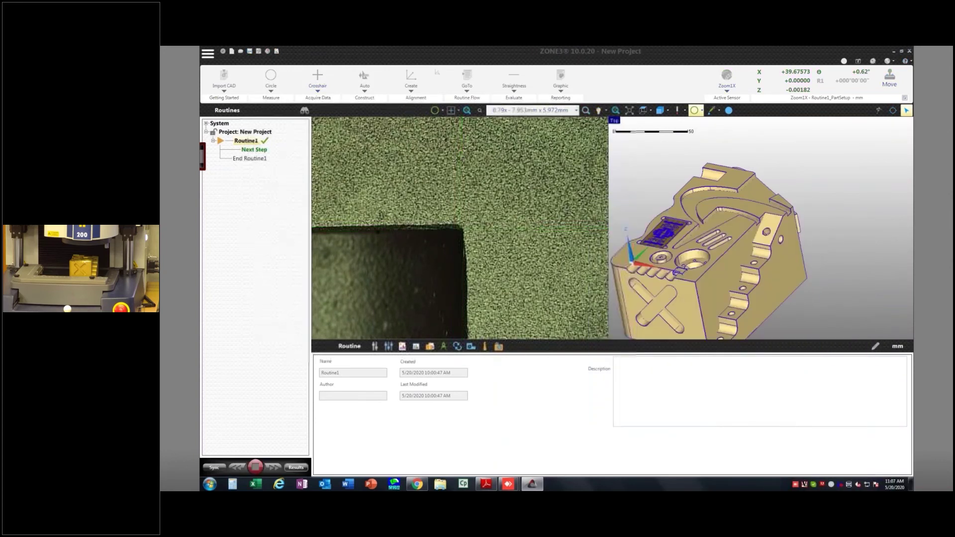
Start a plane measurement on the model's uppermost flat face and set the video magnification to 6.93x
{"action": "left_click", "coordinate": [270, 91]}
{"action": "left_click", "coordinate": [400, 116]}
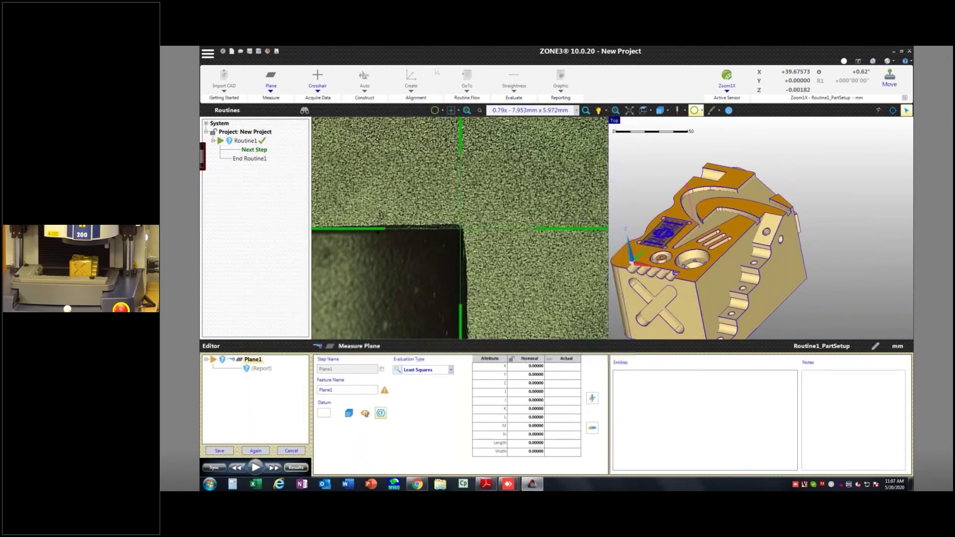
{"action": "left_click", "coordinate": [731, 226]}
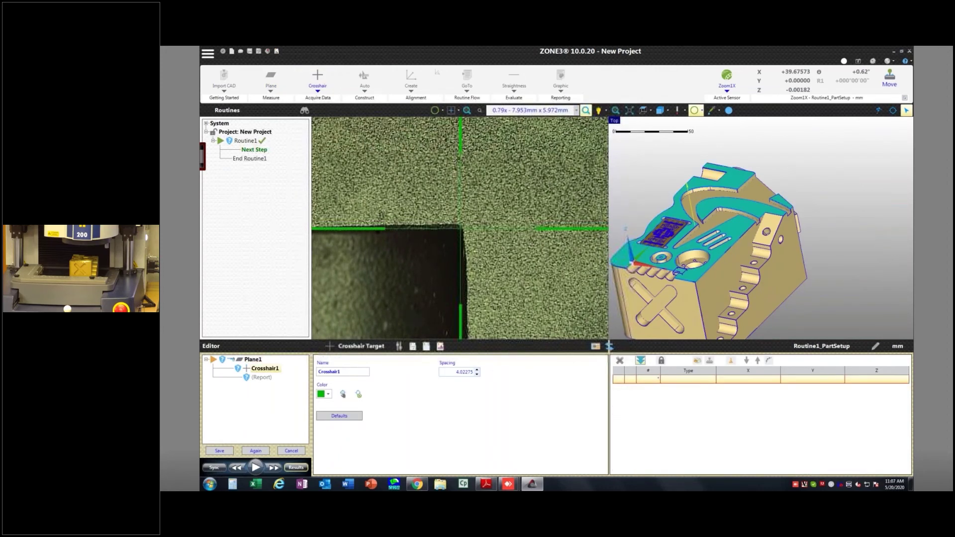
{"action": "left_click", "coordinate": [586, 110]}
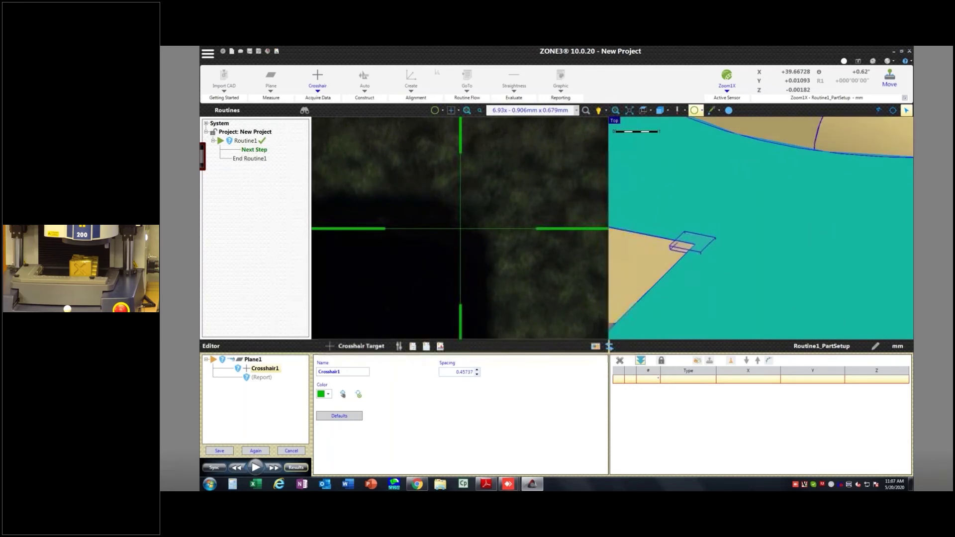
{"action": "scroll", "coordinate": [716, 248], "scroll_direction": "down", "scroll_amount": 8}
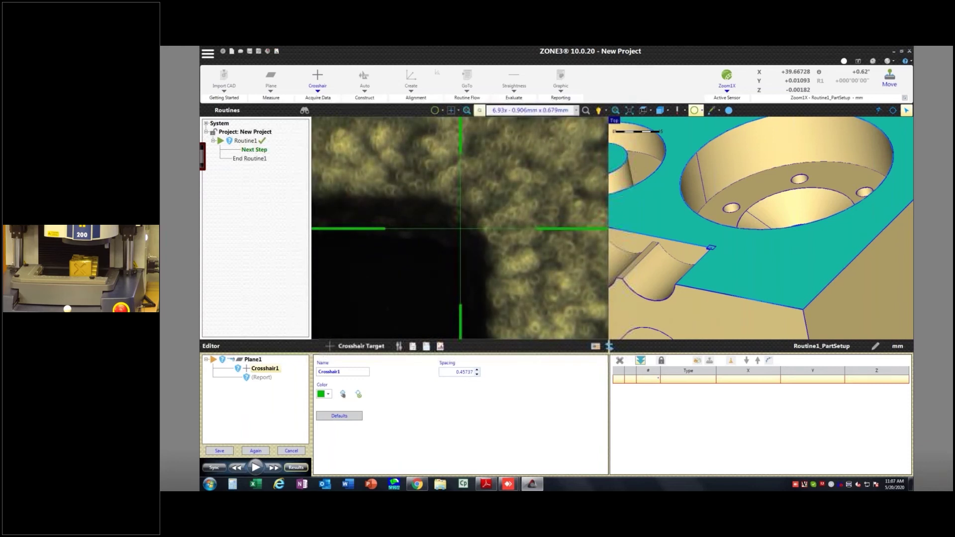
Place four Focus points spread around the top face, run the plane measurement, and save it as datum A
{"action": "left_click", "coordinate": [317, 92]}
{"action": "left_click", "coordinate": [375, 200]}
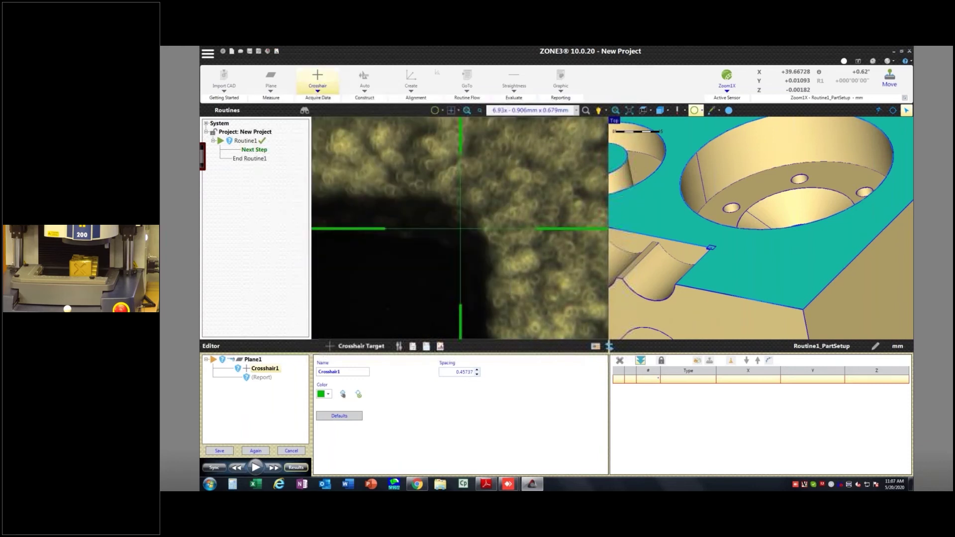
{"action": "middle_click_drag", "start_coordinate": [858, 214], "coordinate": [861, 267]}
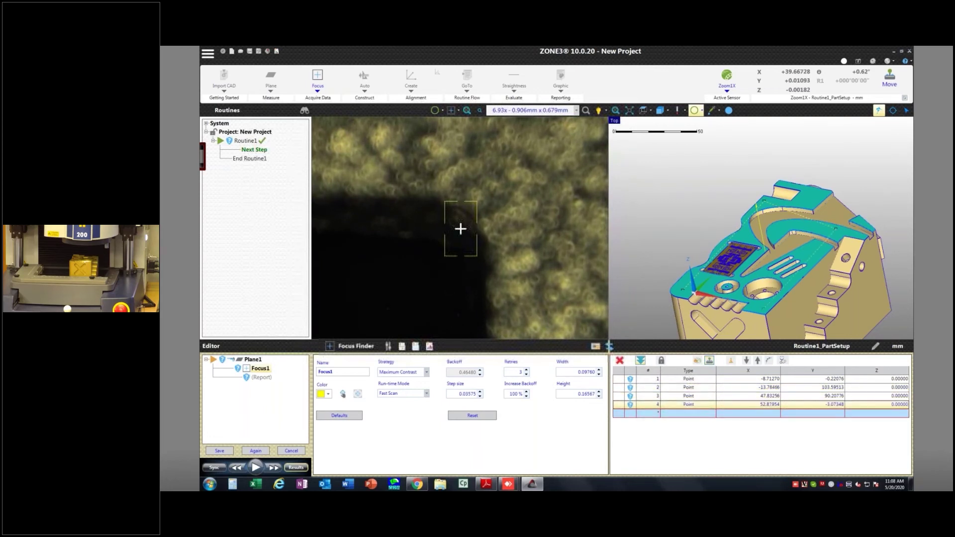
{"action": "middle_click_drag", "start_coordinate": [786, 269], "coordinate": [778, 232]}
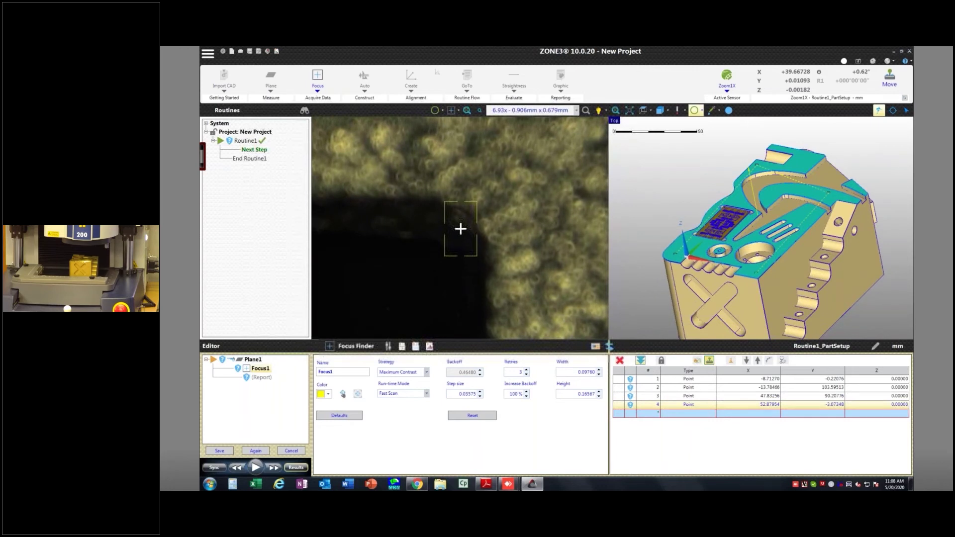
{"action": "left_click", "coordinate": [255, 468]}
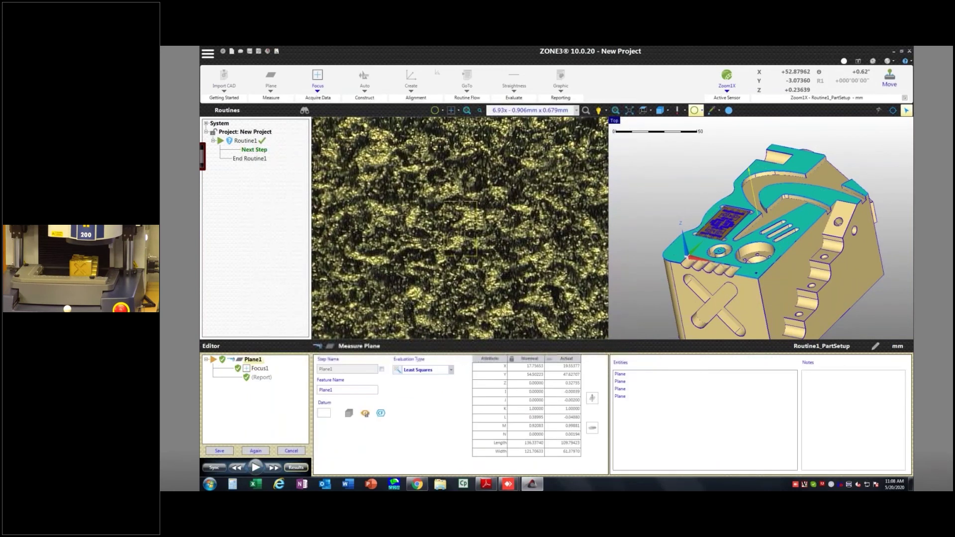
{"action": "left_click", "coordinate": [219, 450]}
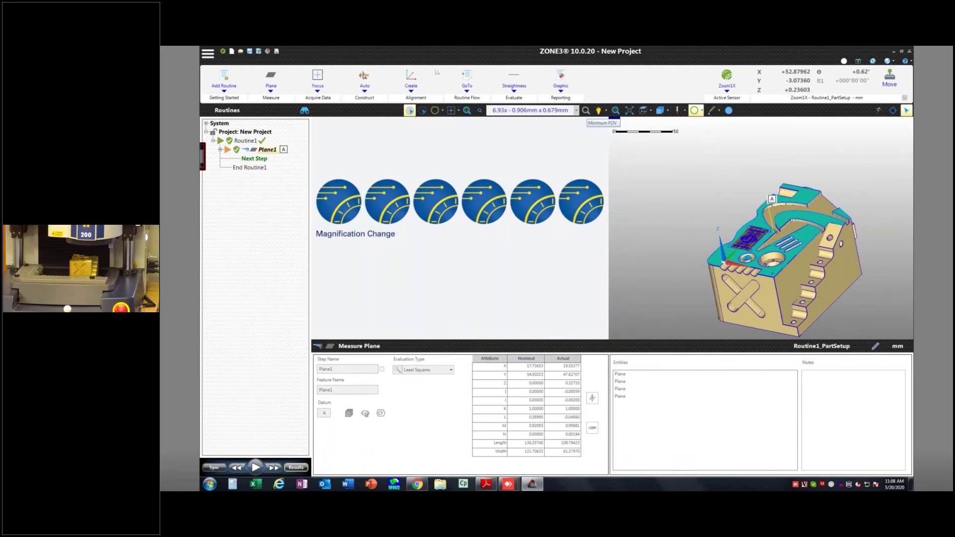
Set the video magnification to 0.79x and apply the 50BackLow named lighting set
{"action": "left_click", "coordinate": [575, 110]}
{"action": "left_click", "coordinate": [576, 110]}
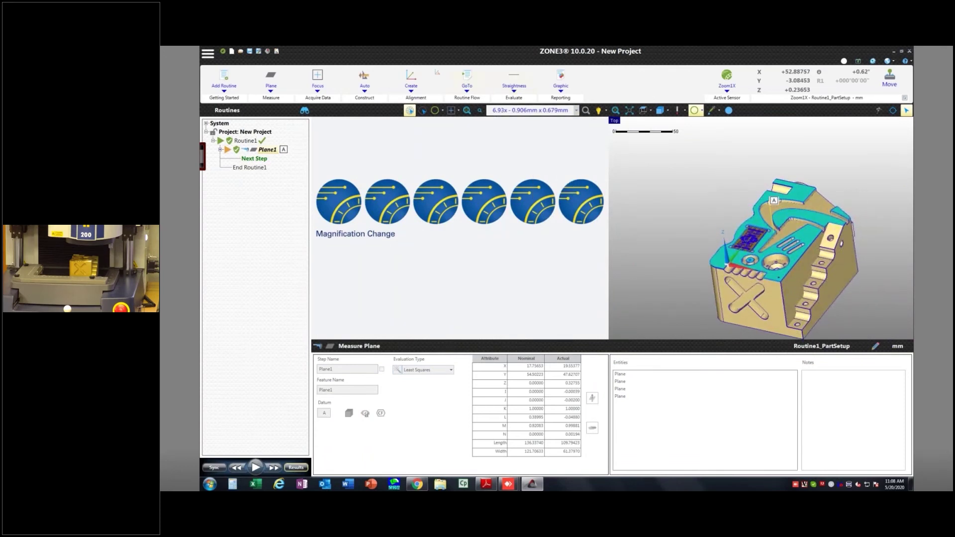
{"action": "left_click", "coordinate": [600, 111]}
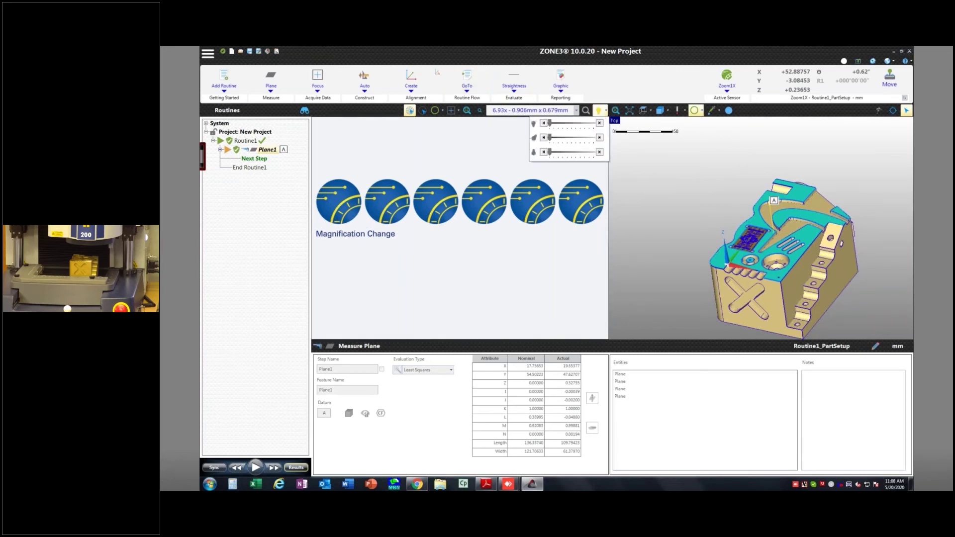
{"action": "left_click", "coordinate": [599, 110]}
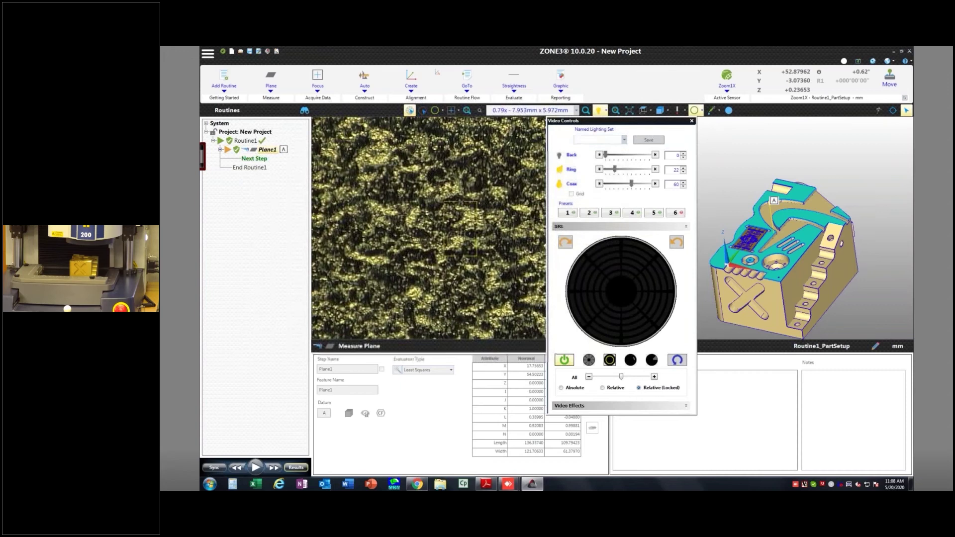
{"action": "left_click", "coordinate": [624, 140]}
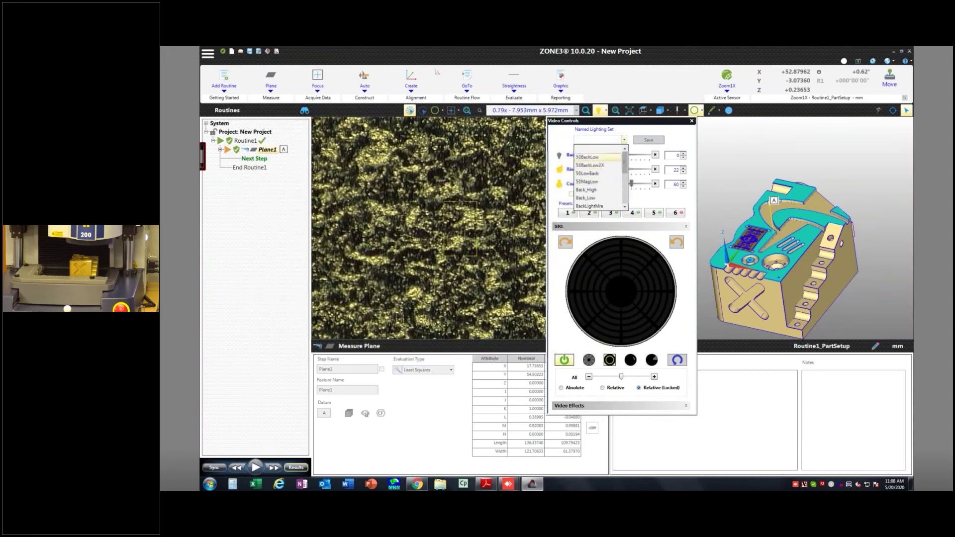
{"action": "left_click", "coordinate": [592, 157]}
{"action": "left_click", "coordinate": [599, 110]}
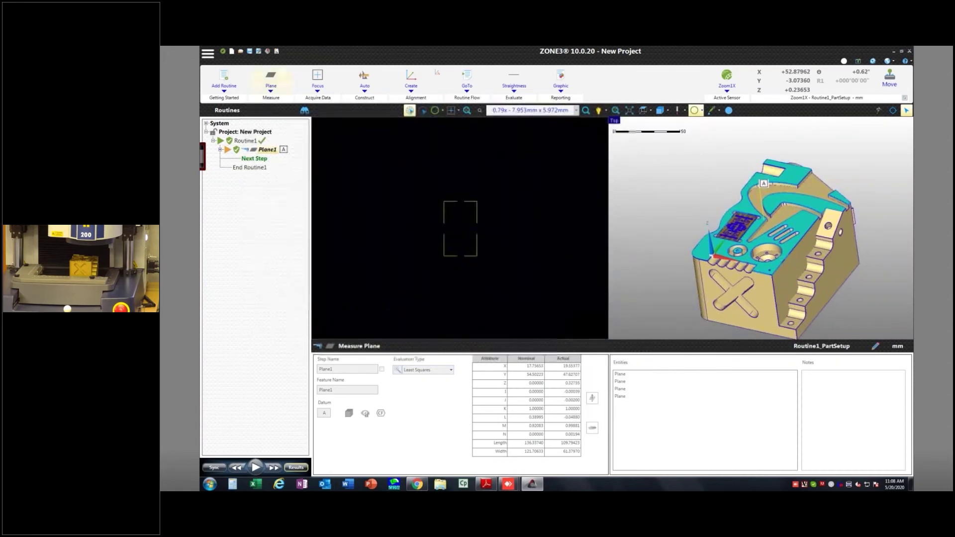
Start a line measurement on the two front edge segments beside the scallops, assign datum B, and choose FeatureFinder to acquire it
{"action": "left_click", "coordinate": [271, 85]}
{"action": "left_click", "coordinate": [316, 122]}
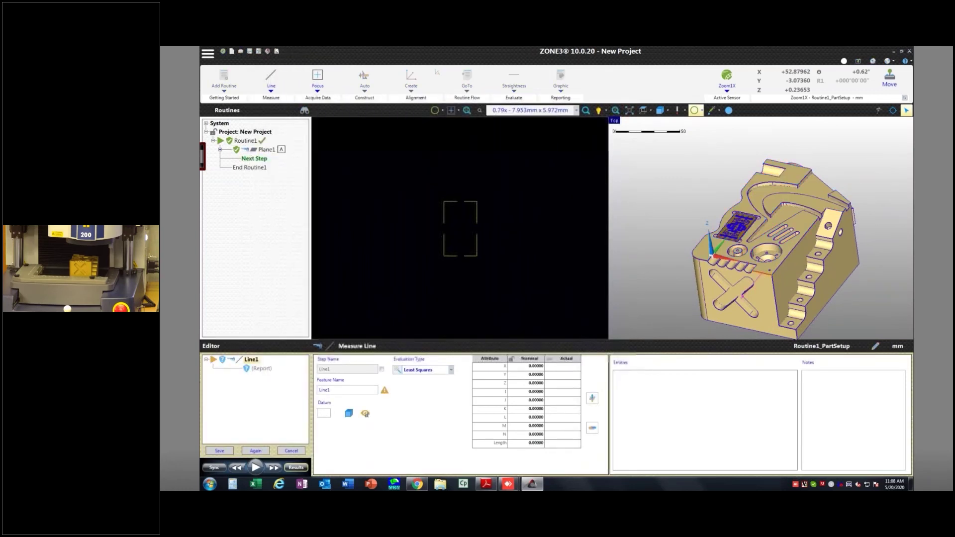
{"action": "scroll", "coordinate": [744, 296], "scroll_direction": "up", "scroll_amount": 6}
{"action": "middle_click_drag", "start_coordinate": [745, 295], "coordinate": [741, 254]}
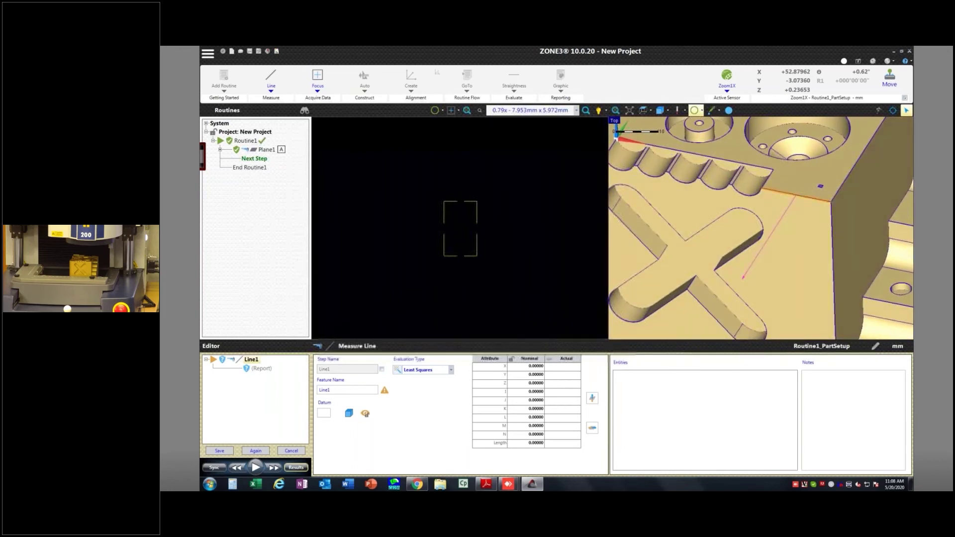
{"action": "left_click", "coordinate": [795, 195]}
{"action": "middle_click_drag", "start_coordinate": [791, 199], "coordinate": [875, 238]}
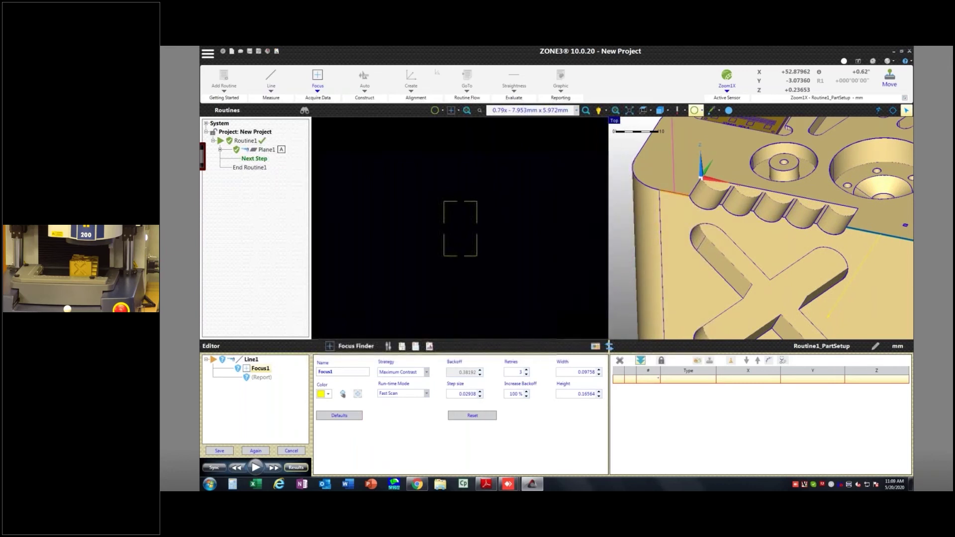
{"action": "scroll", "coordinate": [691, 220], "scroll_direction": "down", "scroll_amount": 6}
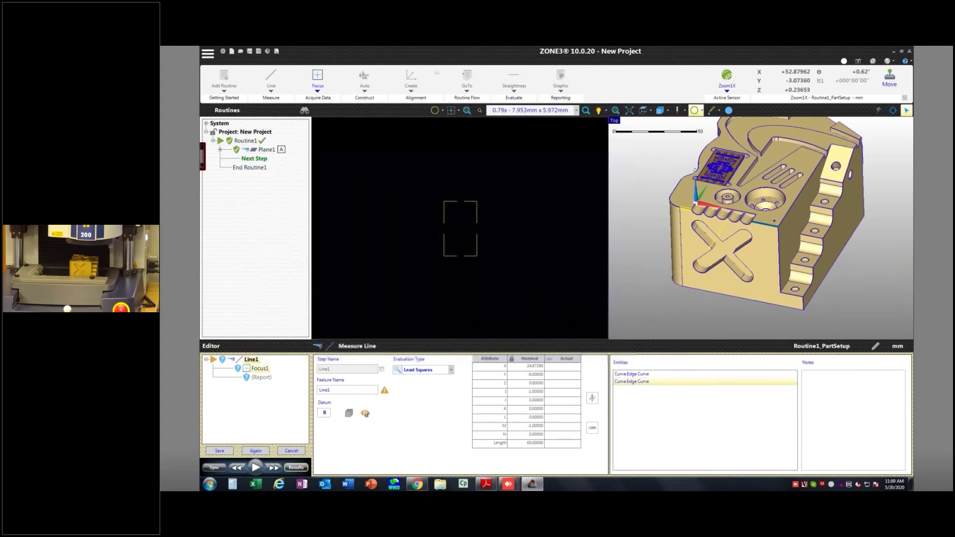
{"action": "left_click", "coordinate": [317, 89]}
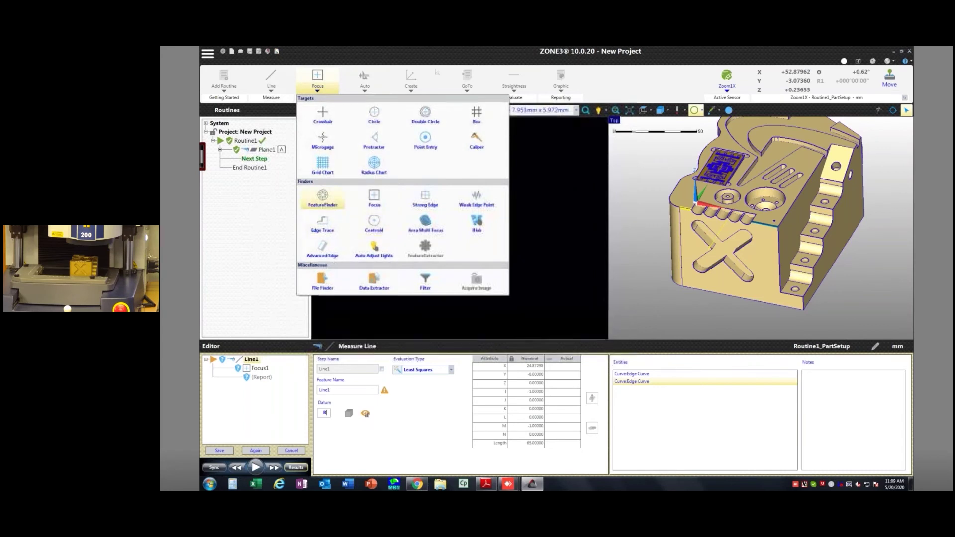
{"action": "left_click", "coordinate": [323, 199]}
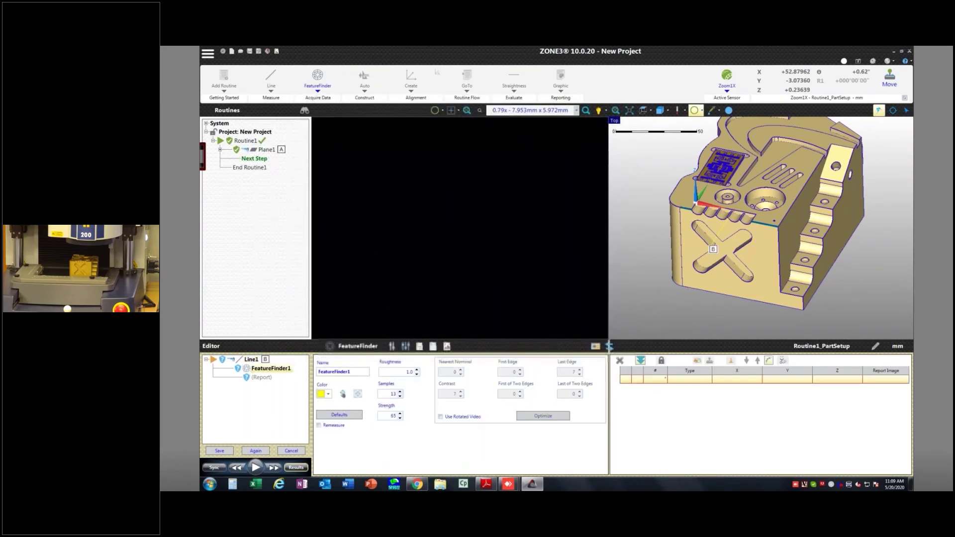
{"action": "left_click", "coordinate": [768, 360]}
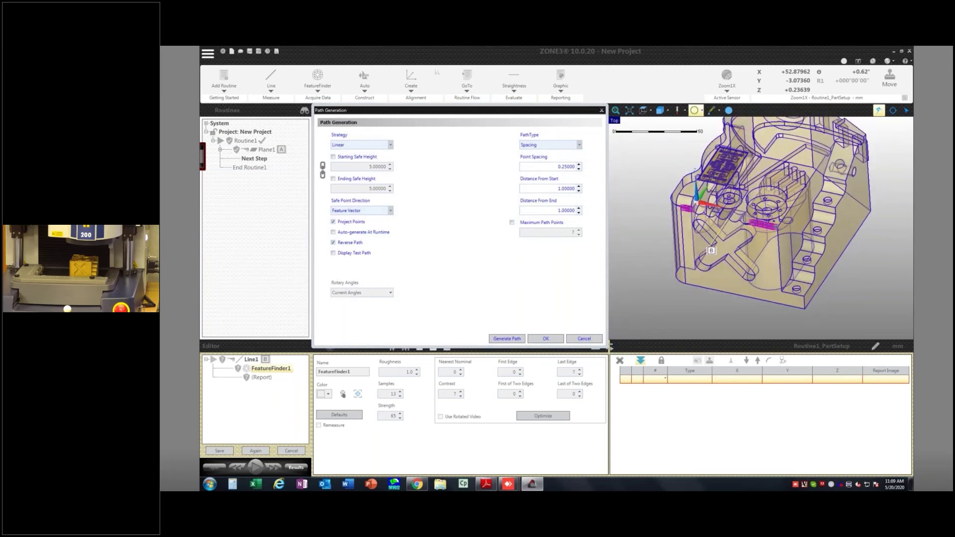
{"action": "middle_click_drag", "start_coordinate": [760, 249], "coordinate": [753, 213]}
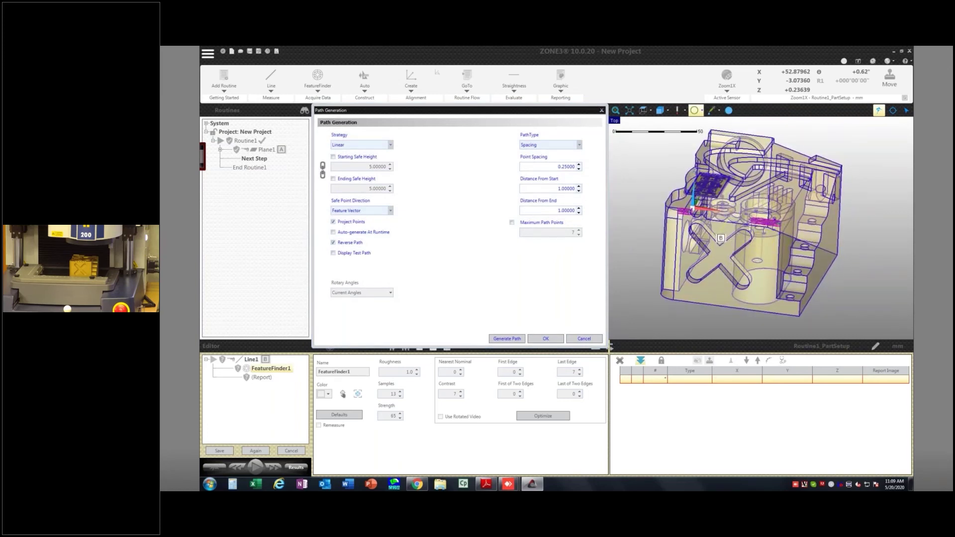
{"action": "left_click", "coordinate": [584, 339]}
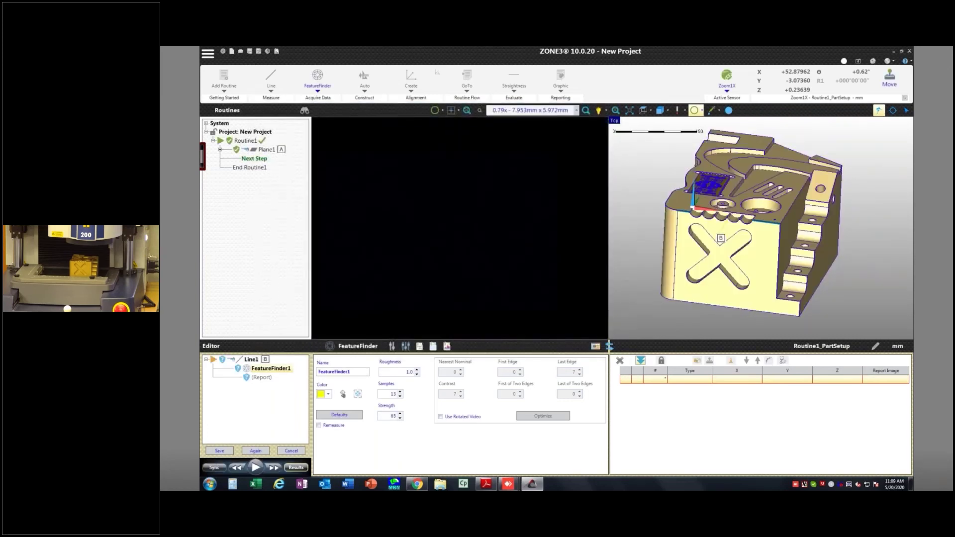
Choose a different preset magnification for the FeatureFinder measurement of the front edge line
{"action": "middle_click_drag", "start_coordinate": [754, 214], "coordinate": [758, 249]}
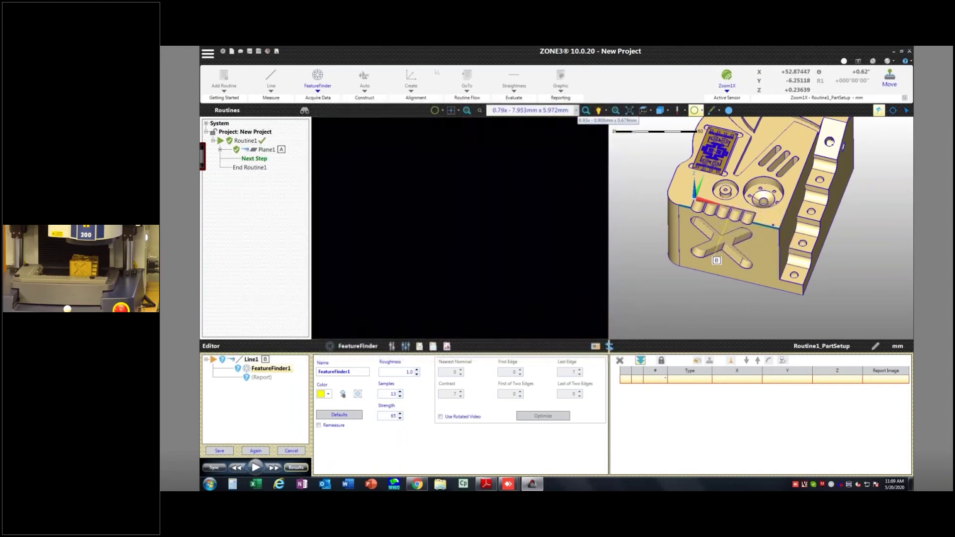
{"action": "left_click", "coordinate": [576, 110]}
{"action": "left_click", "coordinate": [524, 145]}
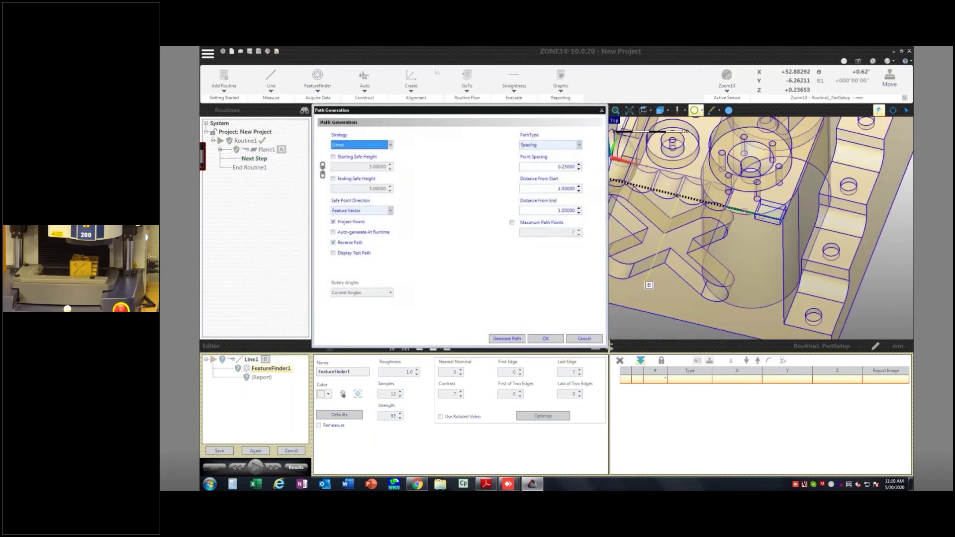
Generate the front edge's FeatureFinder path with the test path displayed and path reversal off, then run and save the datum B line
{"action": "left_click", "coordinate": [333, 253]}
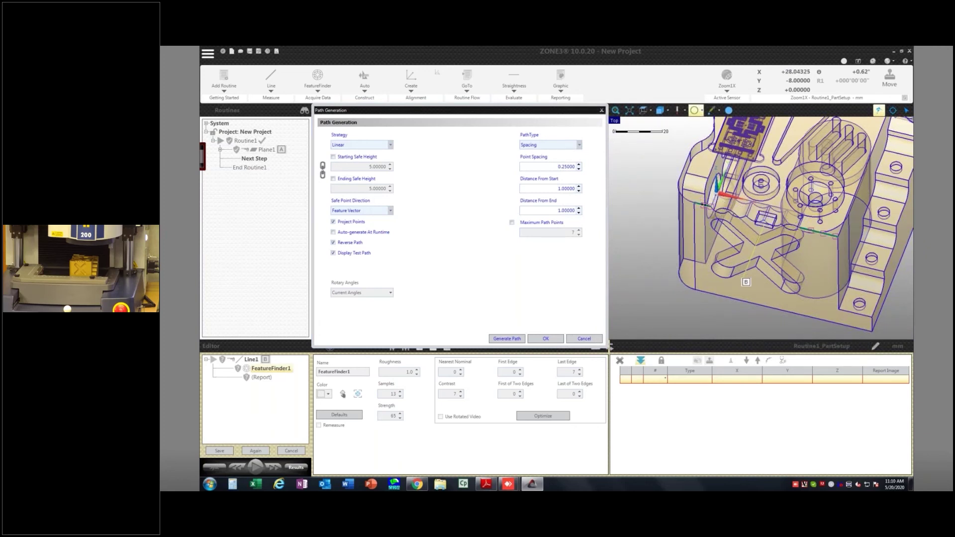
{"action": "left_click", "coordinate": [333, 243]}
{"action": "left_click", "coordinate": [506, 339]}
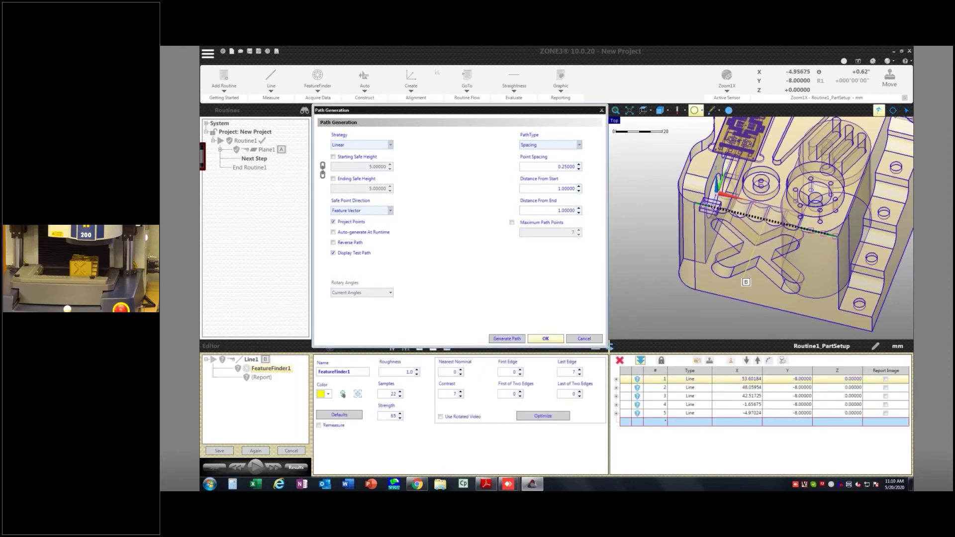
{"action": "left_click", "coordinate": [545, 338]}
{"action": "left_click", "coordinate": [256, 467]}
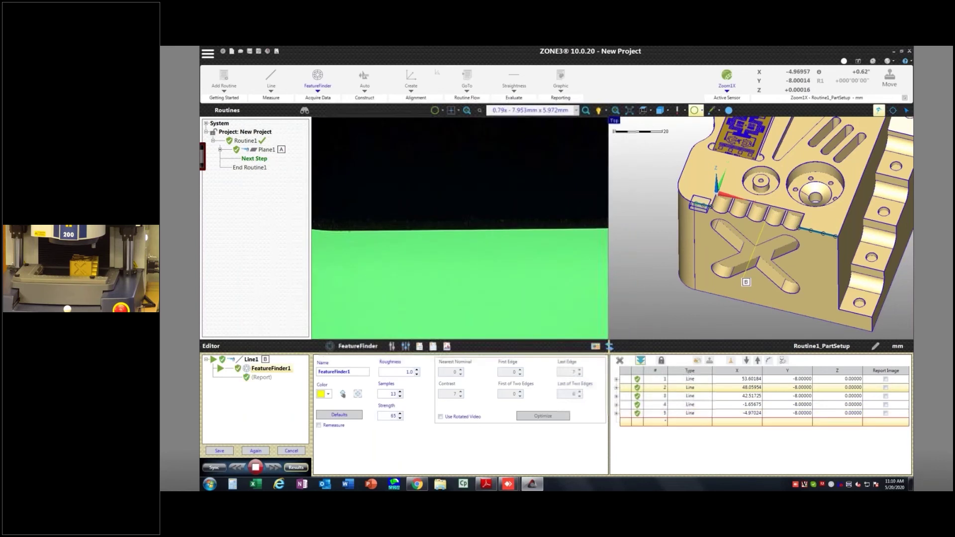
{"action": "left_click", "coordinate": [219, 450]}
Start a line measurement on the top edge segments along the side with the two spherical pockets, acquired with FeatureFinder
{"action": "middle_click_drag", "start_coordinate": [736, 228], "coordinate": [830, 132]}
{"action": "scroll", "coordinate": [831, 132], "scroll_direction": "down", "scroll_amount": 2}
{"action": "middle_click_drag", "start_coordinate": [775, 228], "coordinate": [770, 184]}
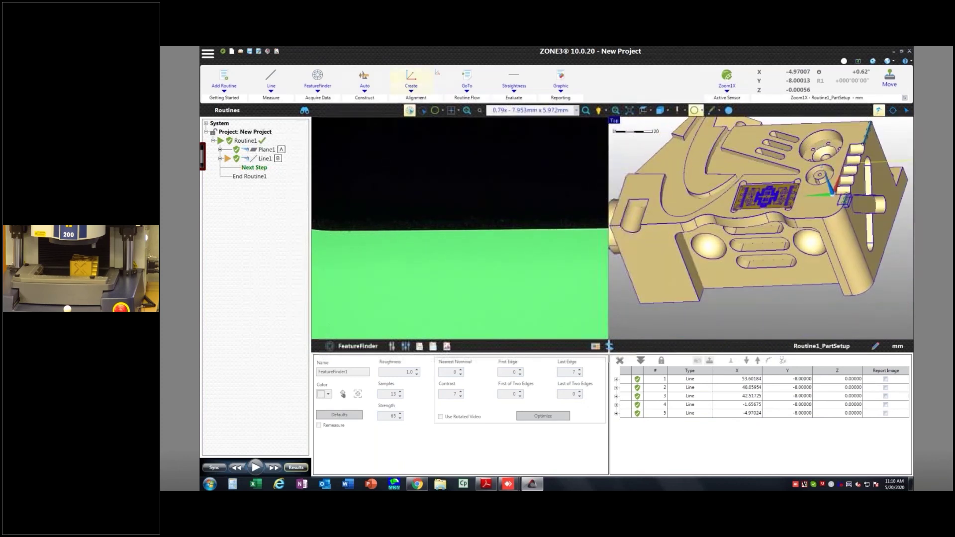
{"action": "left_click", "coordinate": [271, 78]}
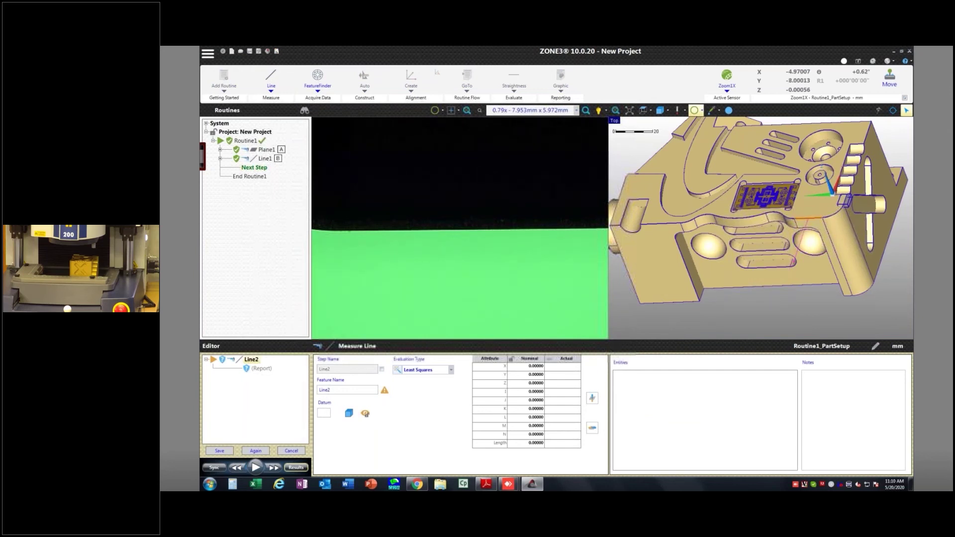
{"action": "left_click", "coordinate": [808, 218]}
{"action": "left_click", "coordinate": [657, 223]}
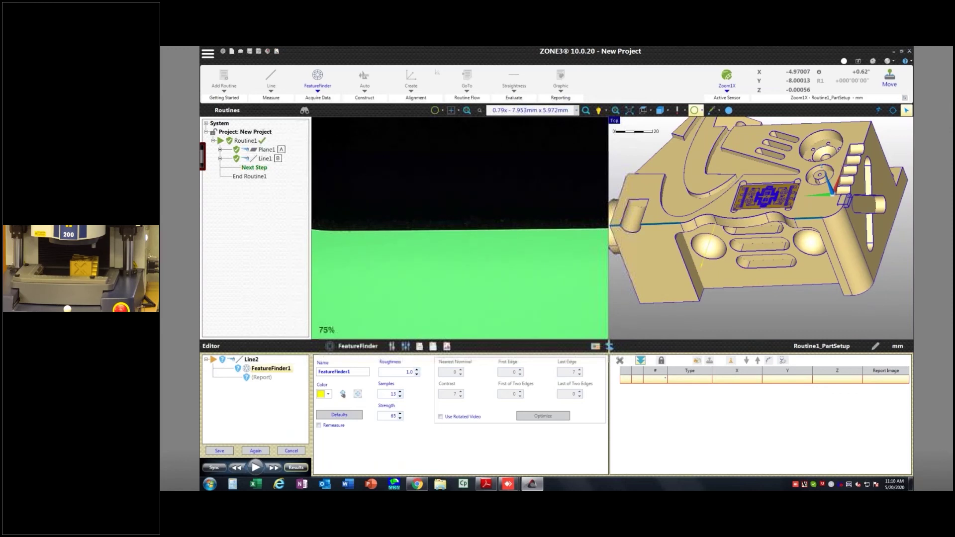
{"action": "left_click", "coordinate": [317, 79]}
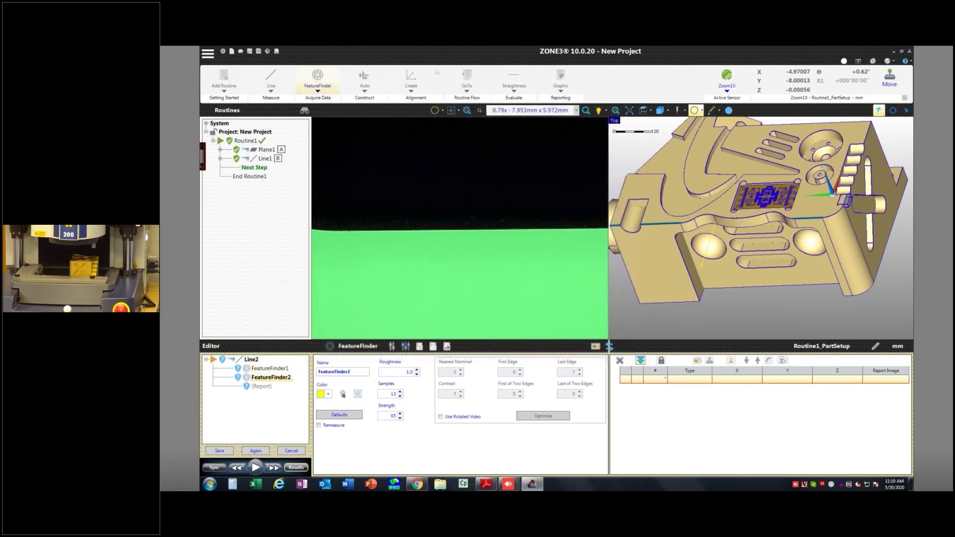
Generate a reversed linear path with the test path displayed for the side edge line, then run it and save it as datum C
{"action": "left_click", "coordinate": [768, 360]}
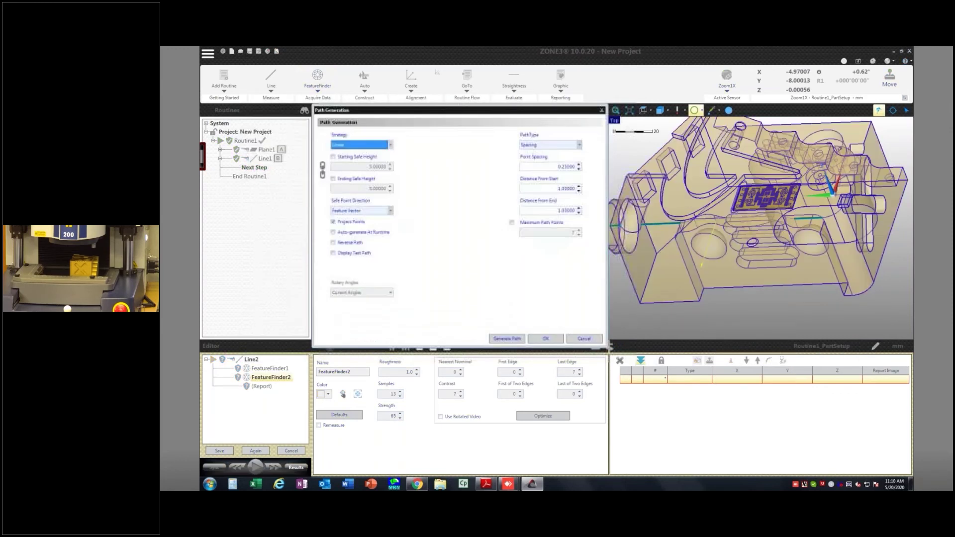
{"action": "left_click", "coordinate": [506, 339]}
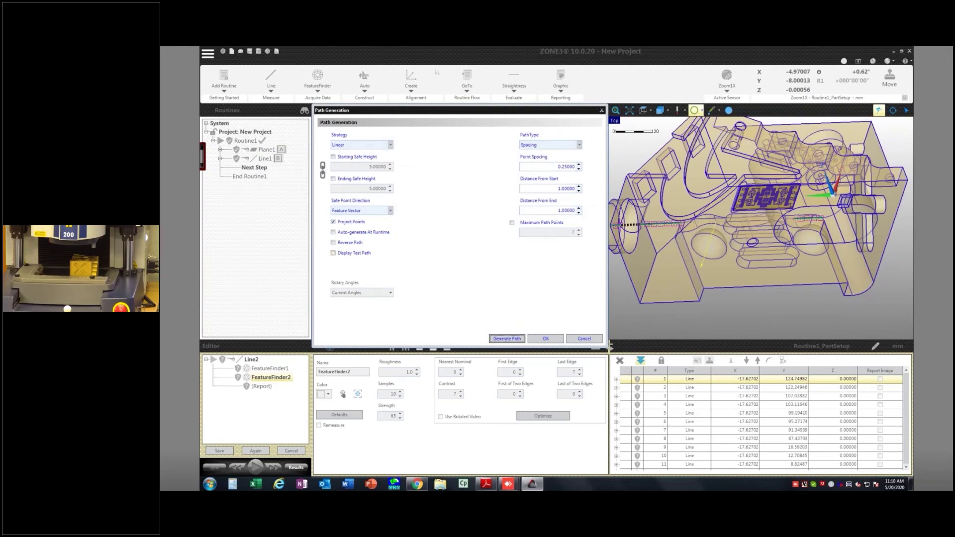
{"action": "left_click", "coordinate": [333, 253]}
{"action": "left_click", "coordinate": [333, 243]}
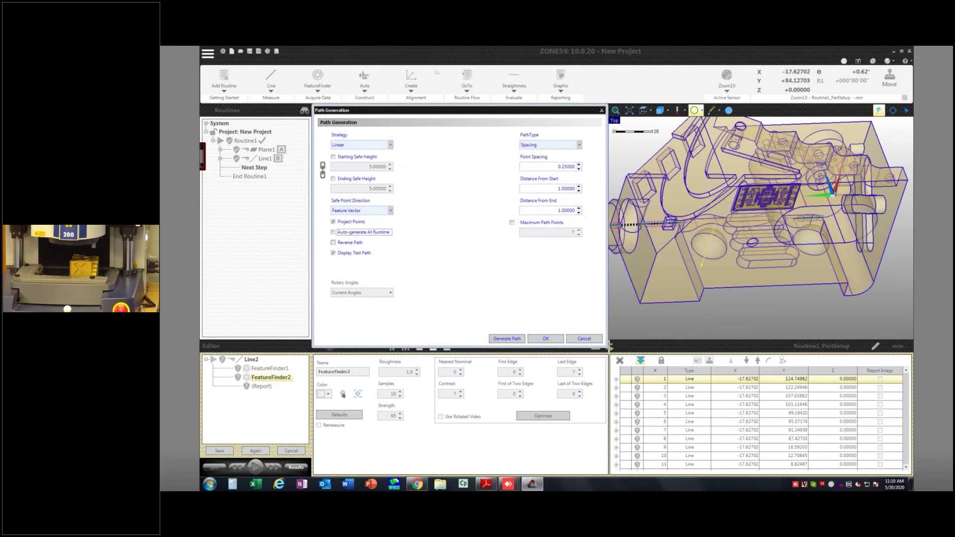
{"action": "left_click", "coordinate": [507, 339]}
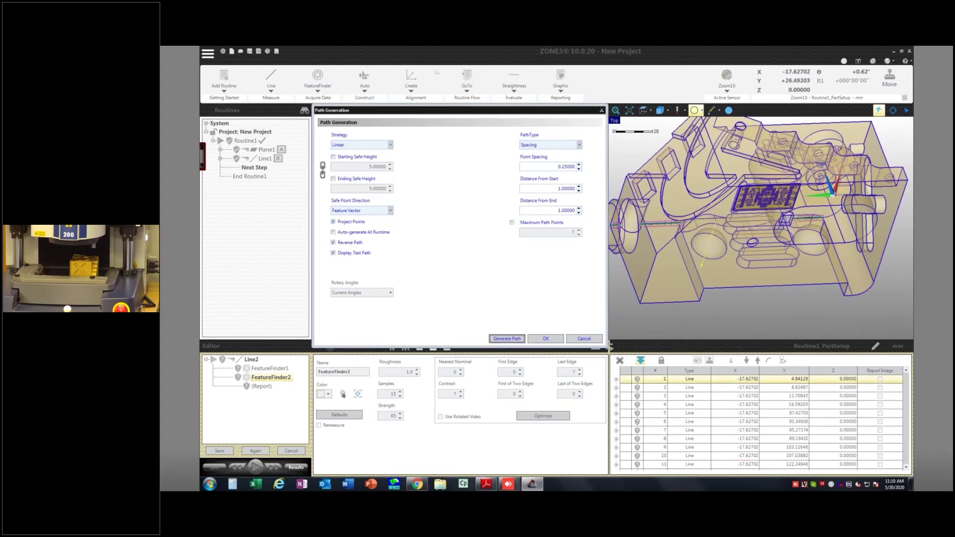
{"action": "left_click", "coordinate": [546, 338]}
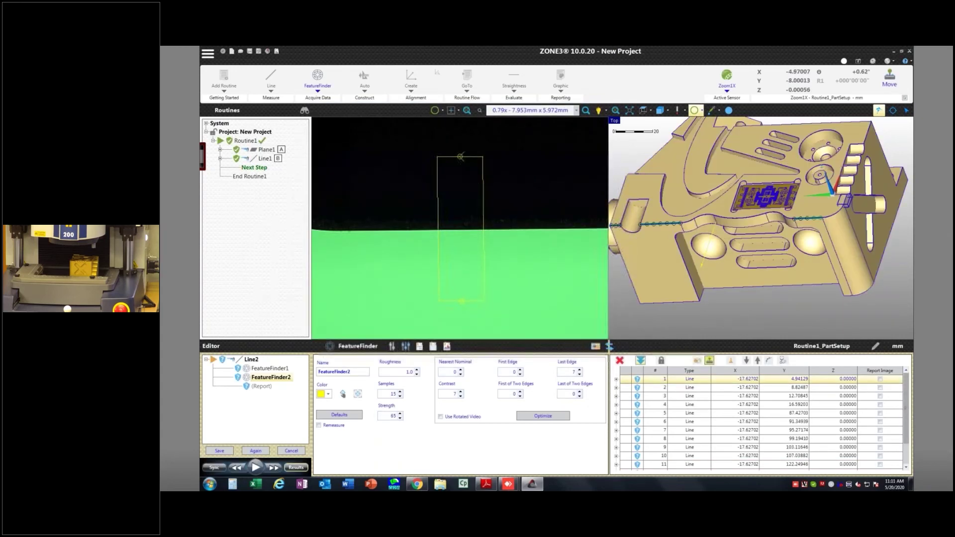
{"action": "left_click", "coordinate": [255, 467]}
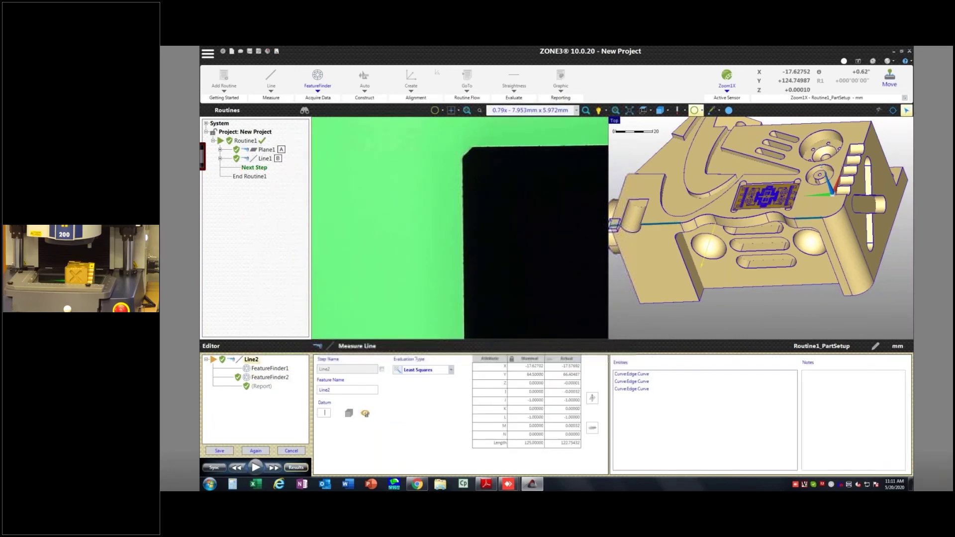
{"action": "left_click", "coordinate": [220, 450]}
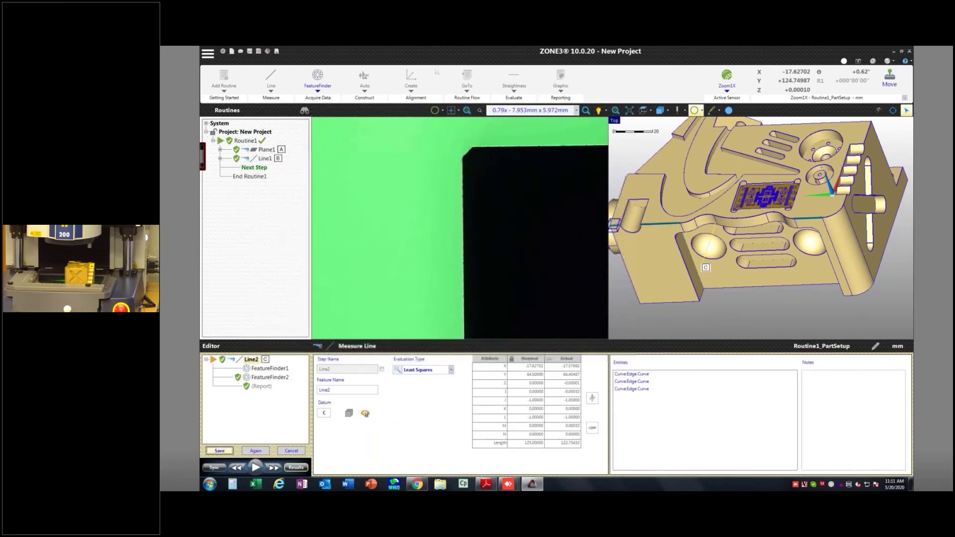
Create and save a feature alignment with Plane1 as primary, Line1 as secondary and Line2 as tertiary feature
{"action": "left_click", "coordinate": [650, 110]}
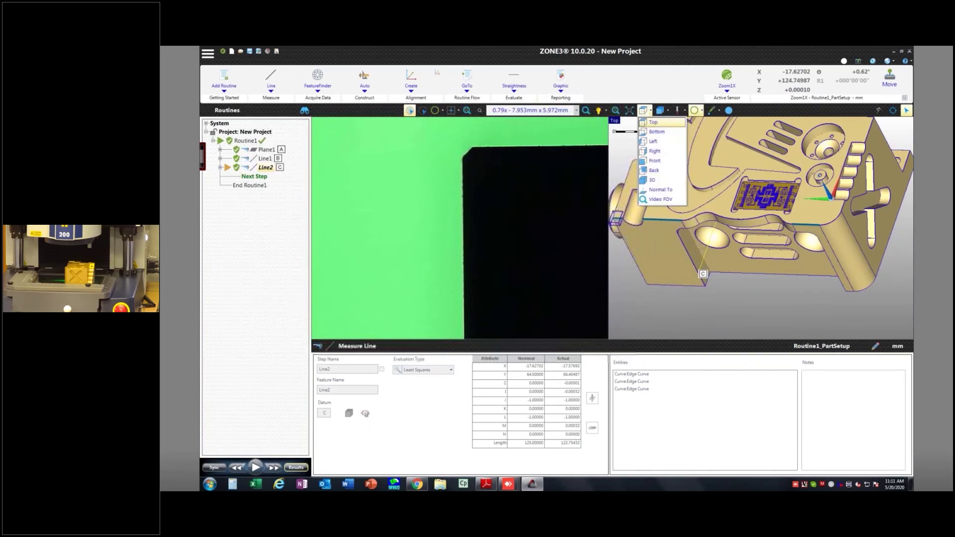
{"action": "left_click", "coordinate": [652, 180]}
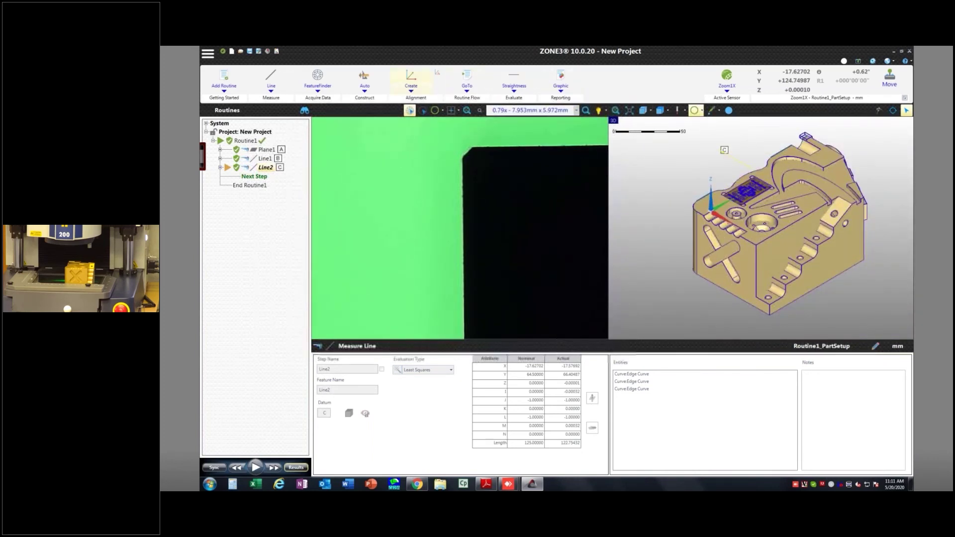
{"action": "left_click", "coordinate": [410, 79]}
{"action": "left_click", "coordinate": [266, 150]}
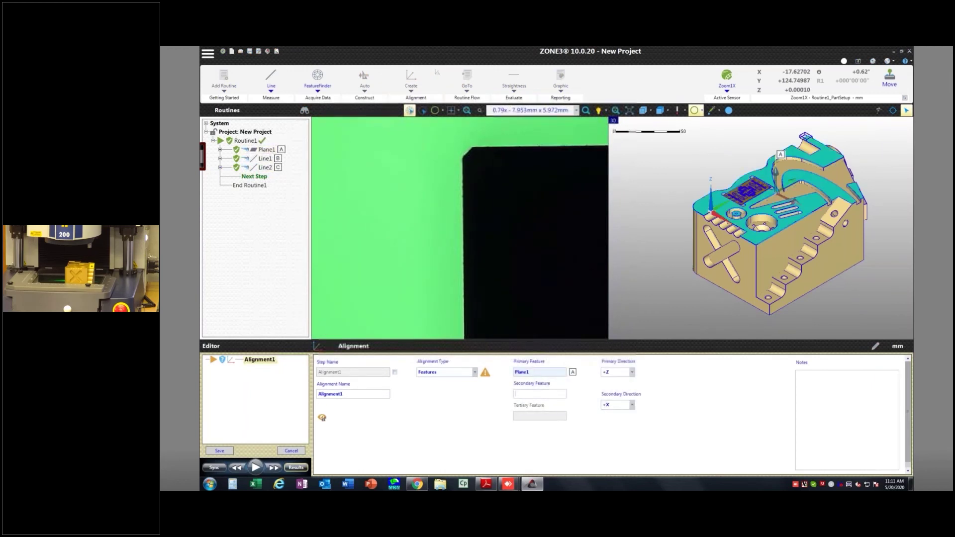
{"action": "left_click", "coordinate": [265, 158]}
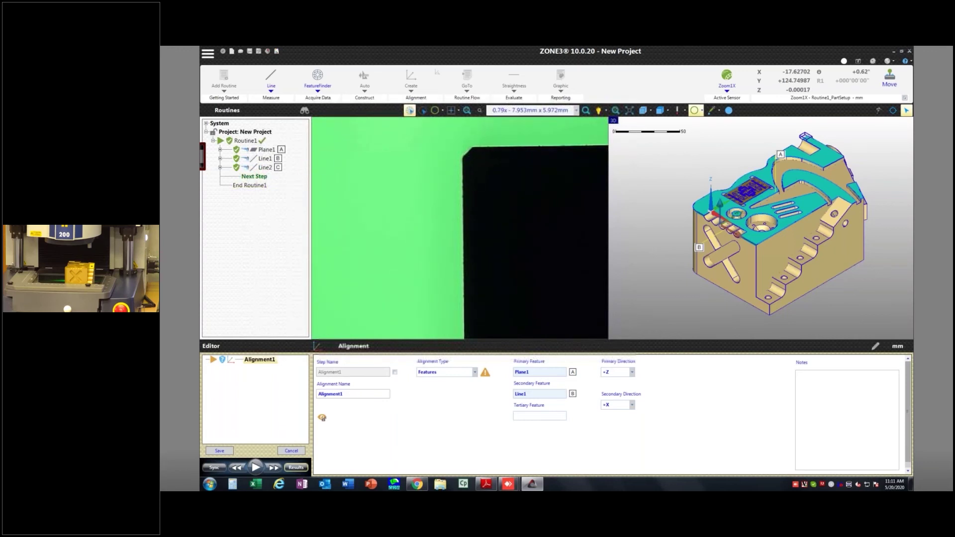
{"action": "left_click", "coordinate": [264, 168]}
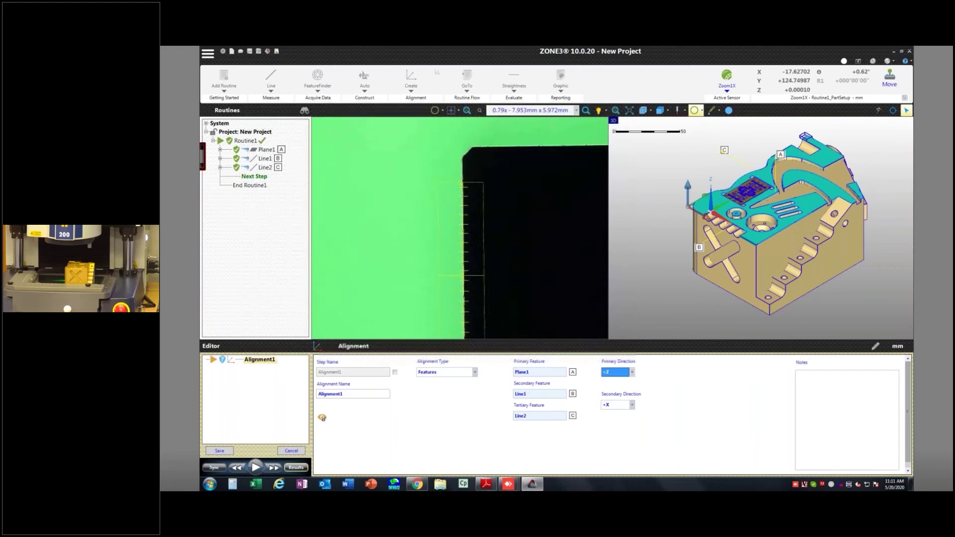
{"action": "left_click", "coordinate": [219, 450]}
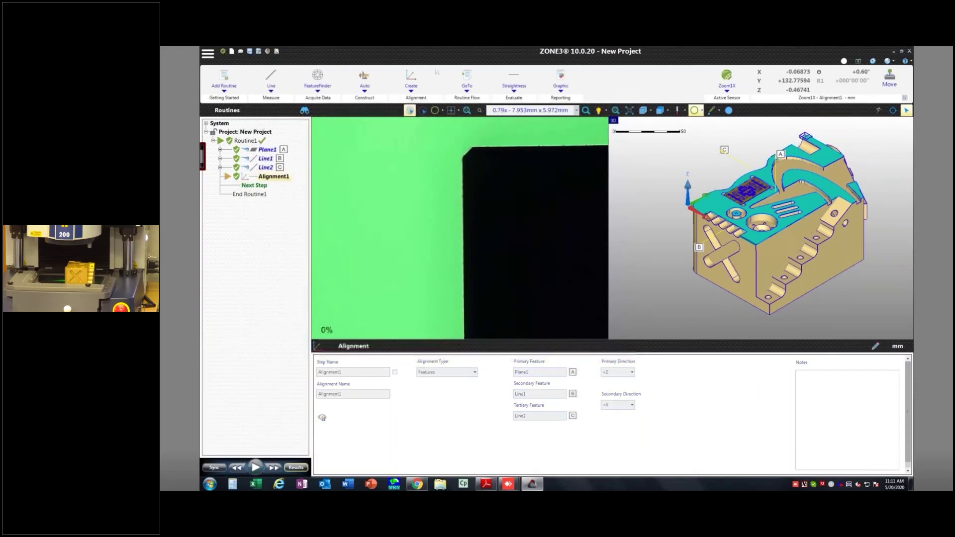
Install the Training2x20 tool assembly on TouchProbe_1 and make it the active sensor
{"action": "left_click", "coordinate": [726, 80]}
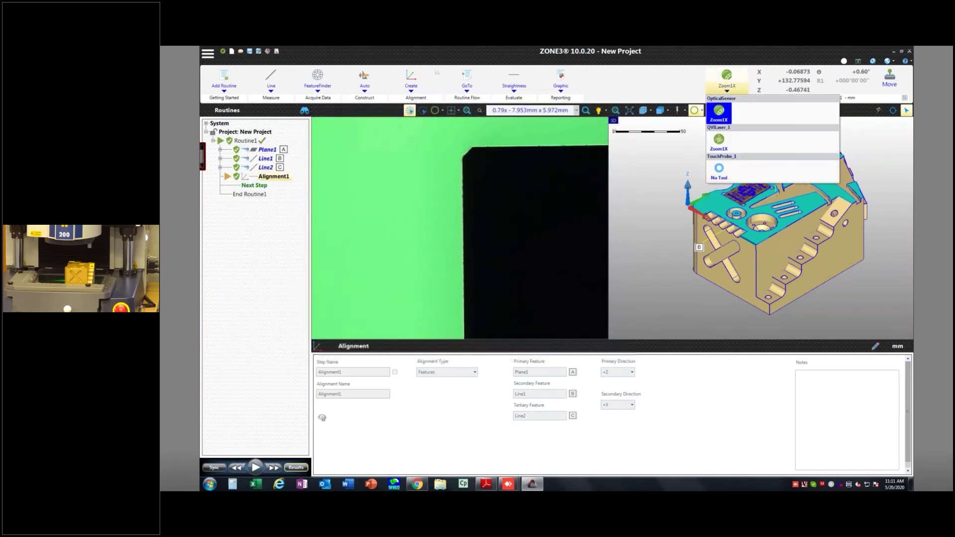
{"action": "left_click", "coordinate": [719, 114]}
{"action": "left_click", "coordinate": [727, 80]}
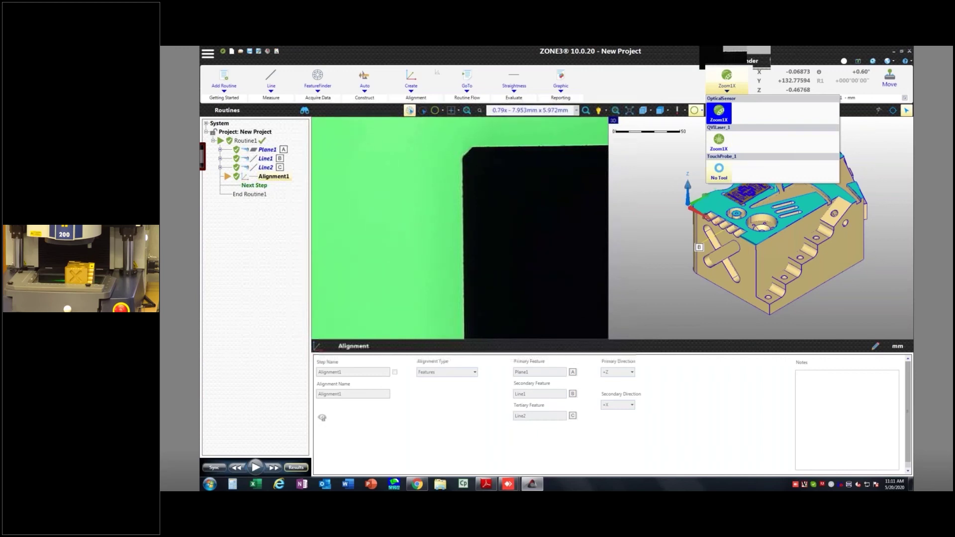
{"action": "right_click", "coordinate": [719, 169]}
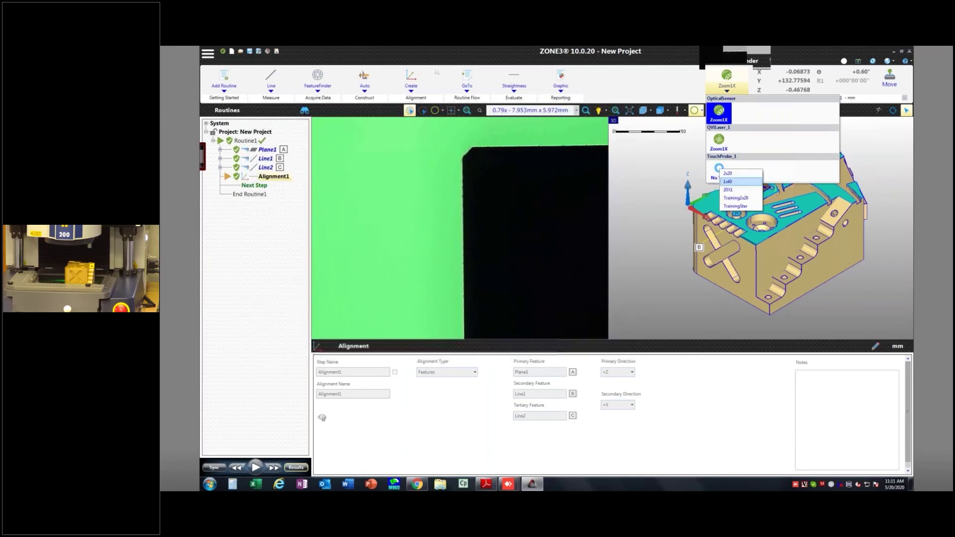
{"action": "left_click", "coordinate": [735, 198]}
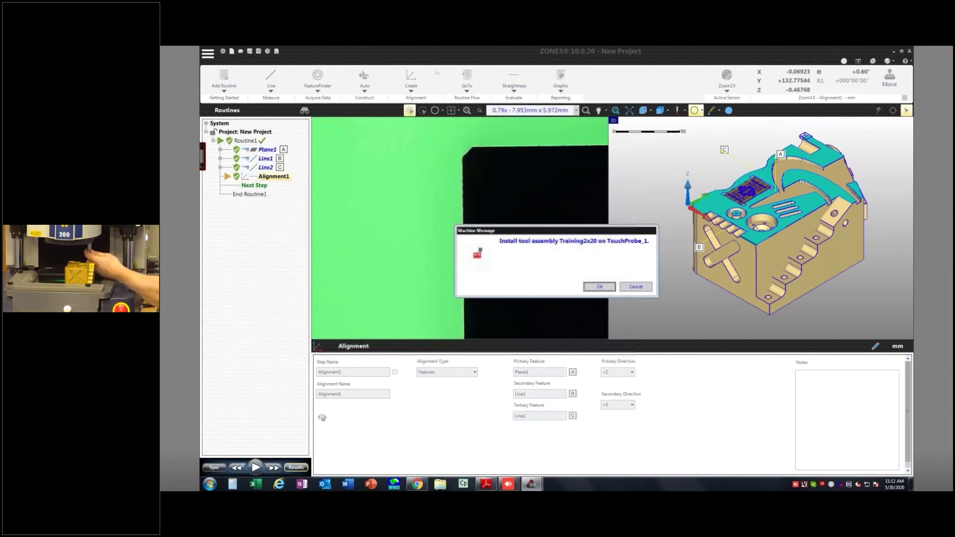
{"action": "key", "text": "Return"}
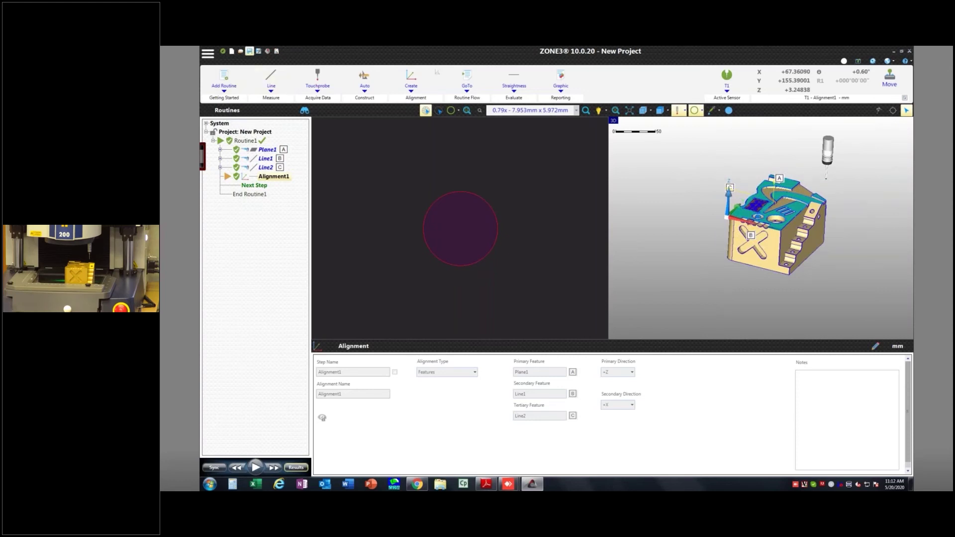
Start a cylinder measurement on the wall of the large round bore in the part's top face
{"action": "left_click", "coordinate": [271, 82]}
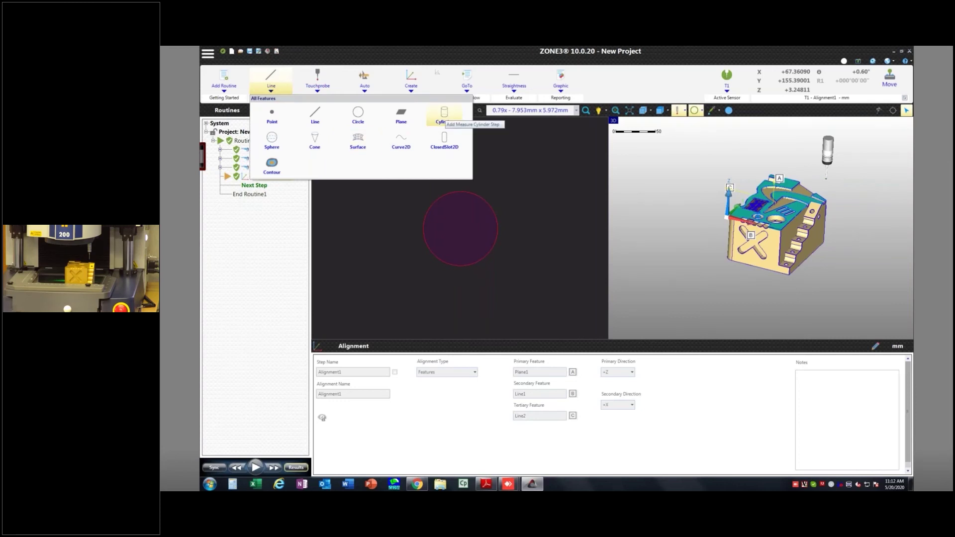
{"action": "left_click", "coordinate": [444, 115]}
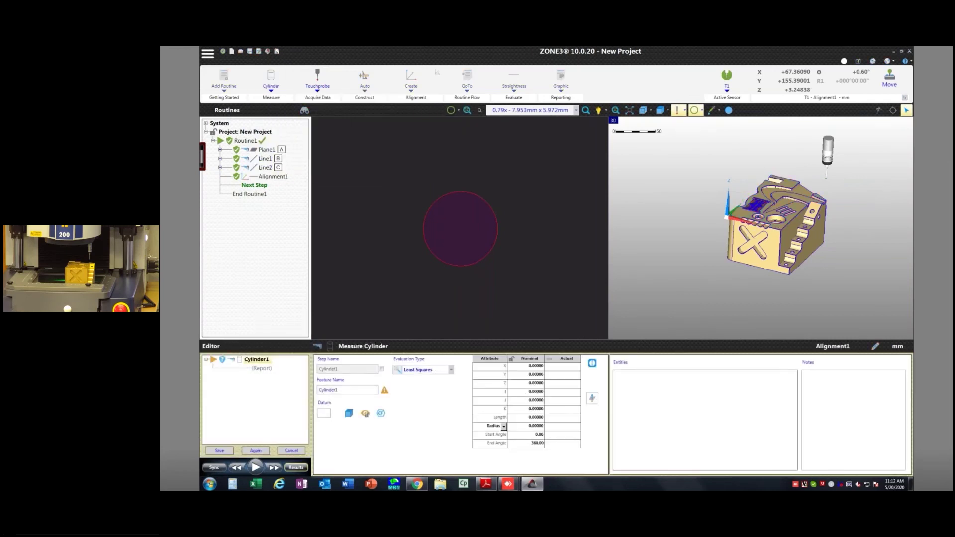
{"action": "scroll", "coordinate": [776, 212], "scroll_direction": "up", "scroll_amount": 4}
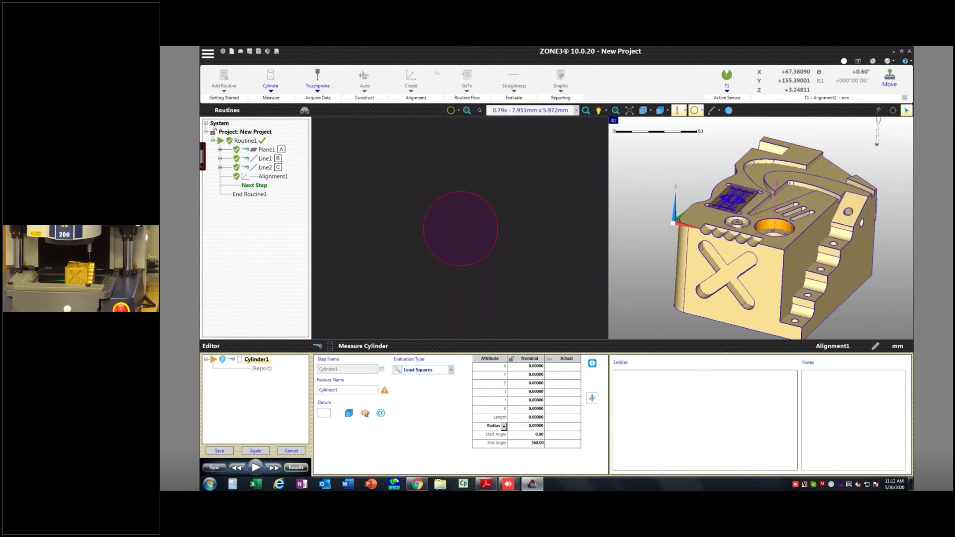
{"action": "left_click", "coordinate": [773, 226]}
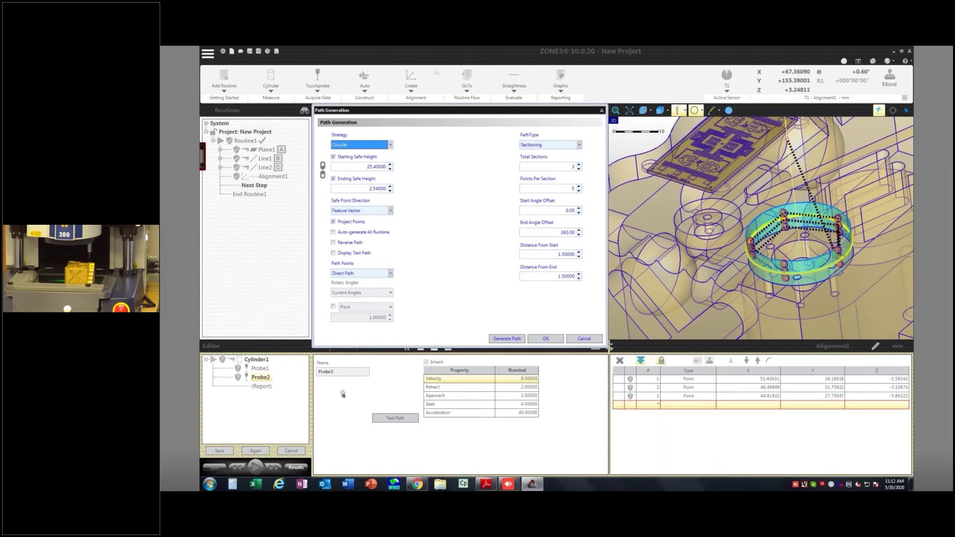
Check the cylinder's probing path from the top and front, and set its distance from end to 1.0 mm
{"action": "left_click", "coordinate": [665, 110]}
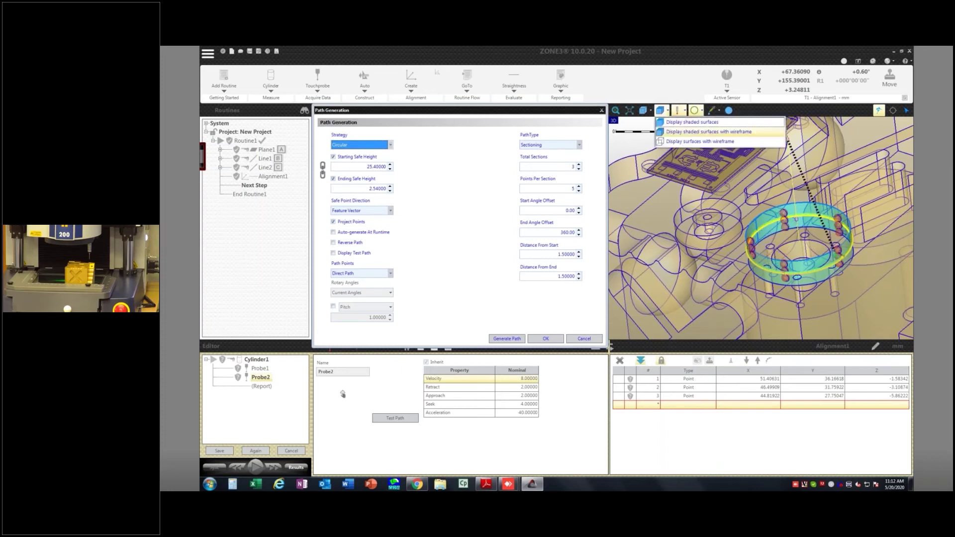
{"action": "left_click", "coordinate": [650, 110]}
{"action": "left_click", "coordinate": [650, 111]}
{"action": "left_click", "coordinate": [650, 111]}
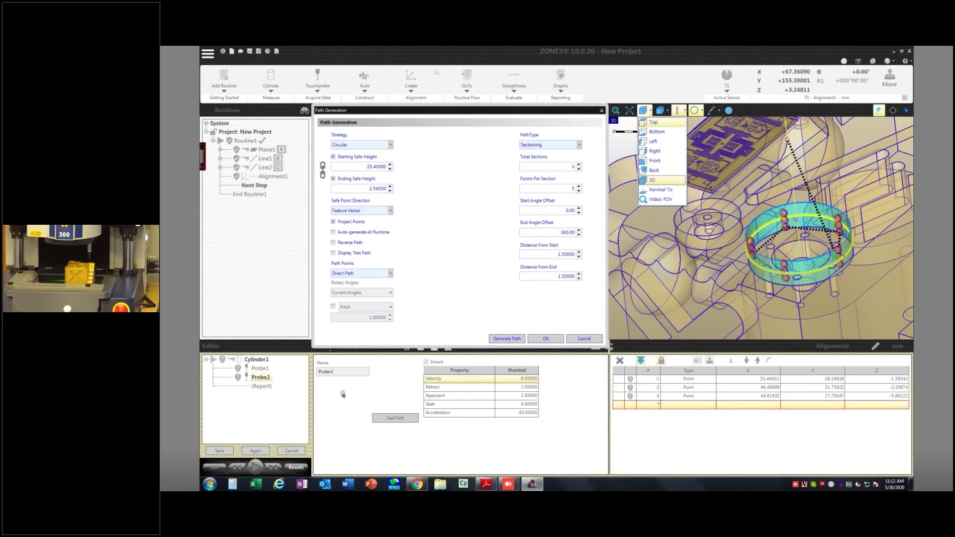
{"action": "left_click", "coordinate": [656, 122]}
{"action": "left_click", "coordinate": [649, 110]}
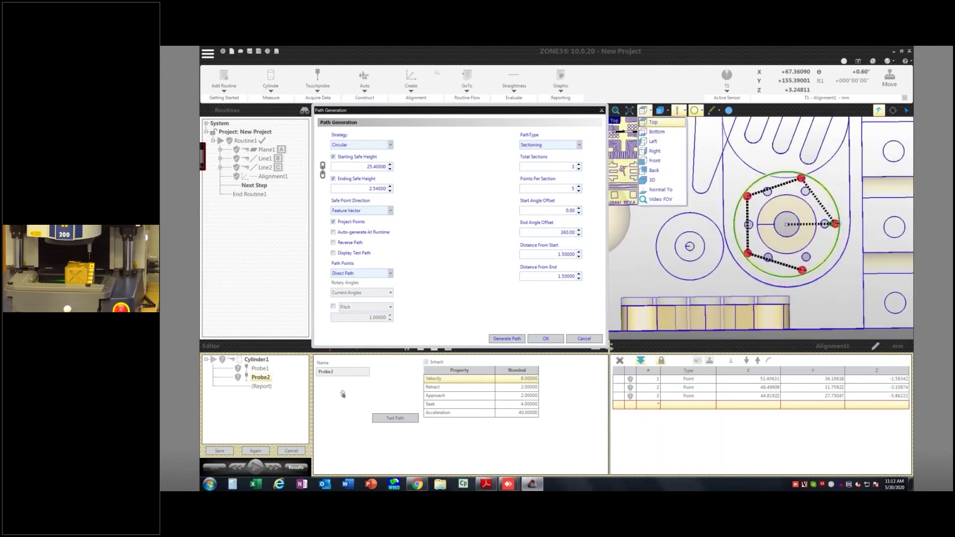
{"action": "left_click", "coordinate": [655, 160]}
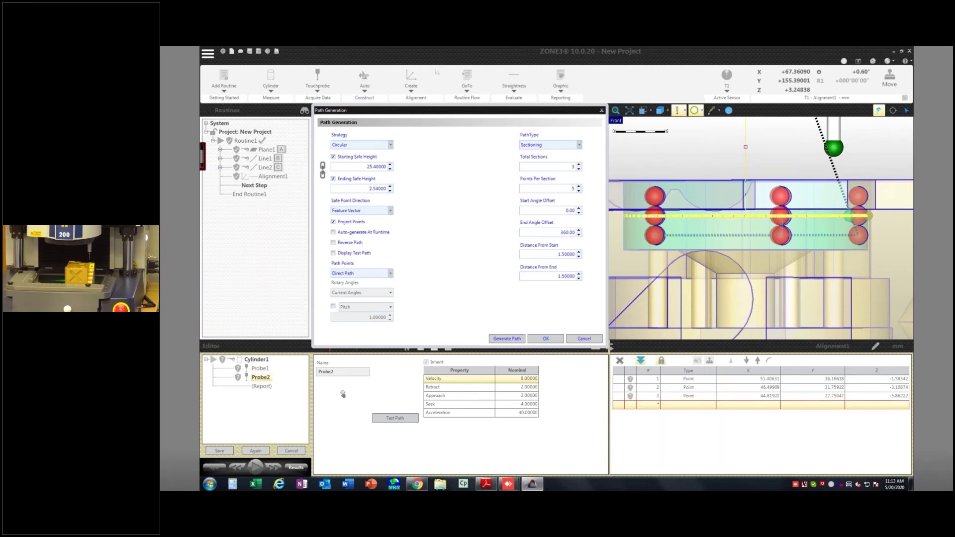
{"action": "left_click_drag", "start_coordinate": [575, 276], "coordinate": [560, 276]}
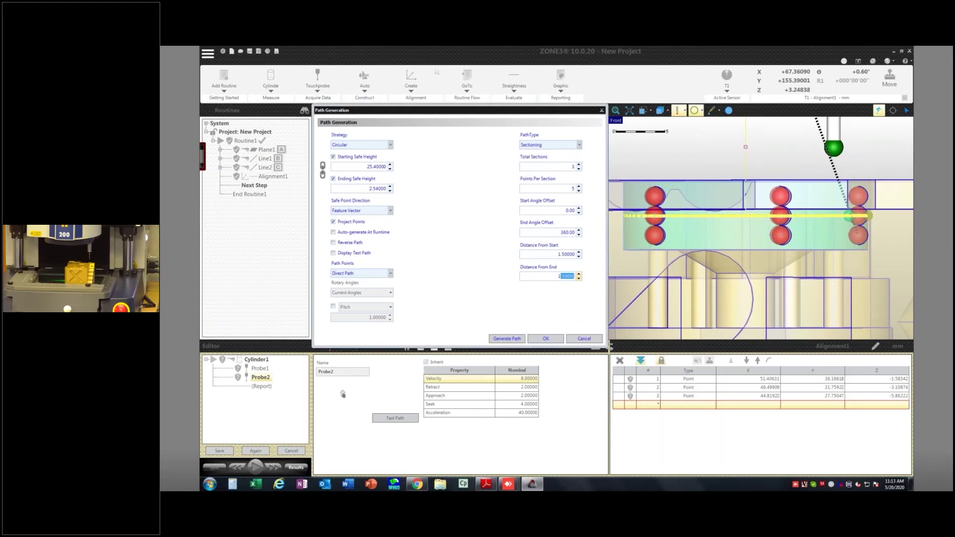
{"action": "type", "text": ".0"}
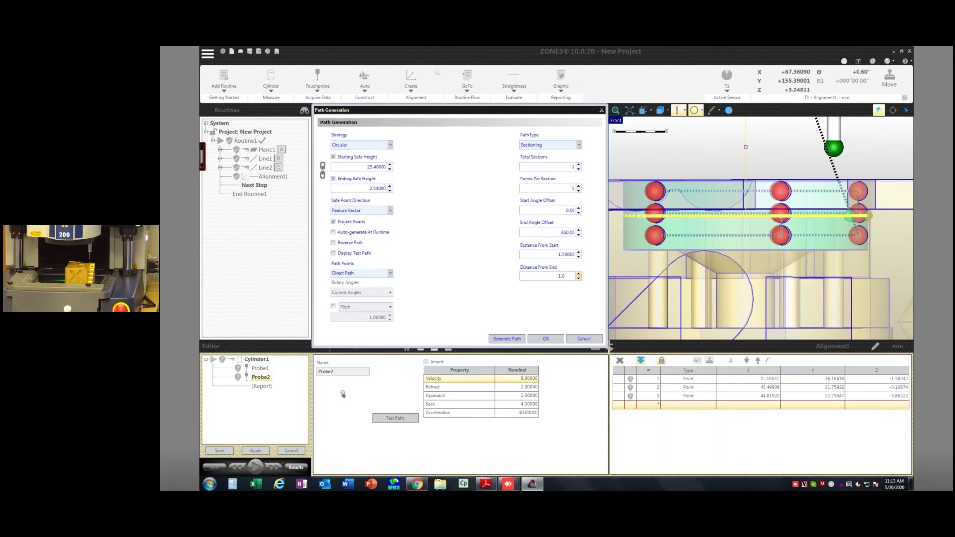
Try distances from start of 0 and 1.05 mm for the cylinder's probing path, and set it back to 1.5 mm
{"action": "key", "text": "shift+Tab"}
{"action": "type", "text": "0."}
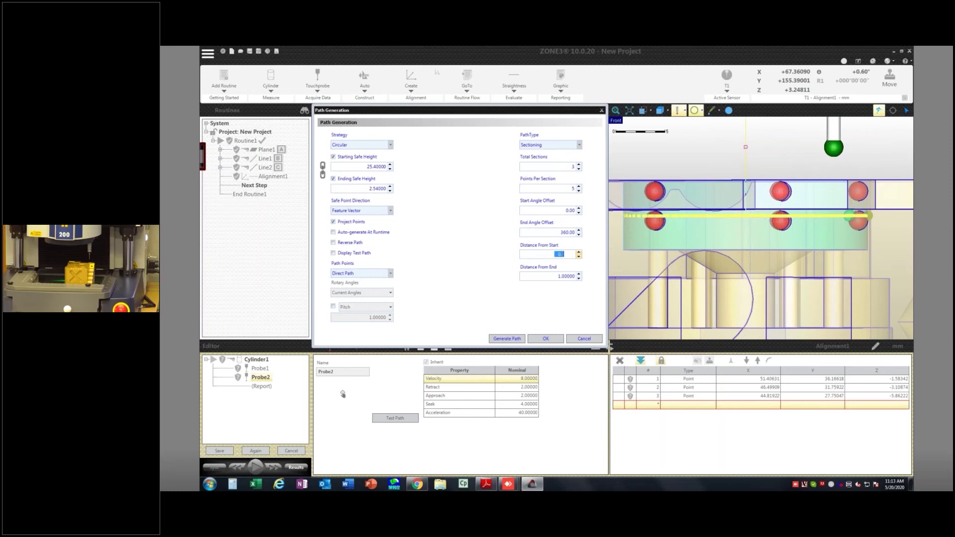
{"action": "key", "text": "BackSpace"}
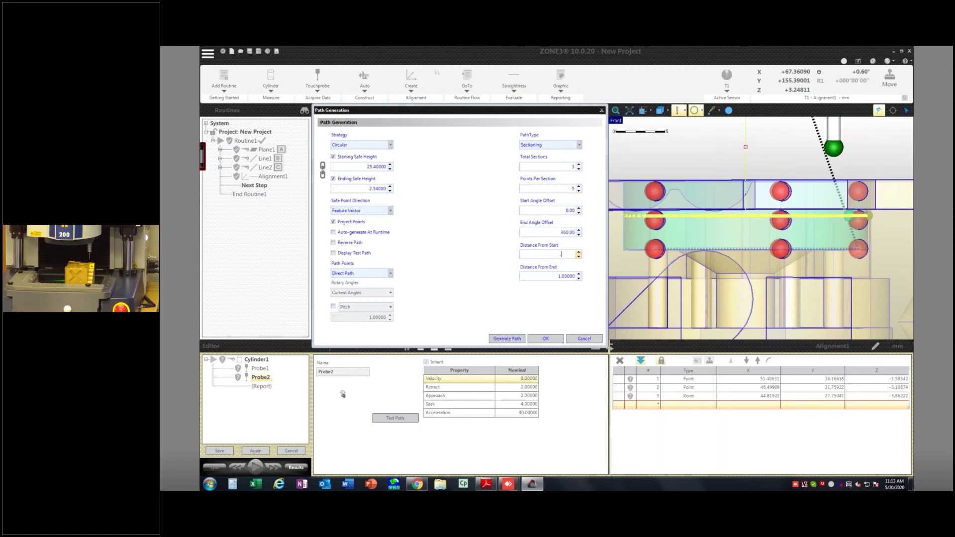
{"action": "type", "text": "1.05"}
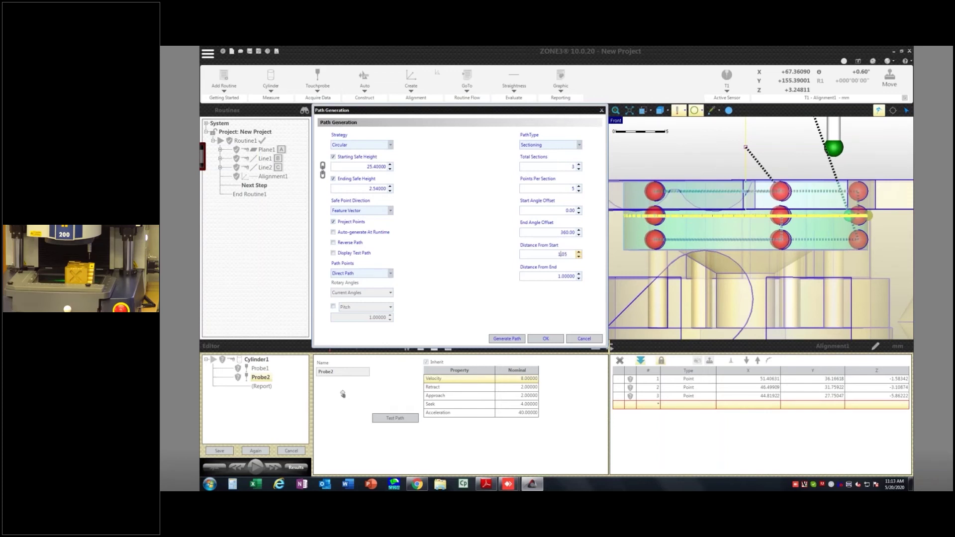
{"action": "key", "text": "shift+End"}
{"action": "type", "text": "5"}
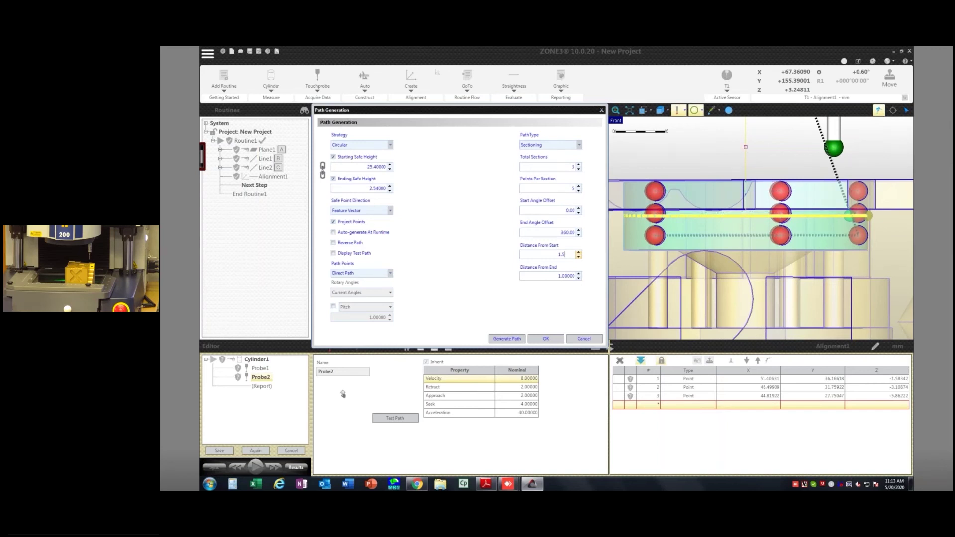
Preview the Helical strategy on the cylinder's probing path and switch the strategy back to Circular
{"action": "middle_click_drag", "start_coordinate": [760, 219], "coordinate": [726, 256]}
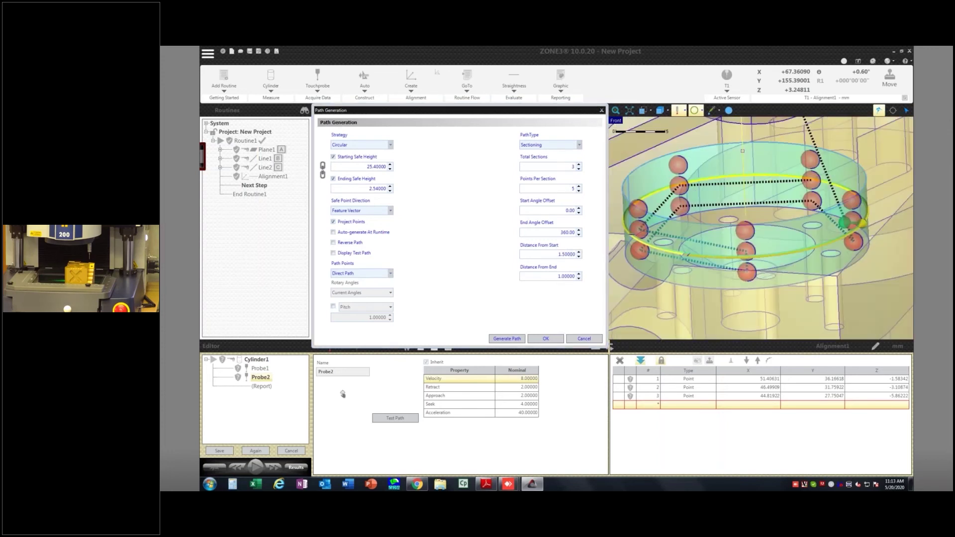
{"action": "scroll", "coordinate": [761, 229], "scroll_direction": "down", "scroll_amount": 3}
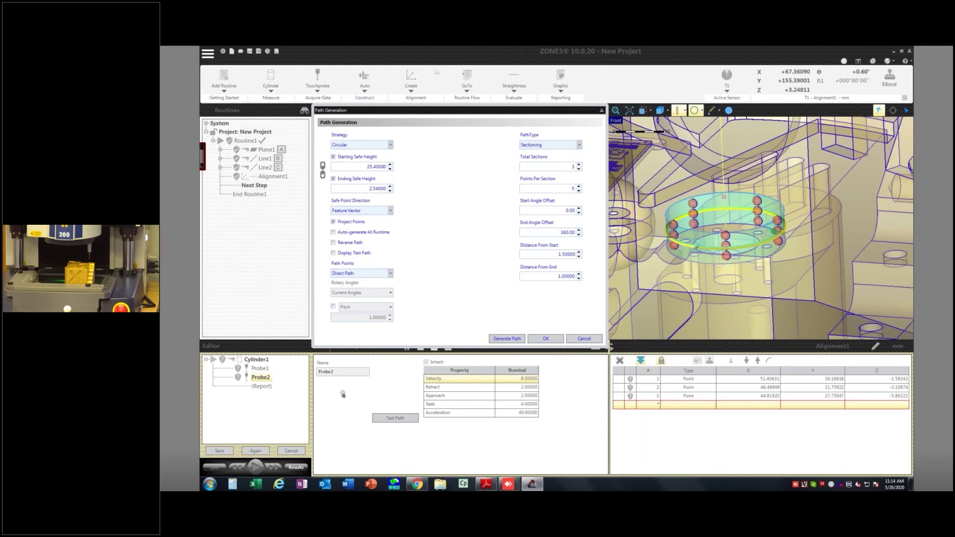
{"action": "left_click", "coordinate": [391, 144]}
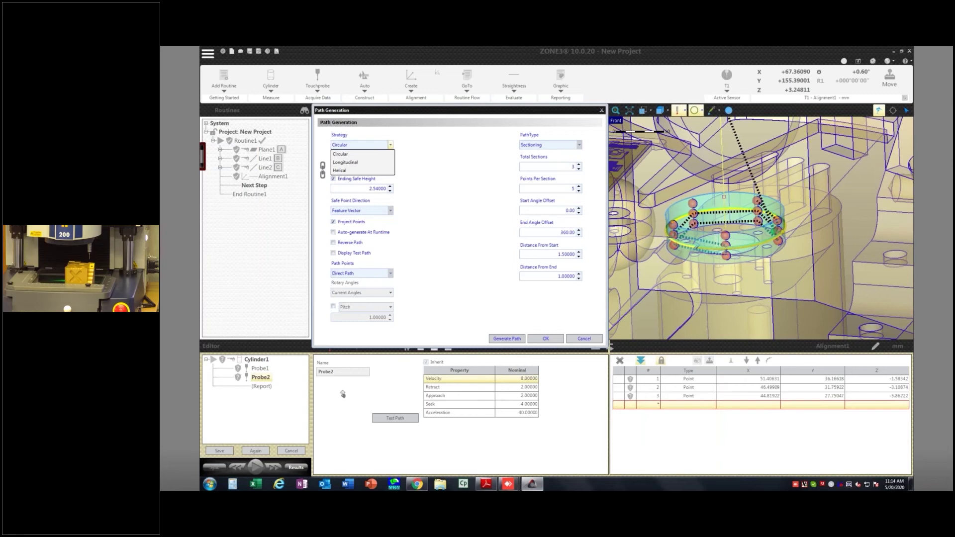
{"action": "left_click", "coordinate": [362, 170]}
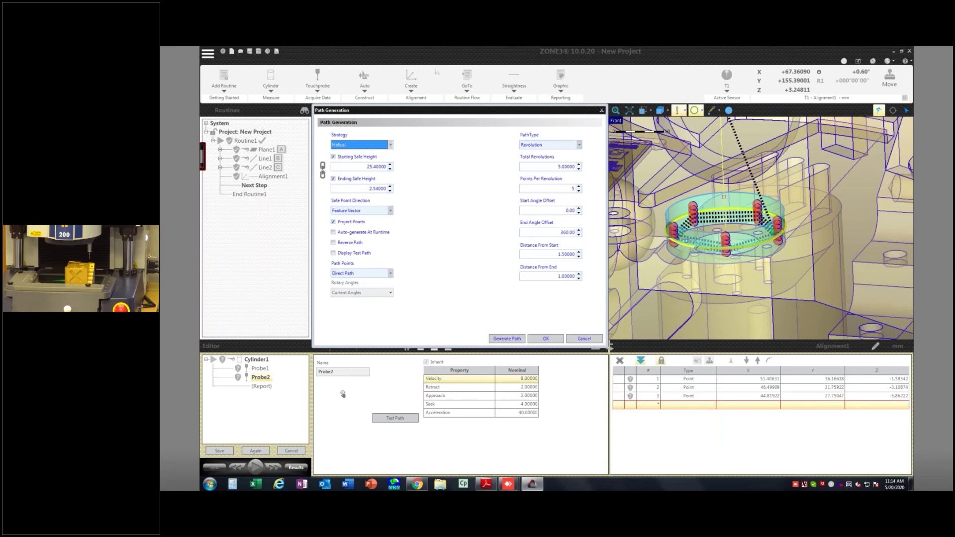
{"action": "left_click", "coordinate": [360, 144]}
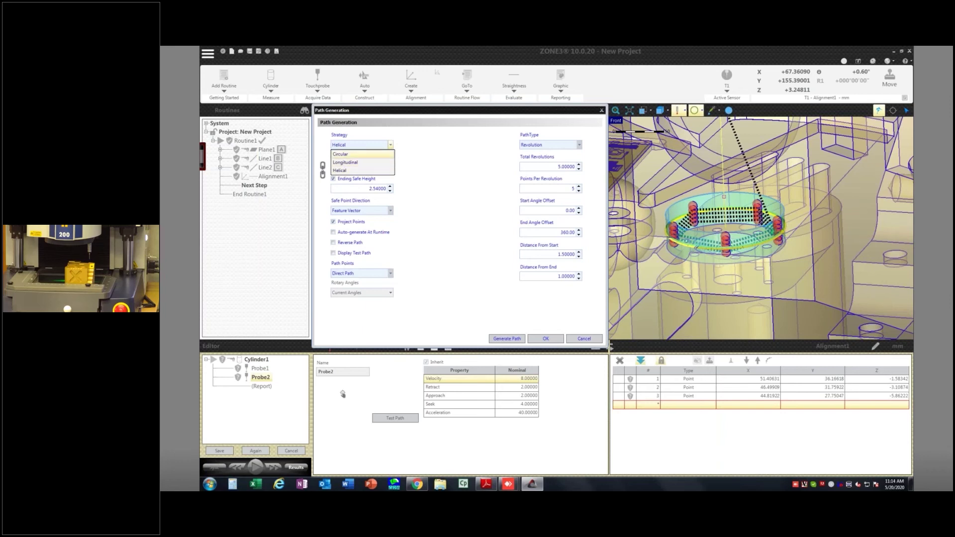
{"action": "left_click", "coordinate": [353, 154]}
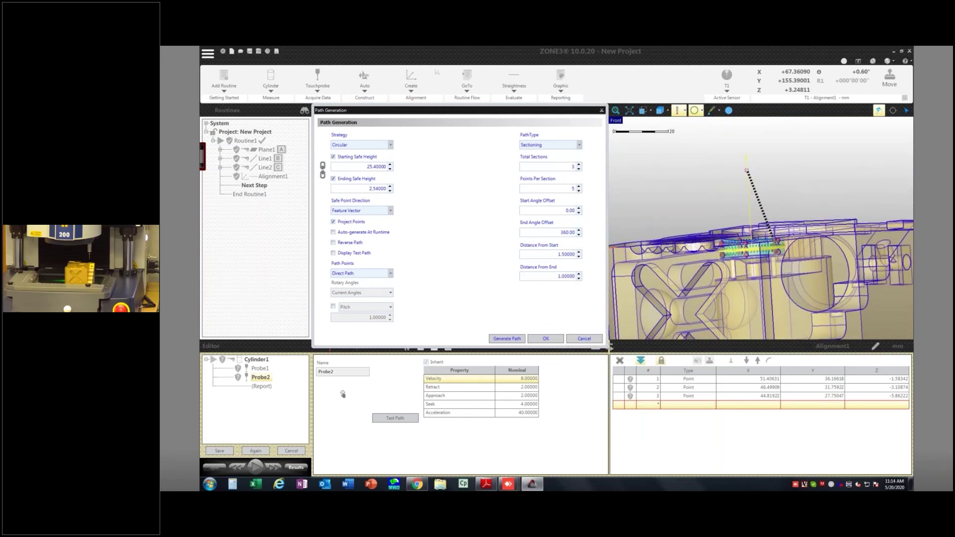
Generate the cylinder's probing path without starting and ending safe heights, and cancel its run at the collision check
{"action": "left_click", "coordinate": [333, 157]}
{"action": "left_click", "coordinate": [333, 178]}
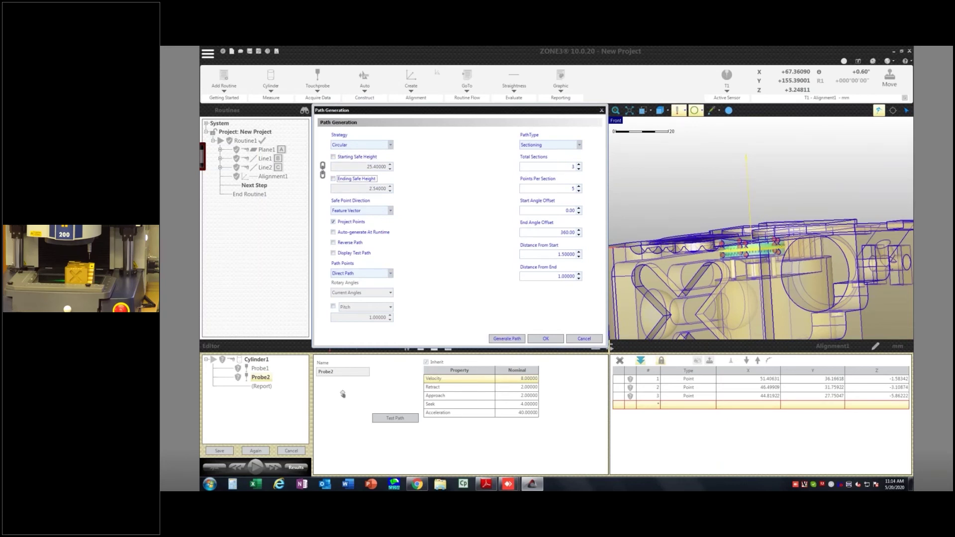
{"action": "left_click", "coordinate": [507, 339]}
{"action": "left_click", "coordinate": [545, 338]}
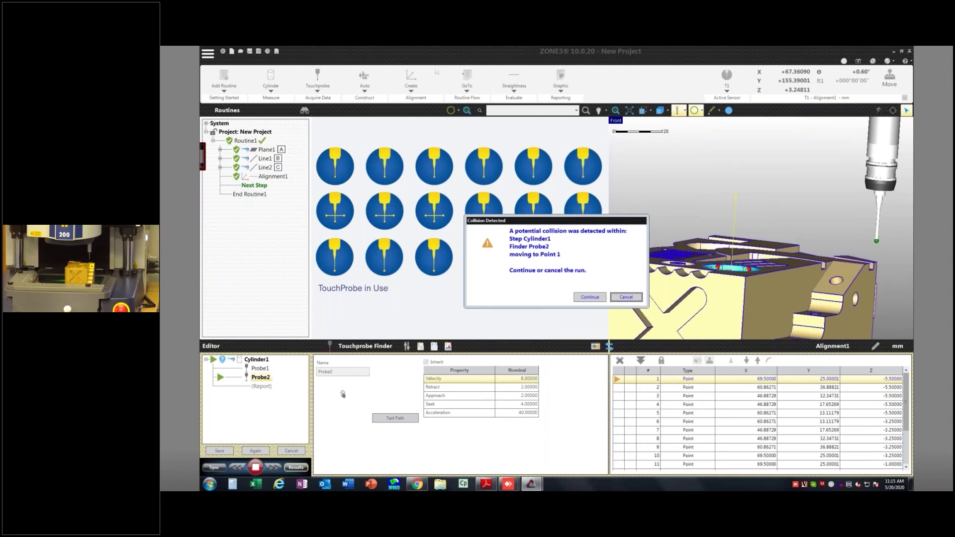
{"action": "left_click", "coordinate": [626, 297]}
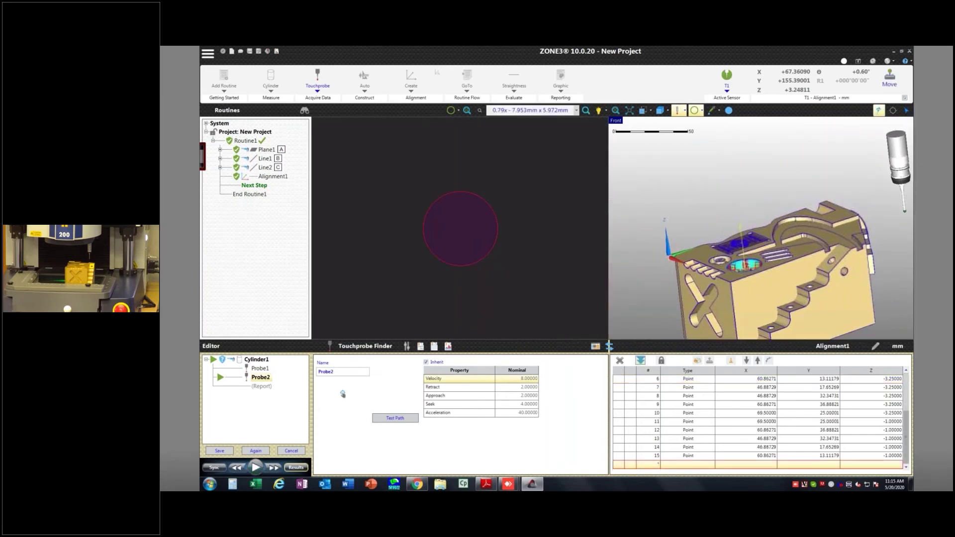
{"action": "key", "text": "Return"}
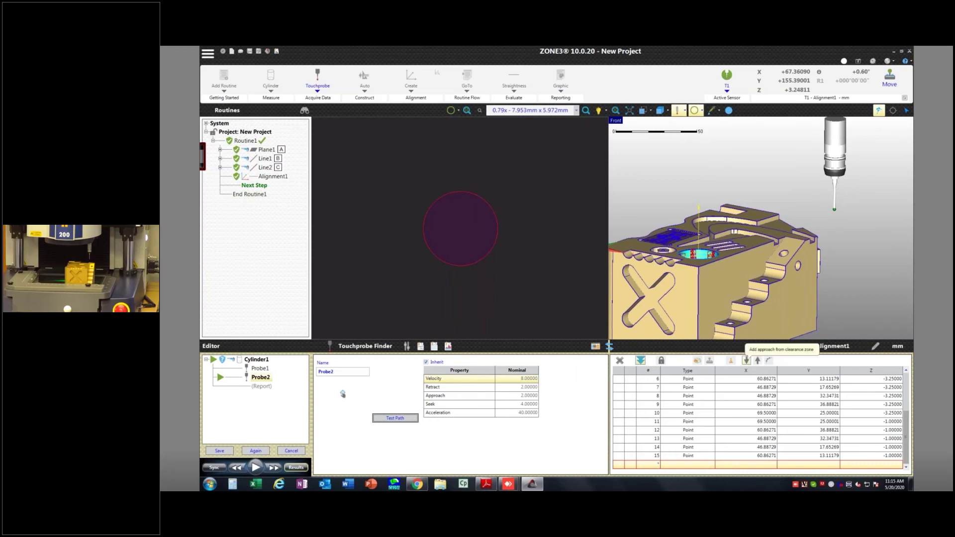
Add clearance-zone approach and retract moves to the cylinder's path, probe the bore and save Cylinder1
{"action": "left_click", "coordinate": [746, 360]}
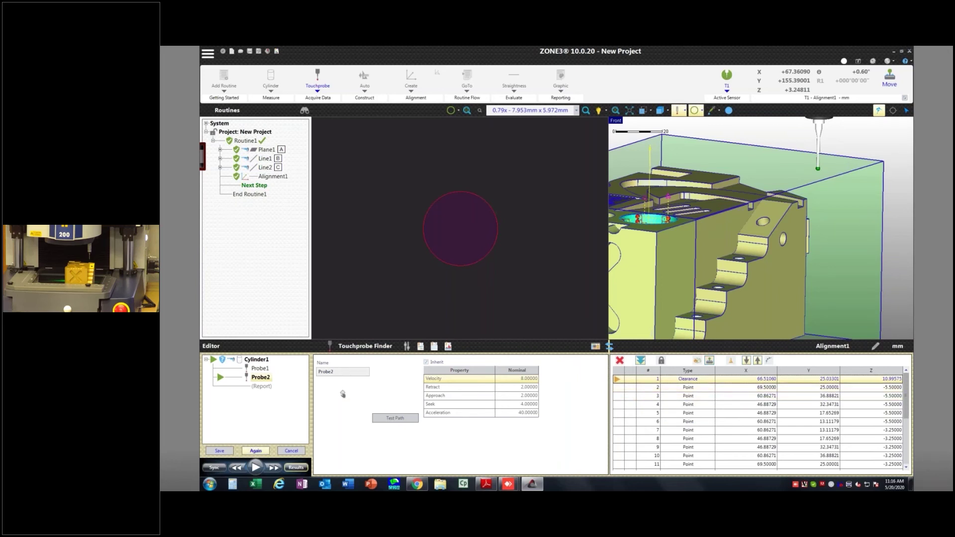
{"action": "left_click", "coordinate": [255, 468]}
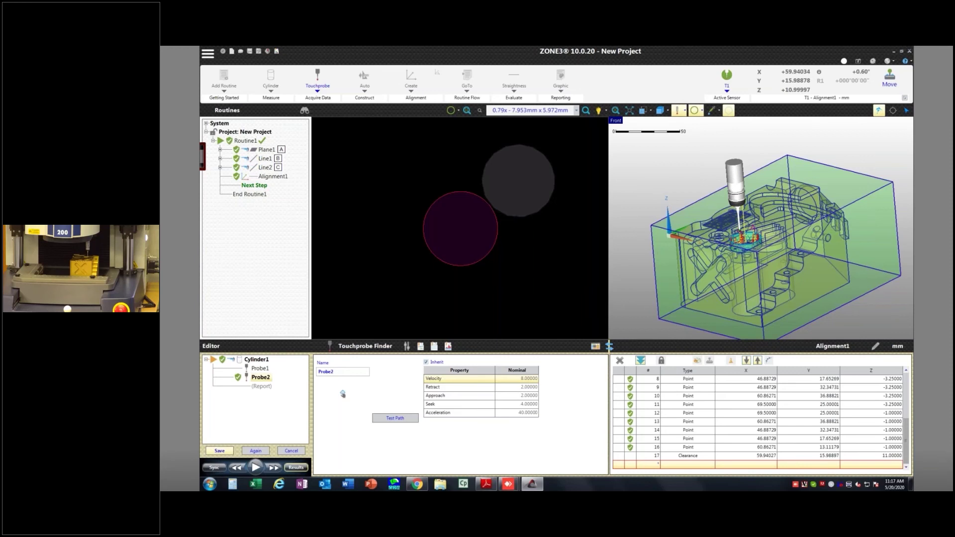
{"action": "key", "text": "Return"}
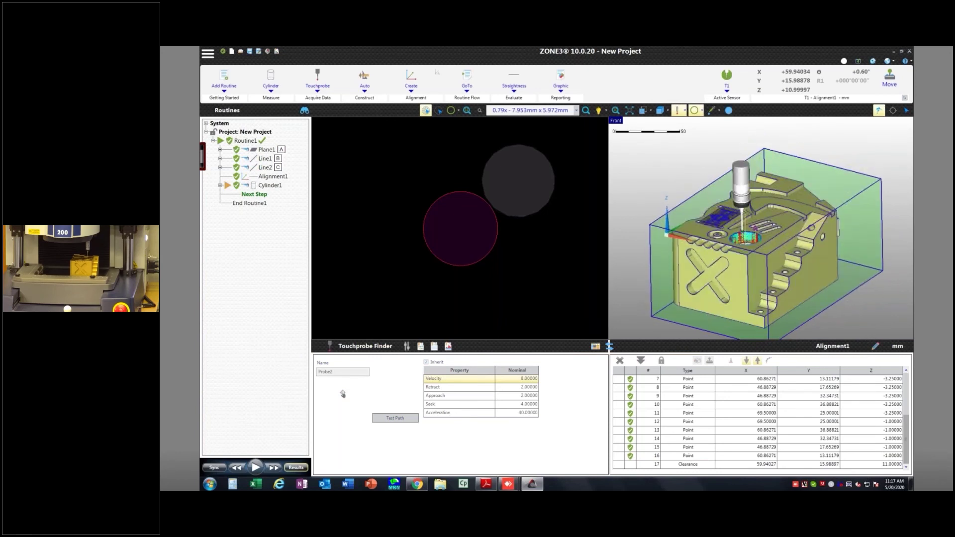
Start a plane measurement on the part's top face with five touch-probe points spread across it
{"action": "left_click", "coordinate": [270, 89]}
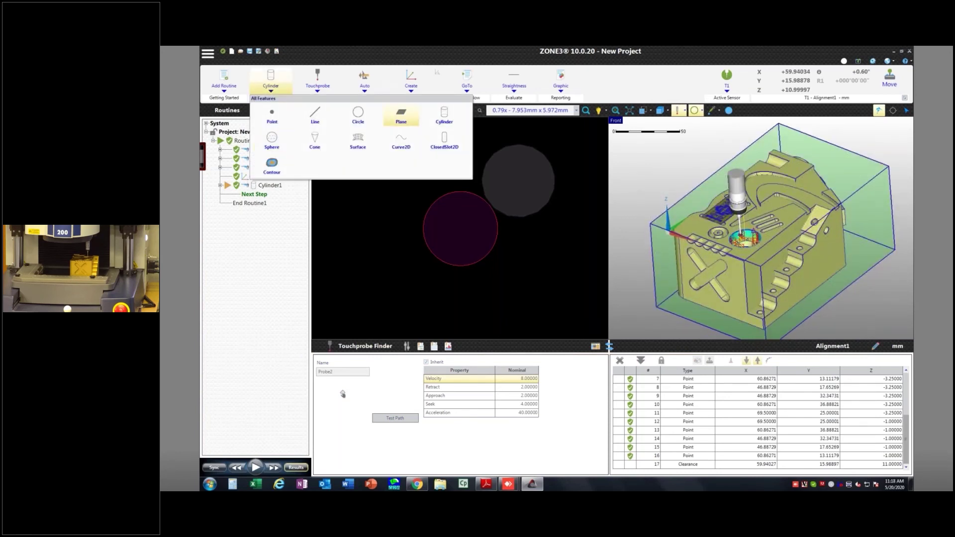
{"action": "left_click", "coordinate": [406, 123]}
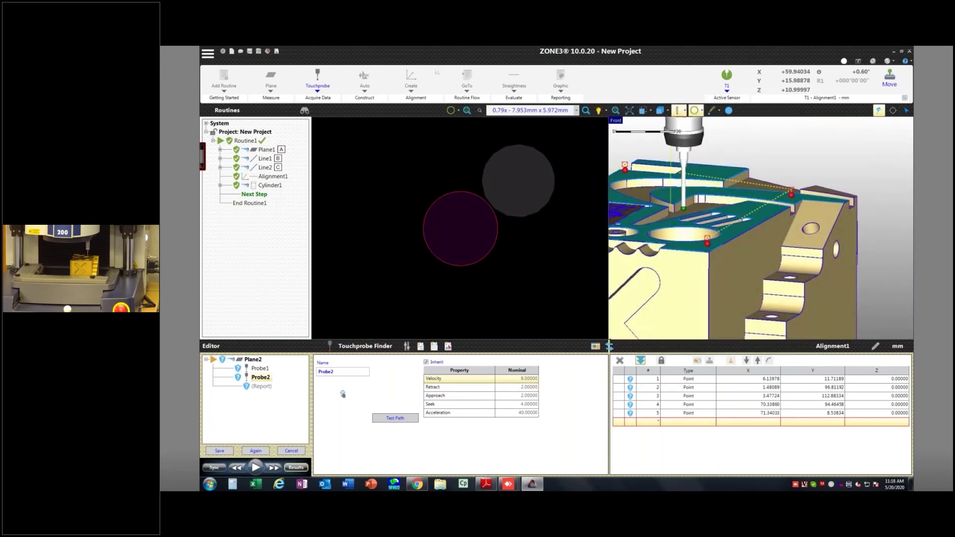
Stop Plane2's Probe2 from inheriting the probing parameters, and set its Retract and Approach to 5 mm
{"action": "left_click", "coordinate": [426, 362]}
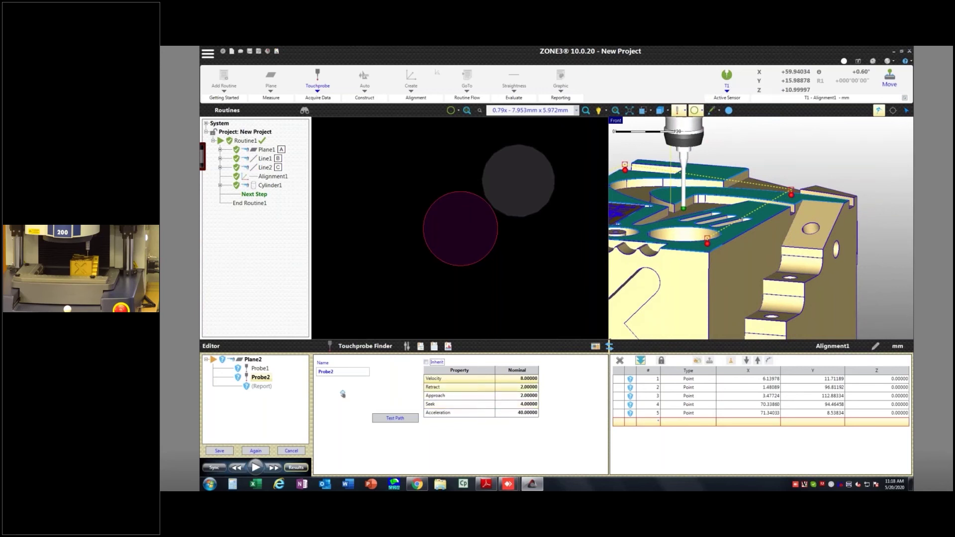
{"action": "key", "text": "Tab"}
{"action": "type", "text": "5"}
{"action": "key", "text": "Tab"}
{"action": "type", "text": "5"}
{"action": "key", "text": "Tab"}
{"action": "key", "text": "Return"}
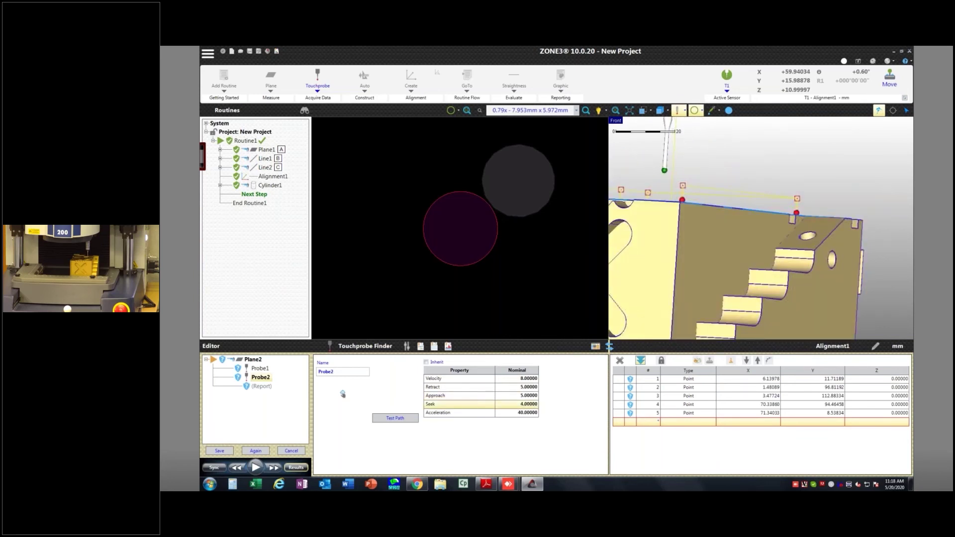
Set both Retract and Approach of Plane2's Probe2 to 2 mm
{"action": "left_click", "coordinate": [516, 387]}
{"action": "type", "text": "2"}
{"action": "key", "text": "Tab"}
{"action": "type", "text": "2."}
{"action": "key", "text": "shift+Tab"}
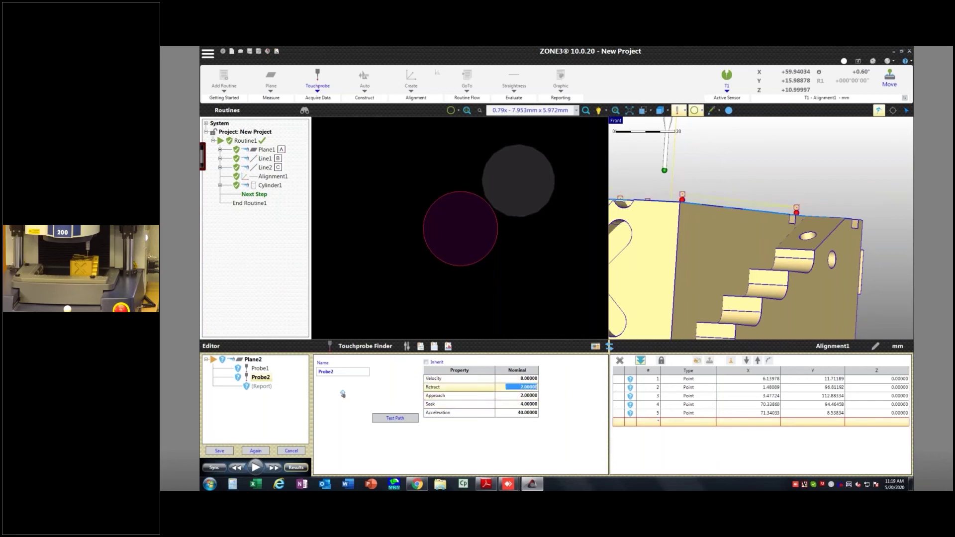
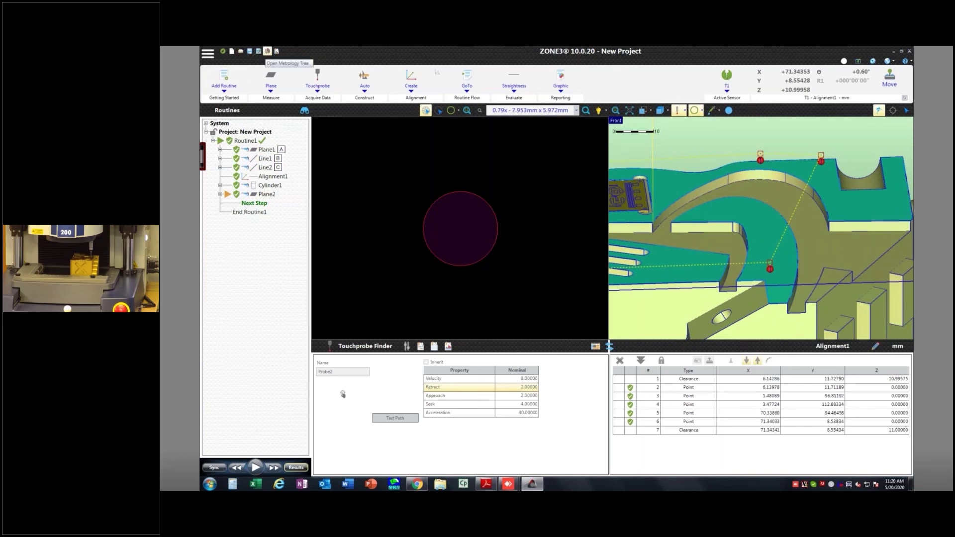
Create a new cutting plane from the project's metrology tree and move the tree clear of the model
{"action": "left_click", "coordinate": [267, 50]}
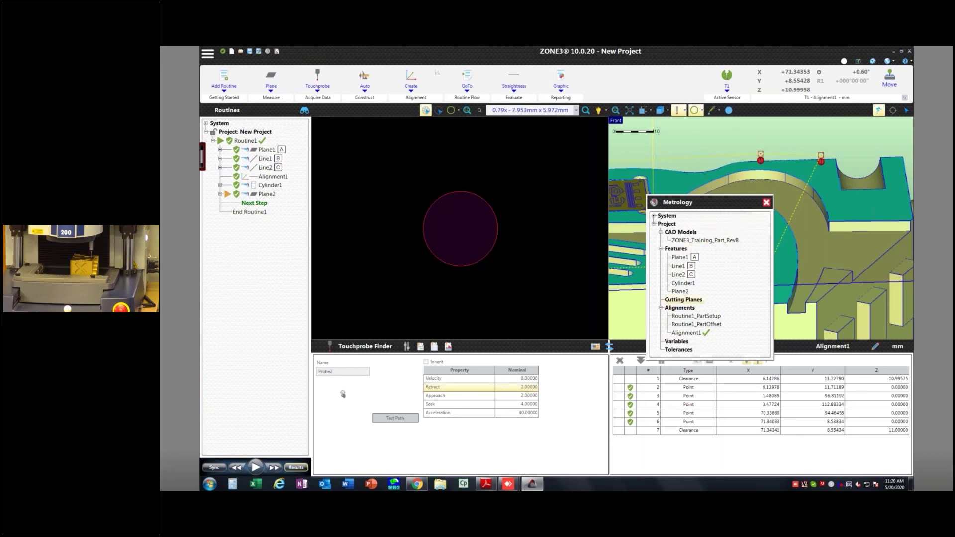
{"action": "right_click", "coordinate": [680, 301]}
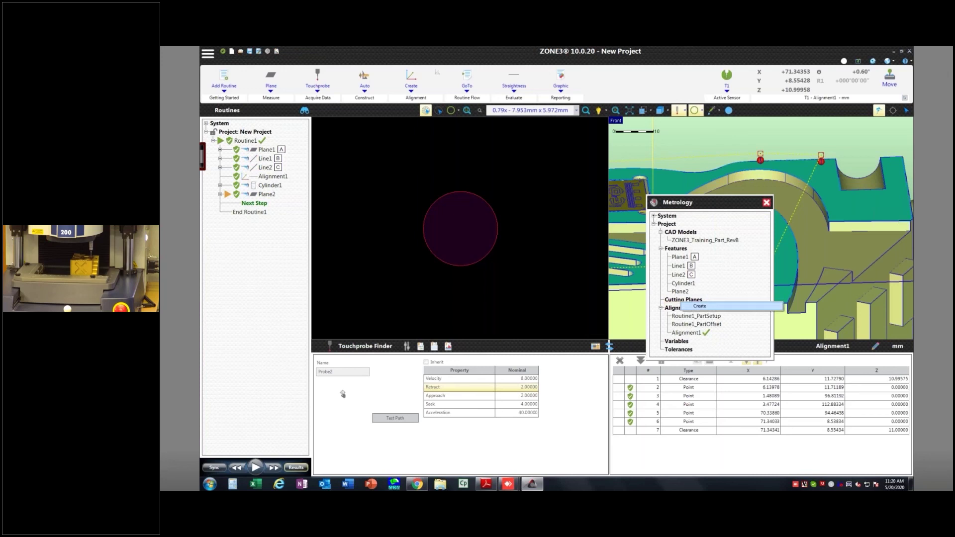
{"action": "left_click", "coordinate": [699, 306]}
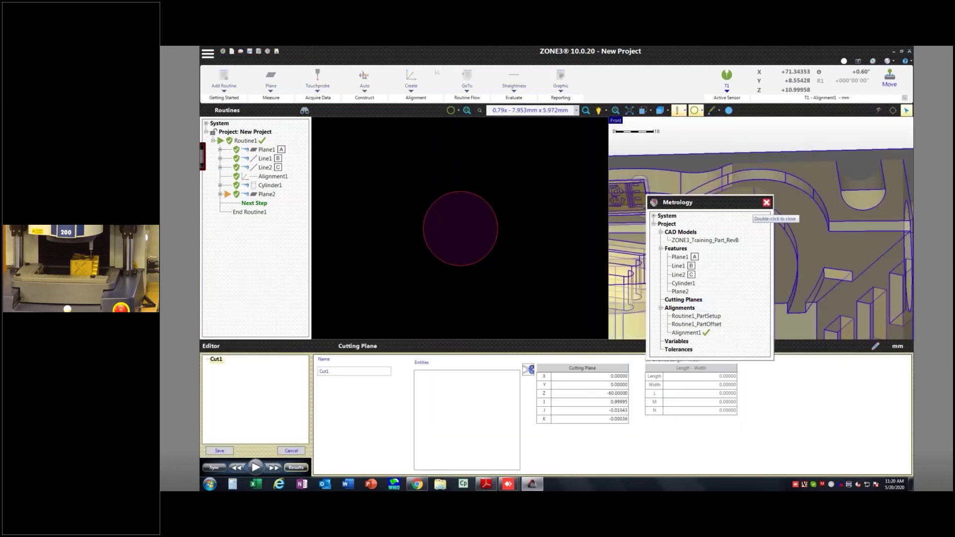
{"action": "left_click_drag", "start_coordinate": [731, 205], "coordinate": [835, 443]}
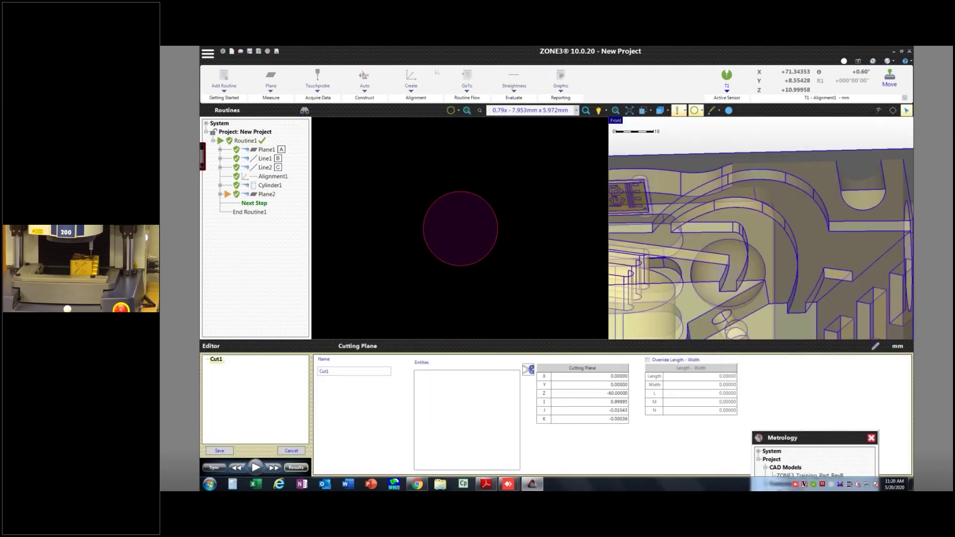
Orient the cutting plane parallel to the part's top face with the vector I 0, J 0, K 1
{"action": "scroll", "coordinate": [760, 228], "scroll_direction": "down", "scroll_amount": 5}
{"action": "middle_click_drag", "start_coordinate": [746, 234], "coordinate": [795, 256]}
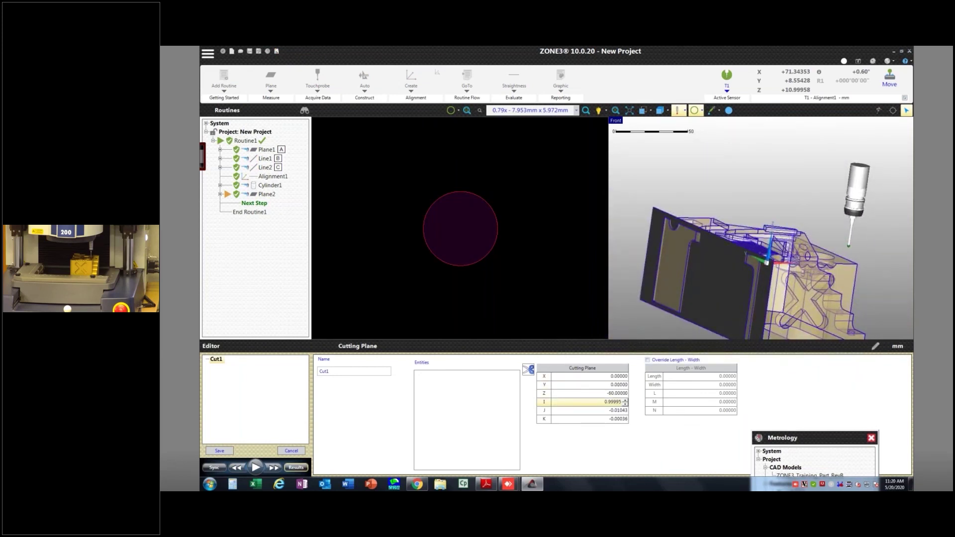
{"action": "middle_click_drag", "start_coordinate": [731, 219], "coordinate": [676, 206]}
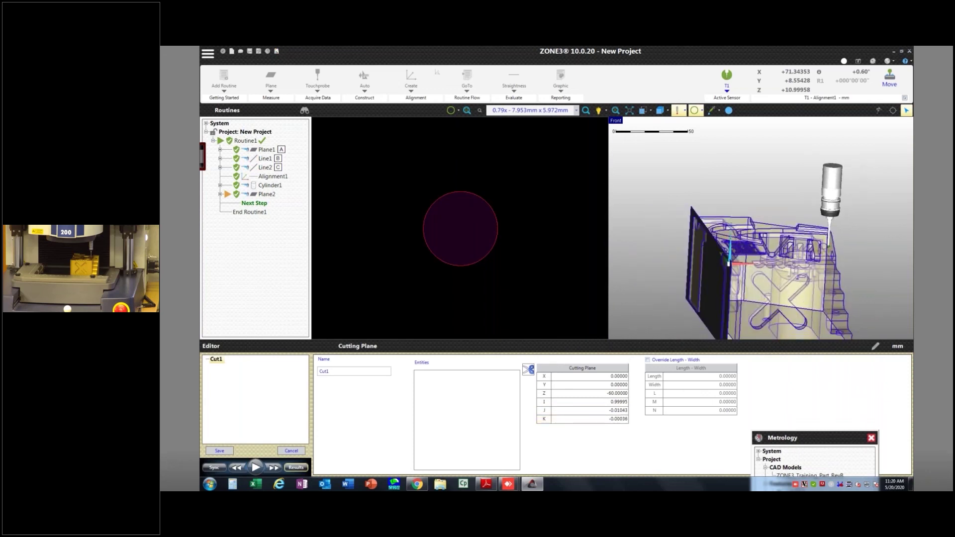
{"action": "middle_click_drag", "start_coordinate": [728, 233], "coordinate": [749, 233]}
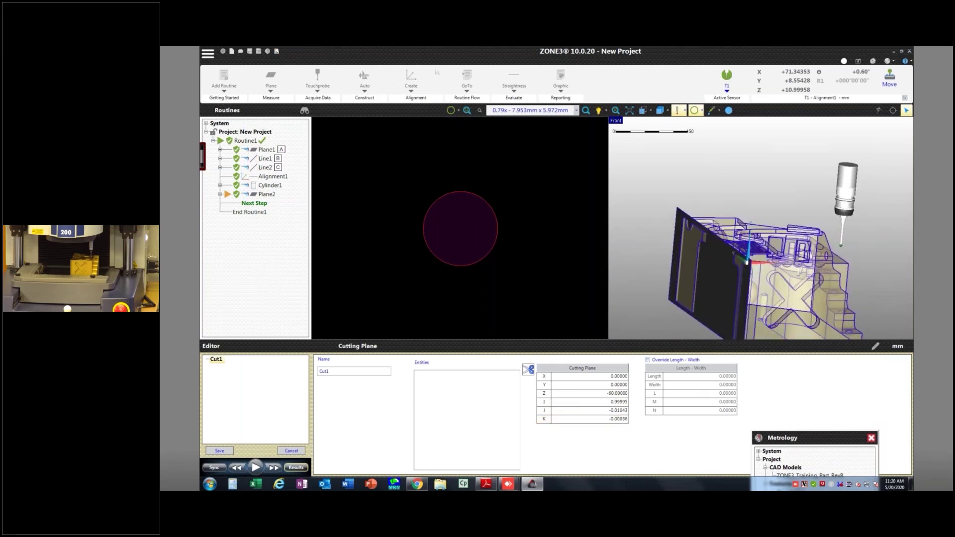
{"action": "left_click", "coordinate": [606, 402]}
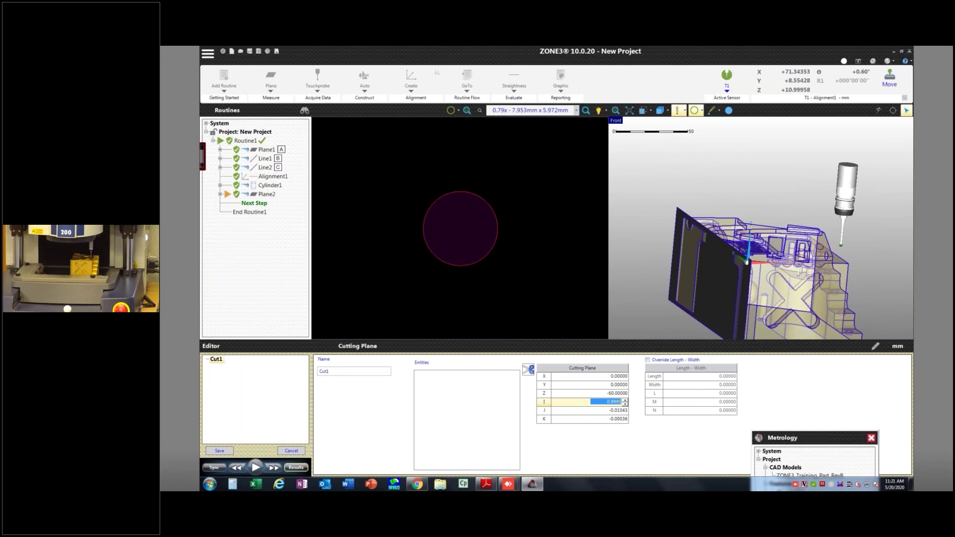
{"action": "type", "text": "0"}
{"action": "key", "text": "Tab"}
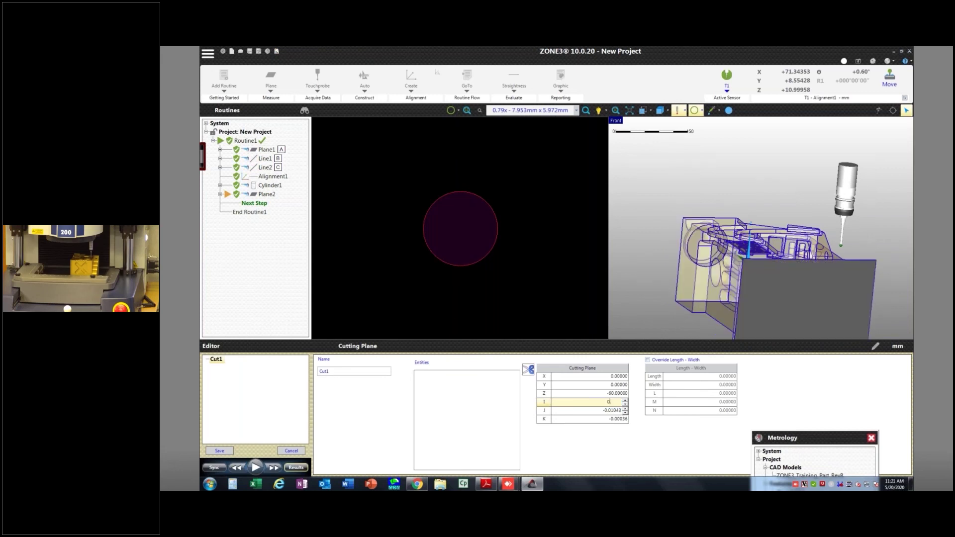
{"action": "type", "text": "0"}
{"action": "key", "text": "Tab"}
{"action": "type", "text": "1"}
{"action": "key", "text": "Return"}
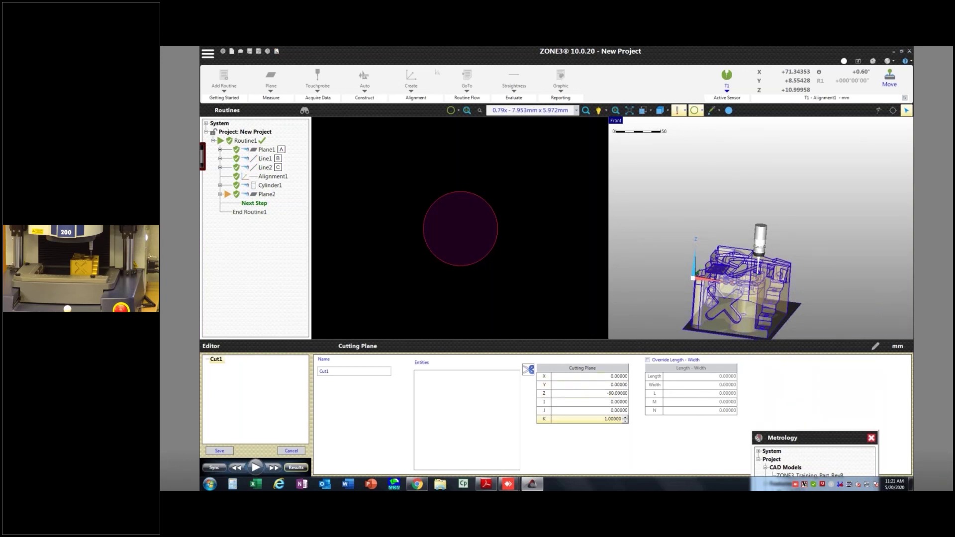
Set the cutting plane's Z to -1 mm, cut the selected curved wall faces with it and save the cut
{"action": "scroll", "coordinate": [688, 277], "scroll_direction": "up", "scroll_amount": 5}
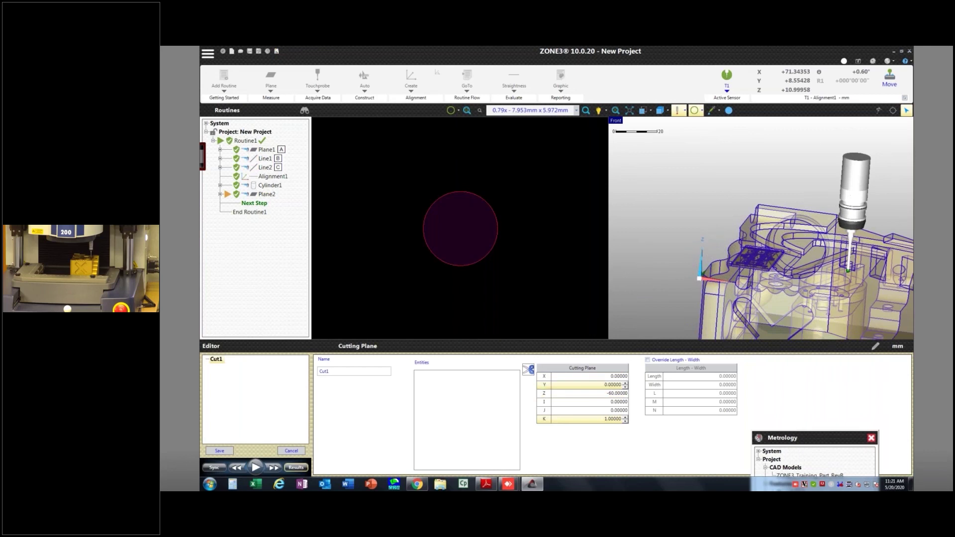
{"action": "left_click", "coordinate": [604, 394]}
{"action": "type", "text": "-"}
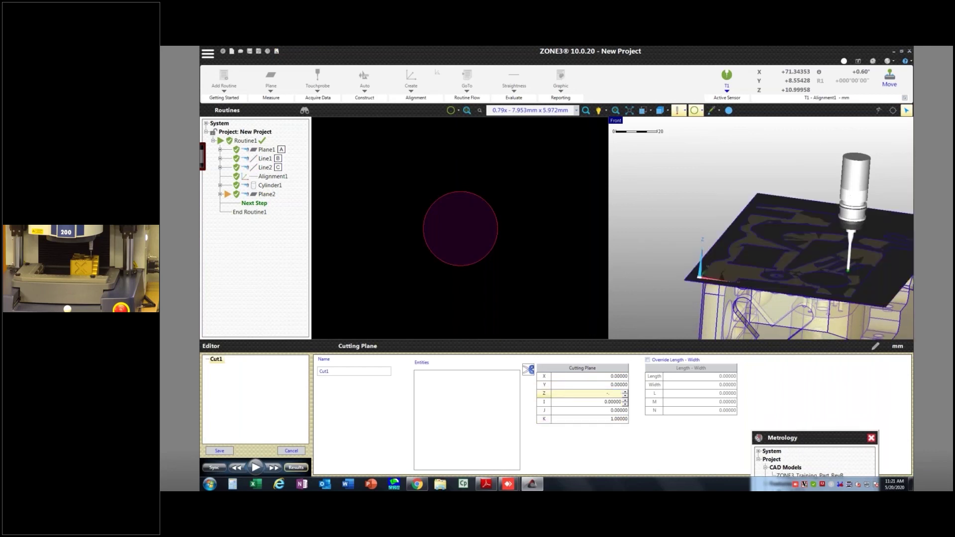
{"action": "type", "text": "1."}
{"action": "key", "text": "Return"}
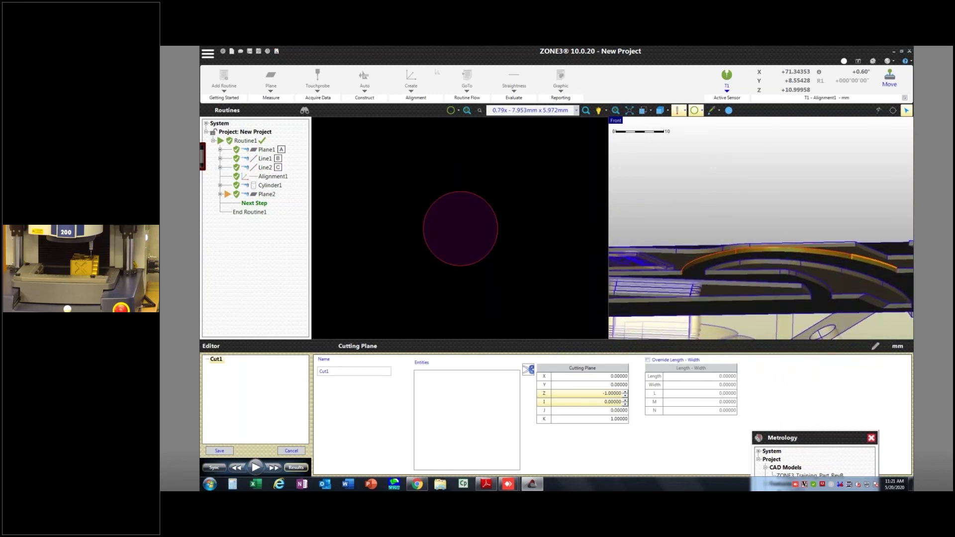
{"action": "left_click", "coordinate": [528, 369]}
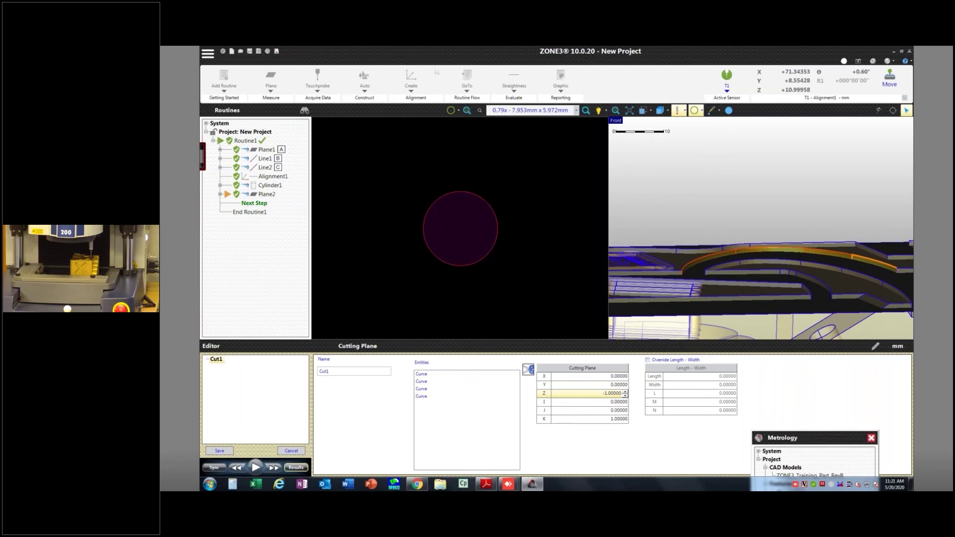
{"action": "left_click", "coordinate": [220, 450]}
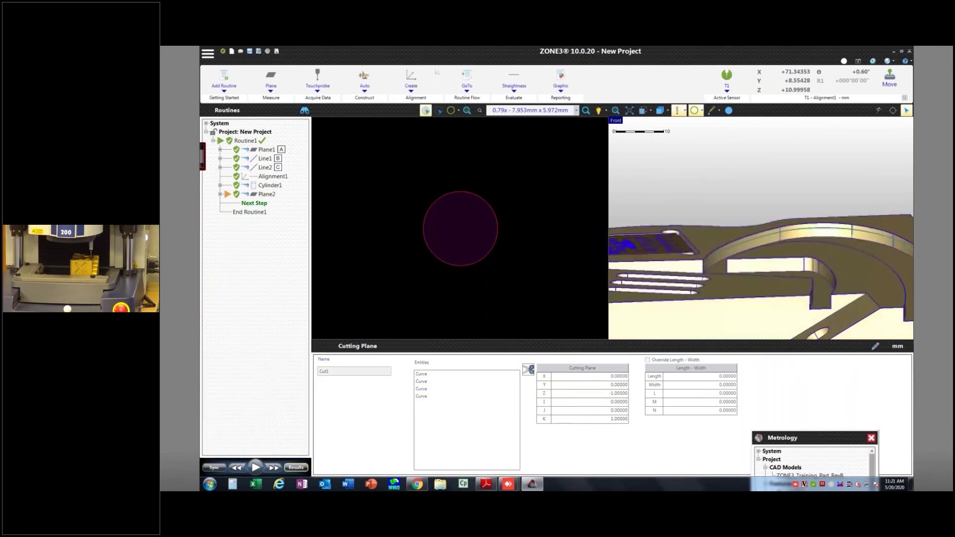
Add a Curve2D measurement and pick the cutting-plane curve along the curved pocket wall as its entity
{"action": "scroll", "coordinate": [714, 267], "scroll_direction": "up", "scroll_amount": 4}
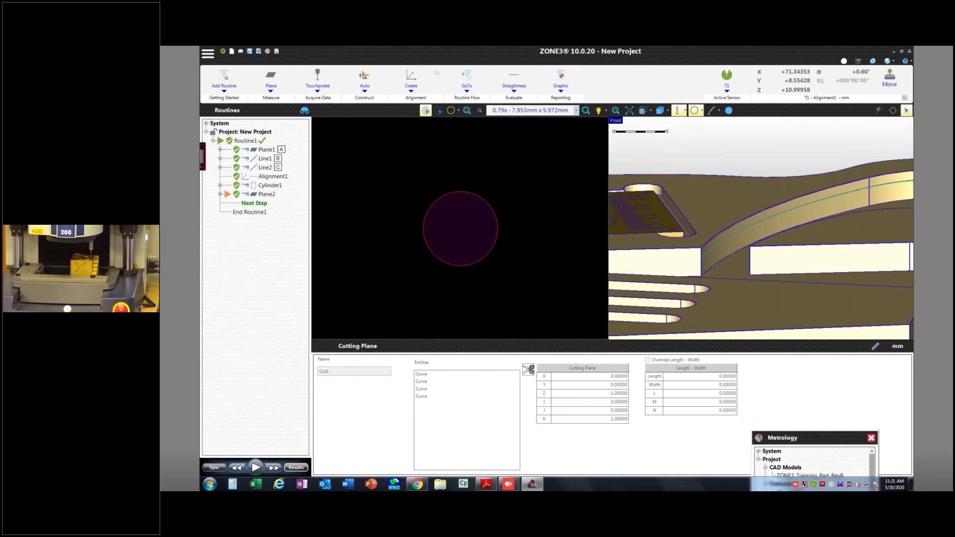
{"action": "middle_click_drag", "start_coordinate": [815, 214], "coordinate": [669, 263]}
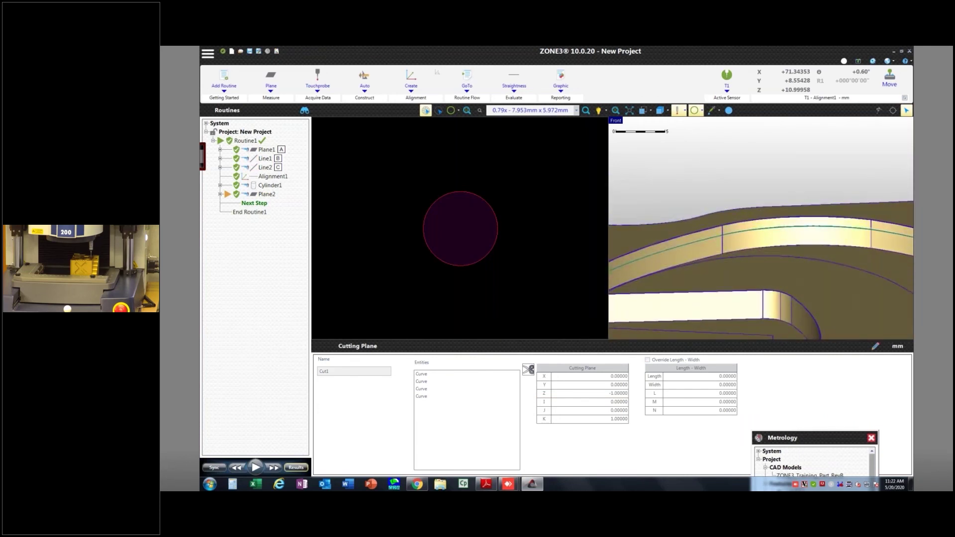
{"action": "middle_click_drag", "start_coordinate": [862, 238], "coordinate": [660, 244]}
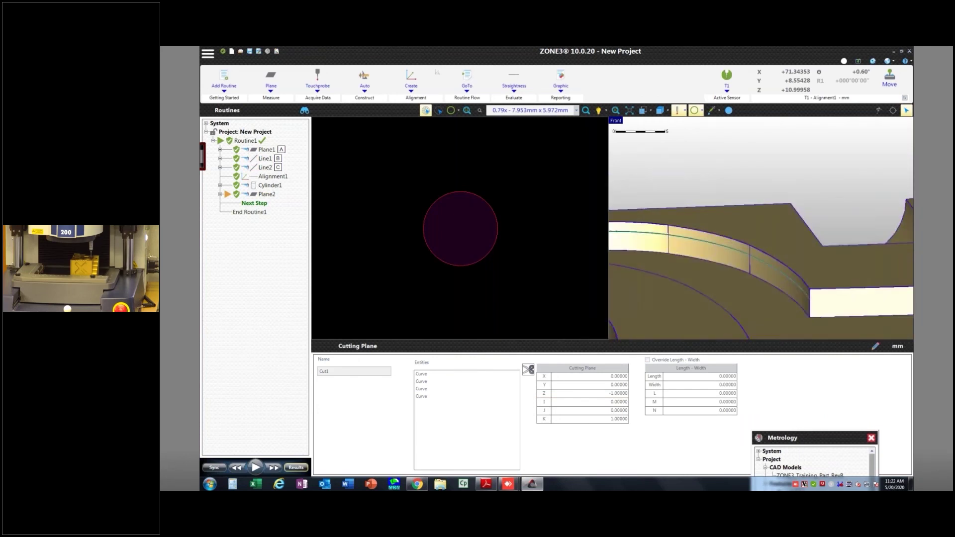
{"action": "middle_click_drag", "start_coordinate": [746, 238], "coordinate": [790, 231]}
{"action": "scroll", "coordinate": [741, 231], "scroll_direction": "up", "scroll_amount": 1}
{"action": "scroll", "coordinate": [822, 248], "scroll_direction": "down", "scroll_amount": 5}
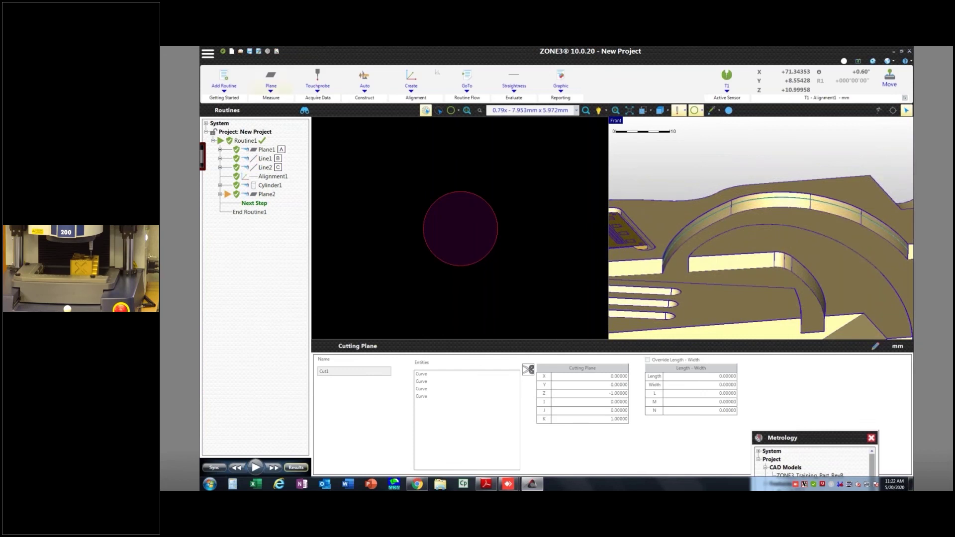
{"action": "left_click", "coordinate": [270, 90]}
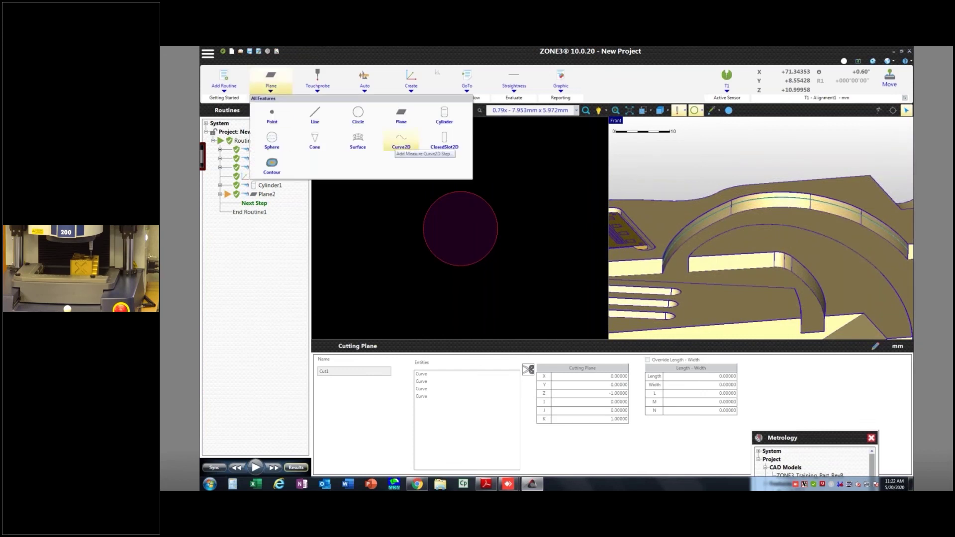
{"action": "left_click", "coordinate": [401, 140]}
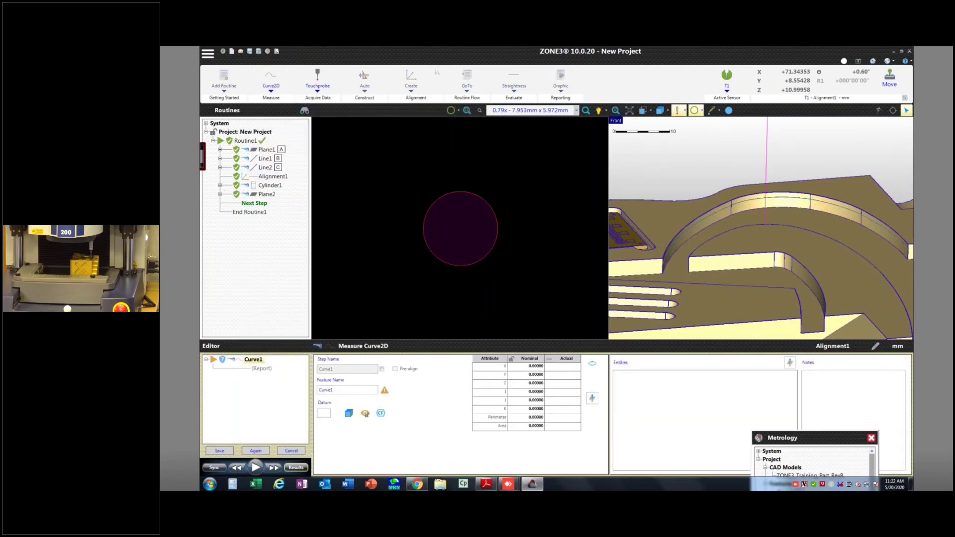
{"action": "scroll", "coordinate": [692, 227], "scroll_direction": "up", "scroll_amount": 5}
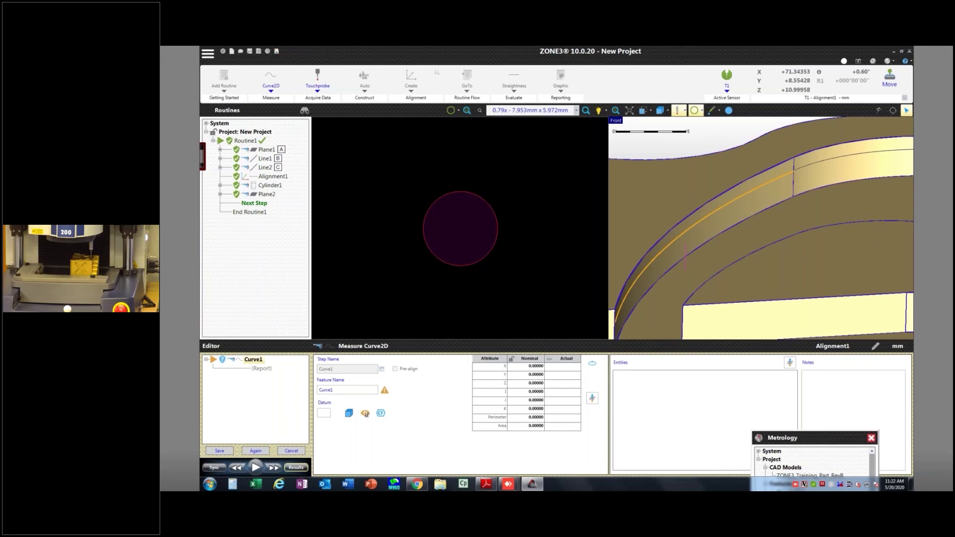
{"action": "left_click", "coordinate": [685, 256]}
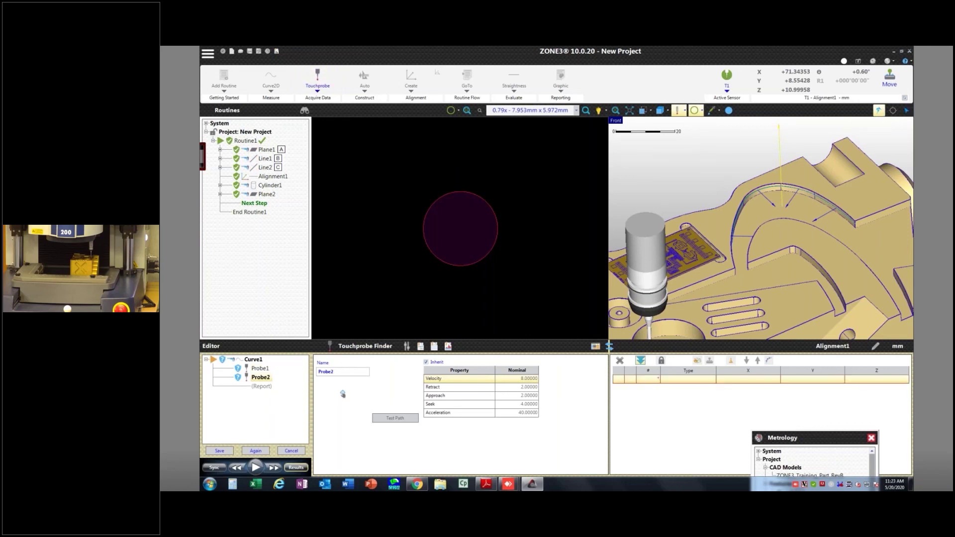
Generate a contour point path with 18 total points for the curve's Probe2 and accept it
{"action": "left_click", "coordinate": [769, 360]}
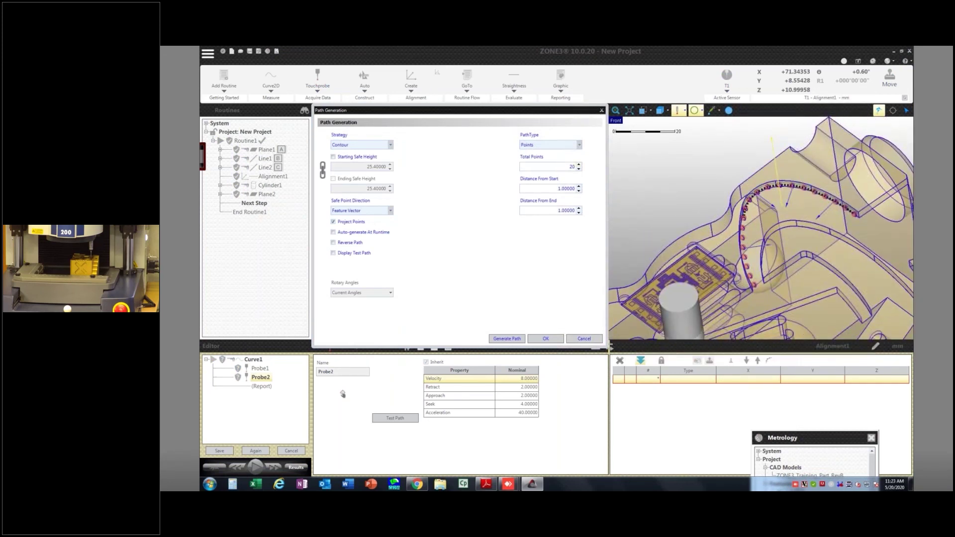
{"action": "type", "text": "18"}
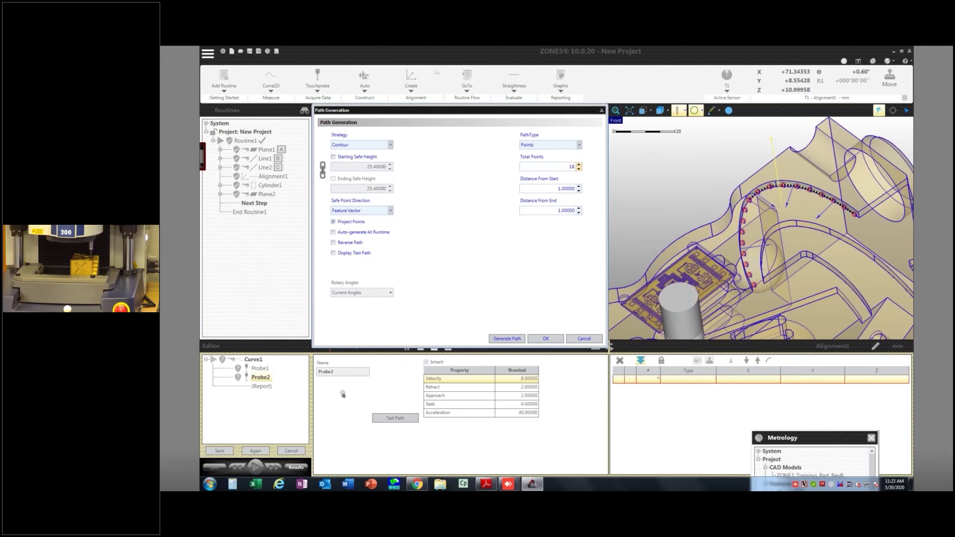
{"action": "left_click", "coordinate": [507, 339]}
{"action": "left_click", "coordinate": [546, 339]}
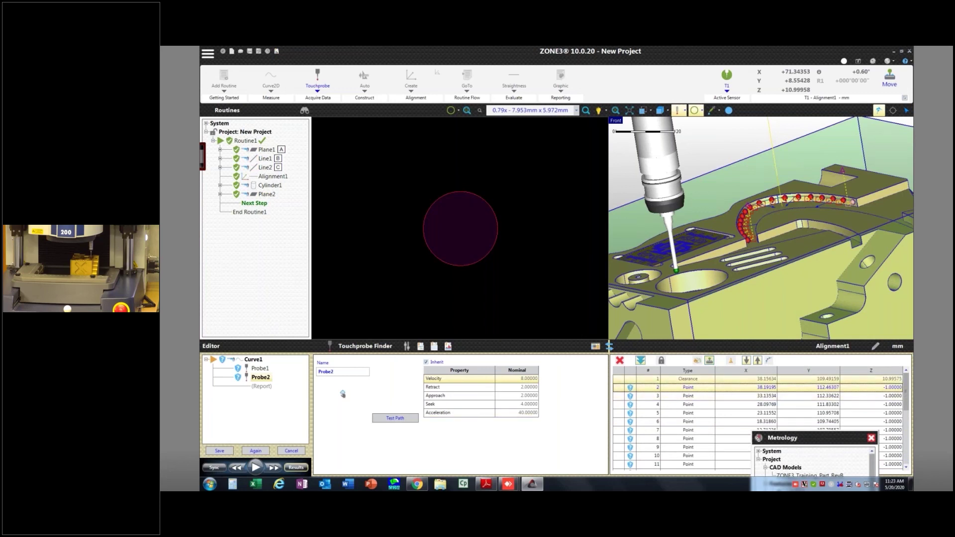
Make the path's first clearance point the current position and run the probing of the curve from there
{"action": "right_click", "coordinate": [617, 380]}
{"action": "left_click", "coordinate": [650, 407]}
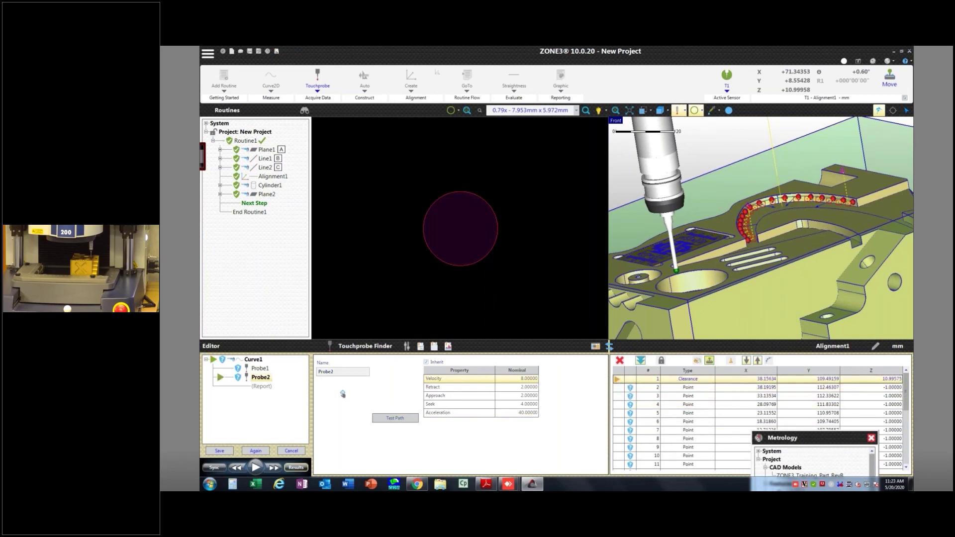
{"action": "left_click", "coordinate": [256, 467]}
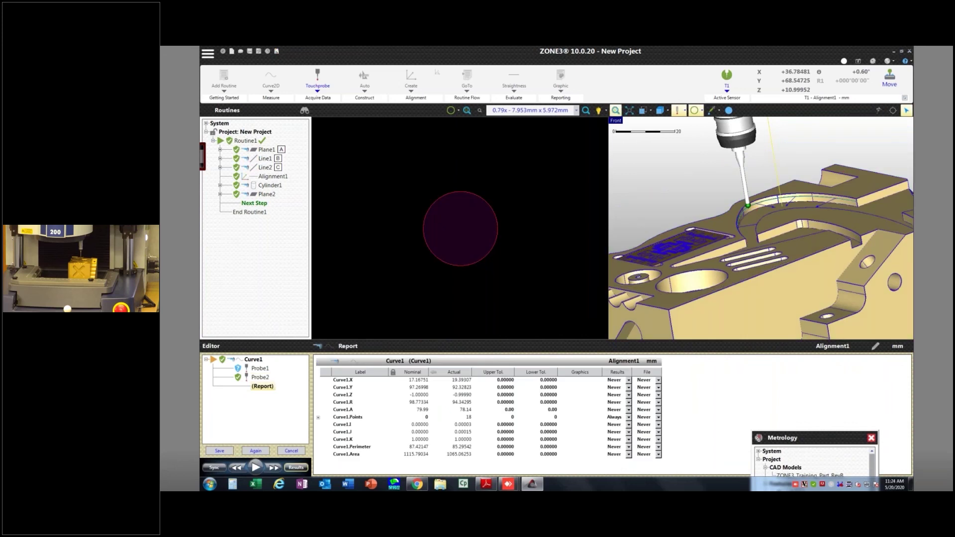
Examine the Curve1 points deviation result in the top view and save the curve measurement
{"action": "left_click", "coordinate": [650, 110]}
{"action": "left_click", "coordinate": [656, 122]}
{"action": "scroll", "coordinate": [712, 269], "scroll_direction": "up", "scroll_amount": 1}
{"action": "left_click", "coordinate": [347, 416]}
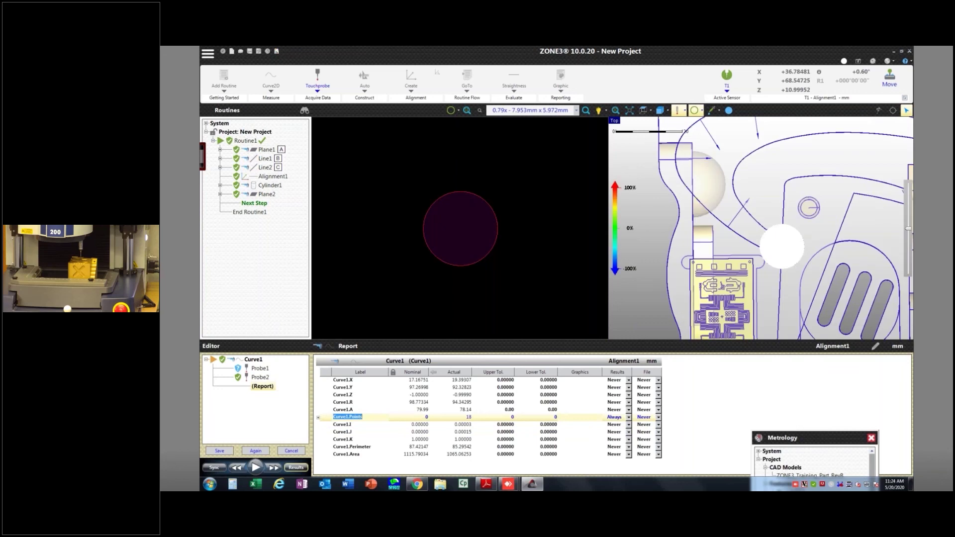
{"action": "middle_click_drag", "start_coordinate": [766, 209], "coordinate": [741, 265]}
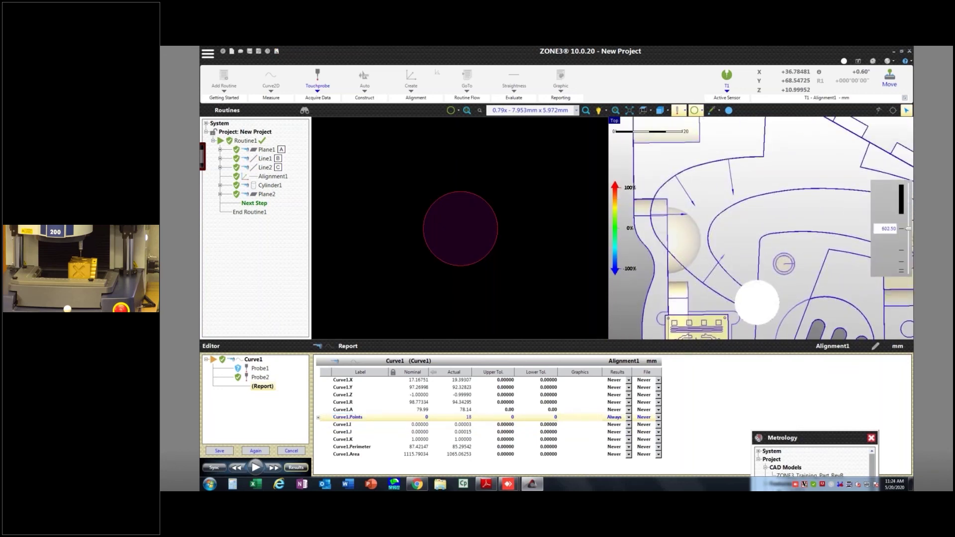
{"action": "scroll", "coordinate": [773, 251], "scroll_direction": "down", "scroll_amount": 1}
{"action": "middle_click_drag", "start_coordinate": [773, 251], "coordinate": [779, 319]}
{"action": "scroll", "coordinate": [788, 329], "scroll_direction": "up", "scroll_amount": 1}
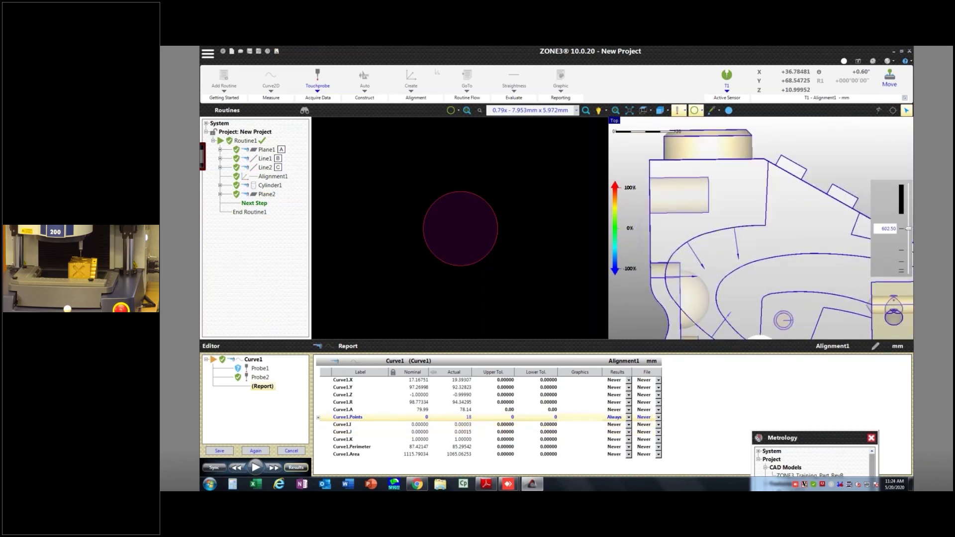
{"action": "left_click", "coordinate": [219, 451]}
Add a line profile evaluation of Curve1 with datum references A, B and C
{"action": "middle_click_drag", "start_coordinate": [736, 294], "coordinate": [778, 150]}
{"action": "scroll", "coordinate": [779, 151], "scroll_direction": "up", "scroll_amount": 1}
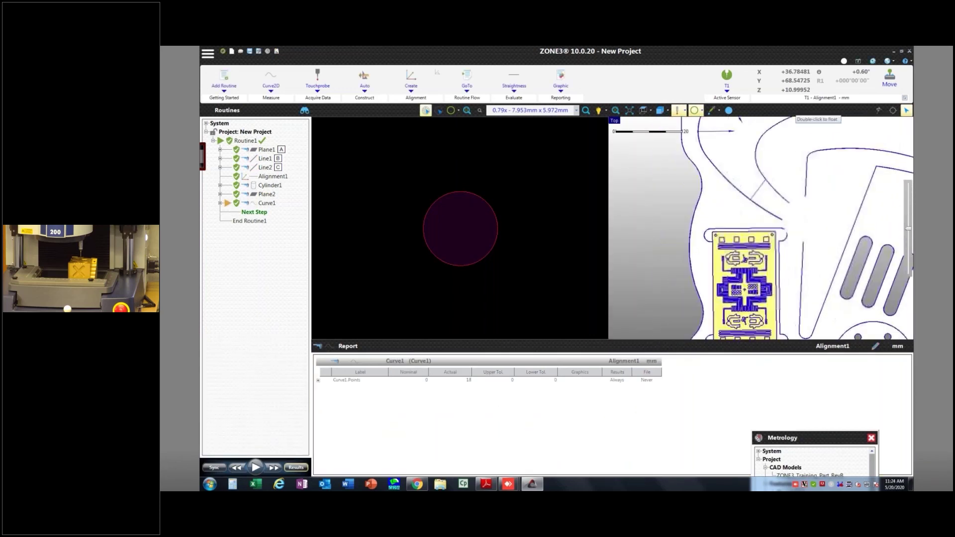
{"action": "left_click", "coordinate": [514, 90]}
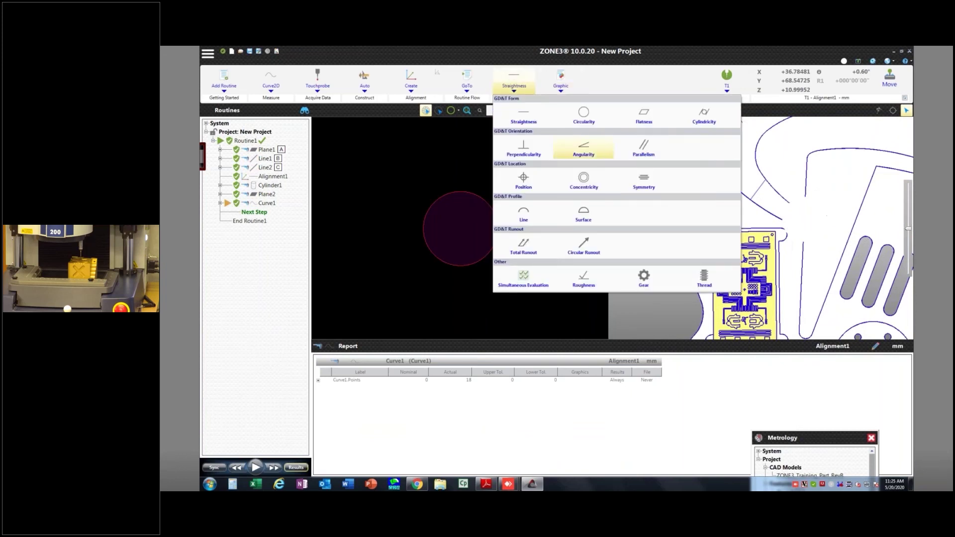
{"action": "left_click", "coordinate": [540, 213]}
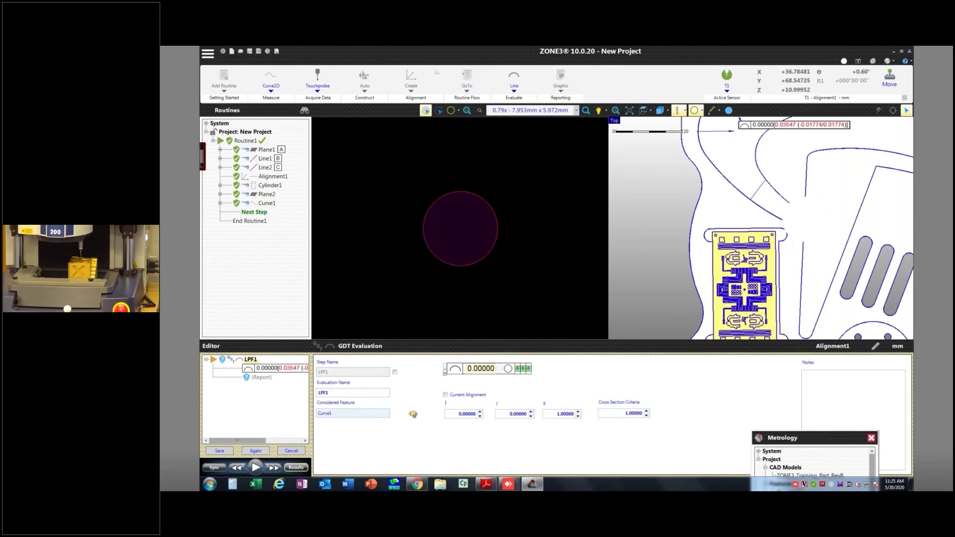
{"action": "left_click", "coordinate": [510, 369]}
{"action": "left_click", "coordinate": [511, 383]}
{"action": "left_click", "coordinate": [507, 369]}
{"action": "left_click", "coordinate": [514, 396]}
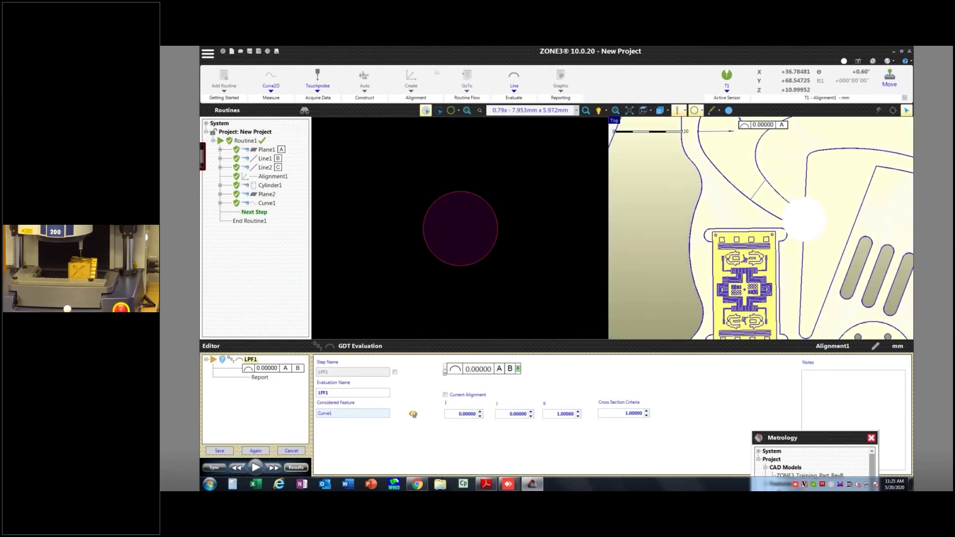
{"action": "left_click", "coordinate": [518, 369]}
{"action": "left_click", "coordinate": [524, 410]}
Set the line profile tolerance to 0.01 mm, run the evaluation and save it
{"action": "left_click_drag", "start_coordinate": [478, 369], "coordinate": [495, 369]}
{"action": "type", "text": "10"}
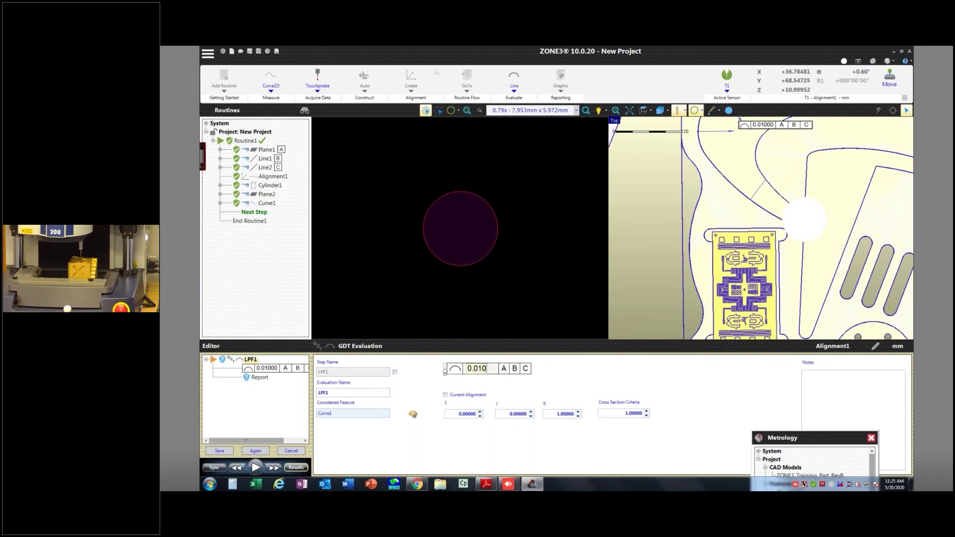
{"action": "left_click", "coordinate": [255, 467]}
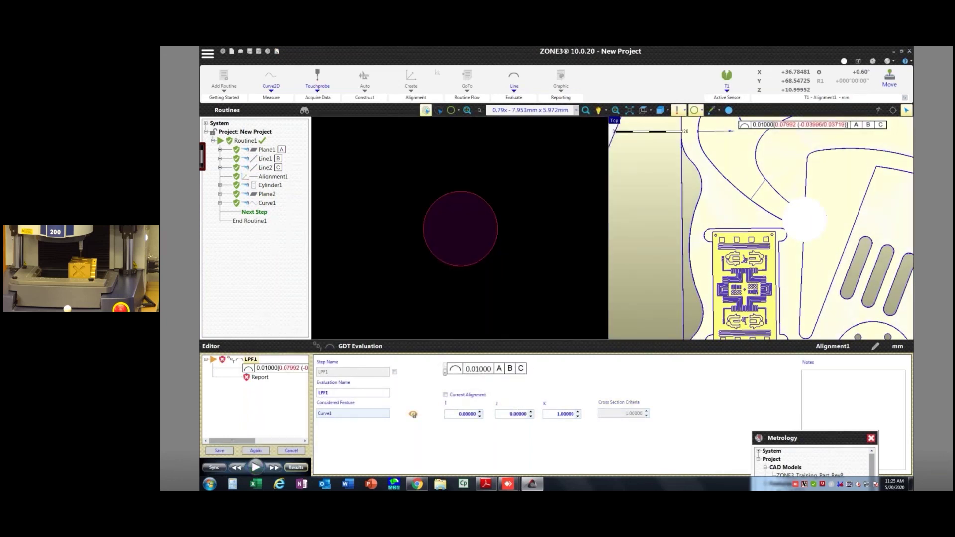
{"action": "left_click", "coordinate": [219, 451]}
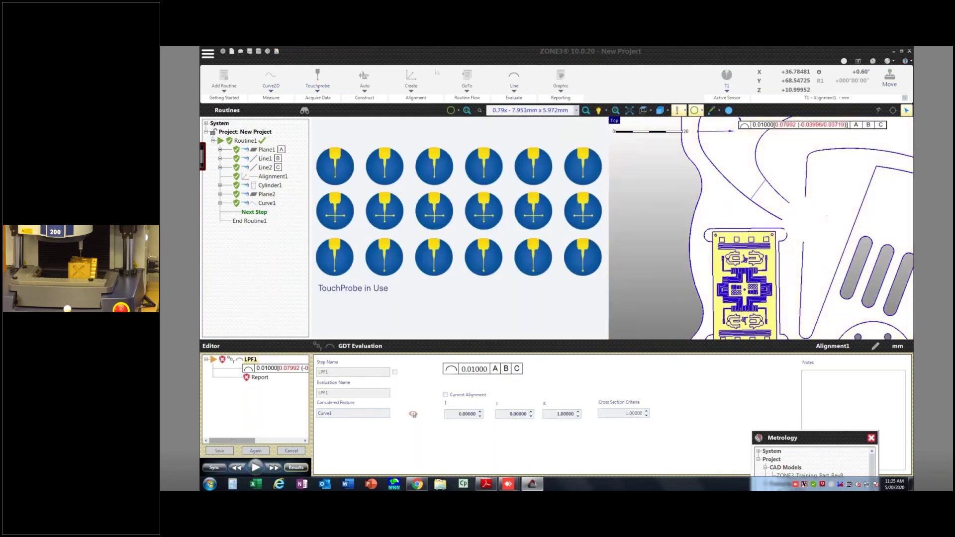
Add a graphic report step showing LPF1 as Deviations, with the magnification adjusted to about 139
{"action": "left_click", "coordinate": [560, 79]}
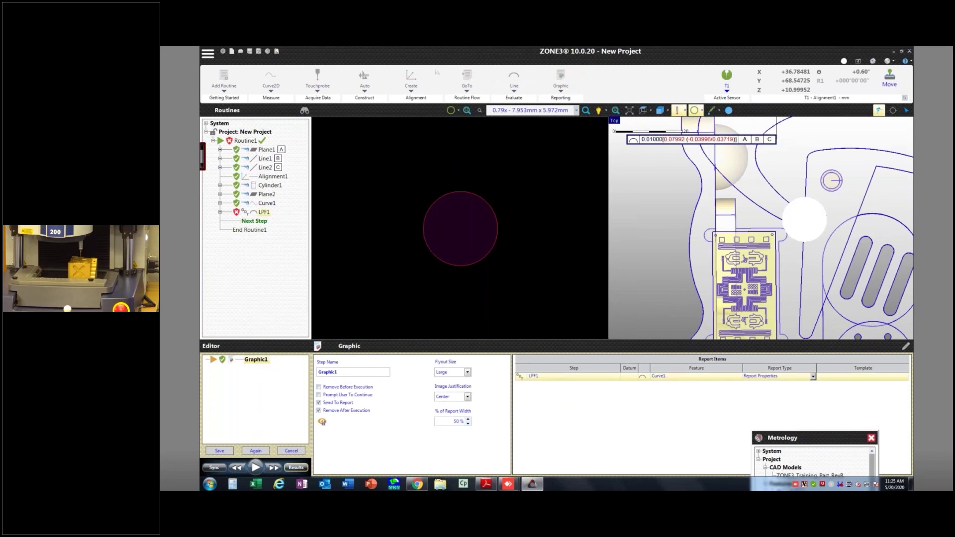
{"action": "left_click", "coordinate": [813, 377]}
{"action": "left_click", "coordinate": [775, 390]}
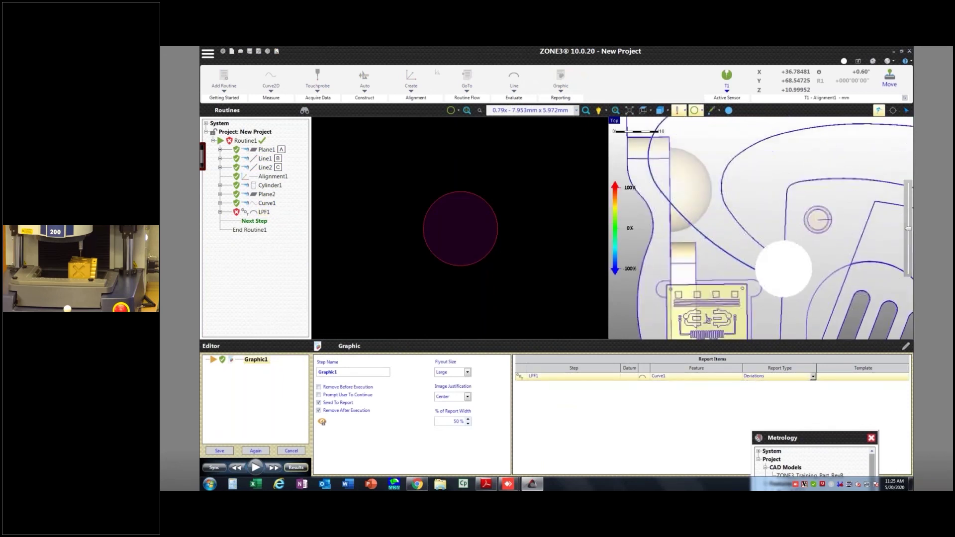
{"action": "scroll", "coordinate": [754, 294], "scroll_direction": "down", "scroll_amount": 1}
{"action": "mouse_move", "coordinate": [908, 228]}
{"action": "left_mouse_down"}
{"action": "mouse_move", "coordinate": [908, 214]}
{"action": "mouse_move", "coordinate": [907, 228]}
{"action": "left_mouse_up"}
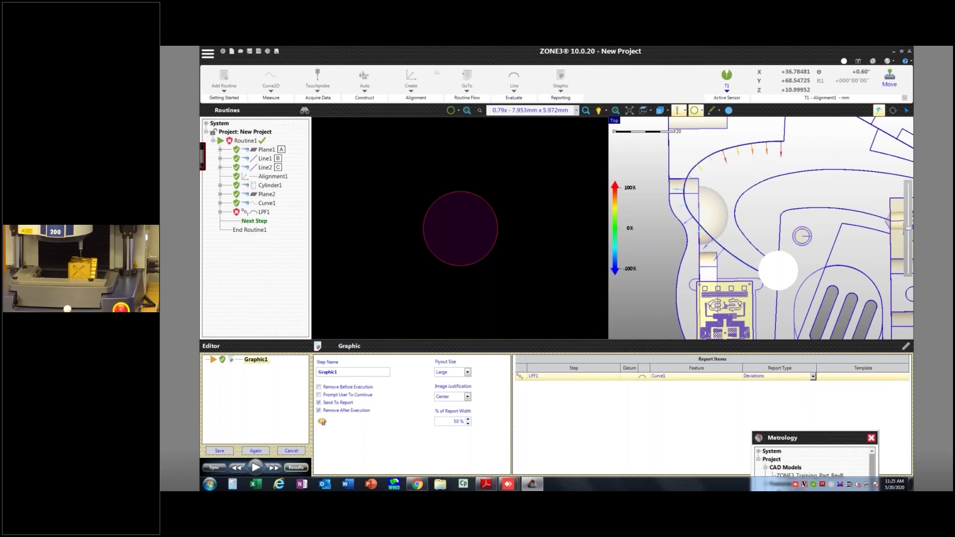
Display the line profile deviations as cylinders and save the graphic report step
{"action": "scroll", "coordinate": [778, 270], "scroll_direction": "down", "scroll_amount": 1}
{"action": "double_click", "coordinate": [773, 377]}
{"action": "left_click", "coordinate": [492, 217]}
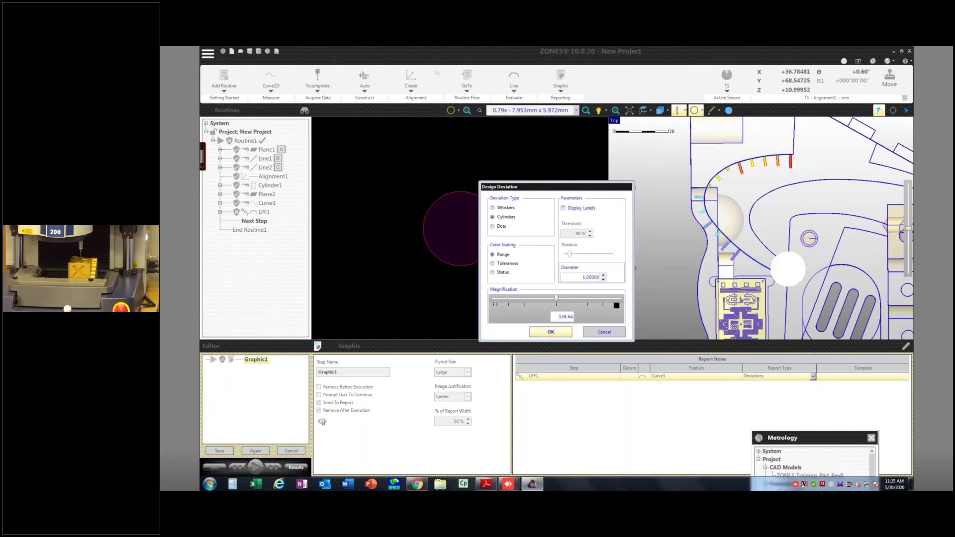
{"action": "left_click", "coordinate": [551, 331]}
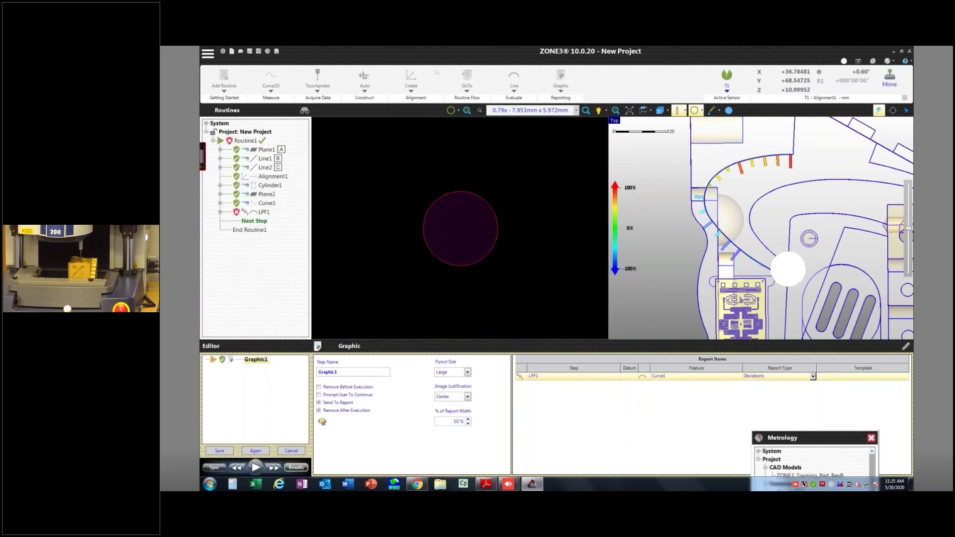
{"action": "left_click", "coordinate": [219, 450]}
View the routine's line profile result in the single-run report, leaving the report closed
{"action": "left_click", "coordinate": [296, 467]}
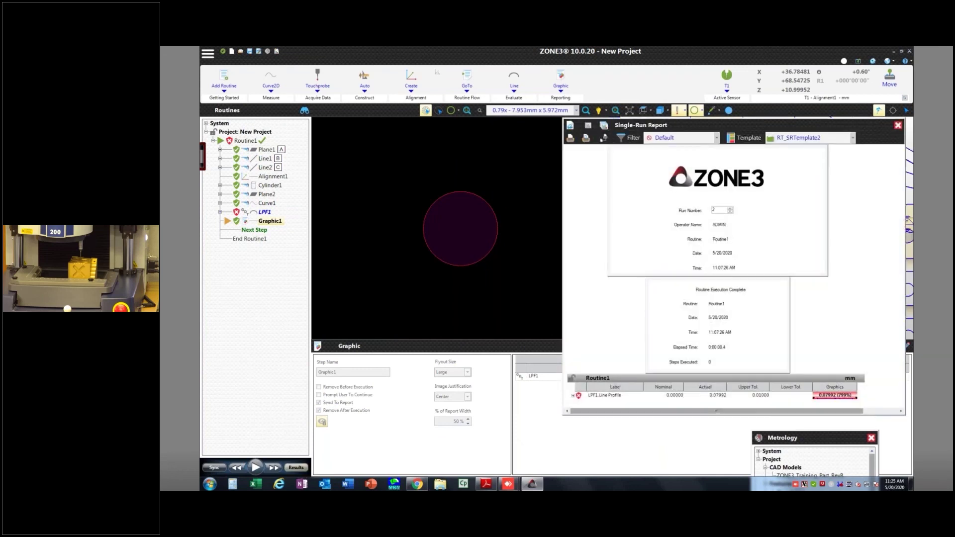
{"action": "left_click", "coordinate": [897, 125]}
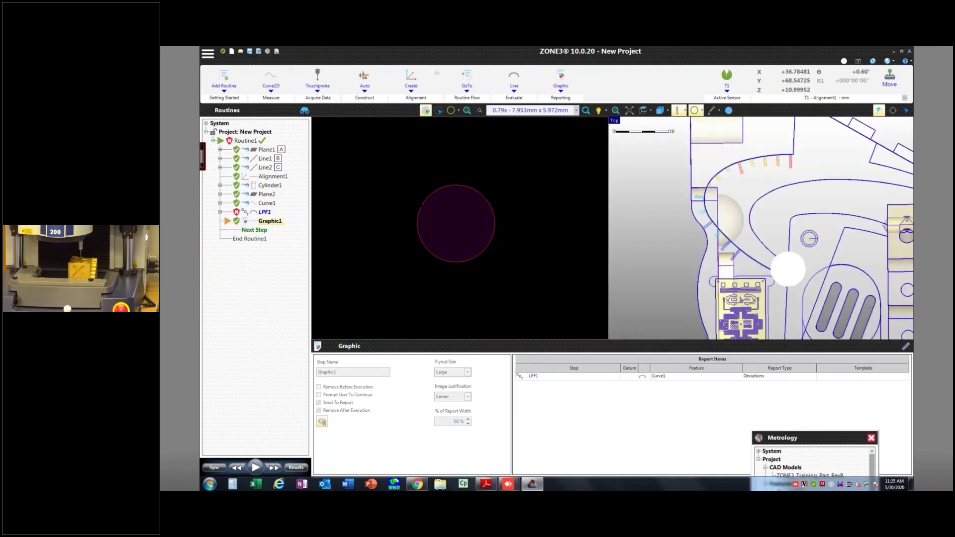
Replace the Training2x20 tool on TouchProbe_1 with the TrainingStar tool assembly
{"action": "left_click", "coordinate": [726, 86]}
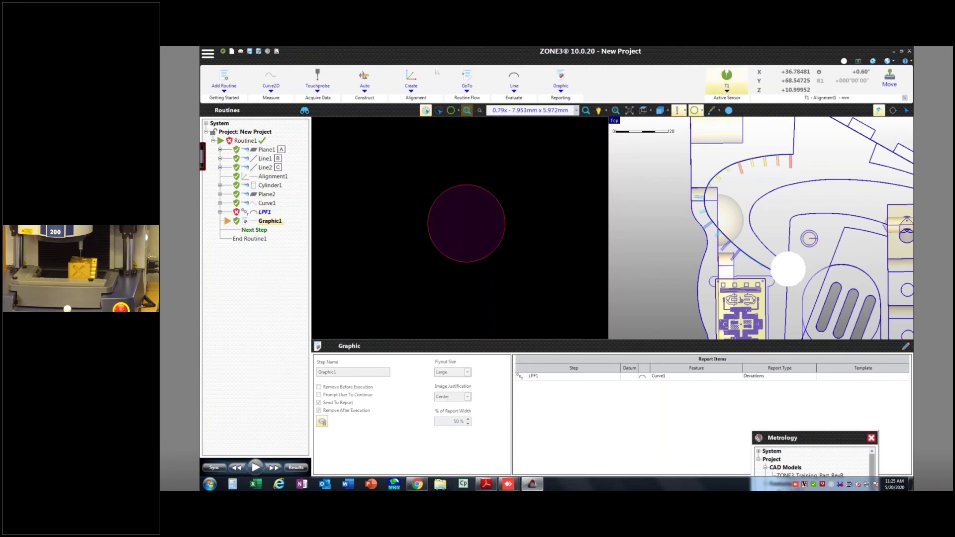
{"action": "left_click", "coordinate": [718, 171]}
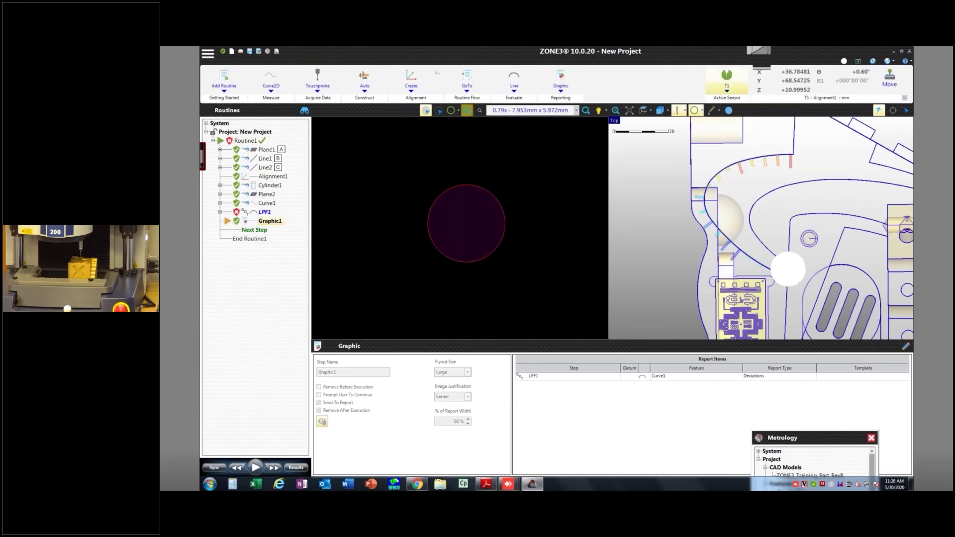
{"action": "left_click", "coordinate": [727, 85]}
{"action": "right_click", "coordinate": [718, 169]}
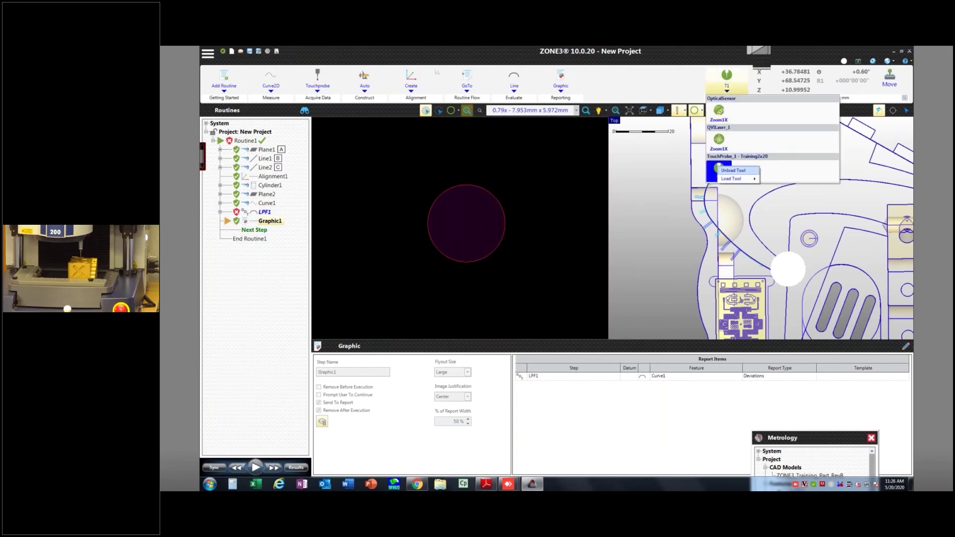
{"action": "mouse_move", "coordinate": [733, 178]}
{"action": "left_click", "coordinate": [785, 204]}
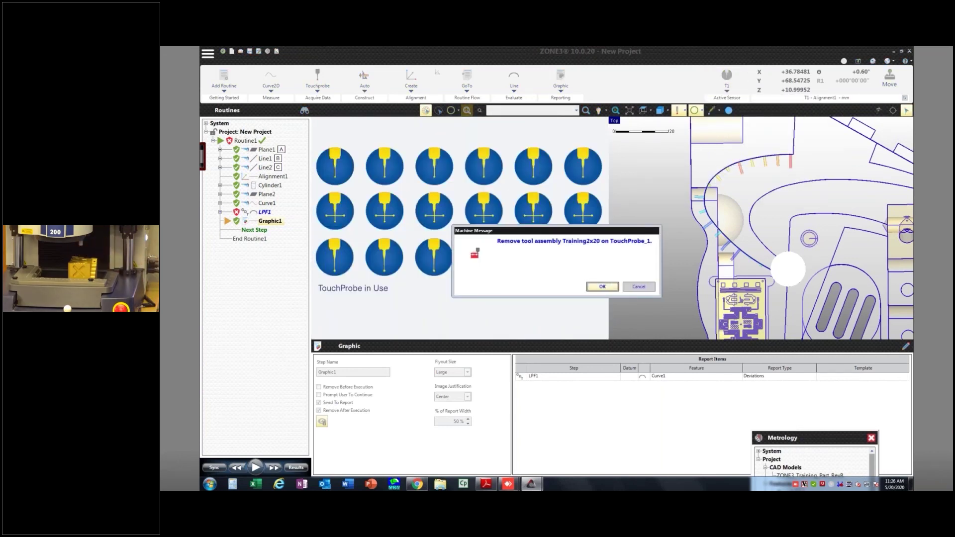
{"action": "left_click", "coordinate": [602, 287]}
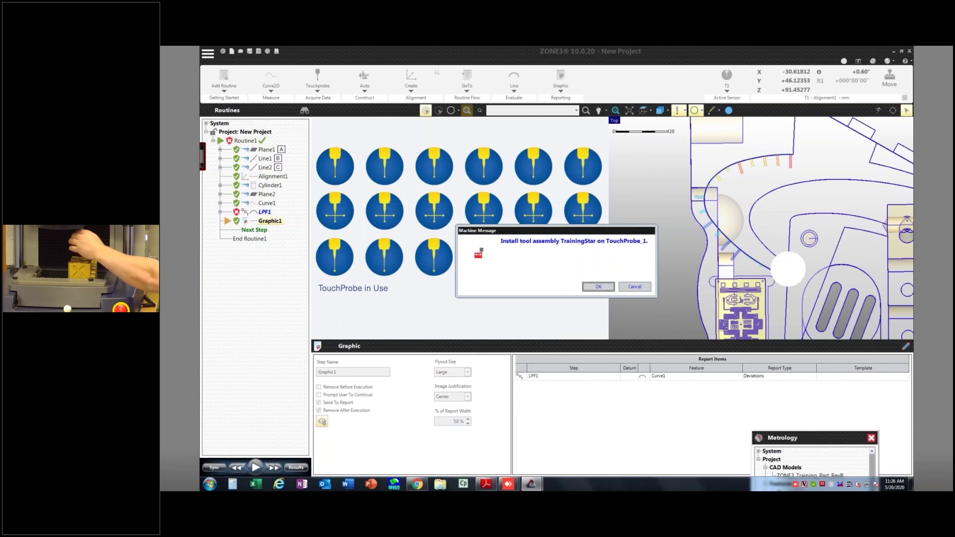
{"action": "left_click", "coordinate": [598, 286]}
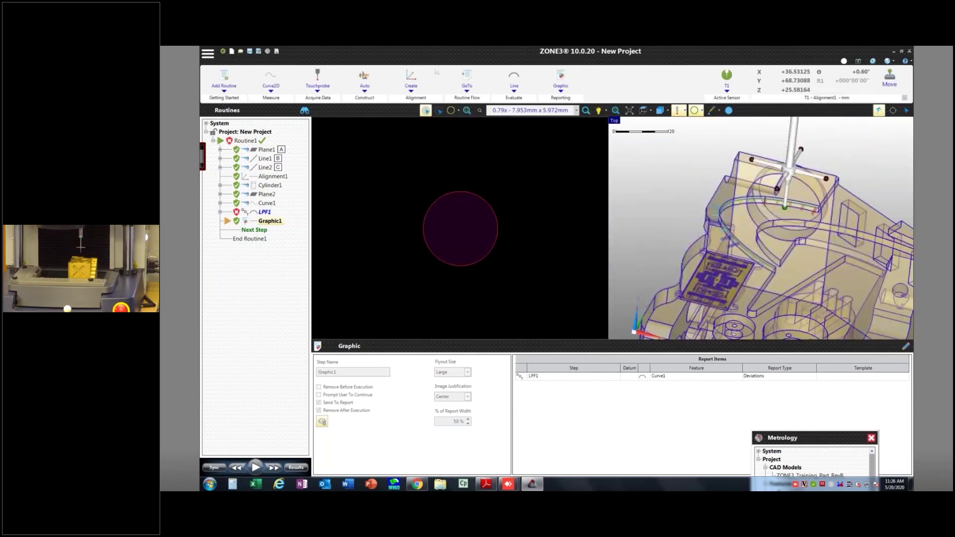
Show the star probe with the CAD model and make tip T2 the active sensor
{"action": "left_click", "coordinate": [729, 110]}
{"action": "mouse_move", "coordinate": [760, 224]}
{"action": "middle_mouse_down"}
{"action": "mouse_move", "coordinate": [830, 268]}
{"action": "mouse_move", "coordinate": [791, 234]}
{"action": "mouse_move", "coordinate": [750, 239]}
{"action": "middle_mouse_up"}
{"action": "left_click", "coordinate": [727, 85]}
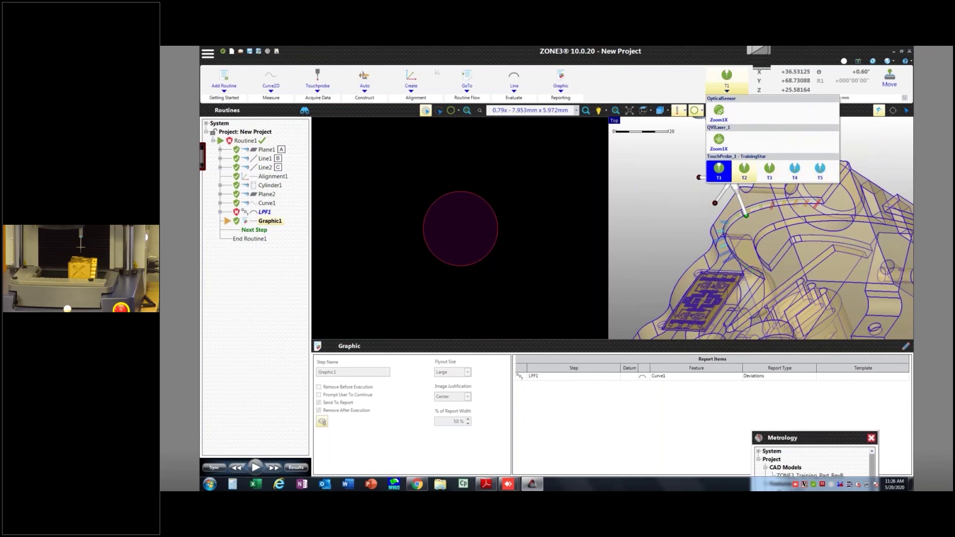
{"action": "key", "text": "Escape"}
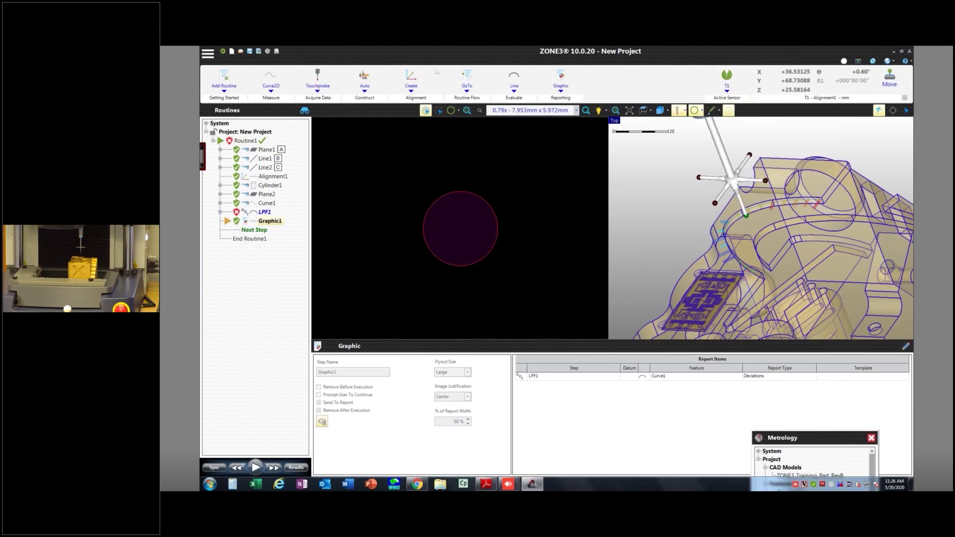
{"action": "middle_click_drag", "start_coordinate": [745, 218], "coordinate": [786, 197]}
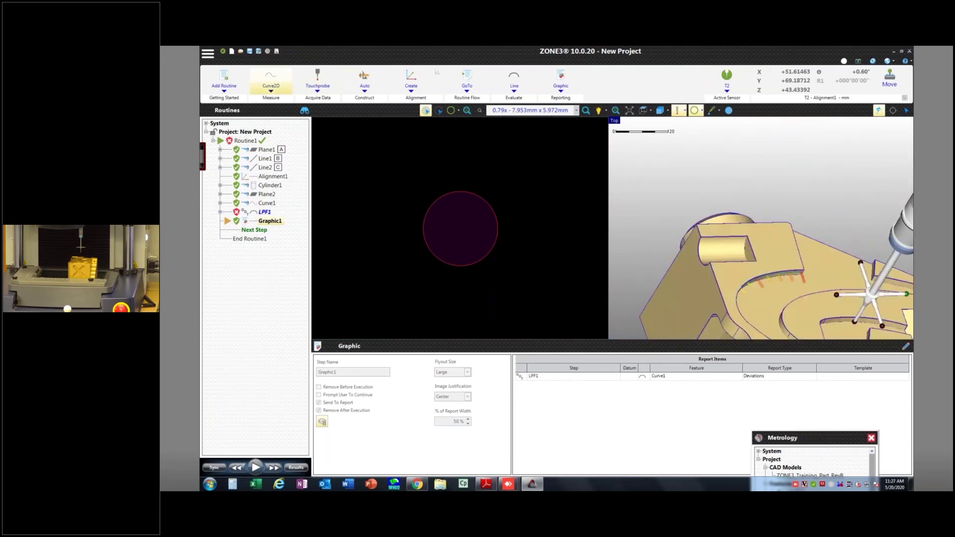
Add a touch-probe cylinder measurement for the half-round bore at the part's edge and reverse its axis vector
{"action": "left_click", "coordinate": [271, 82]}
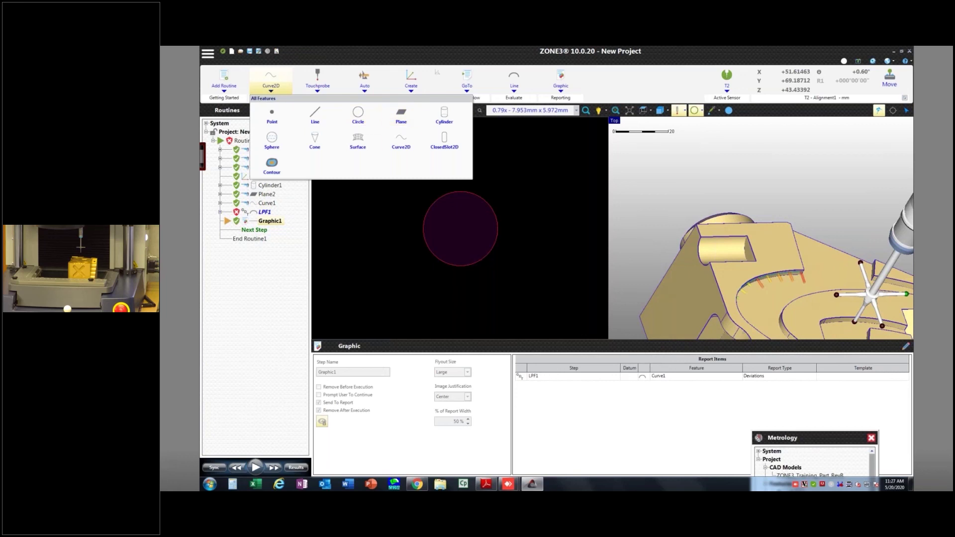
{"action": "left_click", "coordinate": [444, 115]}
{"action": "left_click", "coordinate": [317, 80]}
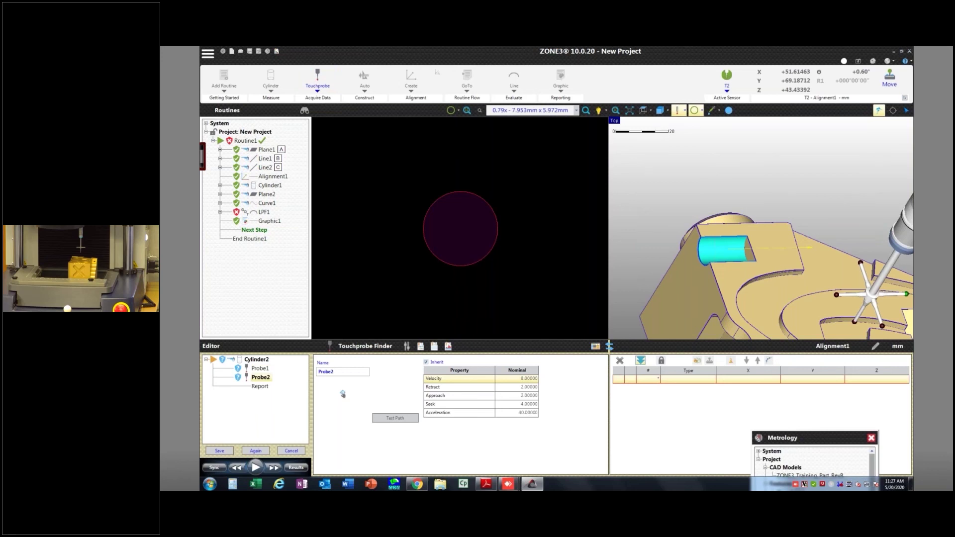
{"action": "left_click", "coordinate": [511, 359]}
{"action": "left_click", "coordinate": [591, 398]}
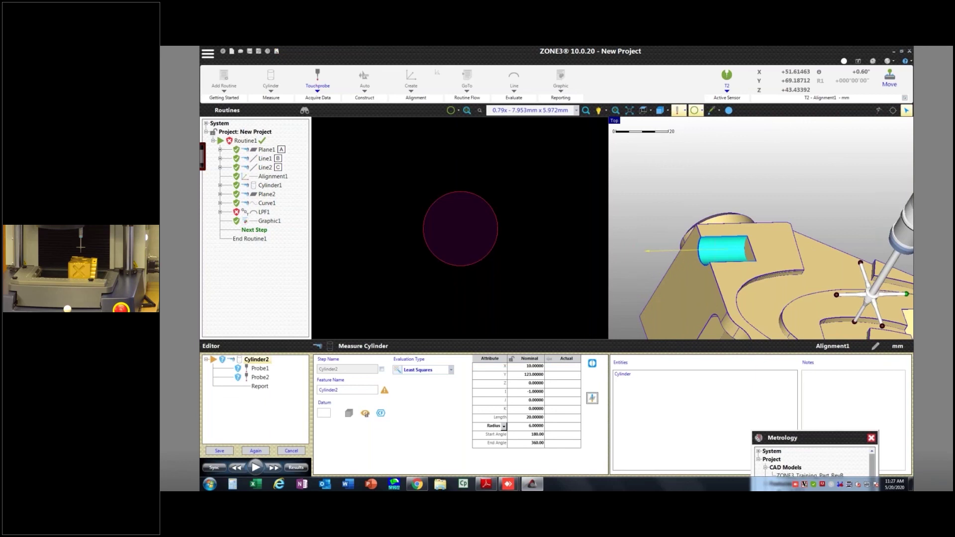
{"action": "left_click", "coordinate": [260, 377]}
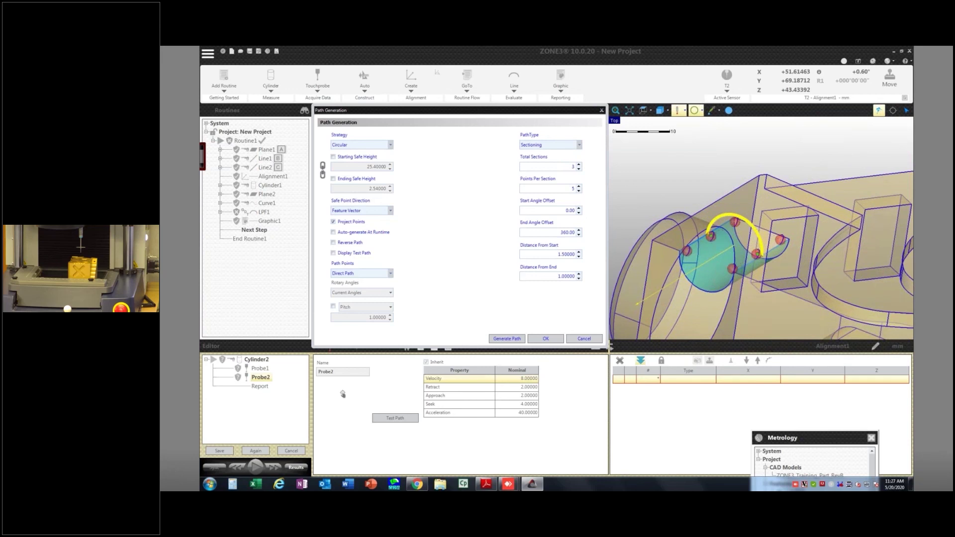
Try start angle offsets of 180, 200 and 50 for the cylinder's probing path
{"action": "type", "text": "180."}
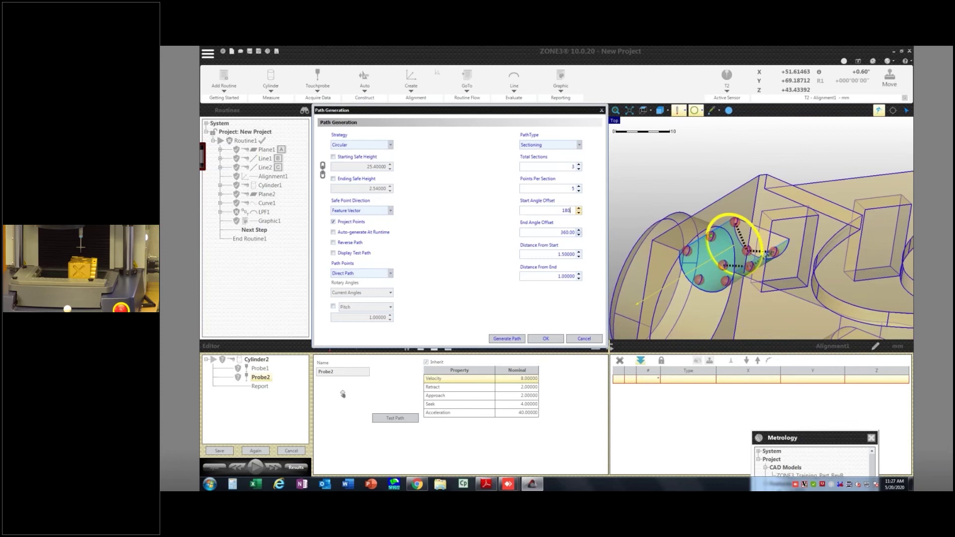
{"action": "key", "text": "Tab"}
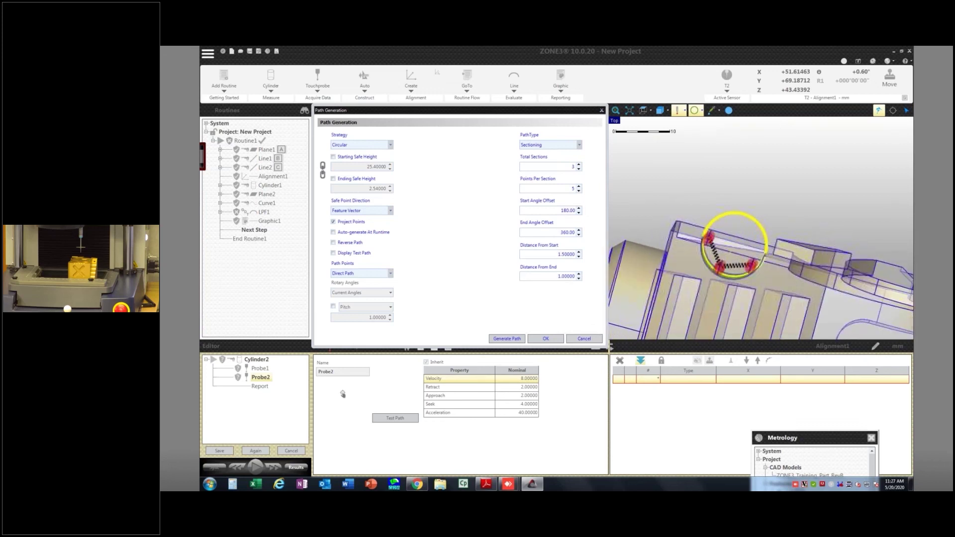
{"action": "left_click", "coordinate": [567, 210]}
{"action": "double_click", "coordinate": [567, 210]}
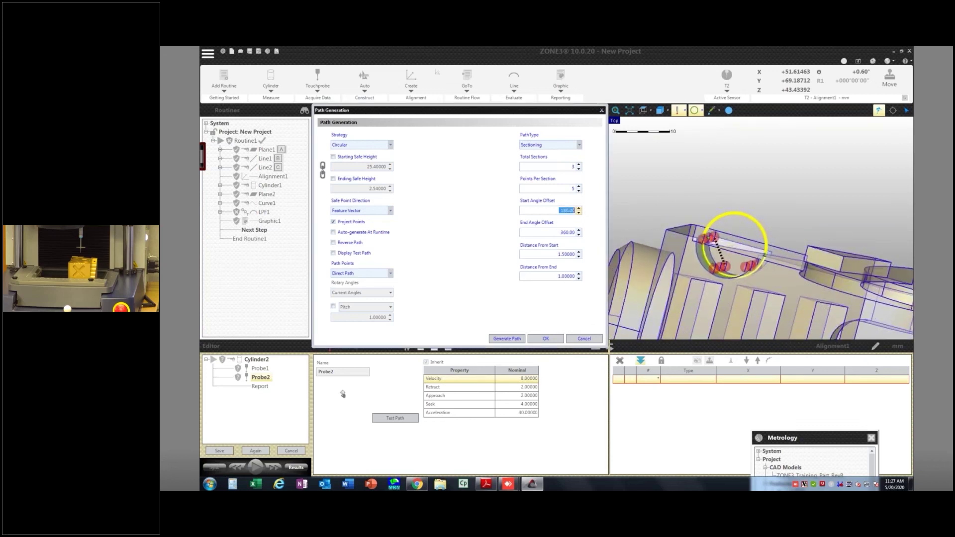
{"action": "type", "text": "200."}
{"action": "key", "text": "Return"}
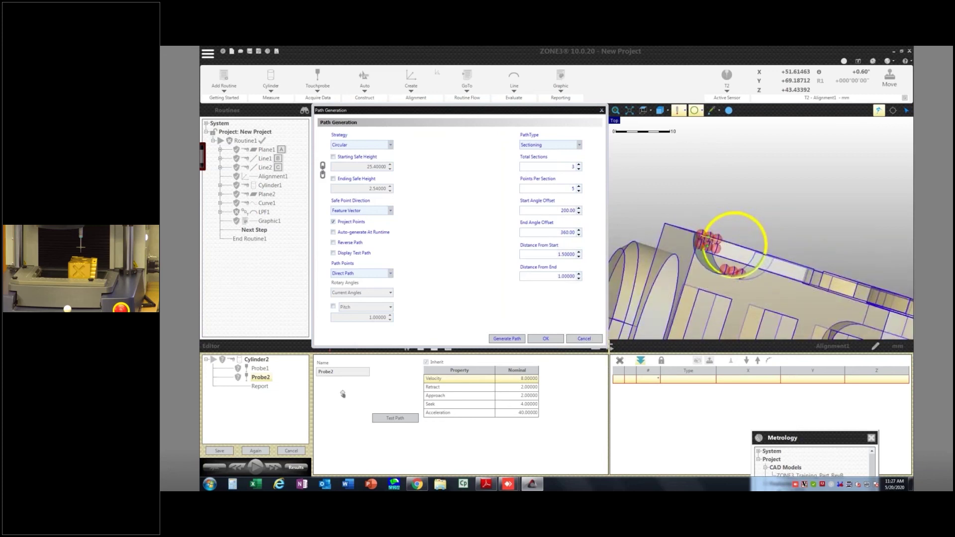
{"action": "double_click", "coordinate": [561, 210]}
{"action": "type", "text": "050"}
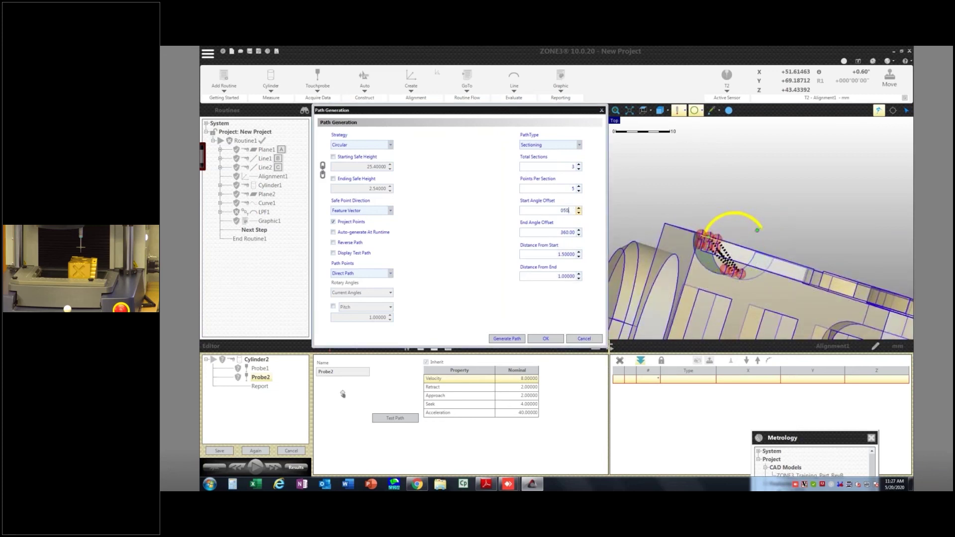
{"action": "key", "text": "Return"}
Fit the path's angular range to the half-cylinder from initial offsets of 180 and 340, adjusting the start angle to about 193.56
{"action": "type", "text": "180"}
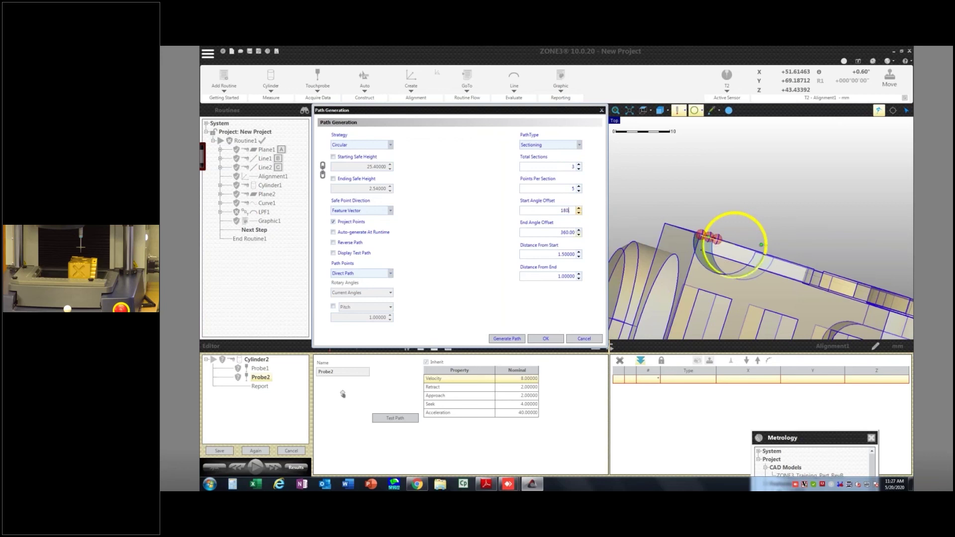
{"action": "key", "text": "Tab"}
{"action": "type", "text": "340."}
{"action": "key", "text": "Return"}
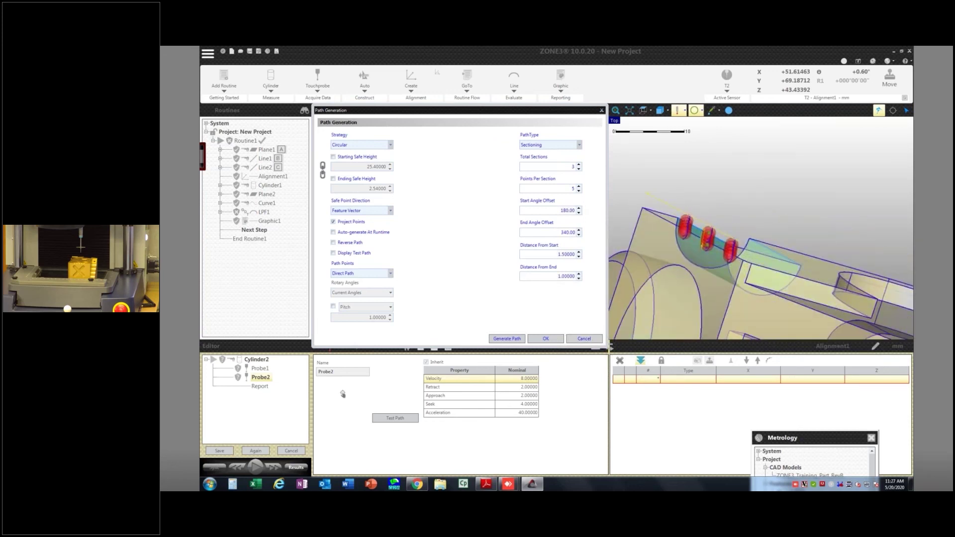
{"action": "left_click_drag", "start_coordinate": [704, 249], "coordinate": [761, 266]}
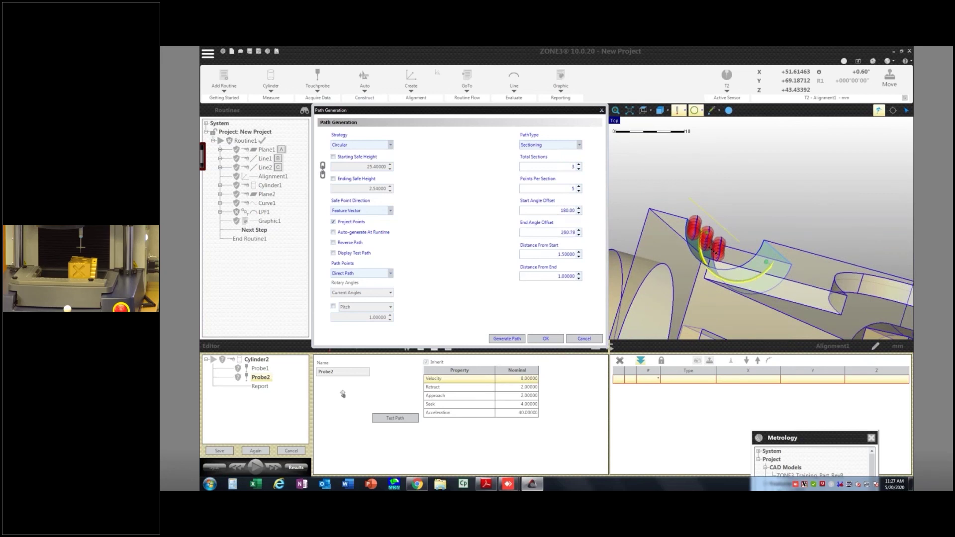
{"action": "left_click_drag", "start_coordinate": [706, 233], "coordinate": [705, 239]}
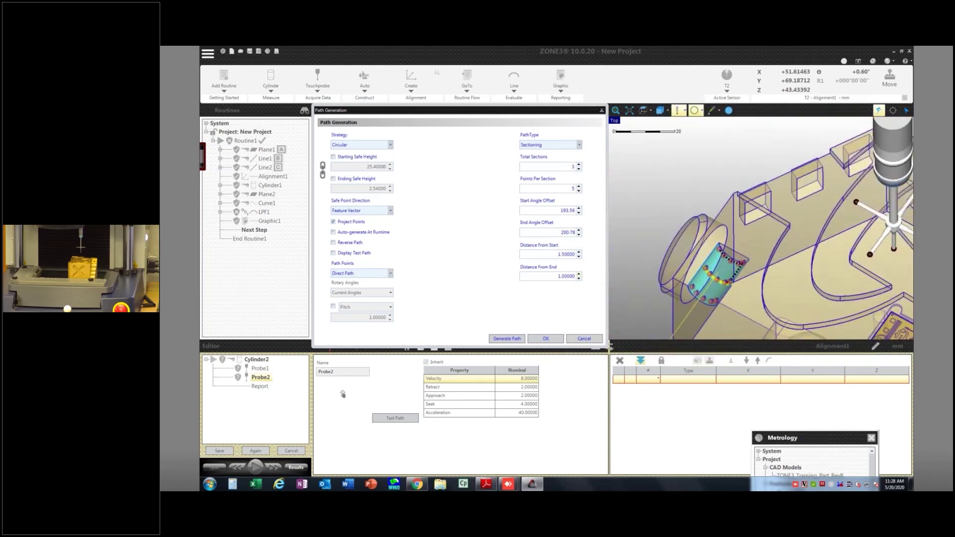
Set the path's distance from start to 12 after trying 15, and generate the path with its test path displayed
{"action": "double_click", "coordinate": [565, 254]}
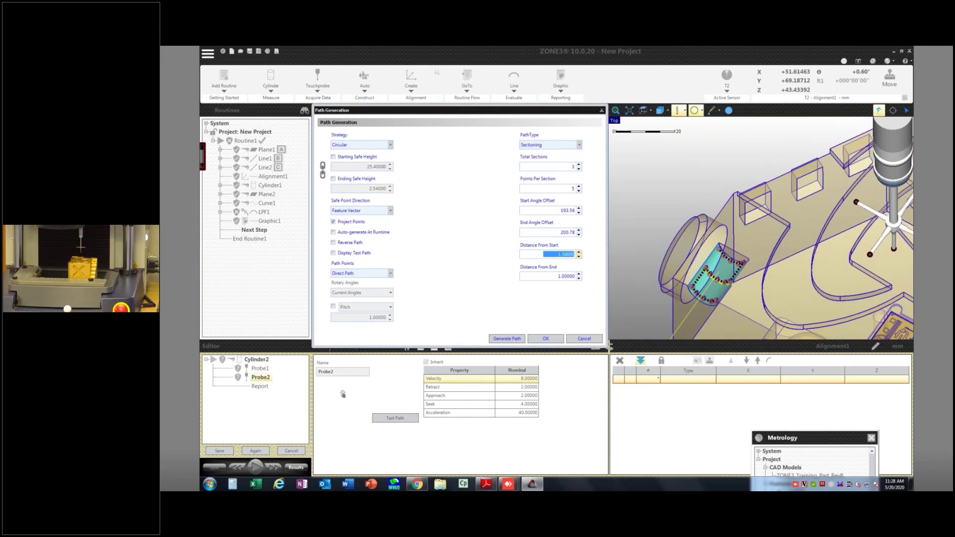
{"action": "type", "text": "15."}
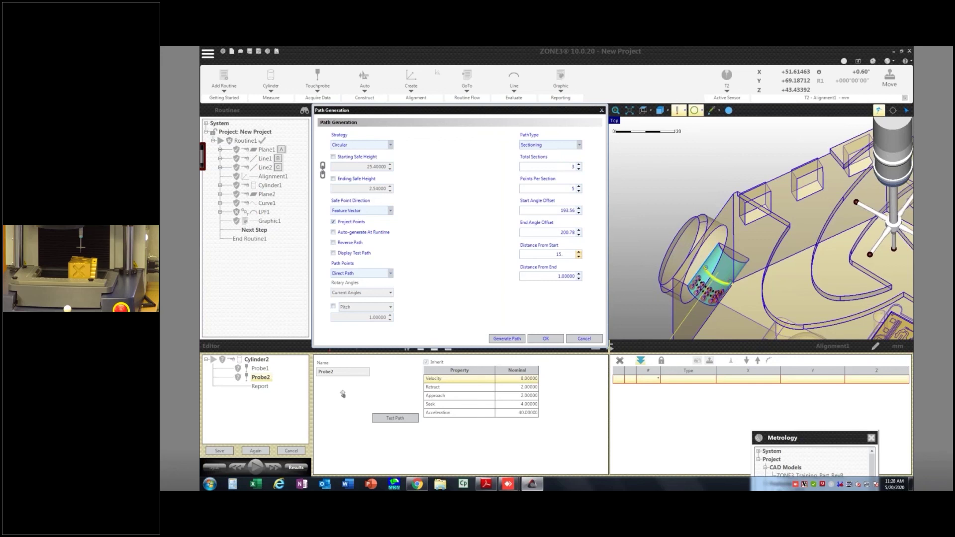
{"action": "middle_click_drag", "start_coordinate": [746, 258], "coordinate": [767, 226]}
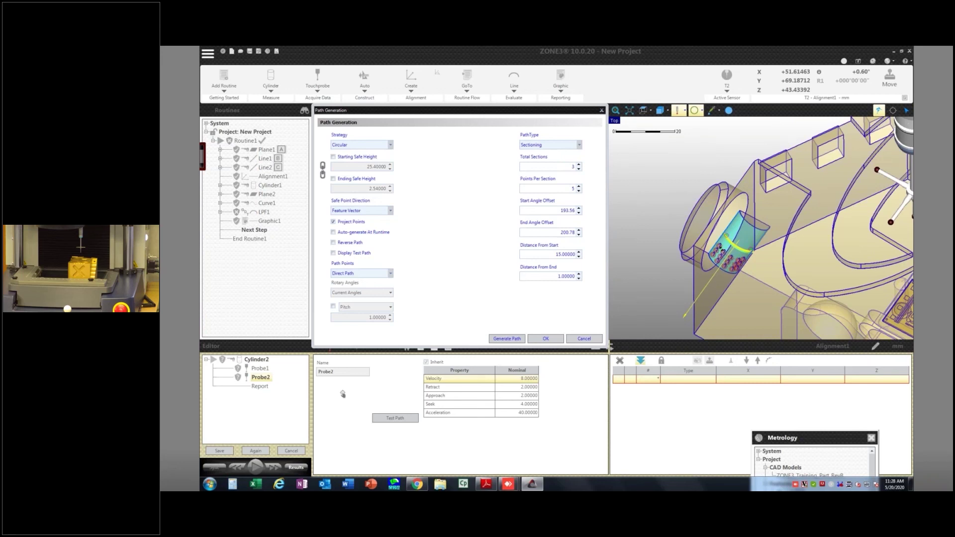
{"action": "key", "text": "Tab"}
{"action": "type", "text": "12."}
{"action": "key", "text": "Return"}
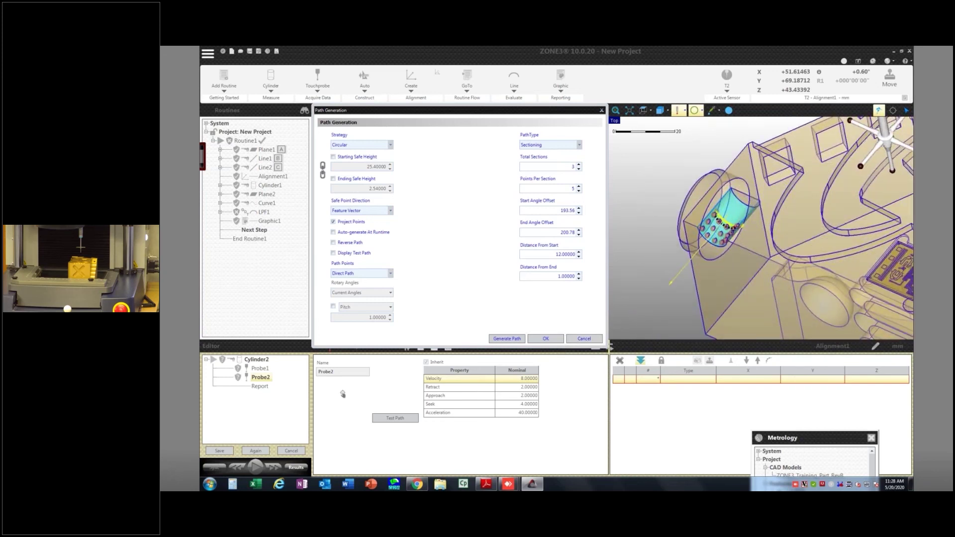
{"action": "left_click", "coordinate": [333, 253]}
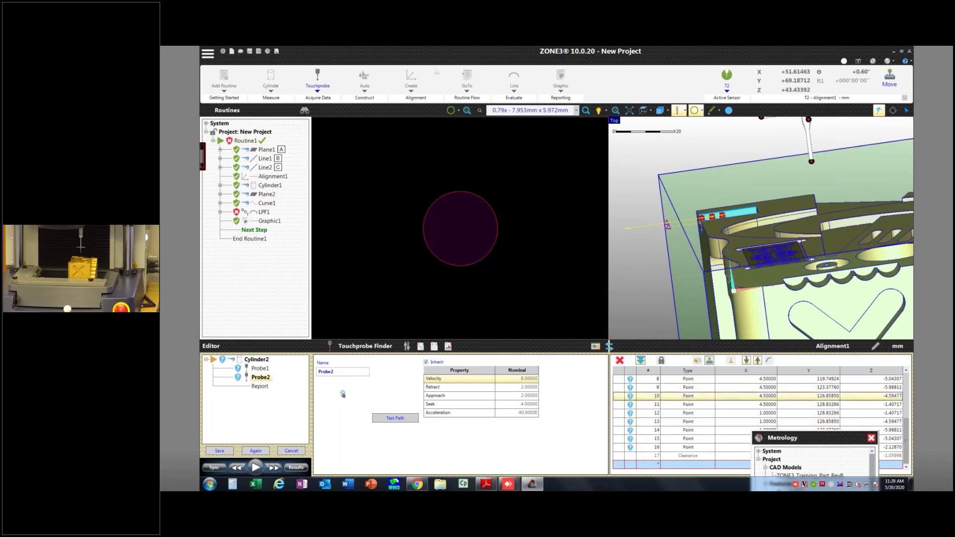
Set the program marker on the path's first clearance point, close the Metrology window and run the cylinder probing
{"action": "scroll", "coordinate": [623, 396], "scroll_direction": "up", "scroll_amount": 3}
{"action": "right_click", "coordinate": [622, 379]}
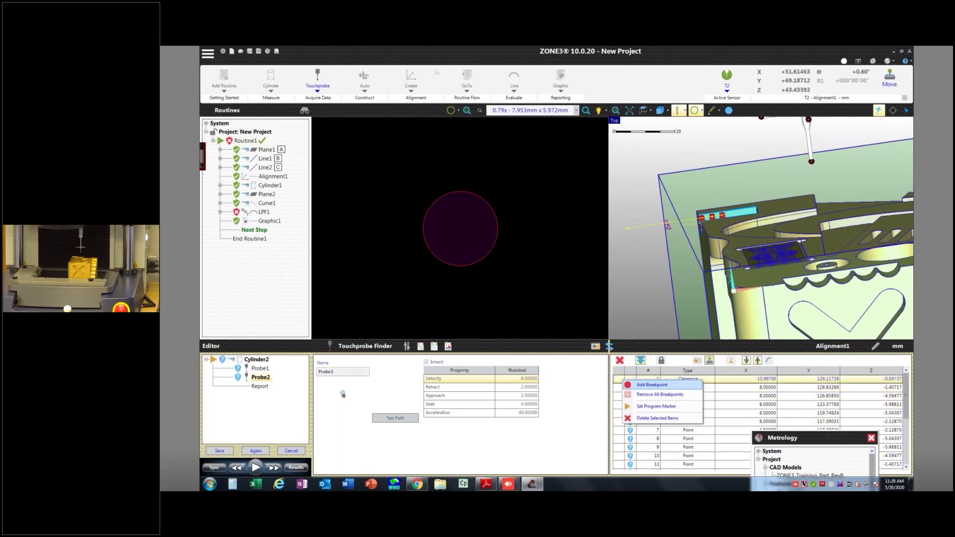
{"action": "left_click", "coordinate": [656, 405]}
{"action": "left_click", "coordinate": [871, 437]}
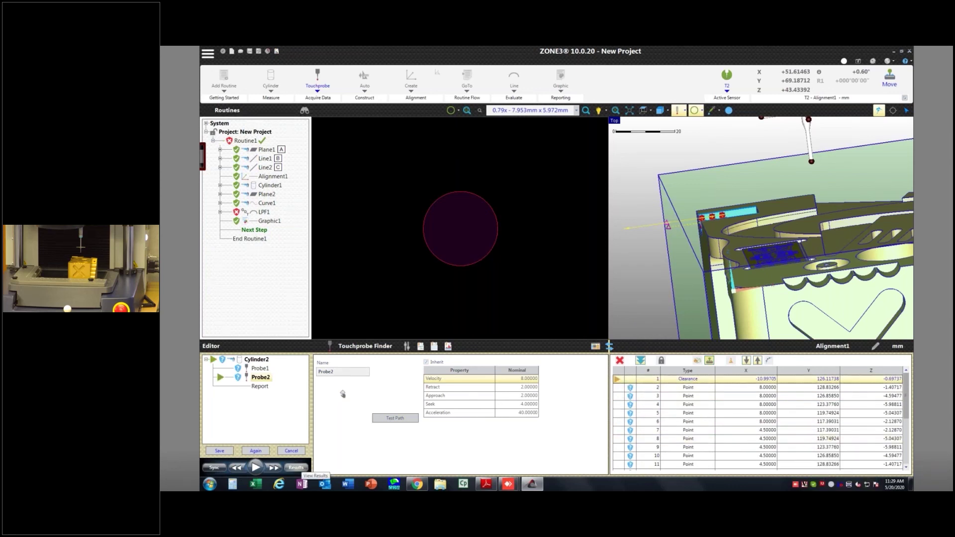
{"action": "left_click", "coordinate": [255, 468]}
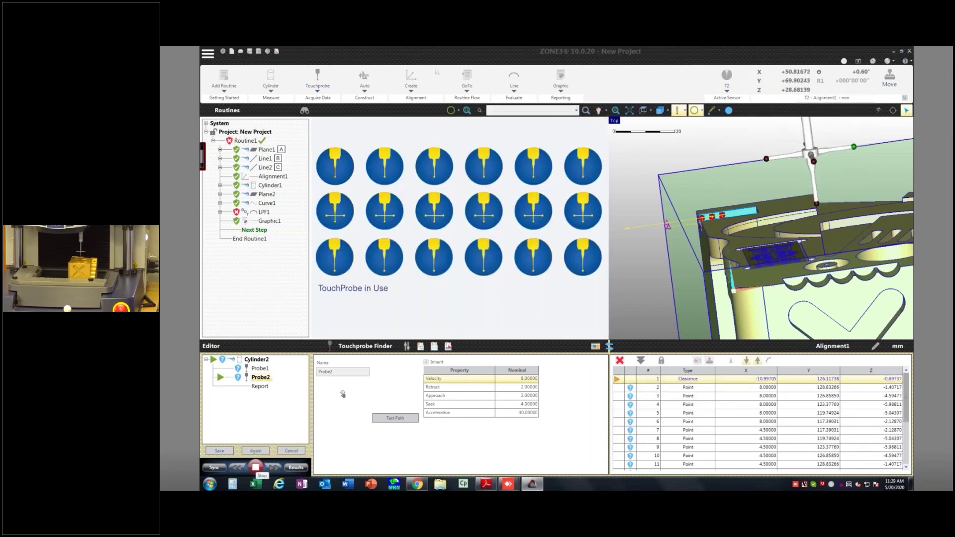